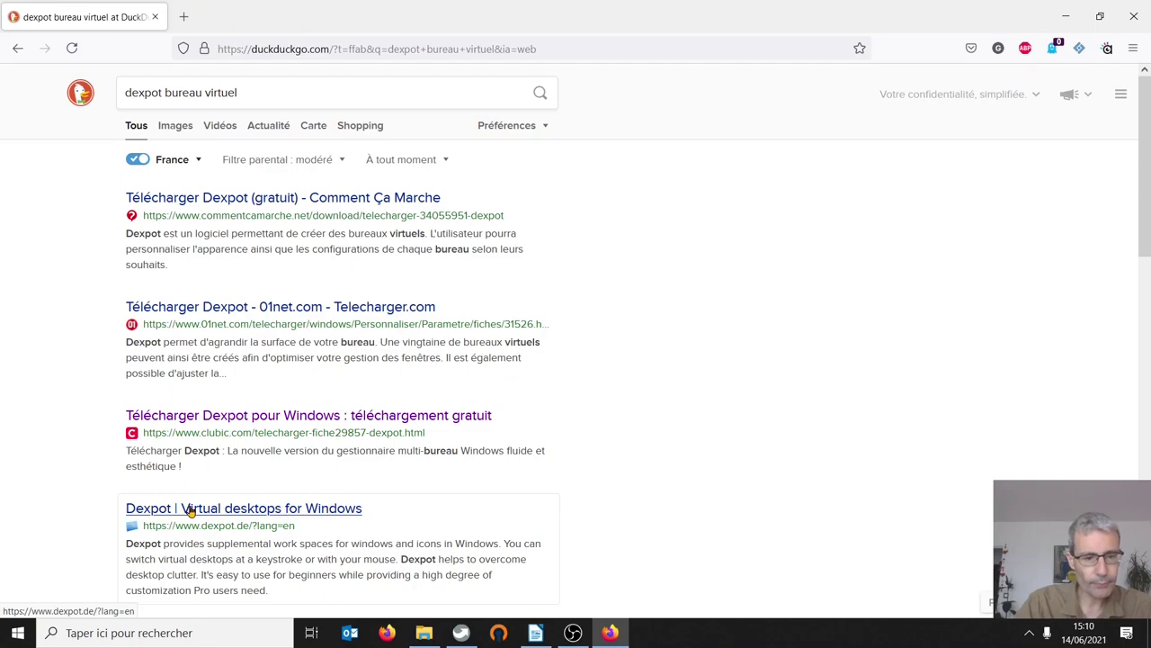
- Download the Dexpot 1.6 installer from the official Dexpot site and save dexpot_1614_r2439.exe in the Bureau folder
click(191, 510)
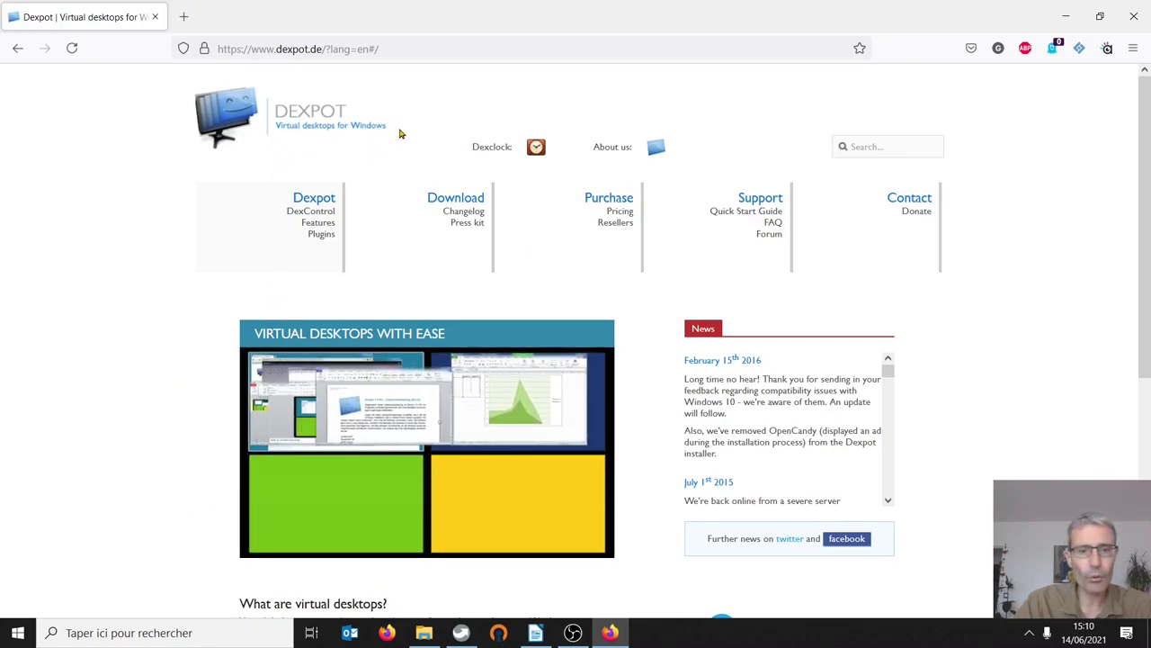
click(456, 206)
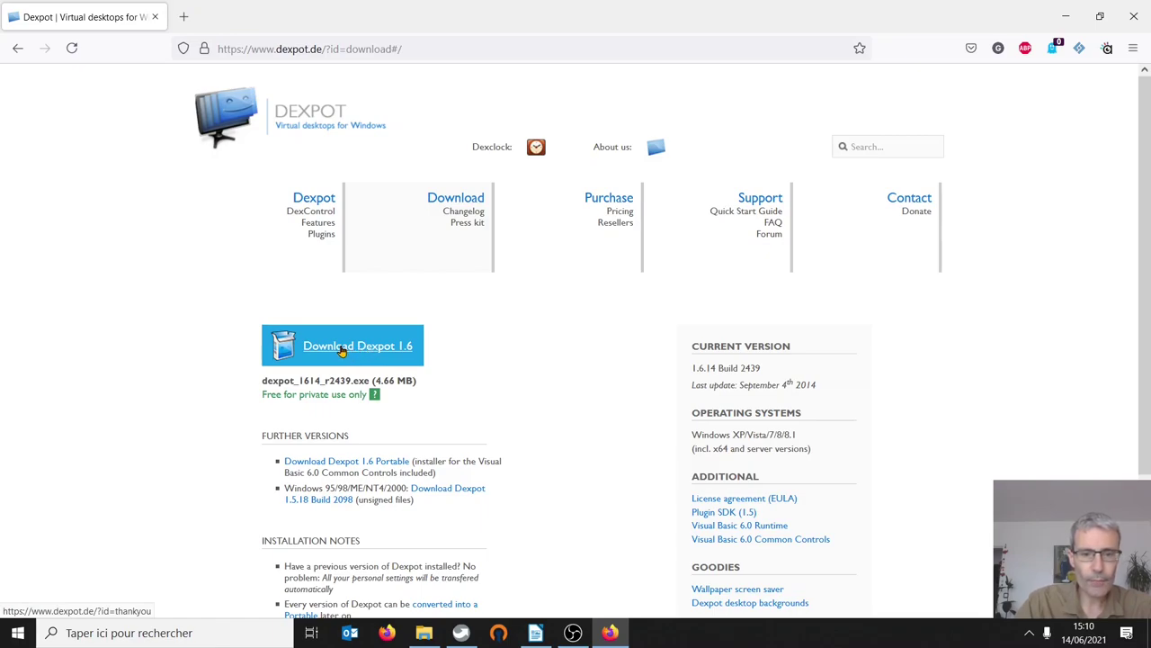
click(342, 349)
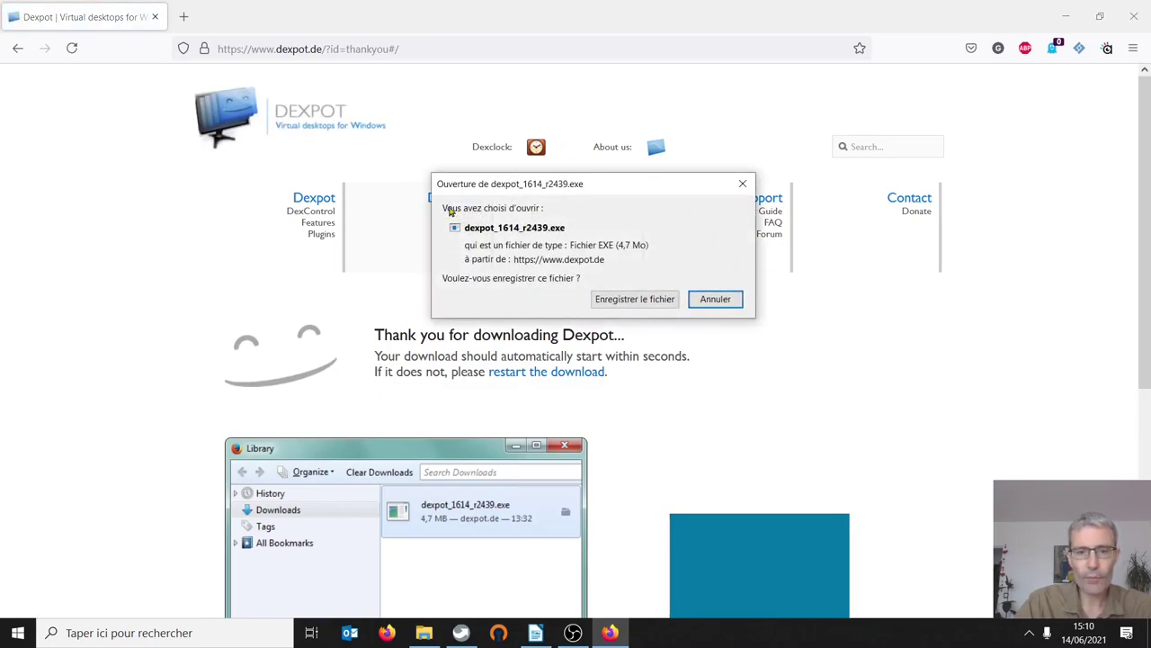
click(616, 301)
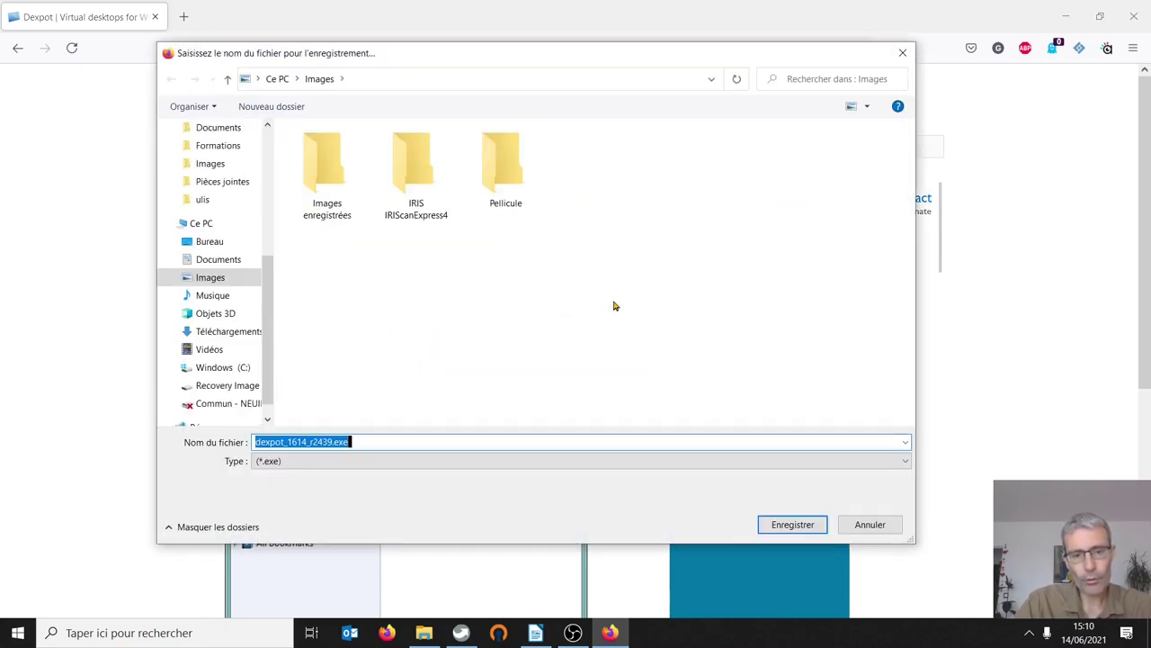
click(209, 242)
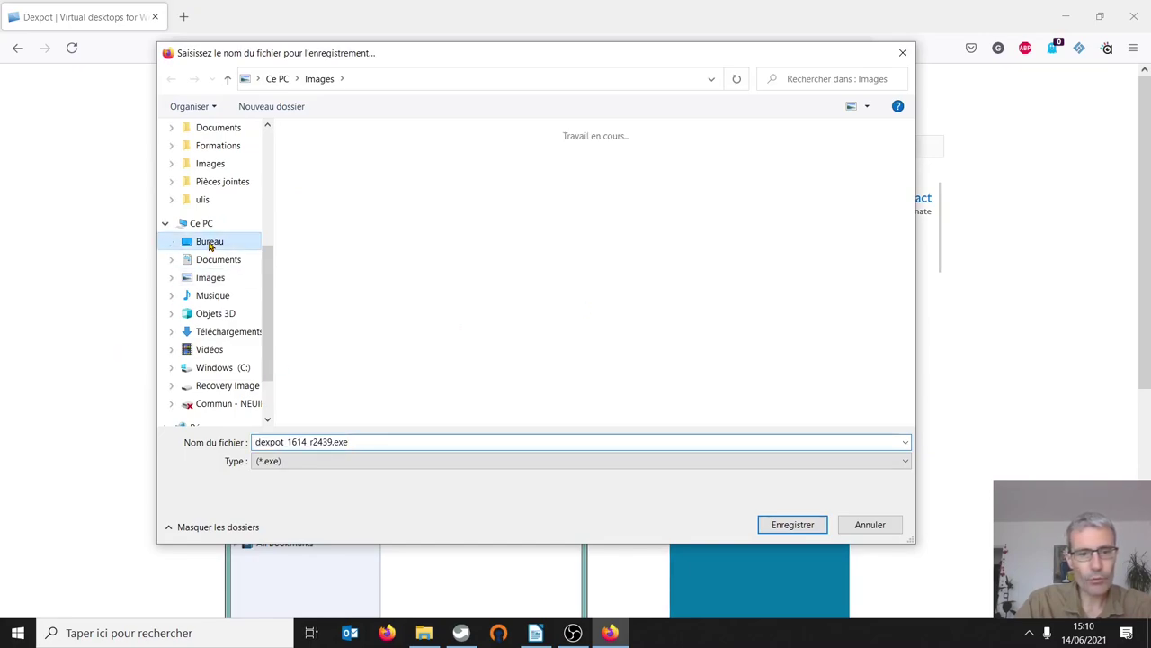
click(784, 529)
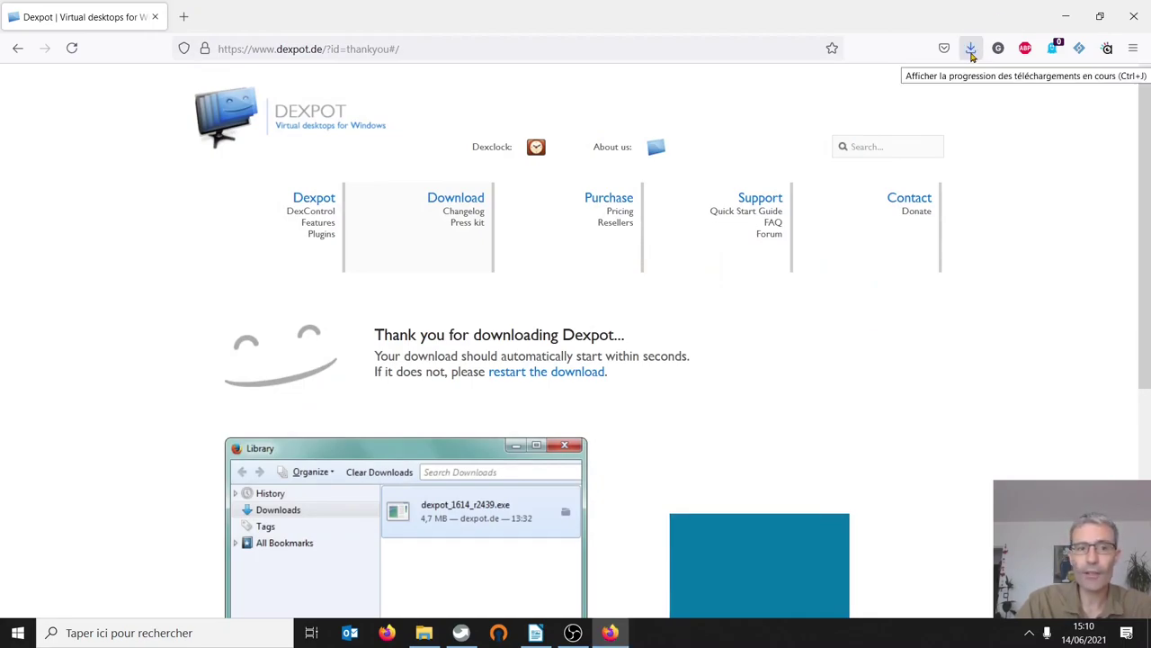
- Close the browser and the Vidéos file window, and minimise the scenario document so the desktop is accessible
click(1135, 18)
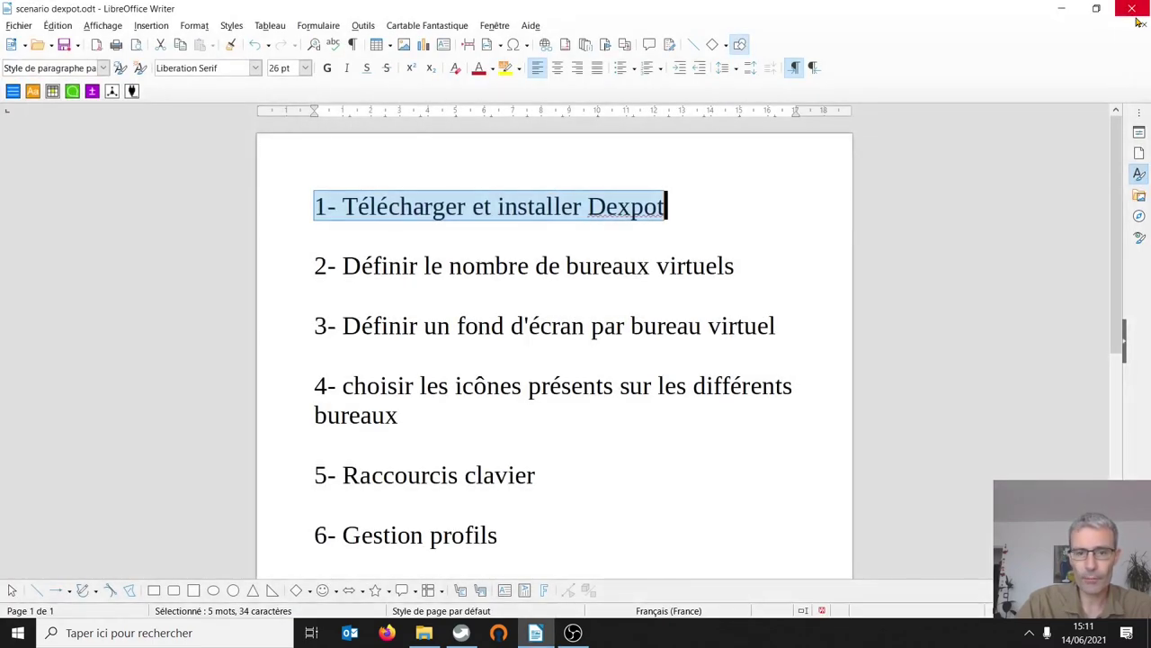
click(1065, 11)
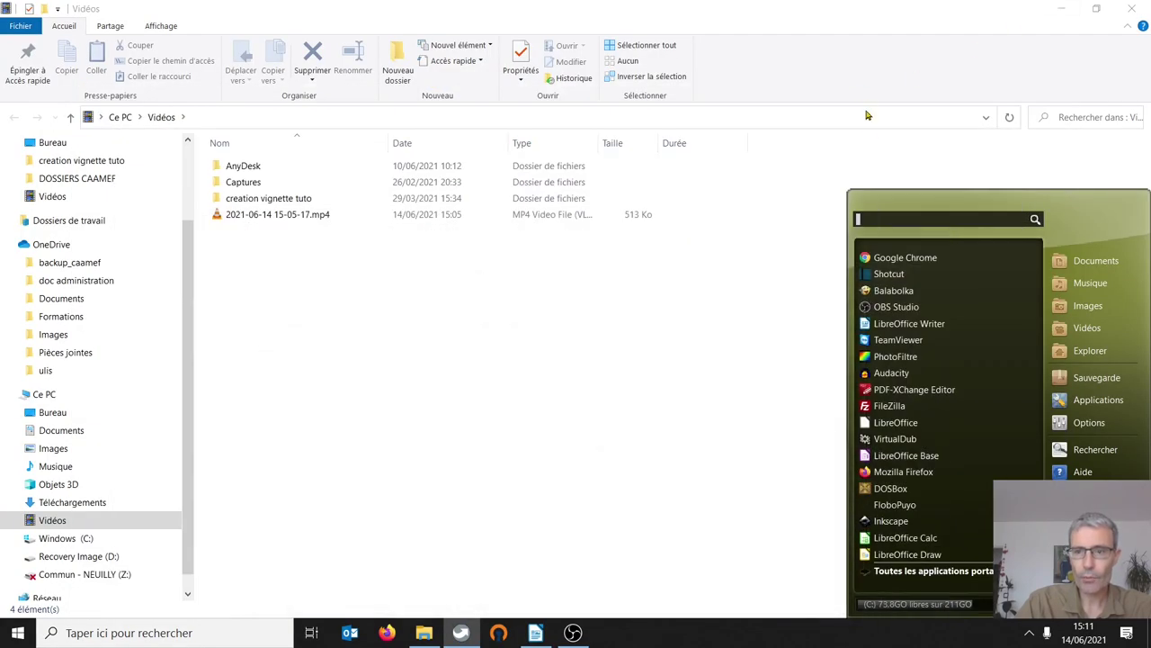
click(1132, 9)
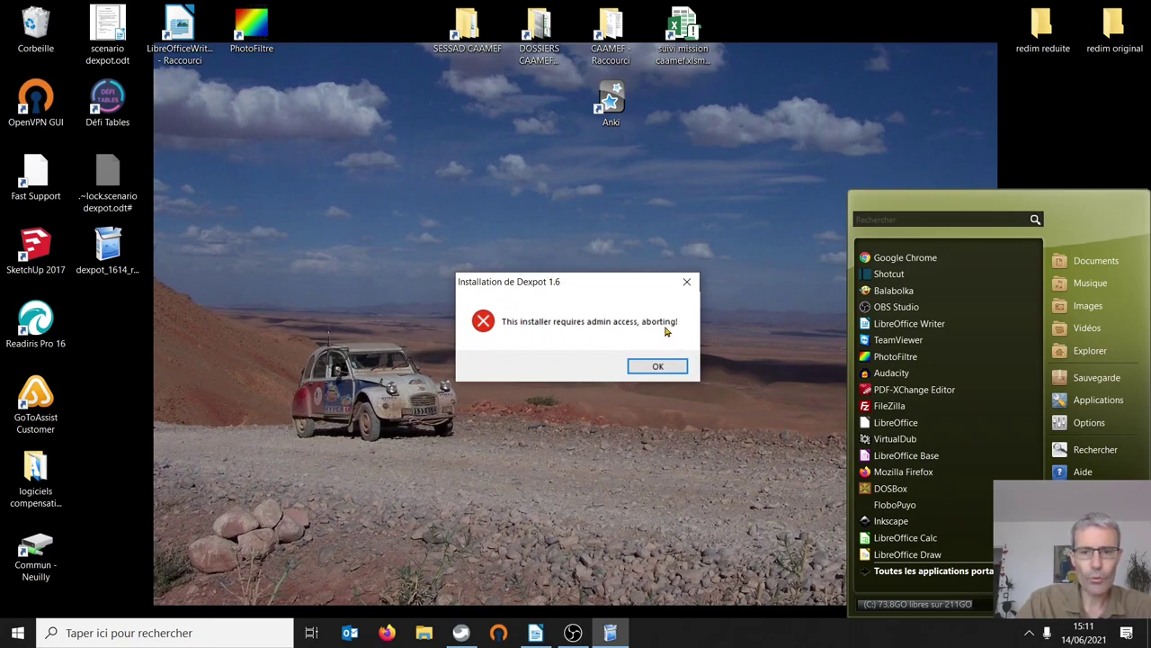
- Dismiss the Dexpot installer's error and move the installer file from the desktop to the Corbeille
click(645, 368)
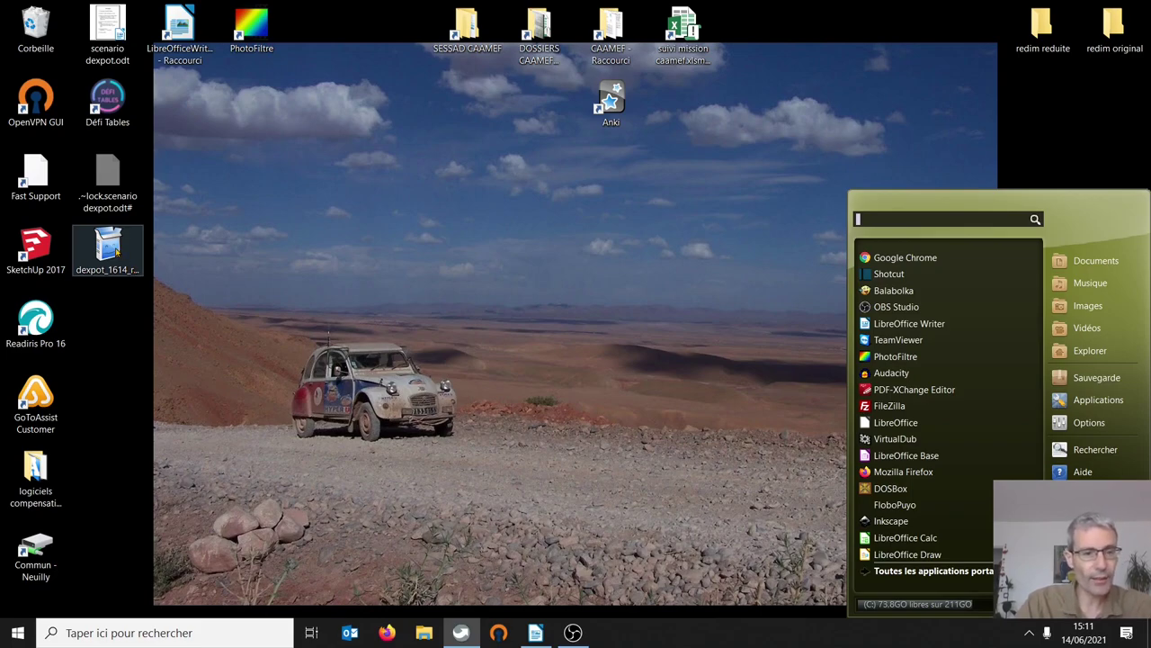
drag(115, 249, 40, 34)
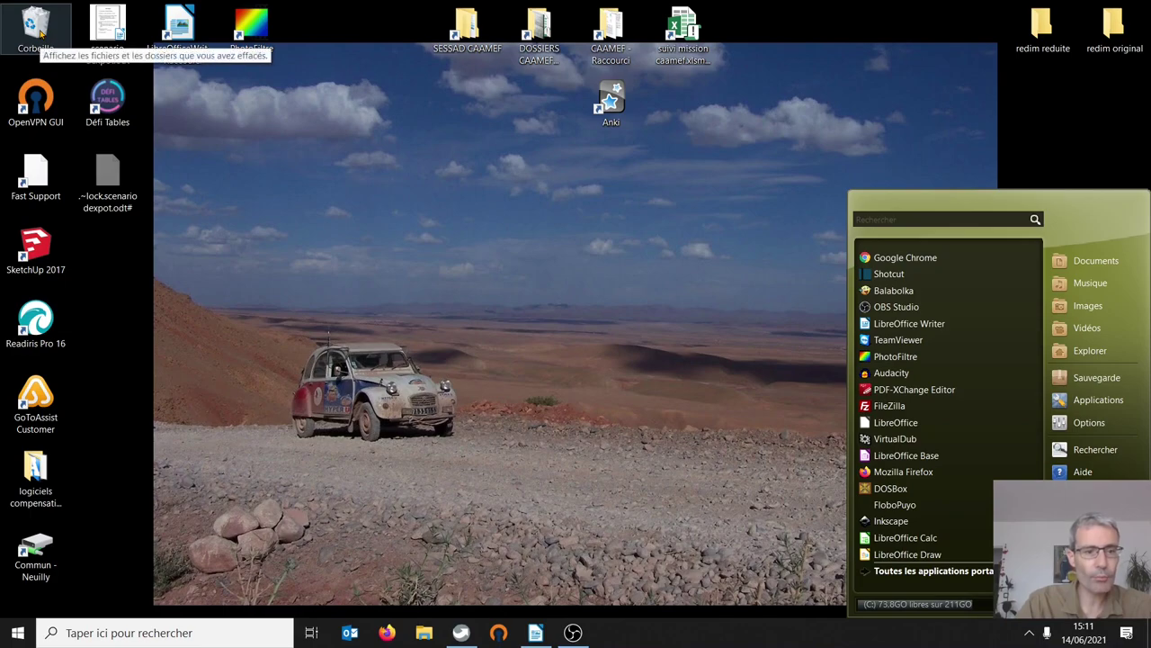
- Strike through line 1 of the scenario document, "Télécharger et installer Dexpot", and select line 2 about the number of virtual desktops
click(534, 634)
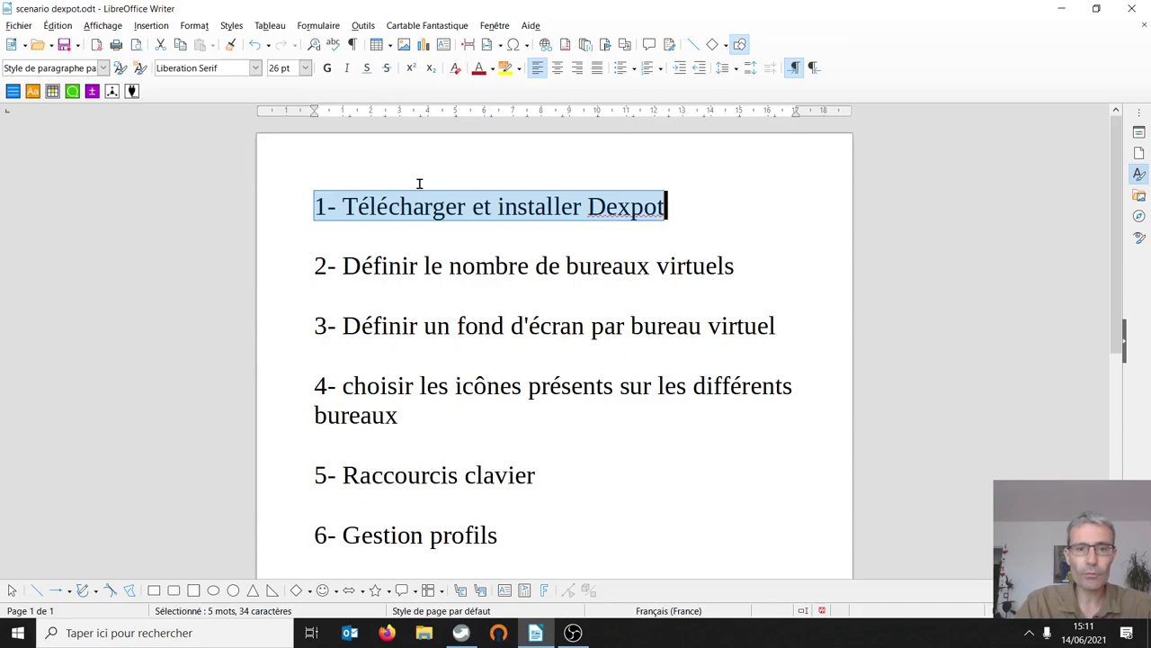
click(387, 69)
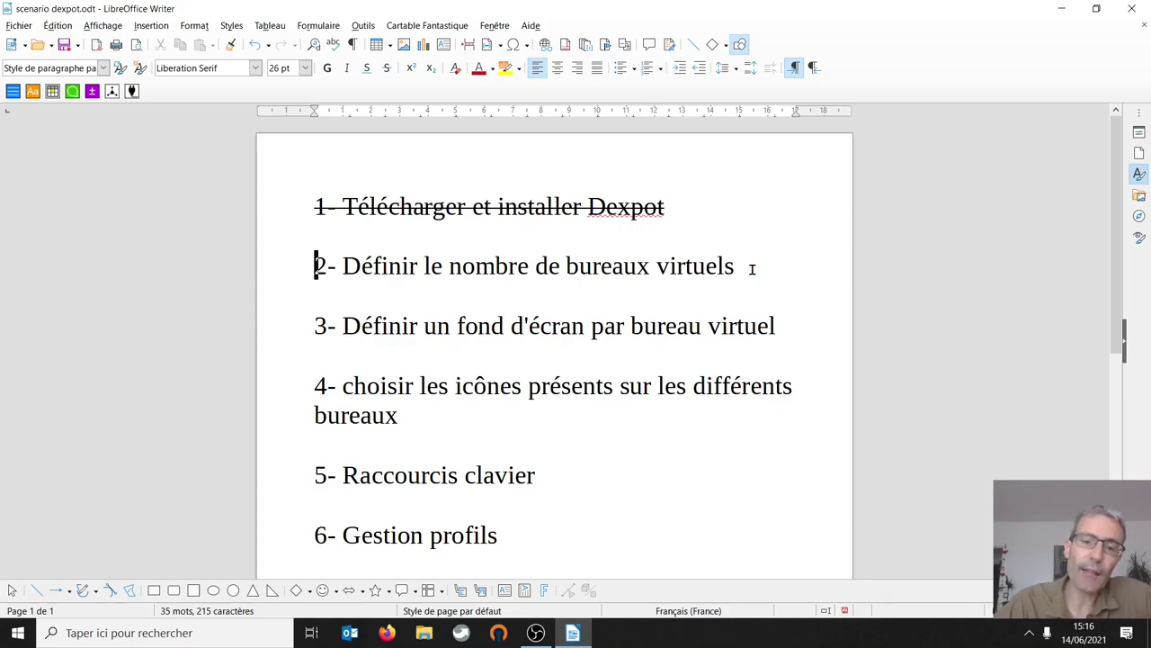
drag(752, 269, 299, 269)
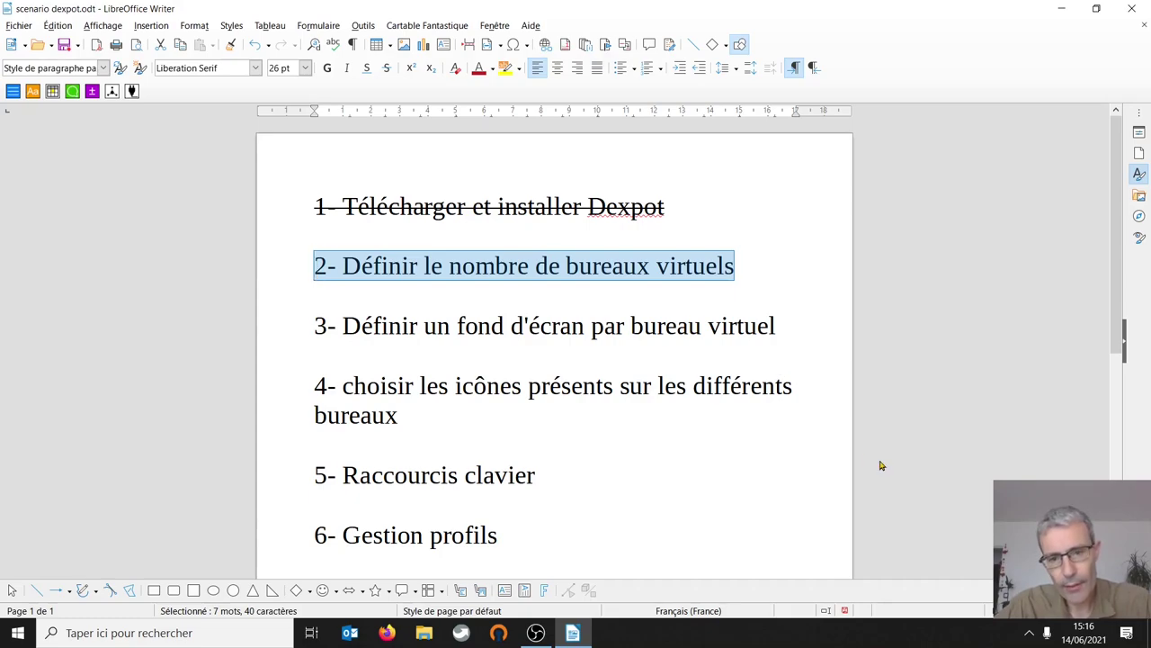
click(1031, 637)
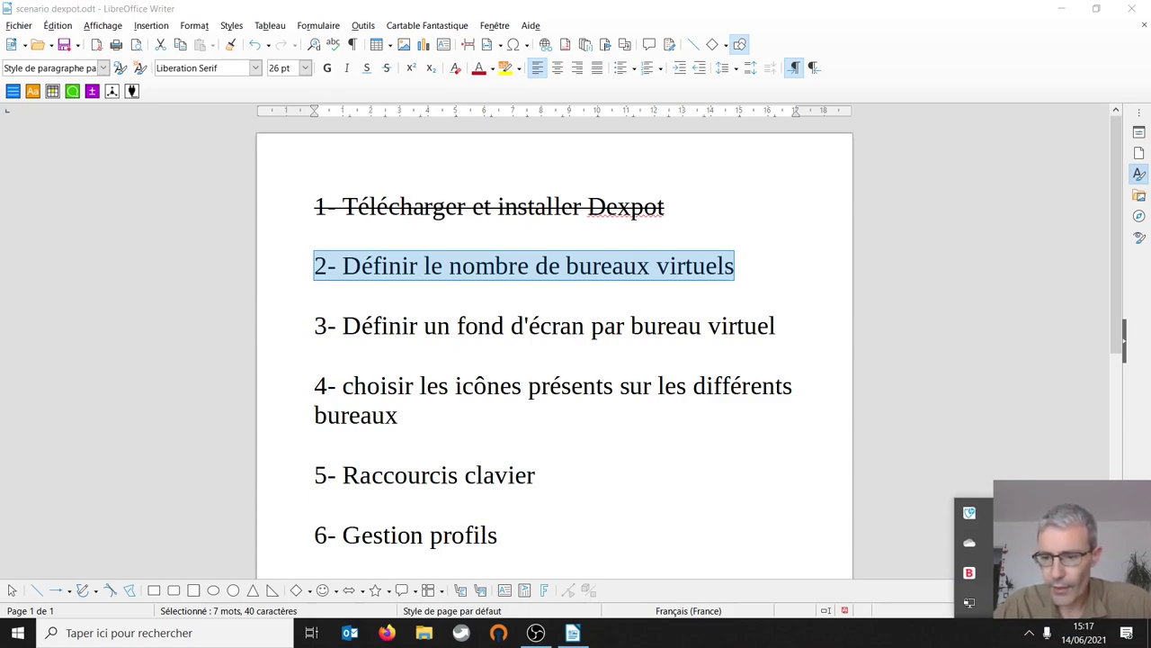
right_click(969, 513)
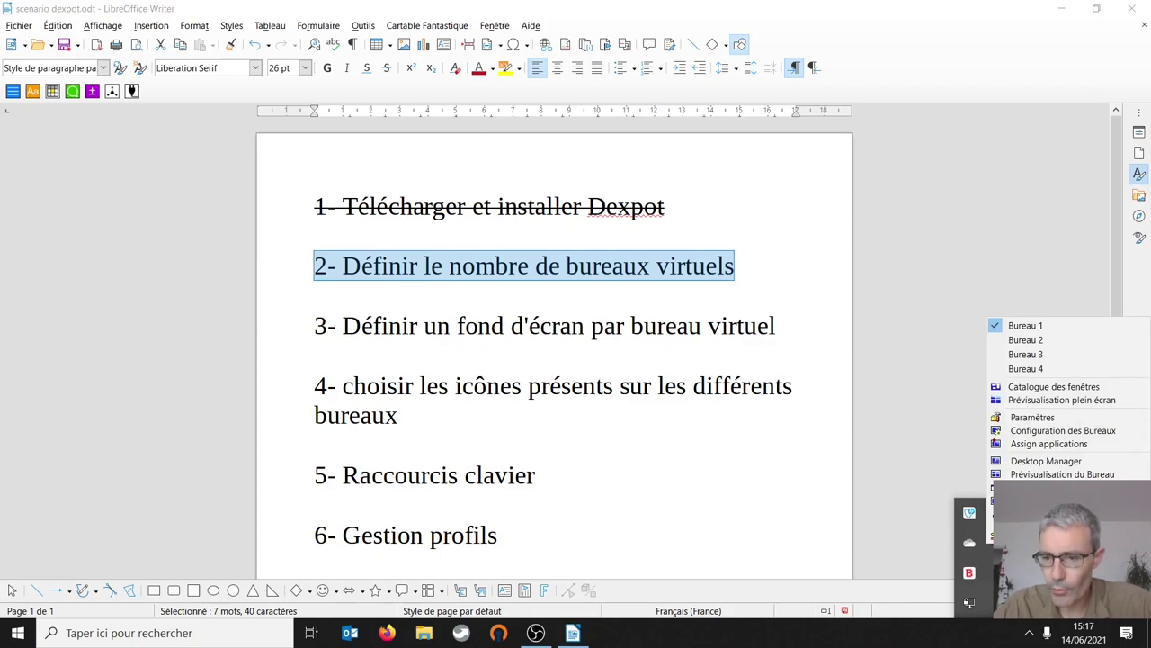
click(1036, 419)
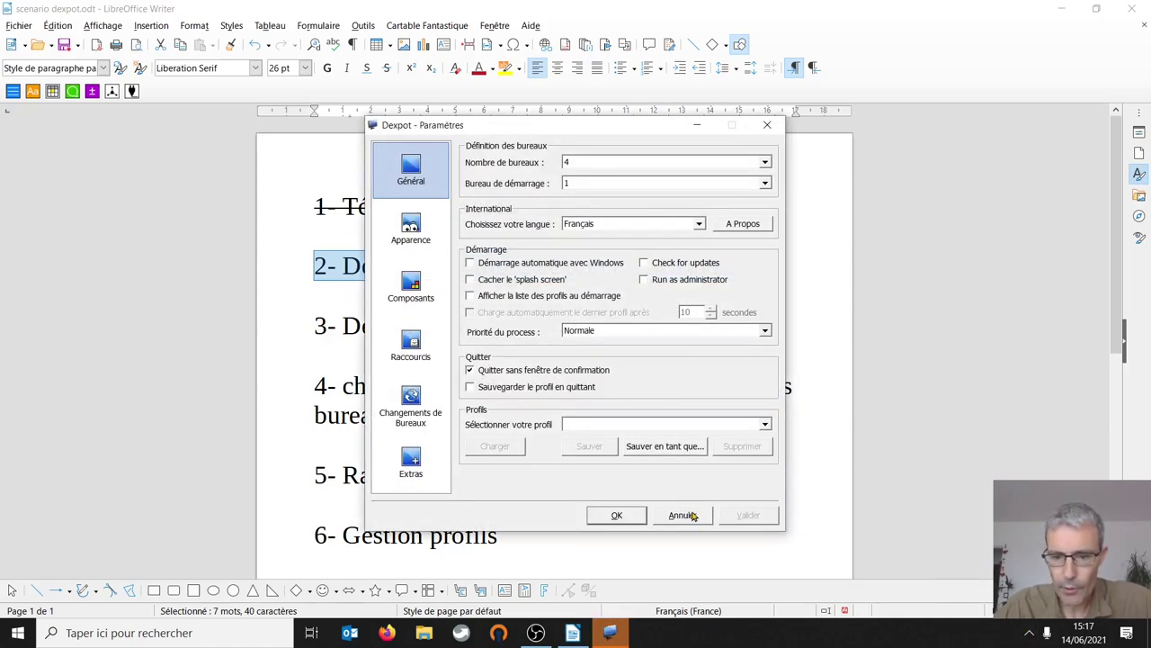
click(684, 514)
right_click(1029, 632)
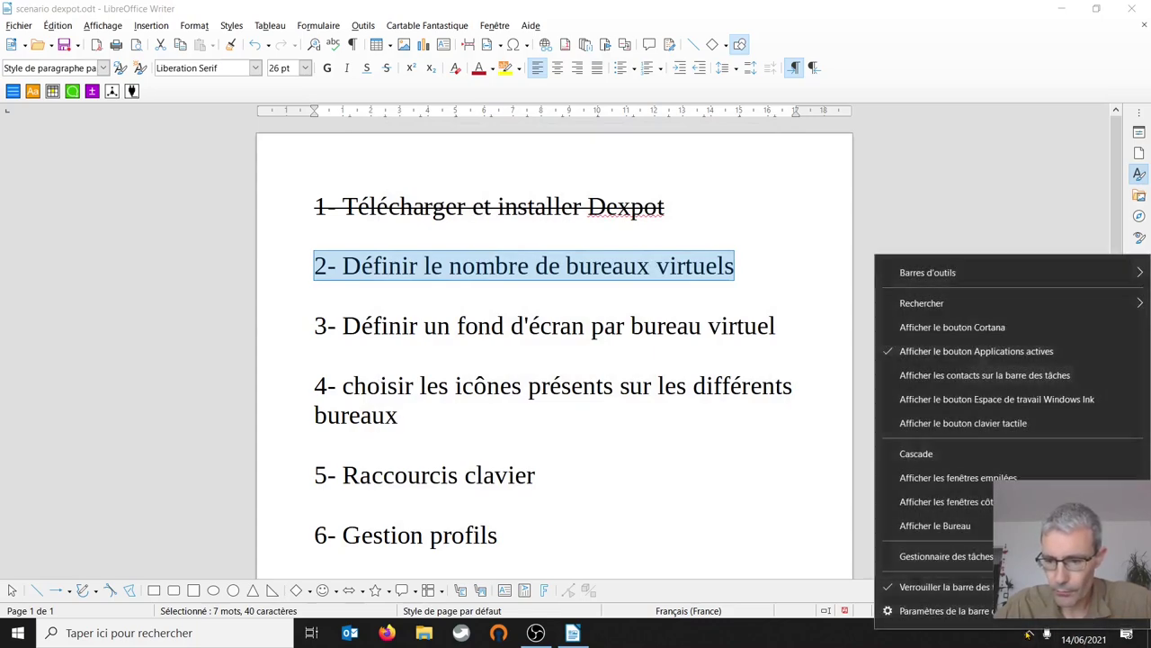
- Open Dexpot's Paramètres window from its icon among the hidden notification icons
click(1029, 634)
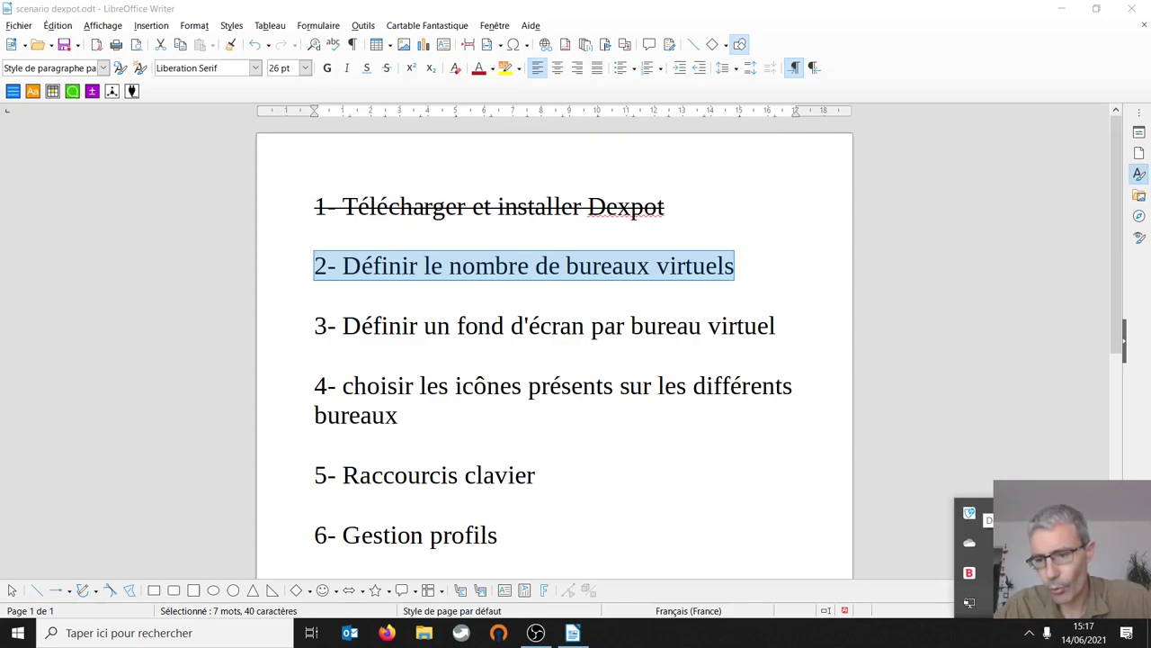
right_click(969, 512)
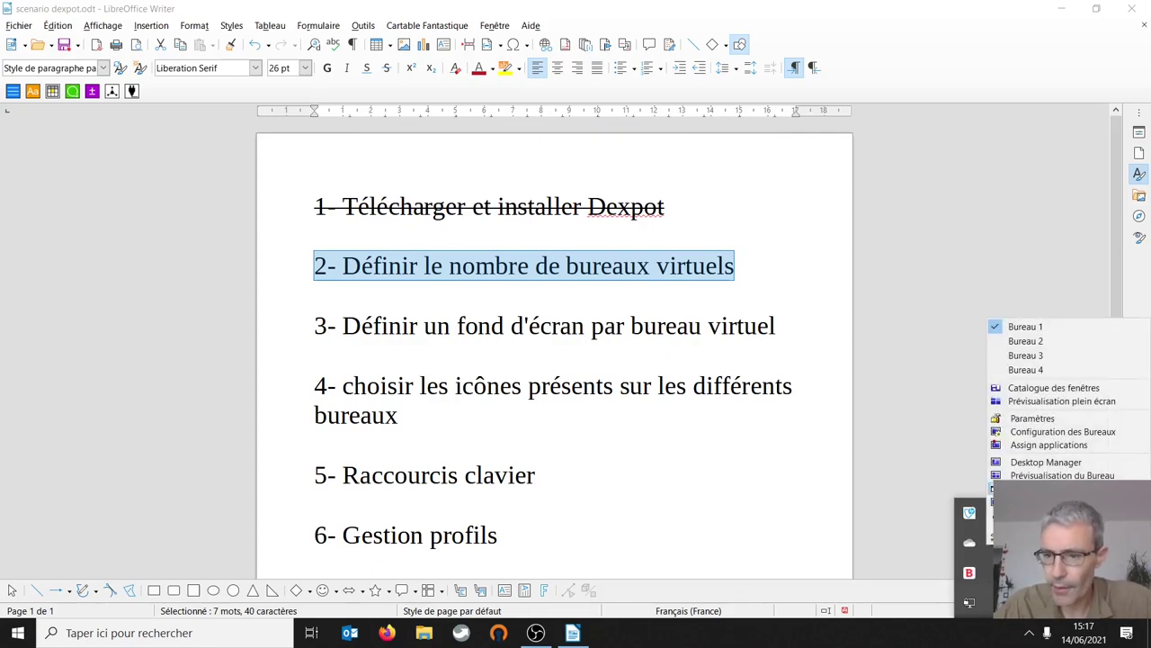
click(1020, 419)
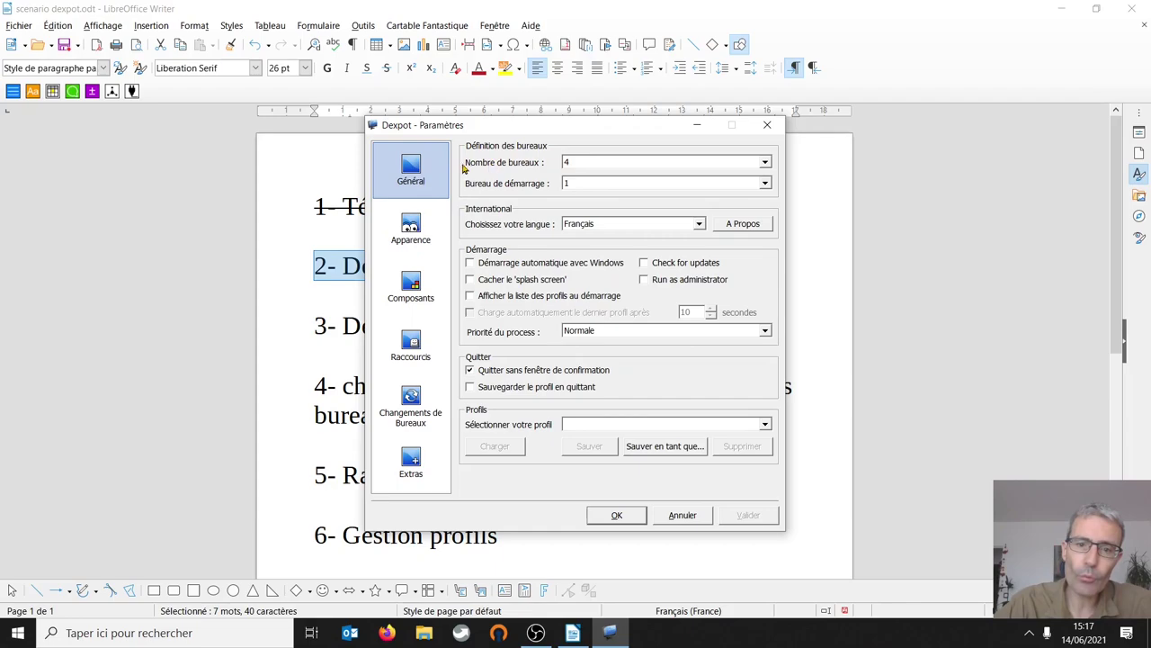
- Set the number of virtual desktops to 20
click(764, 164)
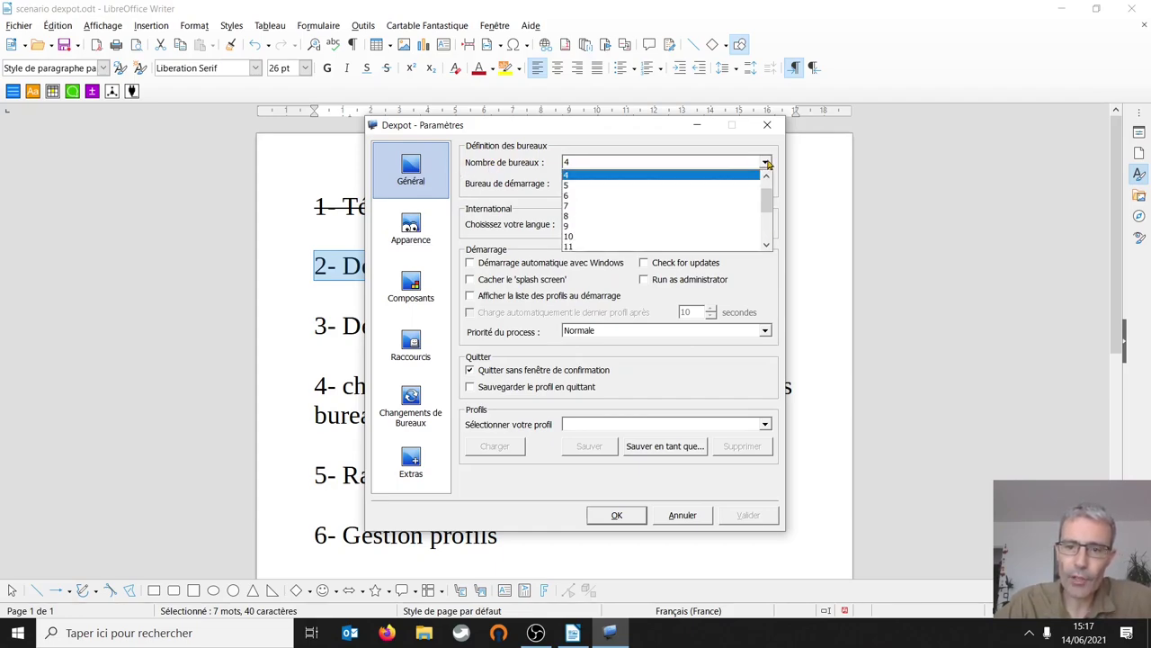
scroll(771, 229, down, 3)
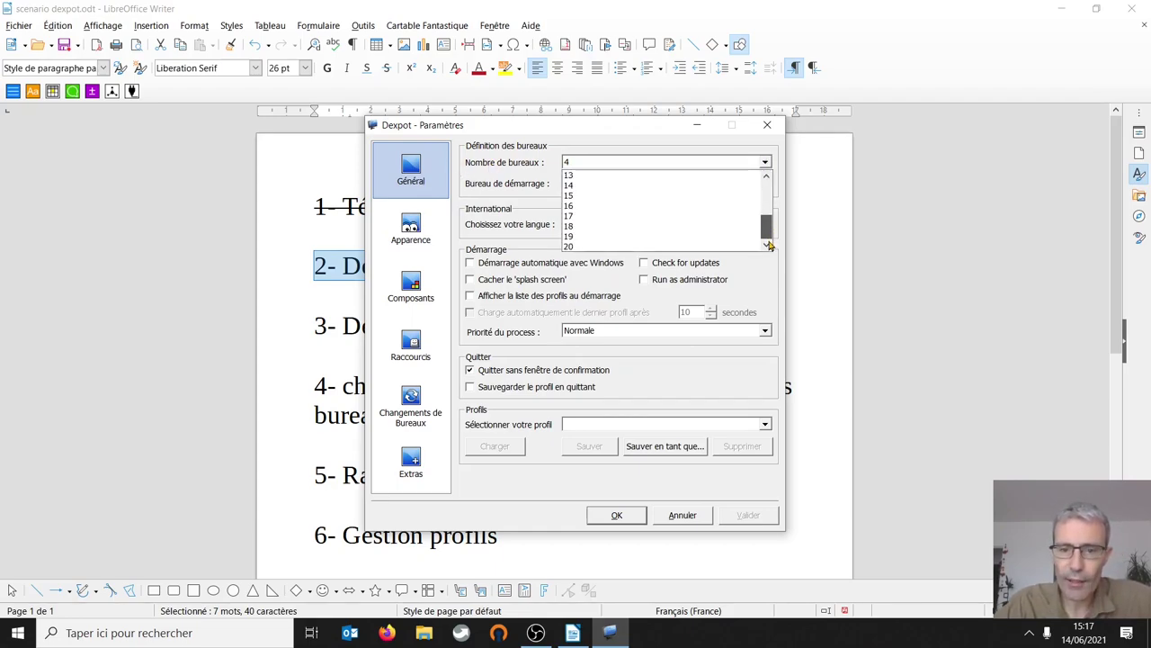
click(596, 248)
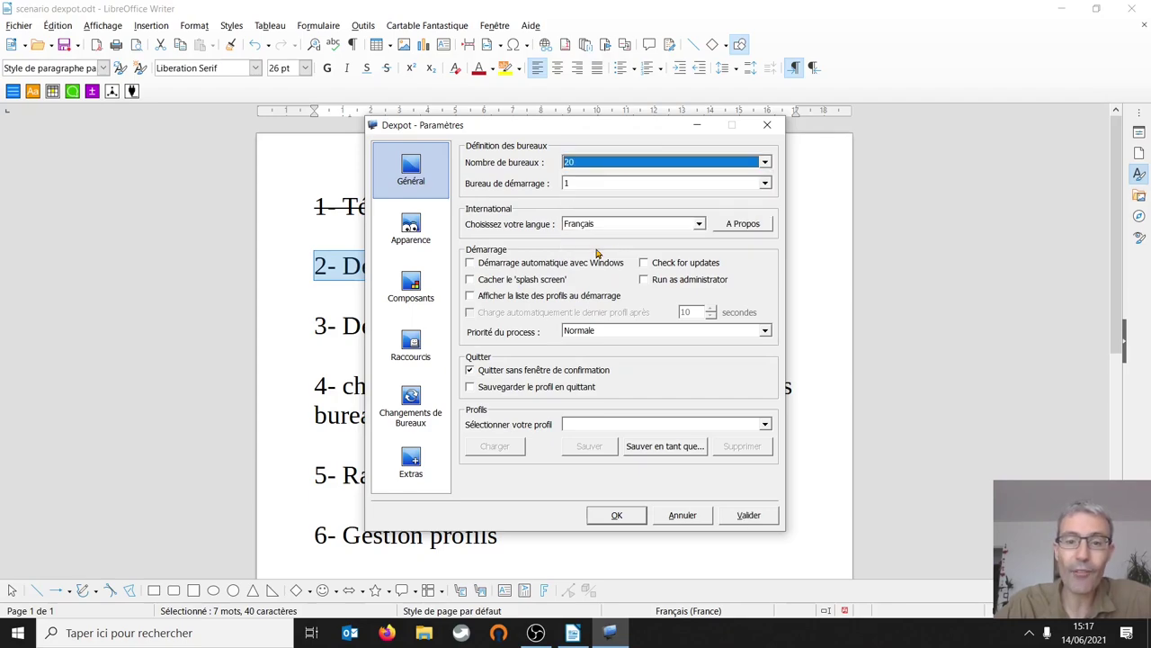
- Set the number of virtual desktops to 3 in the general Dexpot settings
click(764, 163)
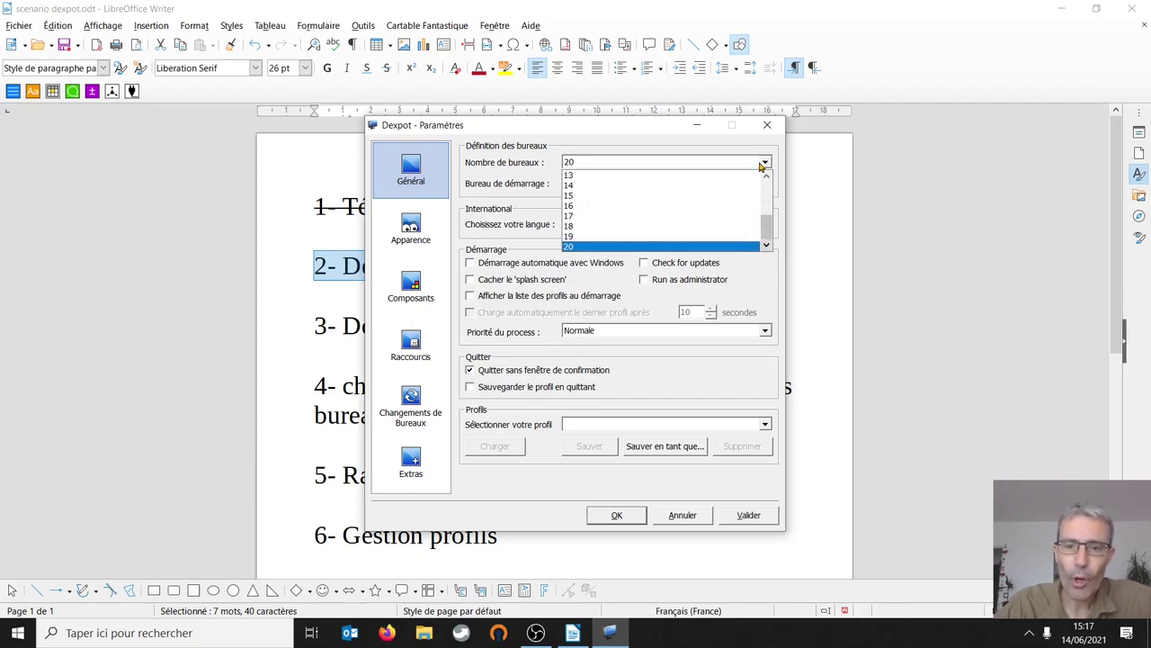
click(769, 177)
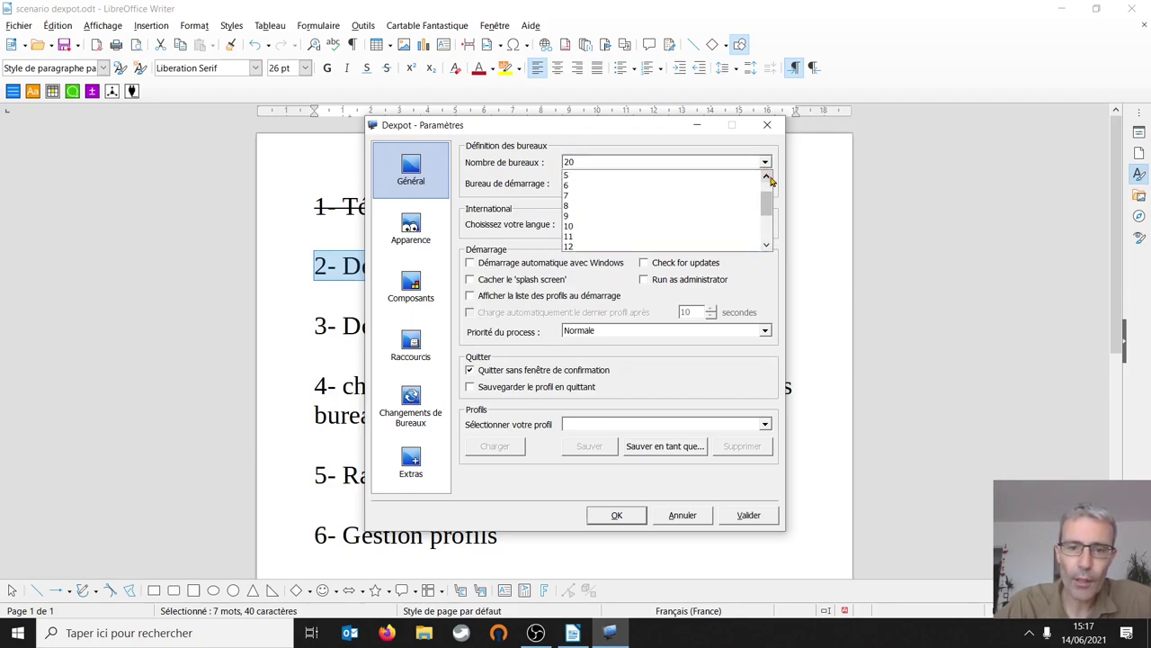
click(767, 177)
click(767, 177)
click(767, 177)
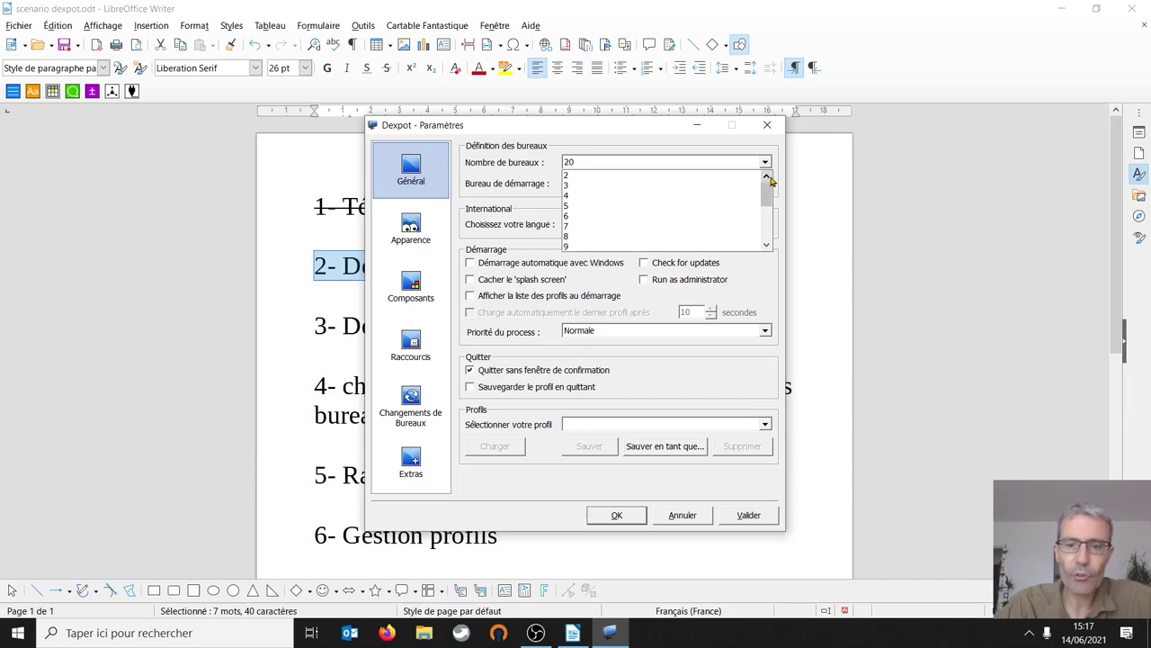
click(603, 186)
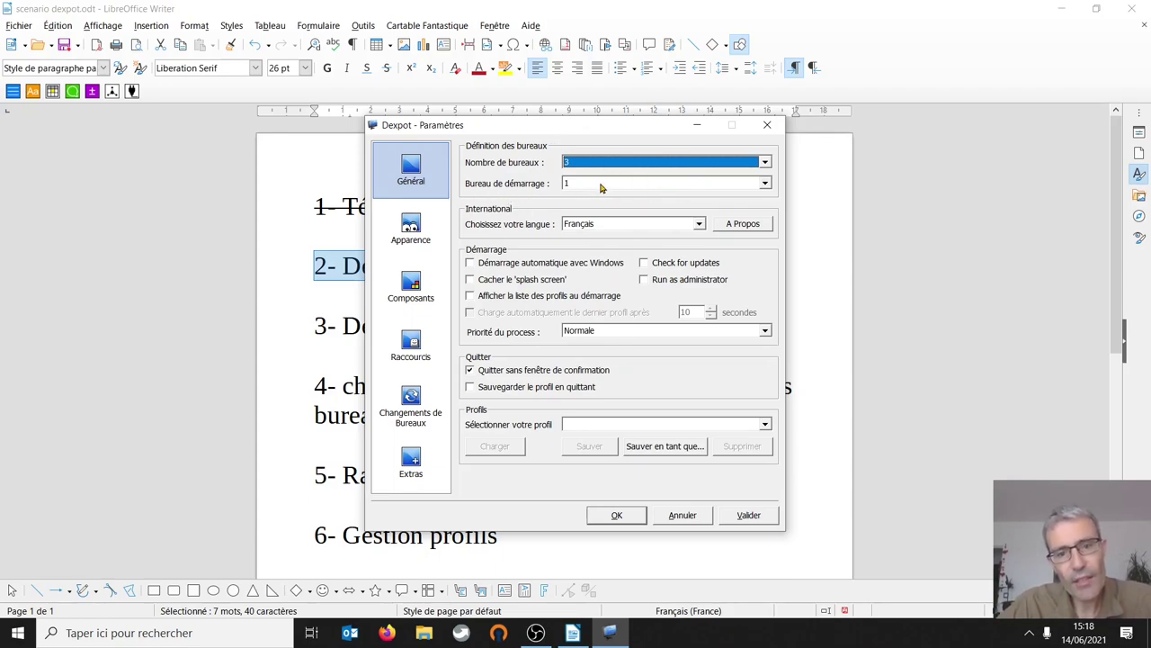
- Use desktop 1 as the startup desktop, then apply the settings and accept the reduction in the number of desktops
click(600, 186)
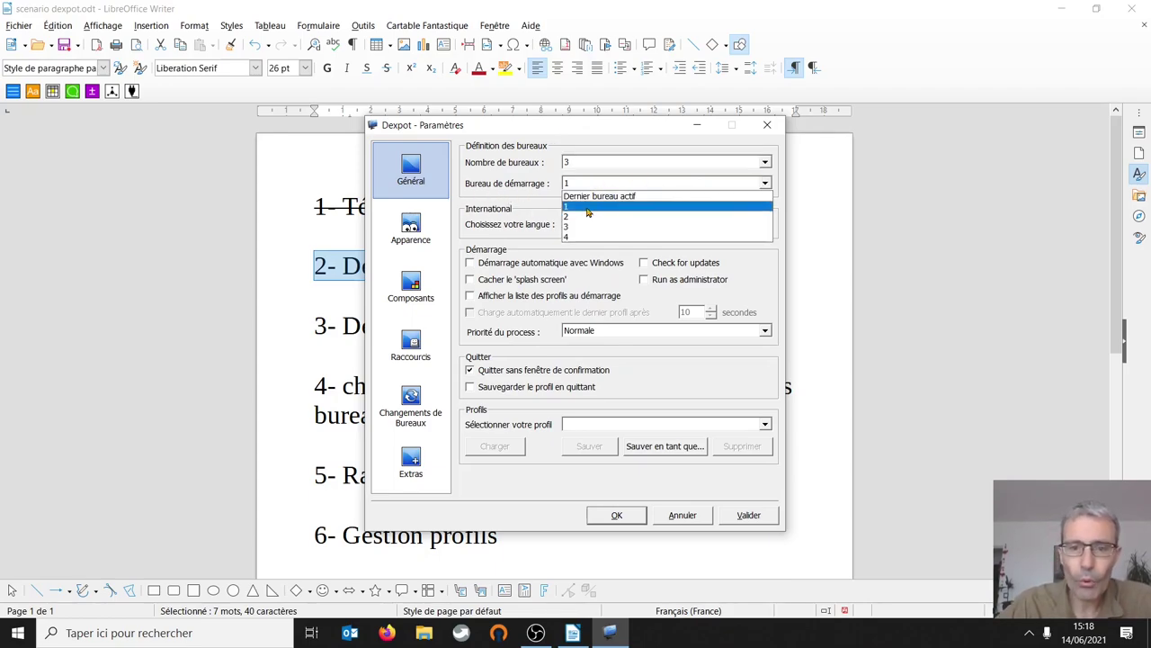
click(540, 184)
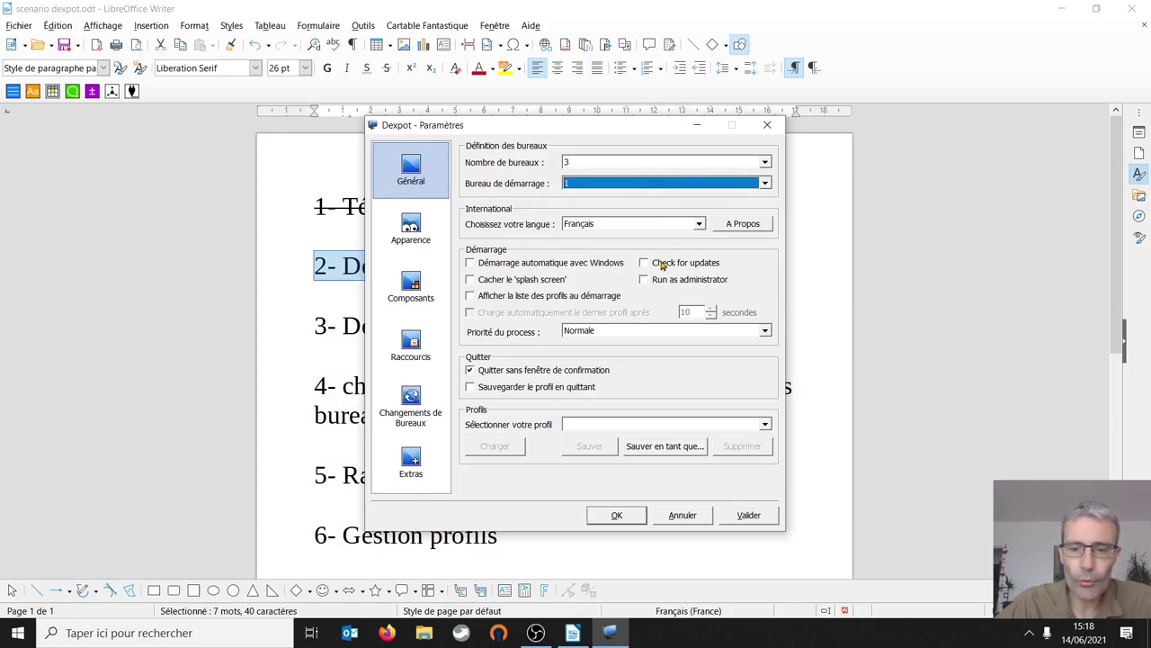
click(749, 515)
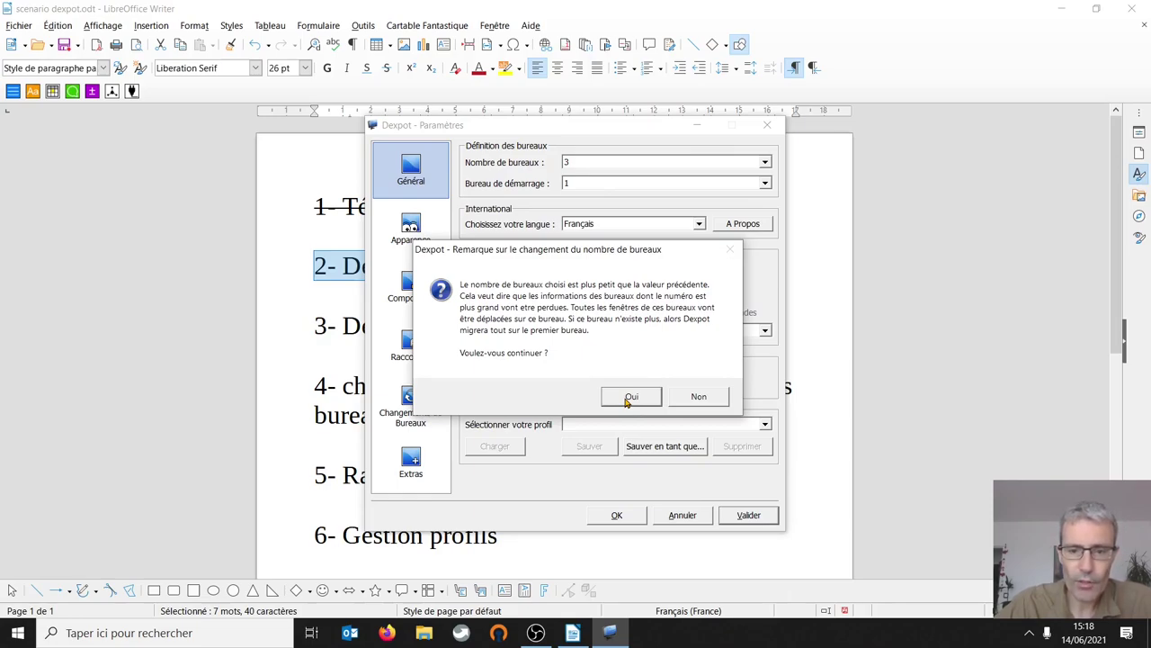
click(630, 397)
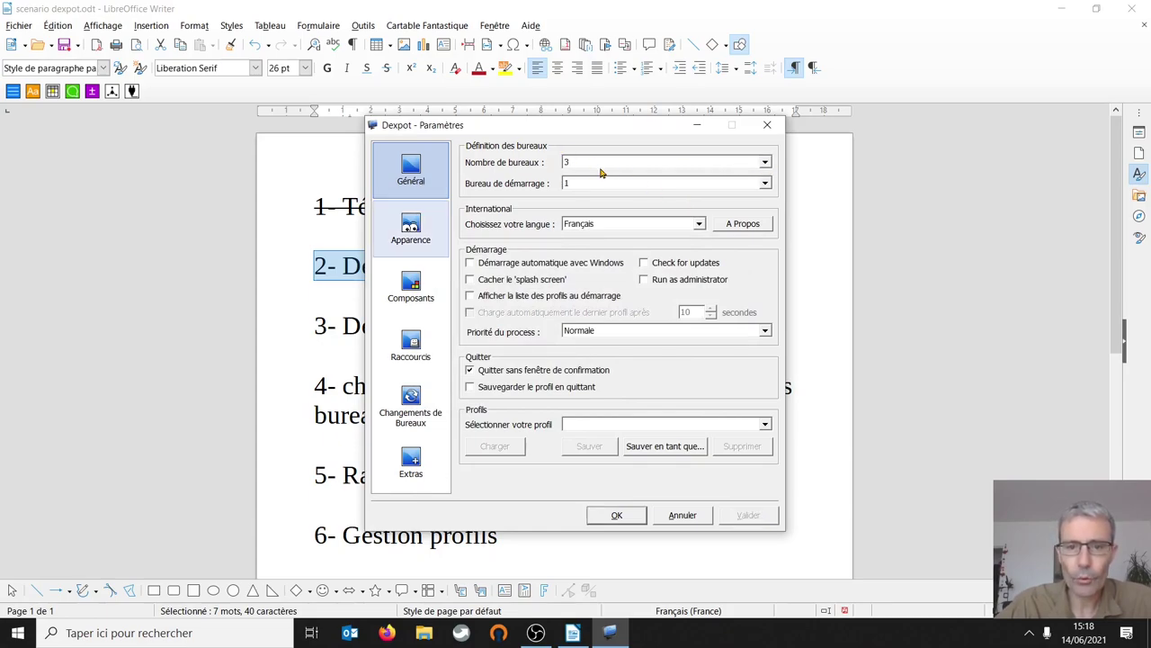
- Review the available startup desktop choices and keep desktop 1 selected
click(765, 184)
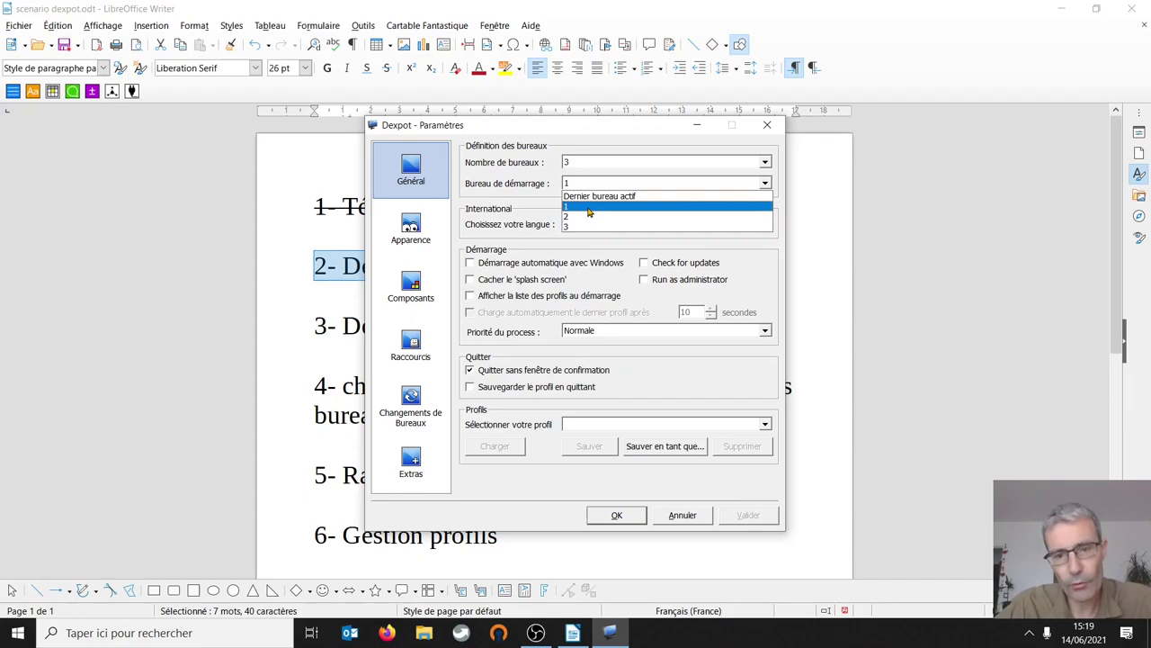
click(589, 212)
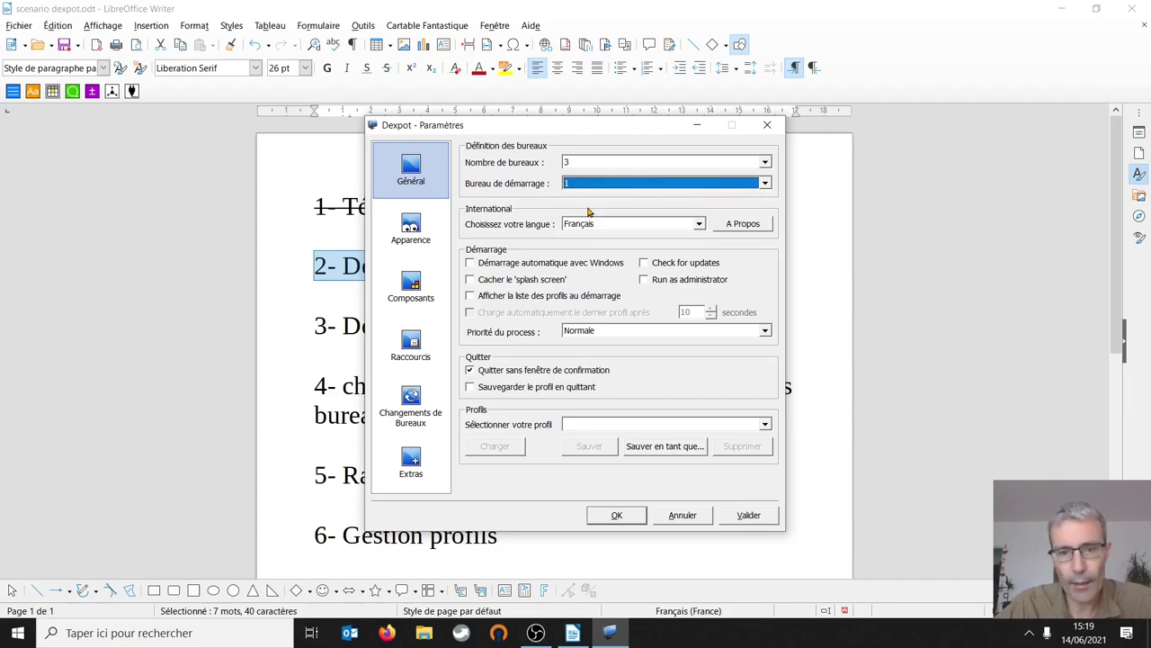
click(766, 183)
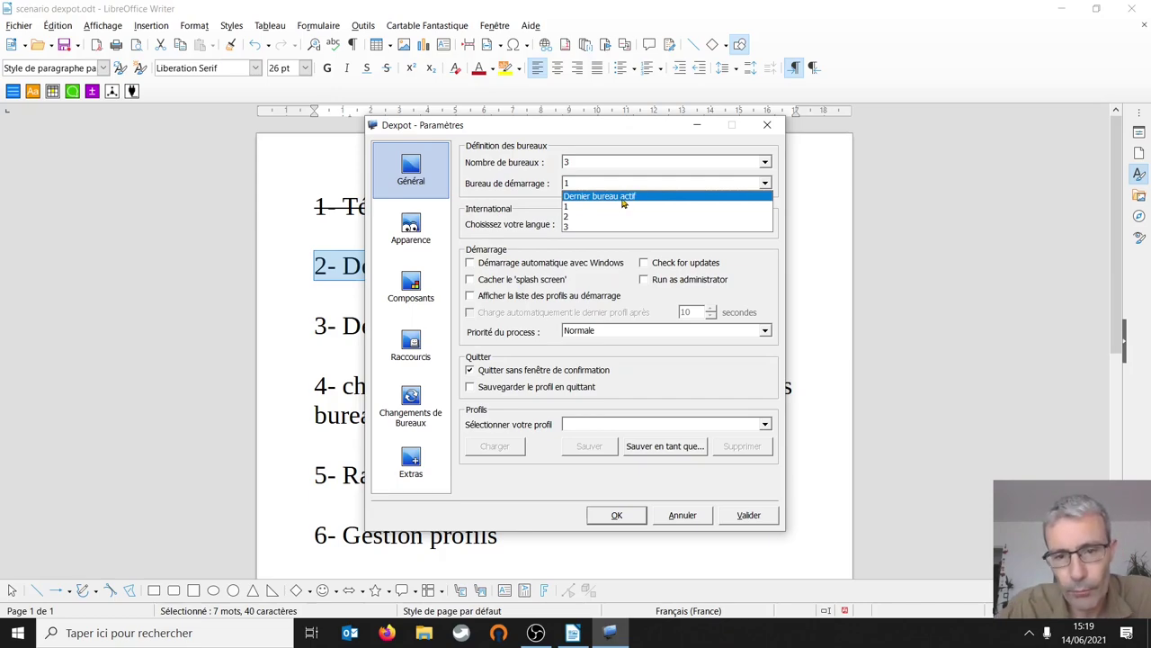
click(592, 207)
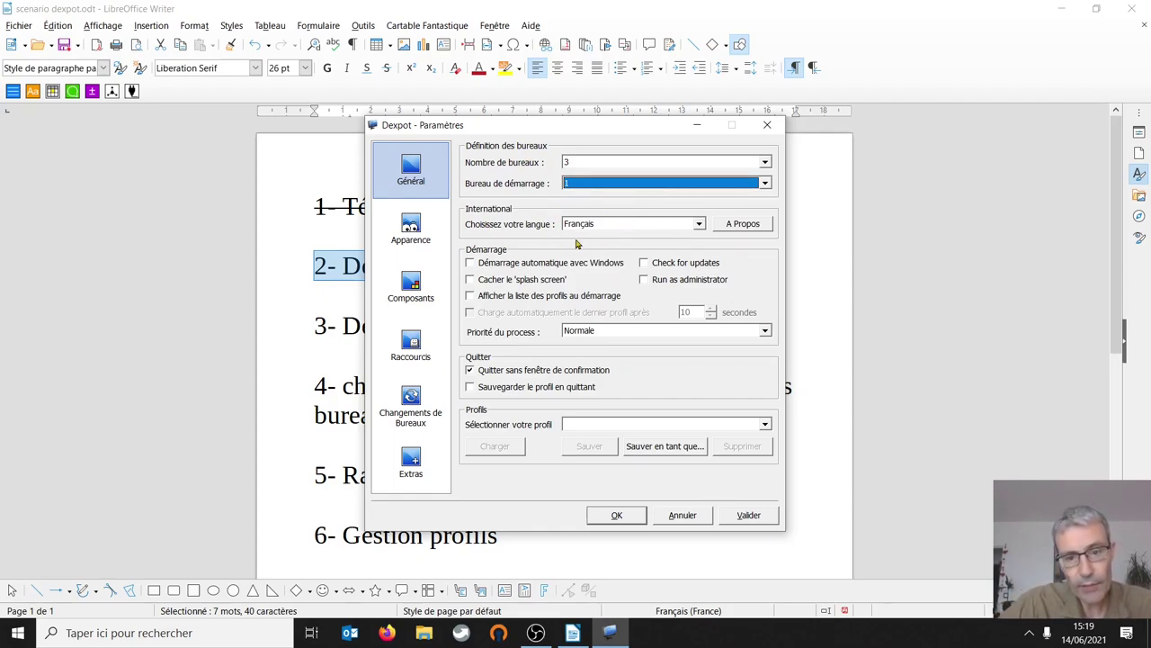
- Enable automatic startup with Windows and hiding of the splash screen, then apply the settings and close the window
click(469, 263)
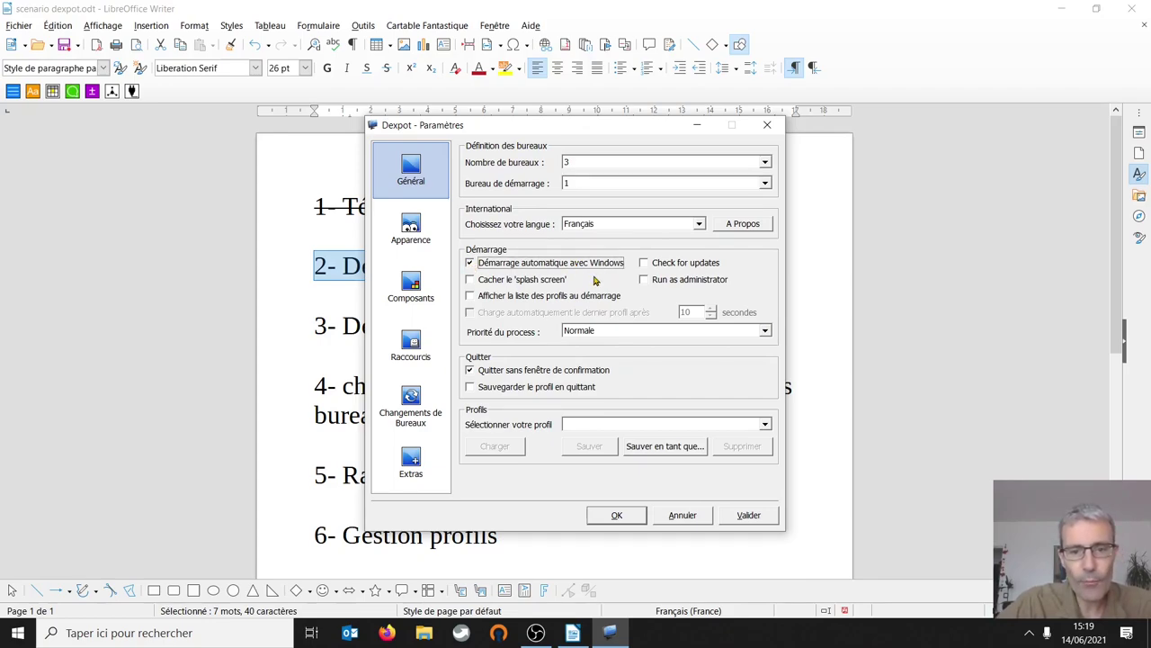
click(470, 280)
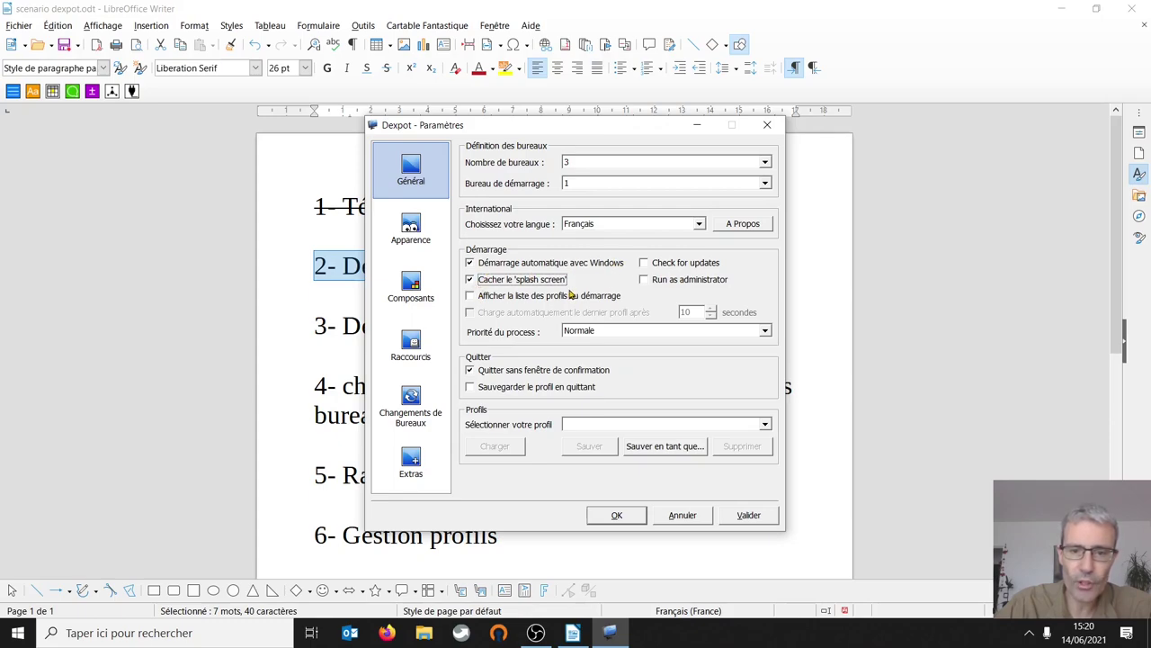
click(753, 518)
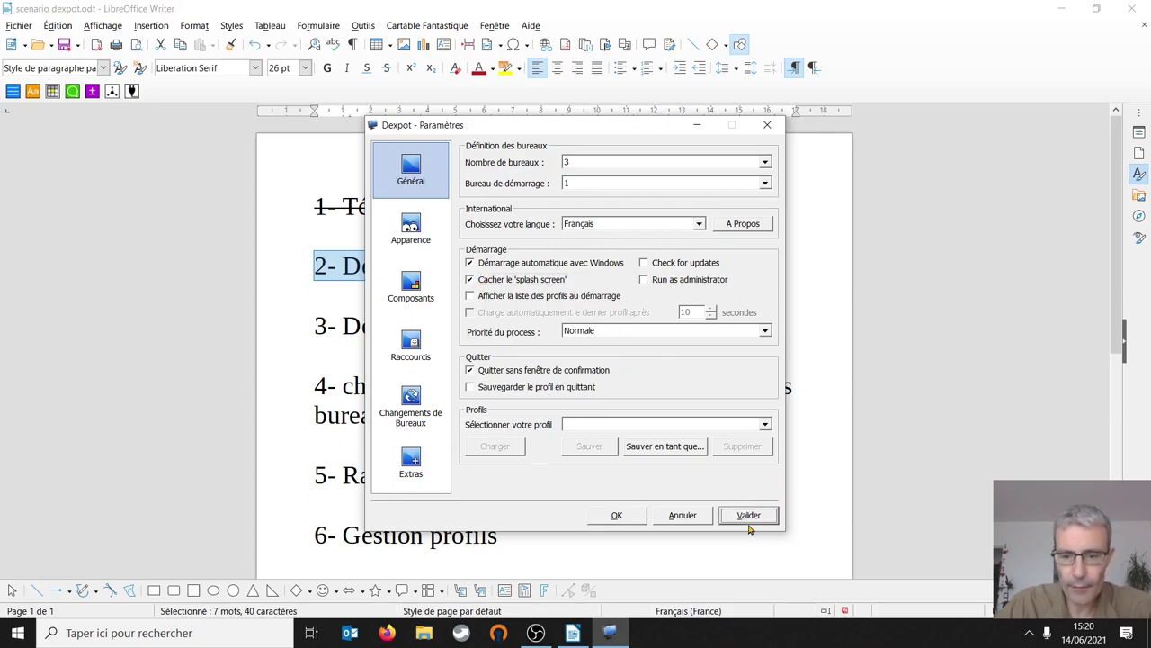
click(745, 518)
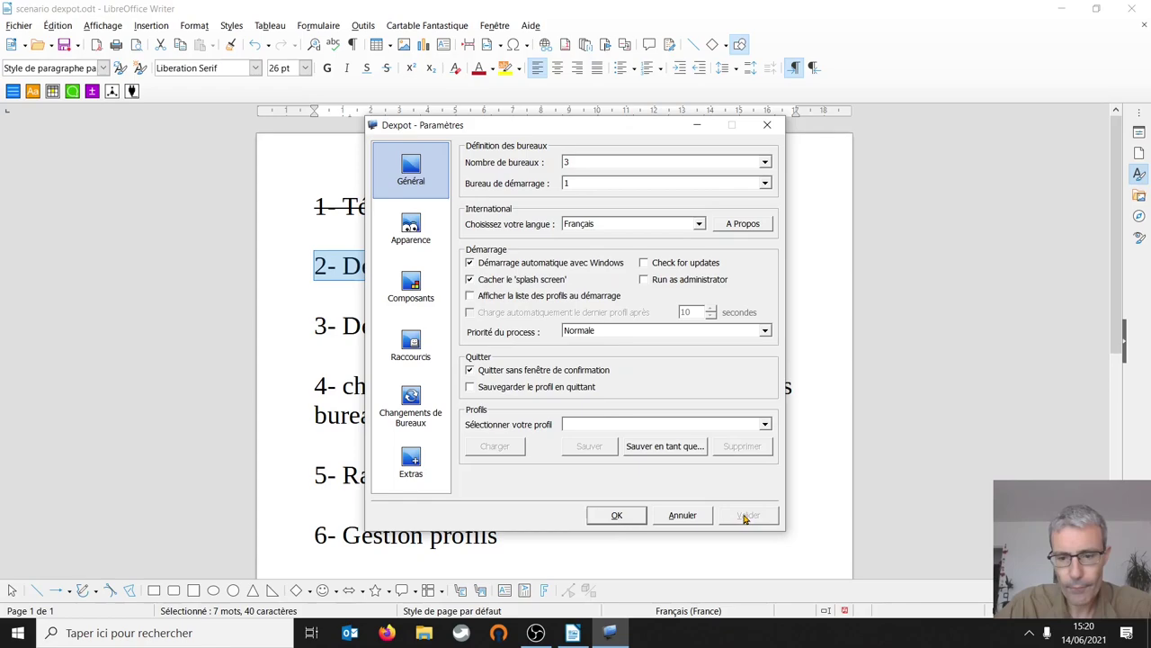
click(633, 516)
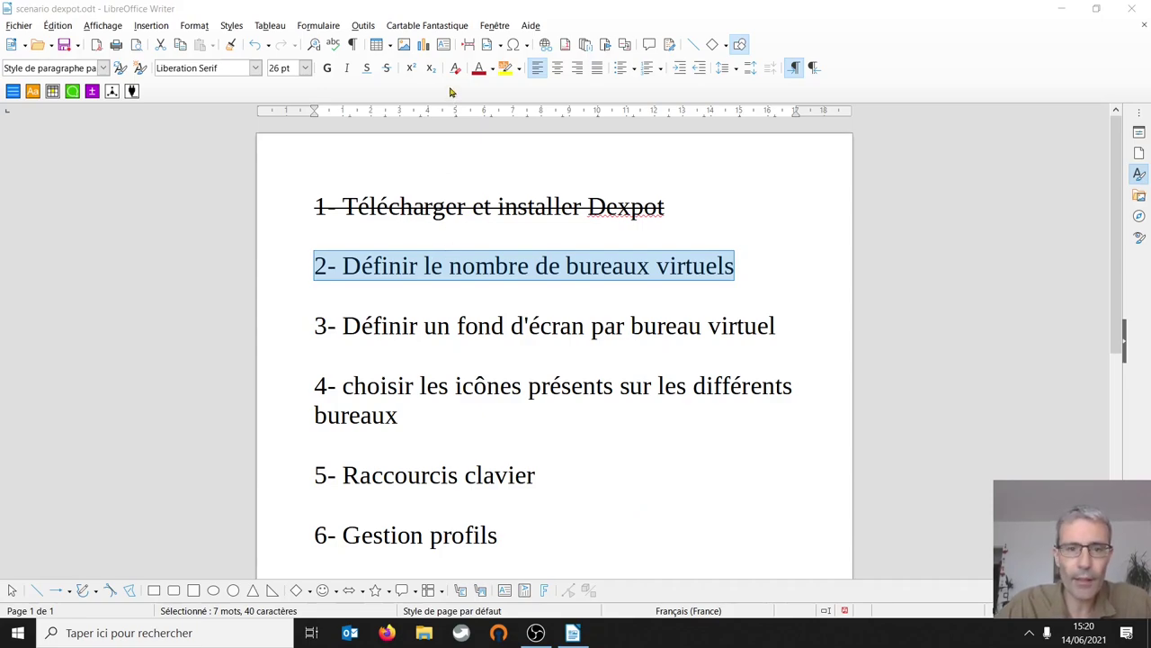
- Strike through item 2, "Définir le nombre de bureaux virtuels", in the LibreOffice Writer scenario document and briefly highlight item 3
click(387, 70)
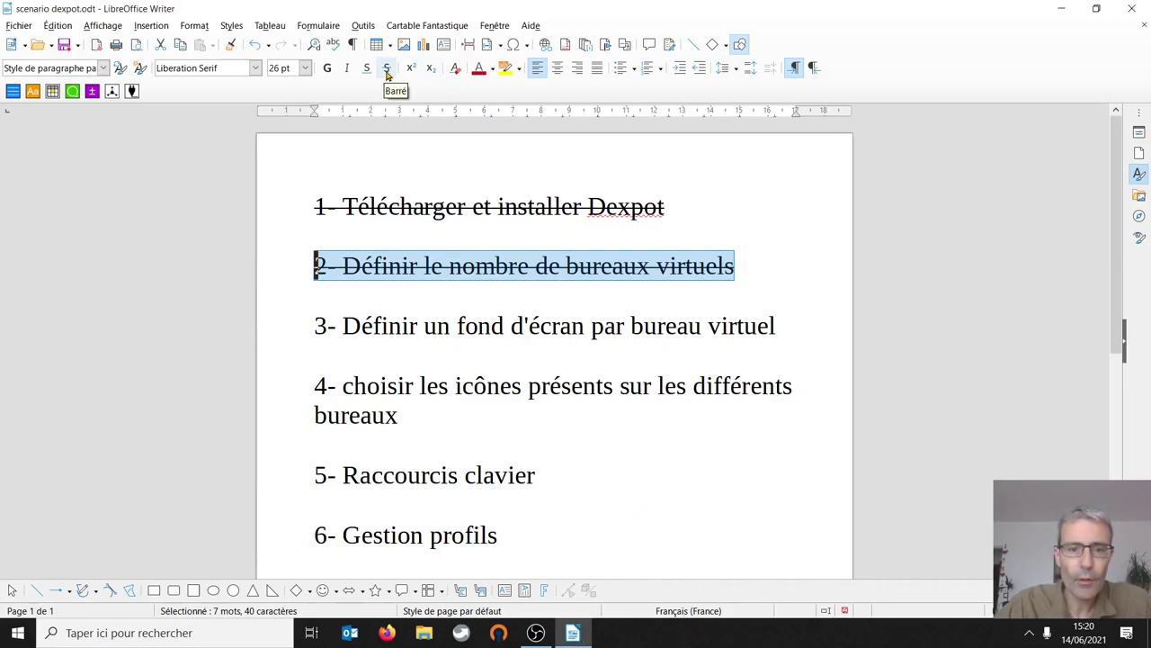
click(314, 326)
drag(314, 325, 772, 326)
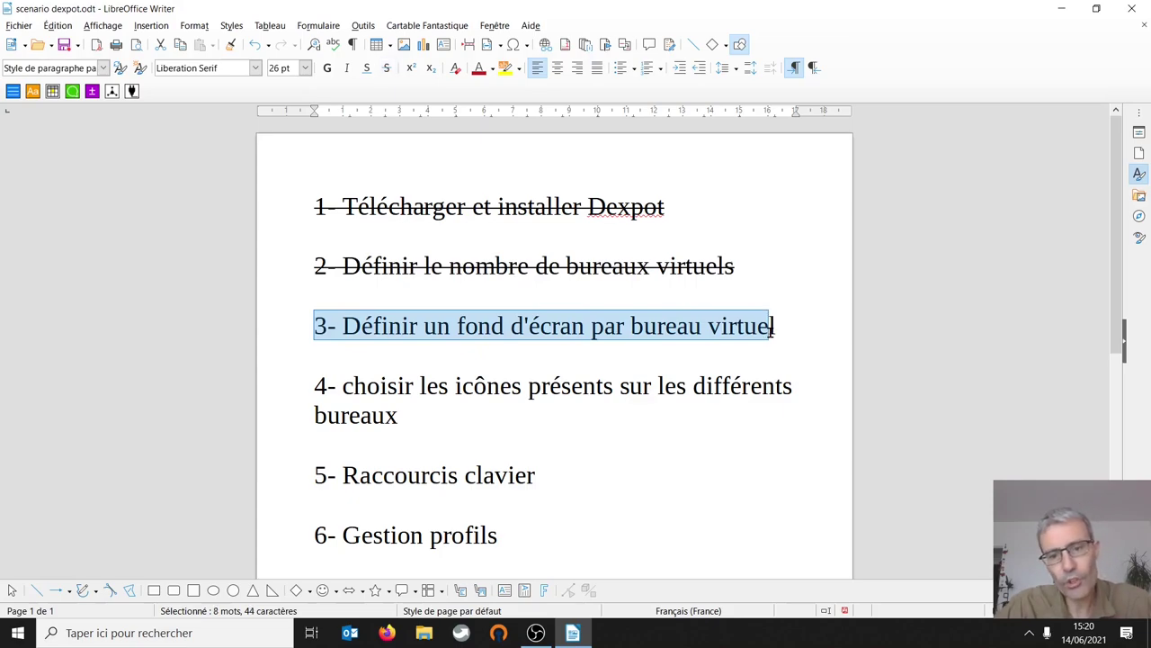
click(790, 327)
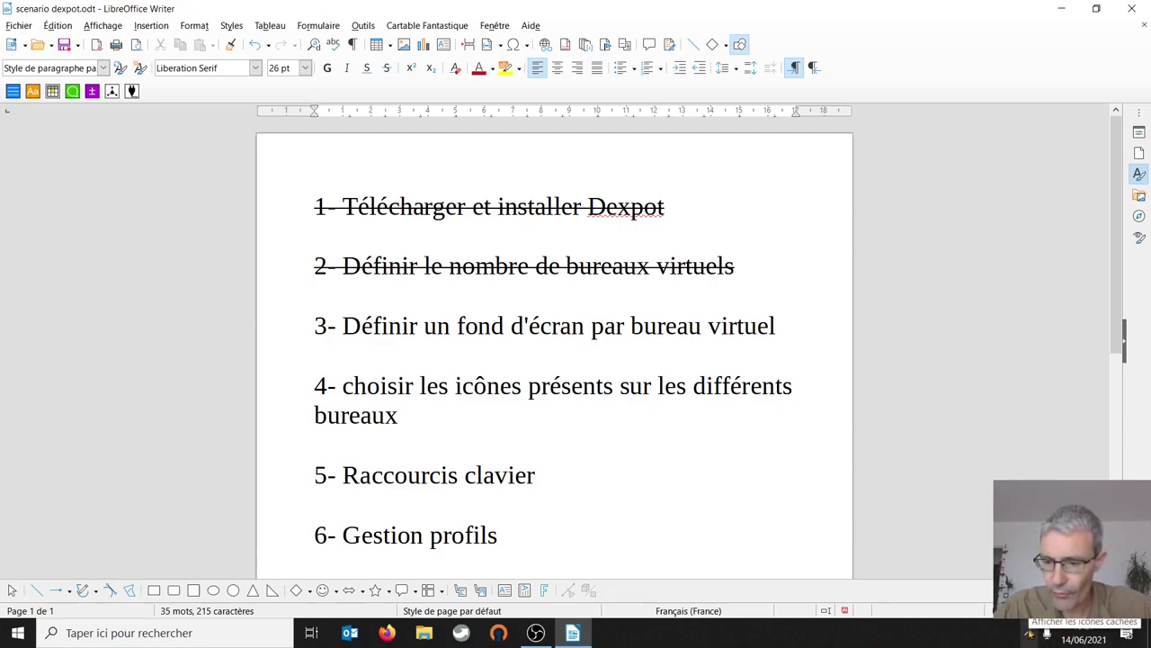
- Open Dexpot's Configuration des Bureaux window from its hidden notification icon and check the wallpaper settings of Bureau 2 and Bureau 3
click(1030, 634)
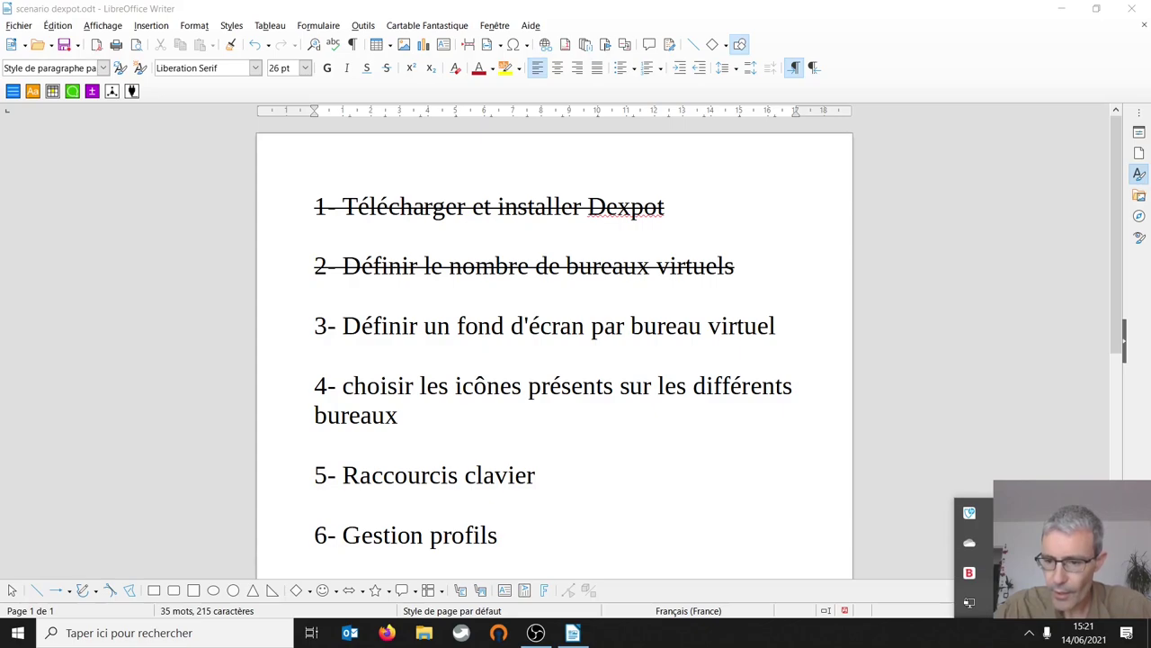
right_click(970, 513)
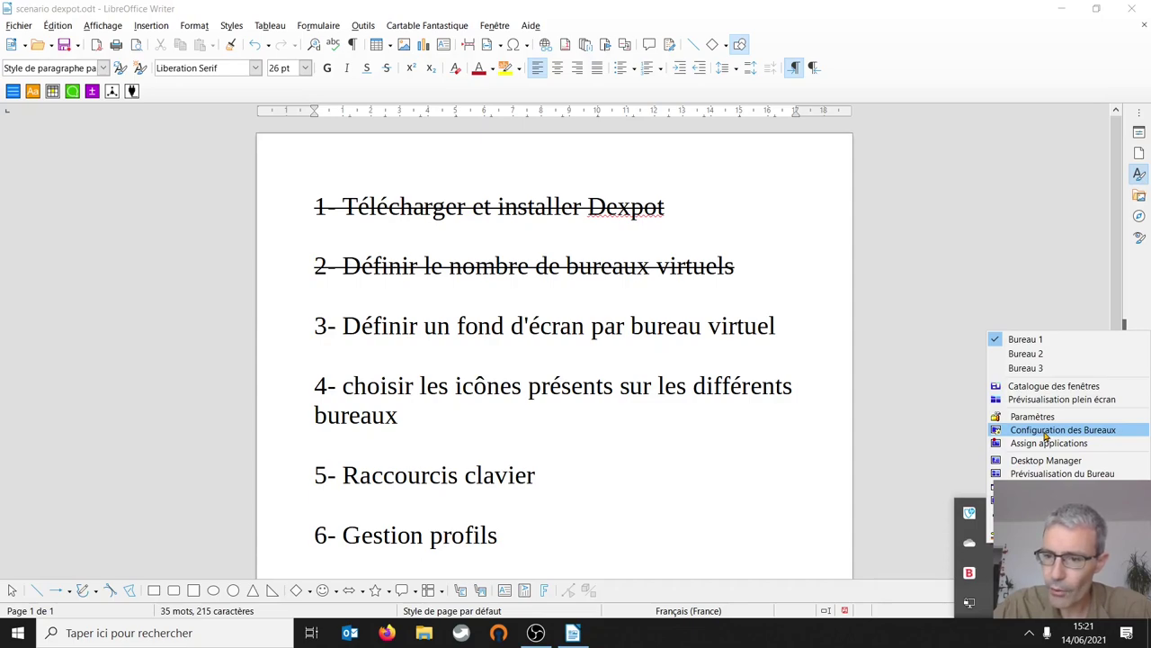
click(1046, 430)
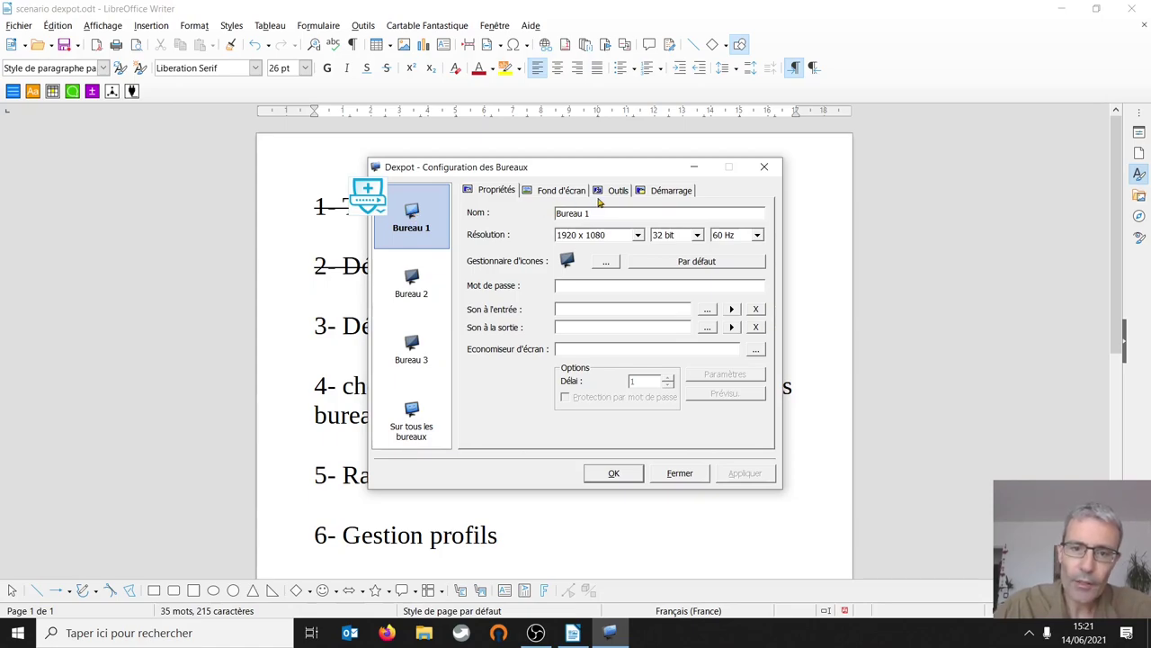
click(557, 191)
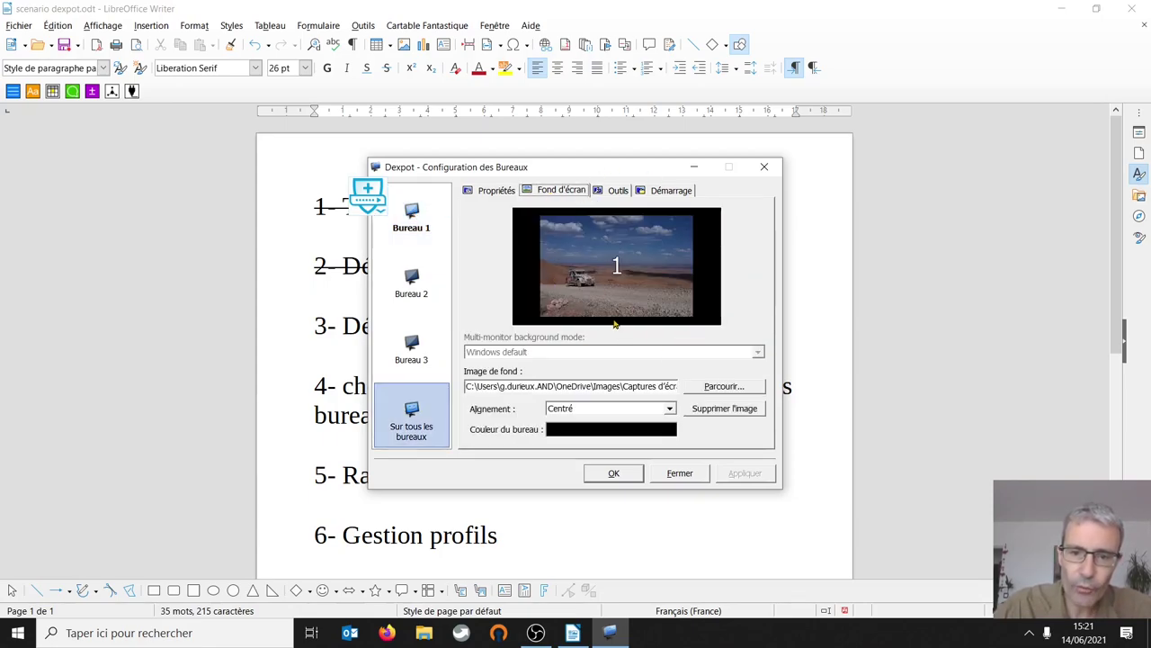
click(421, 284)
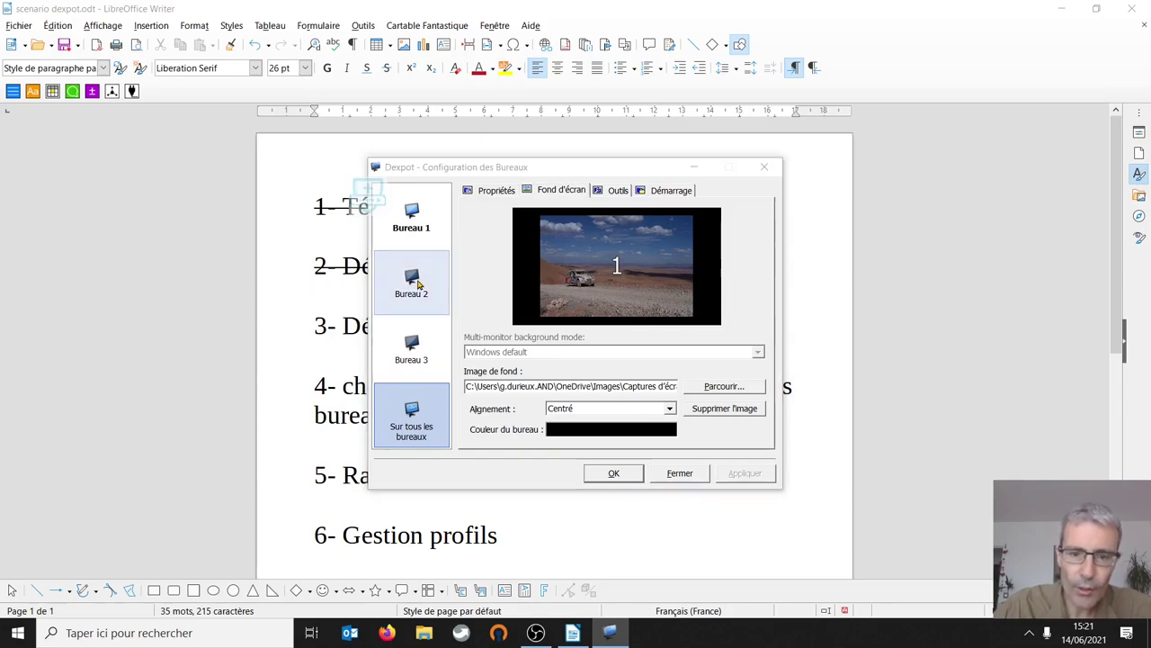
click(632, 379)
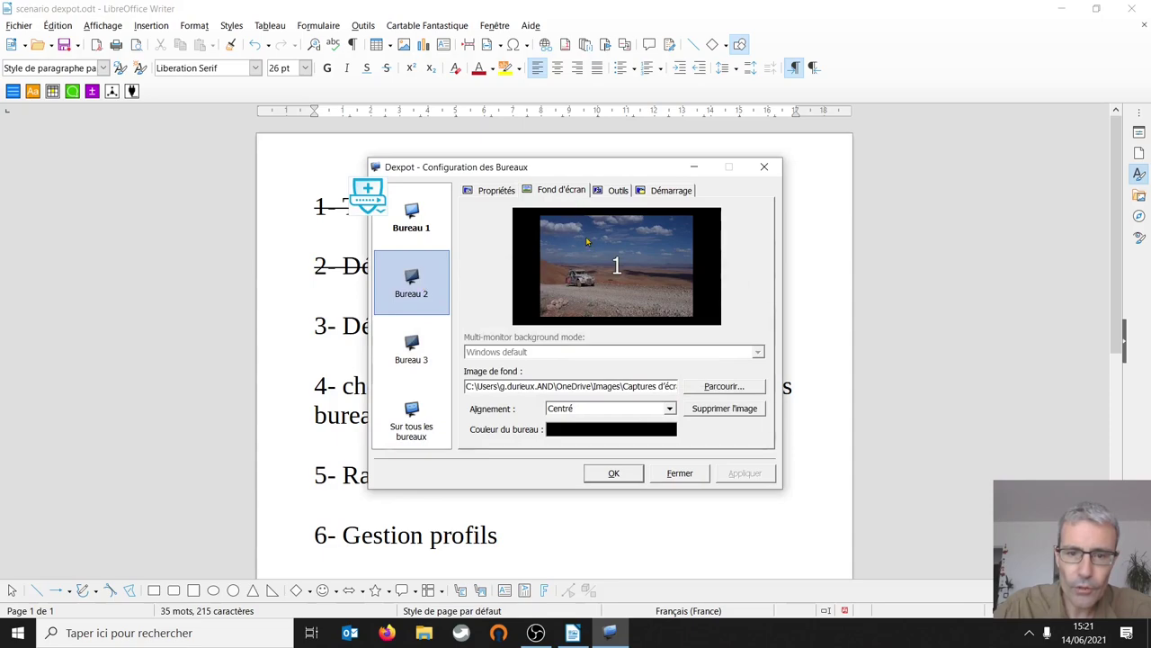
click(410, 350)
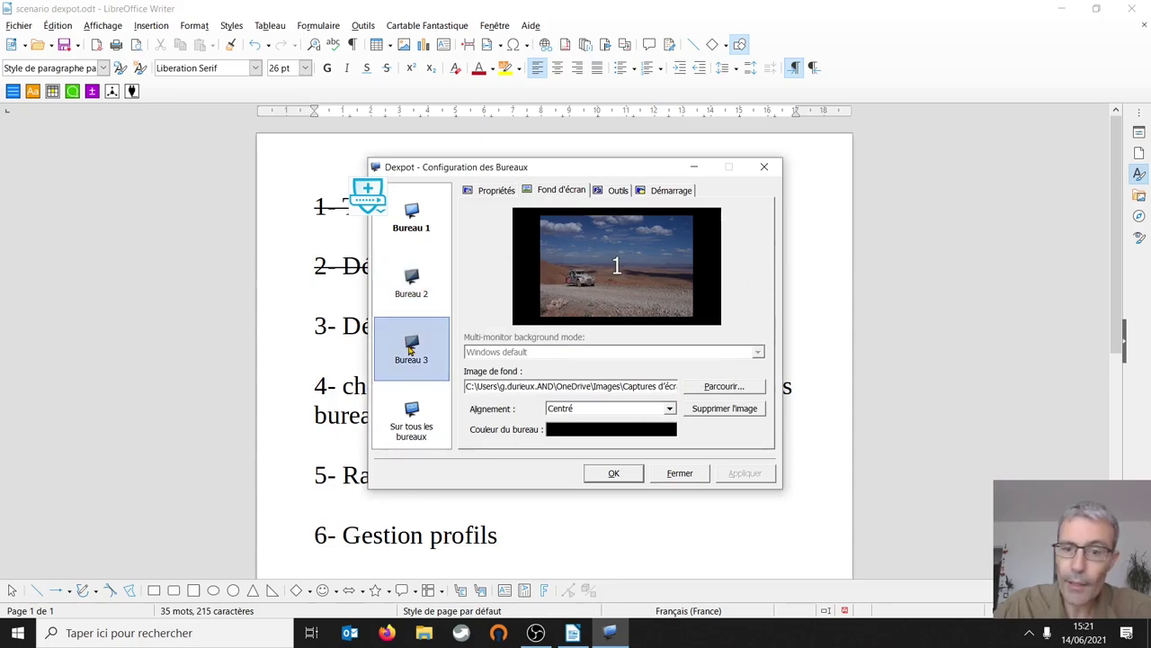
- Set fond ecran 1.jpg from the Images folder of Ce PC as the background image of Bureau 1
click(416, 223)
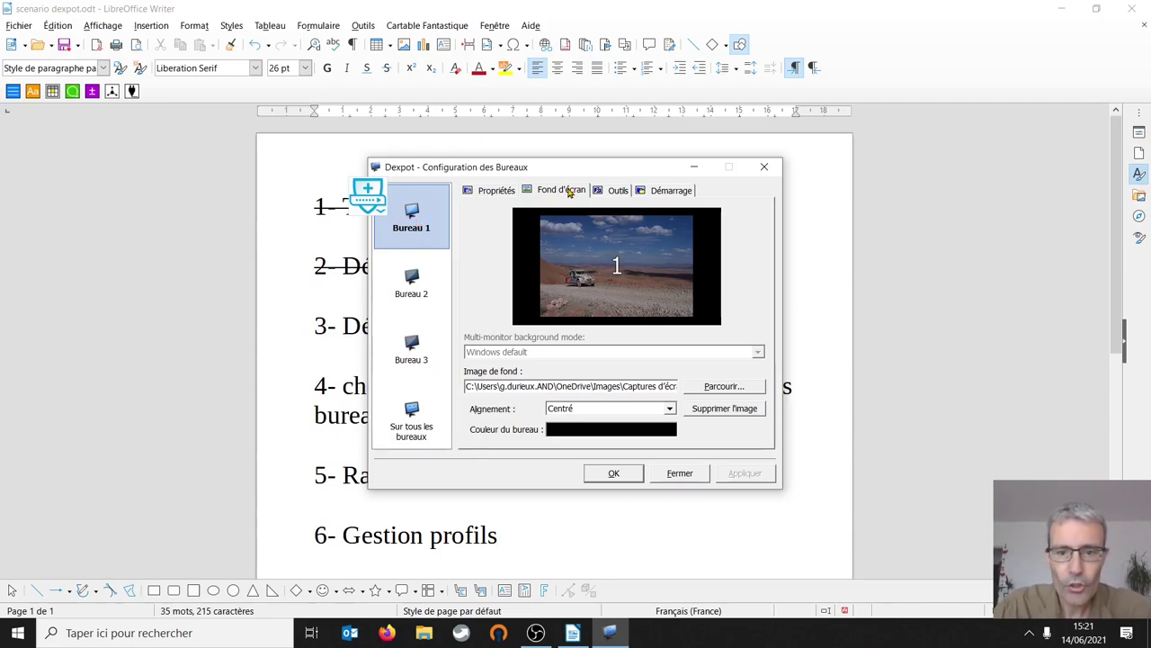
click(719, 388)
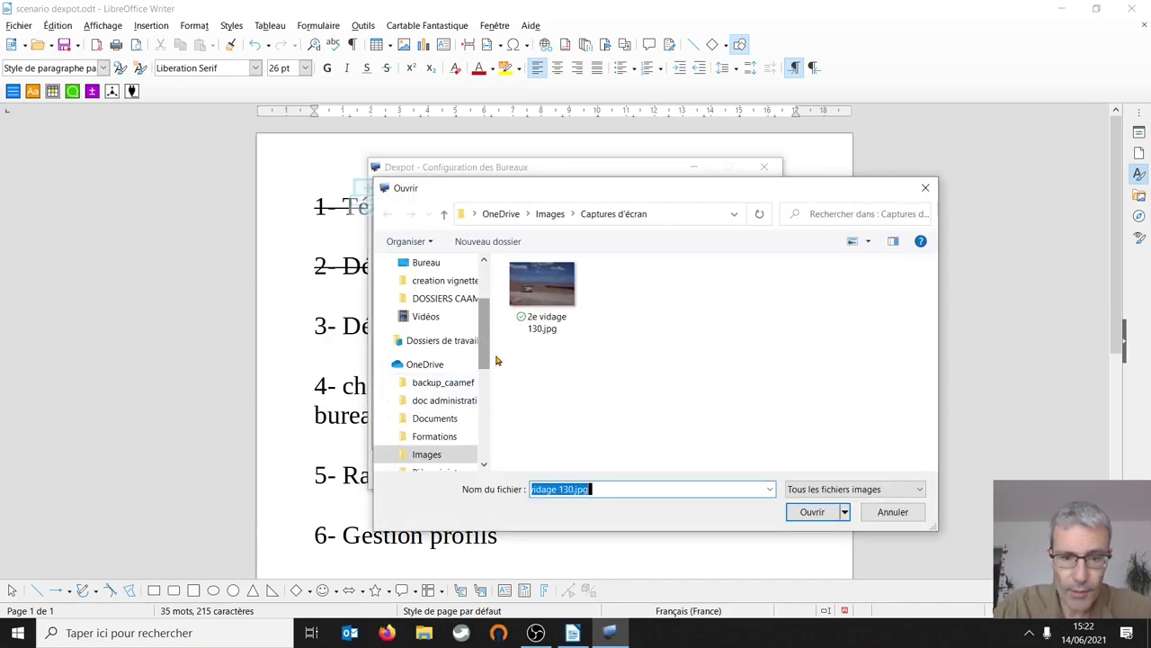
drag(481, 351, 494, 423)
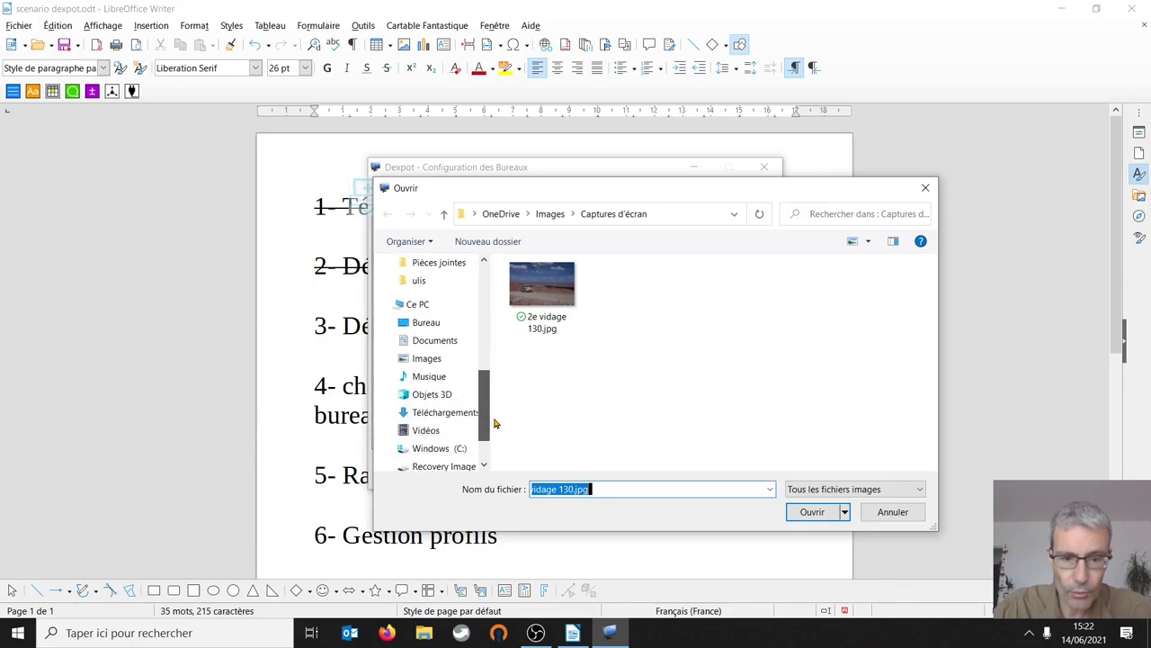
click(444, 414)
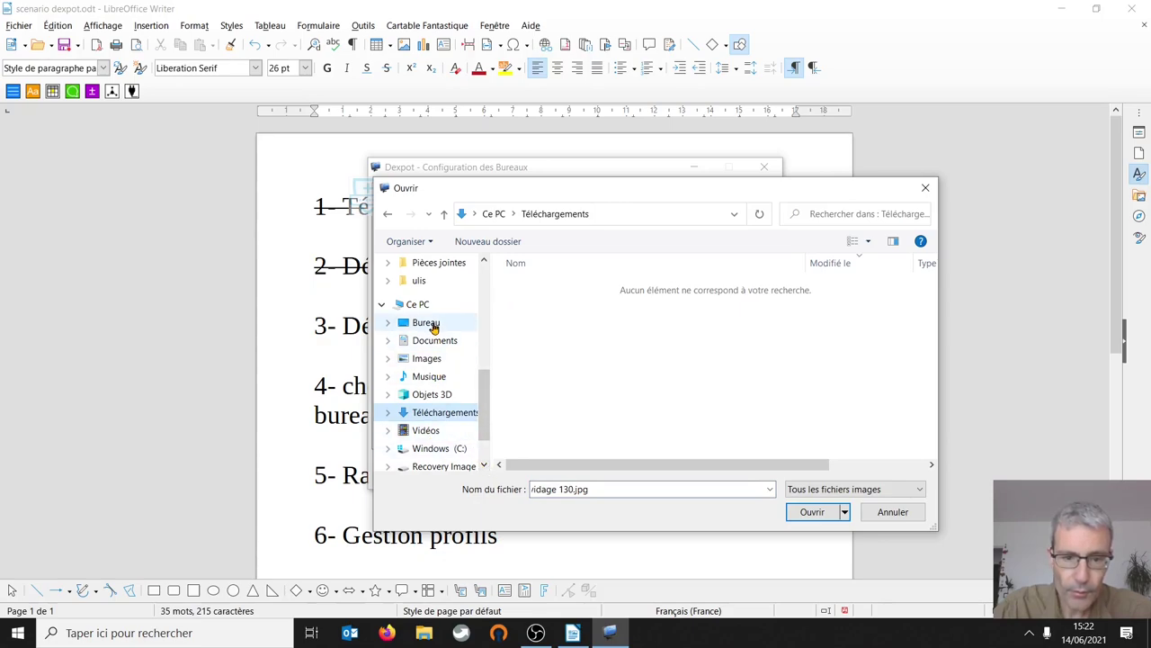
click(430, 359)
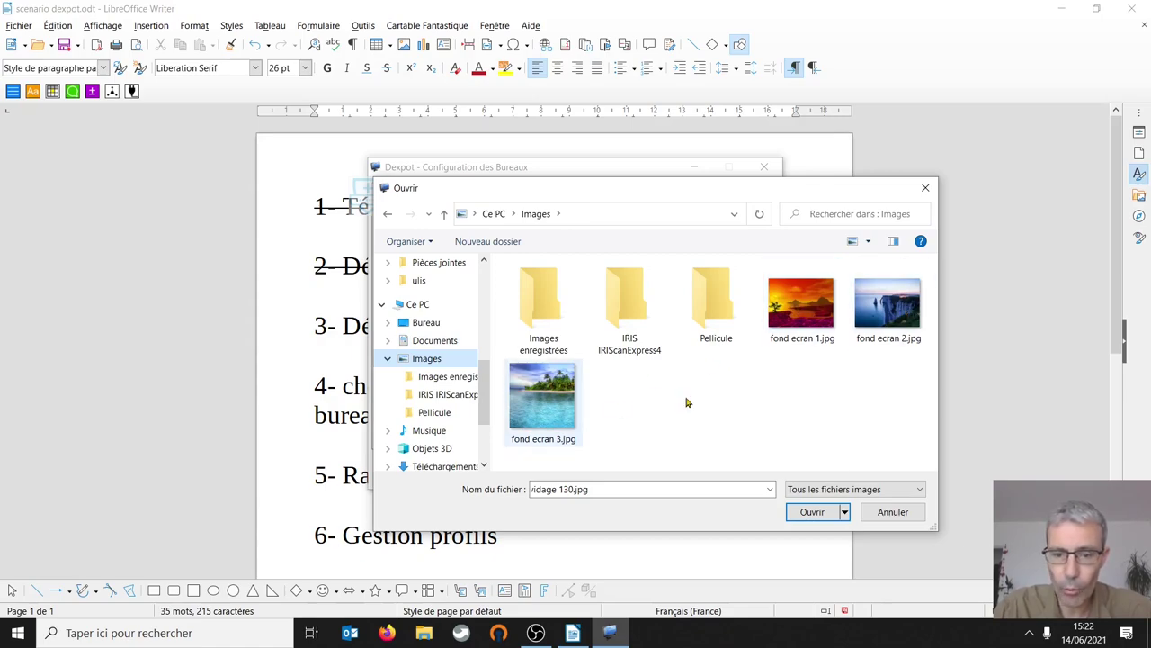
click(785, 303)
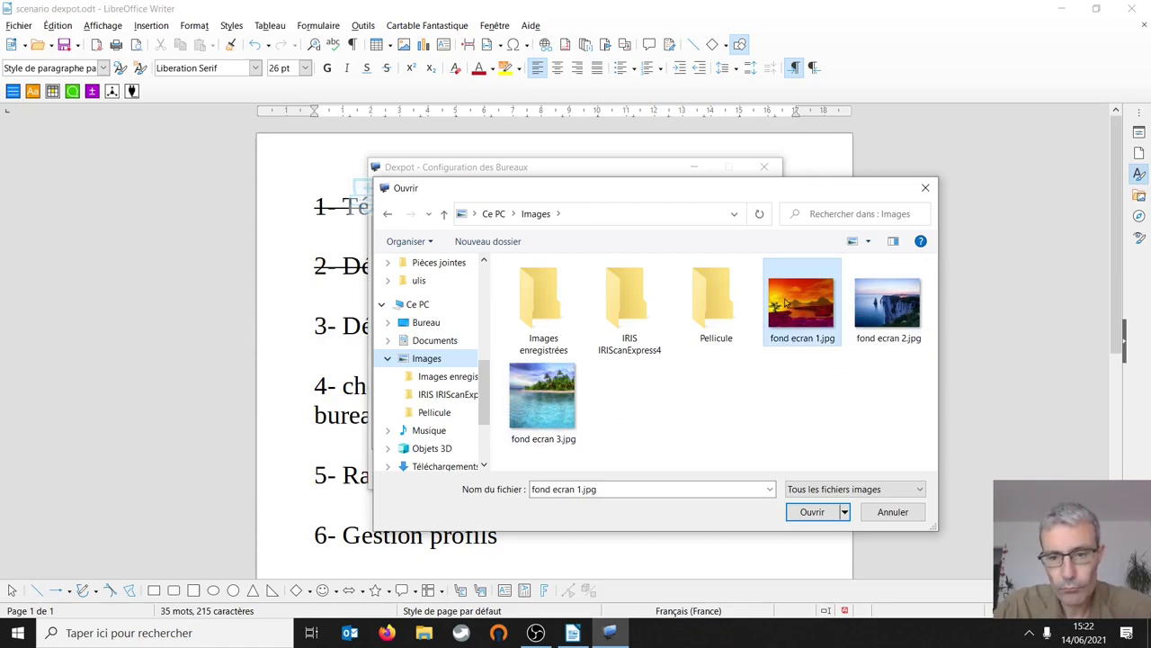
click(814, 511)
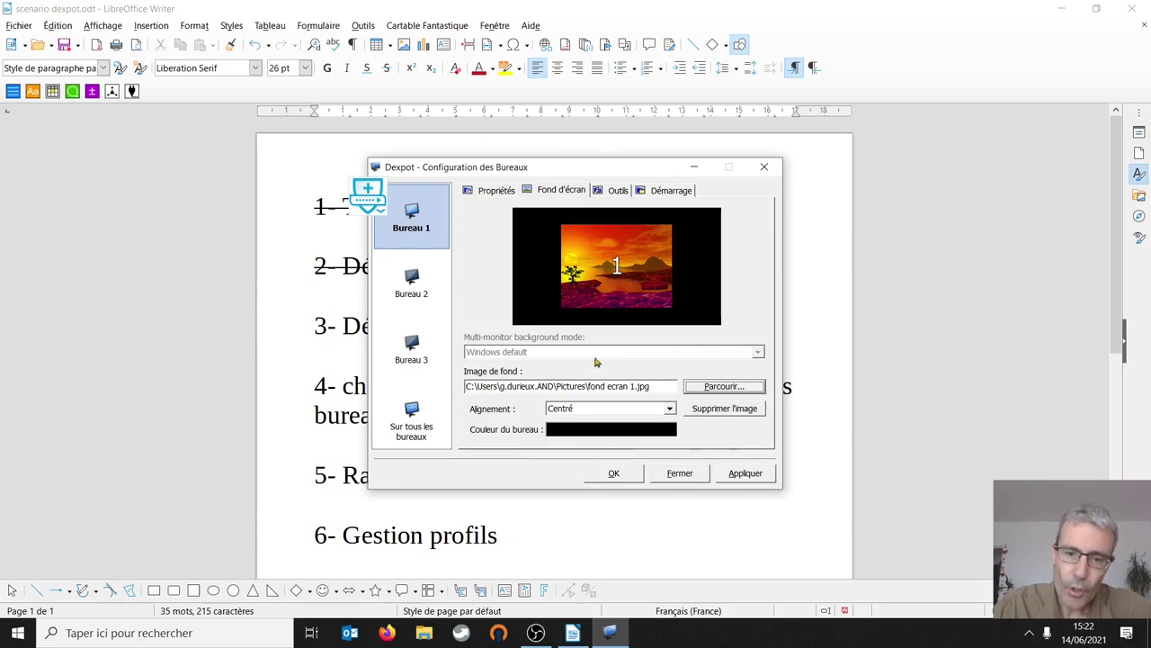
- Try the Empilé alignment for Bureau 1's wallpaper, then set the alignment to Etiré
click(670, 412)
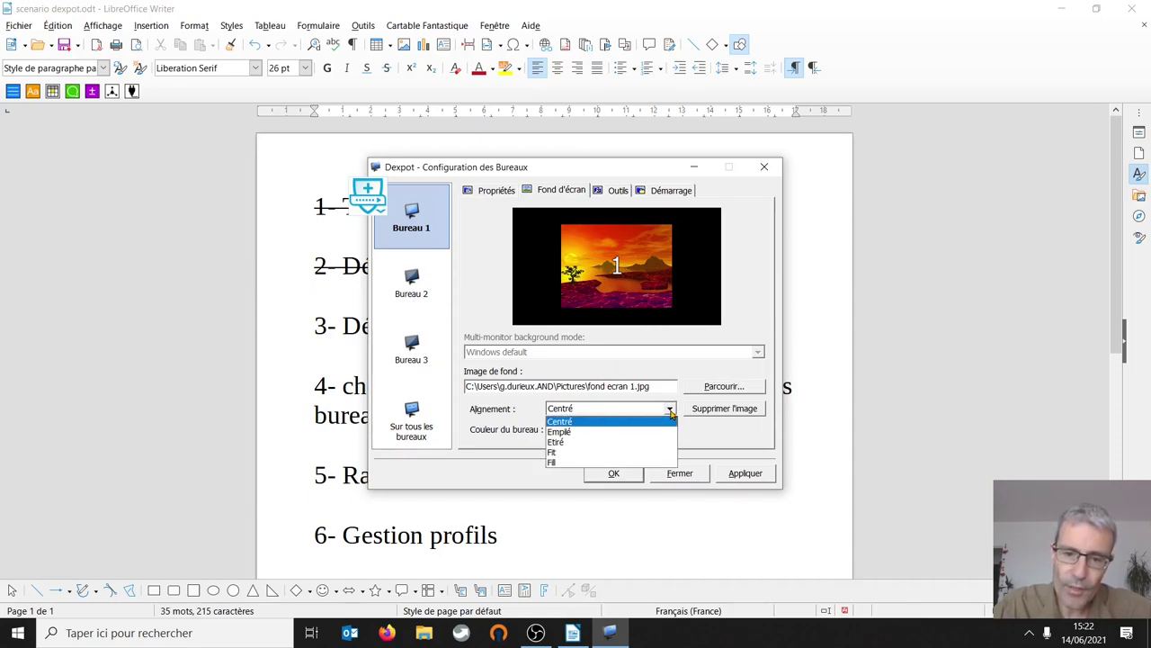
click(564, 435)
click(672, 409)
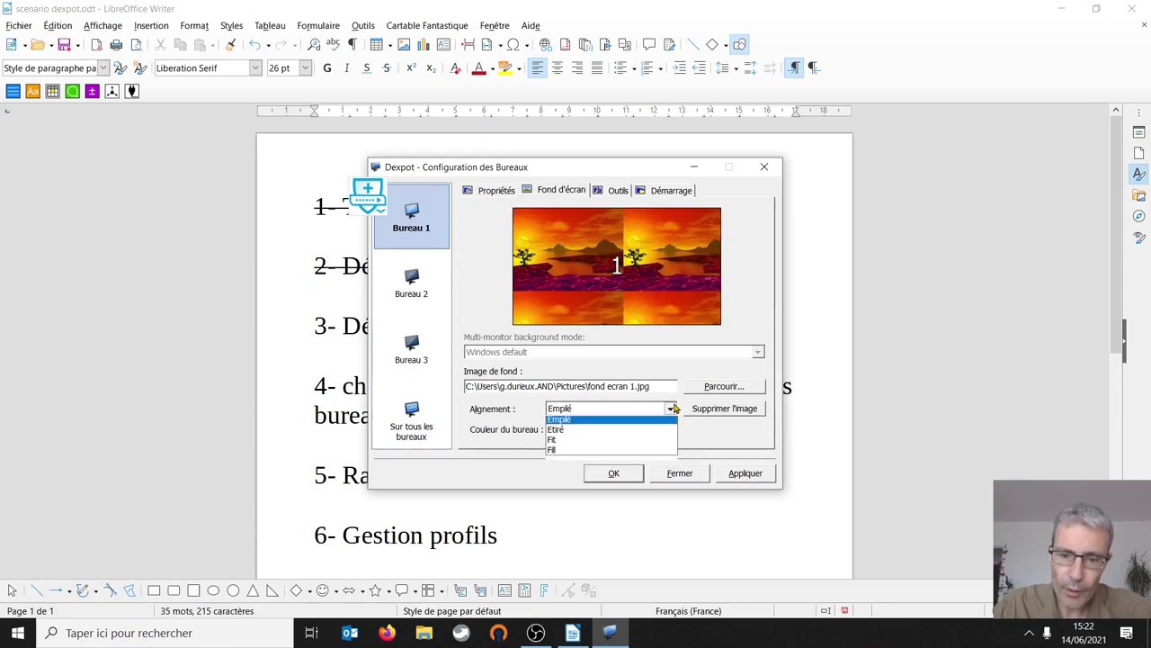
click(580, 450)
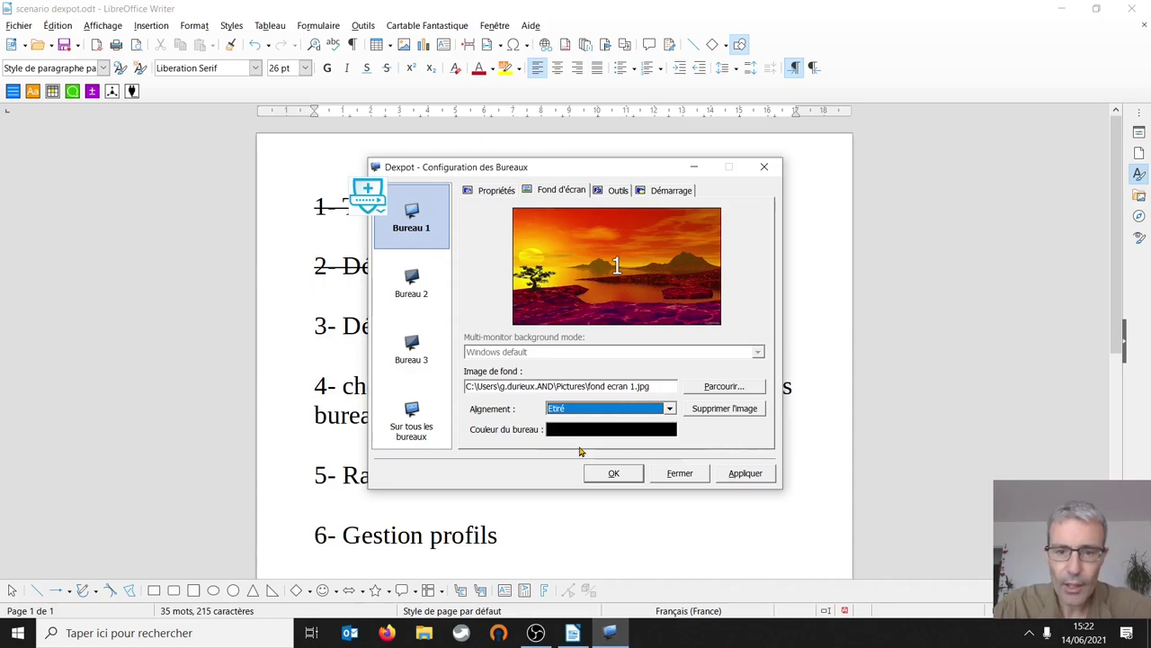
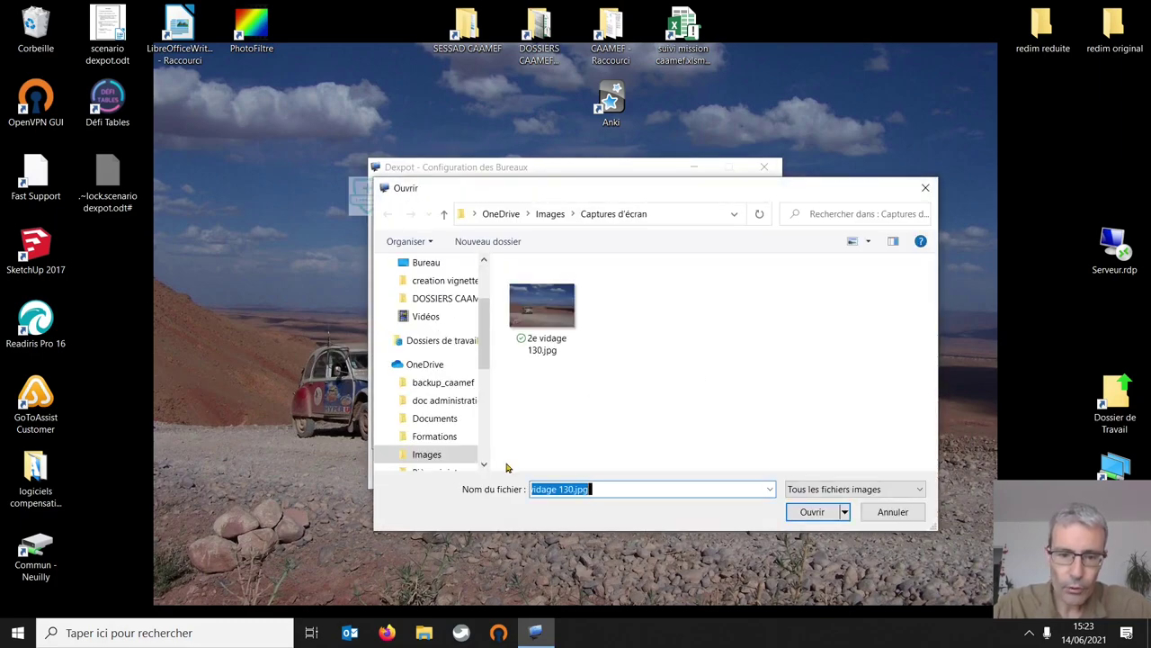
- Set fond ecran 2.jpg from the Images folder of Ce PC as the background image of Bureau 2
drag(483, 467, 484, 467)
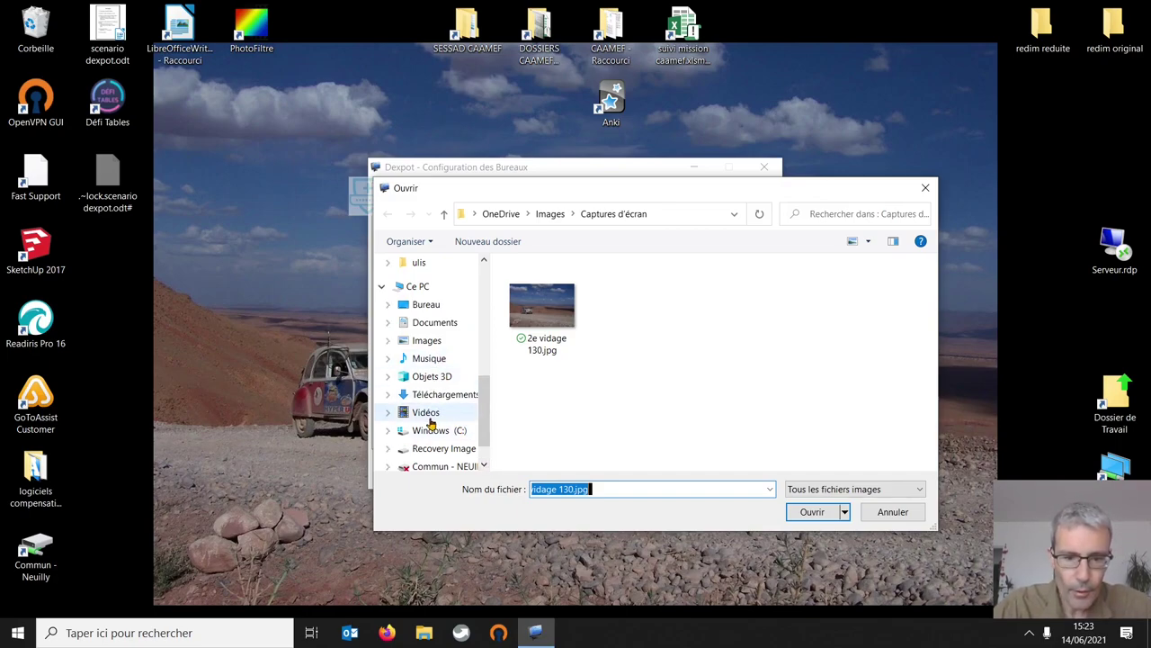
click(424, 341)
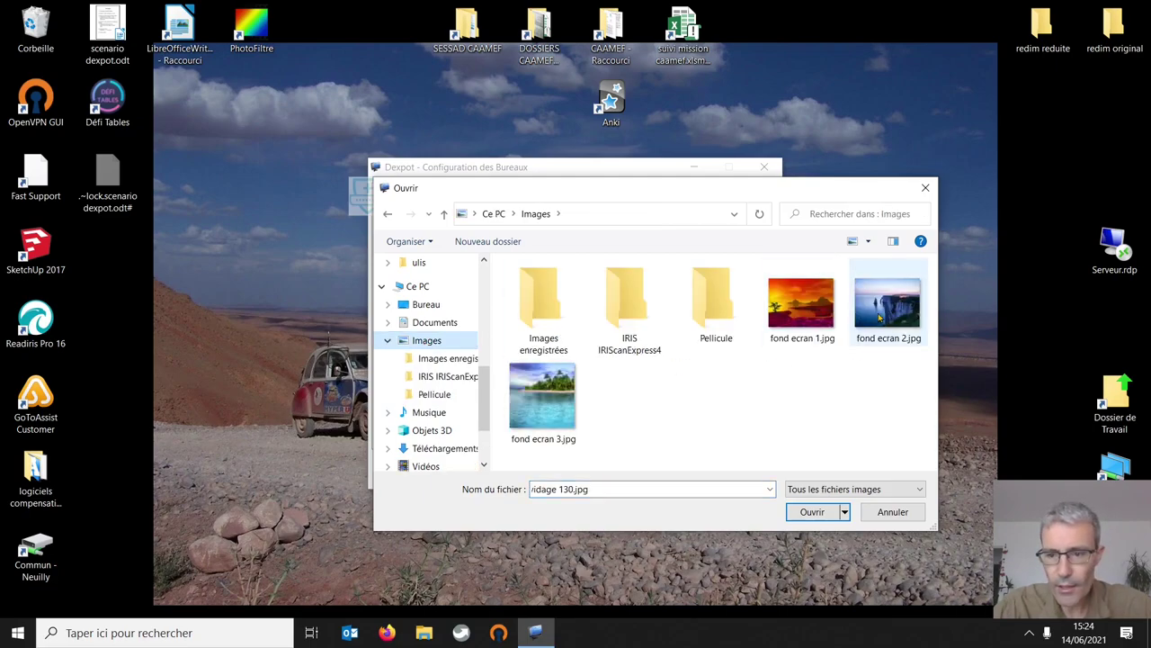
click(879, 316)
click(814, 513)
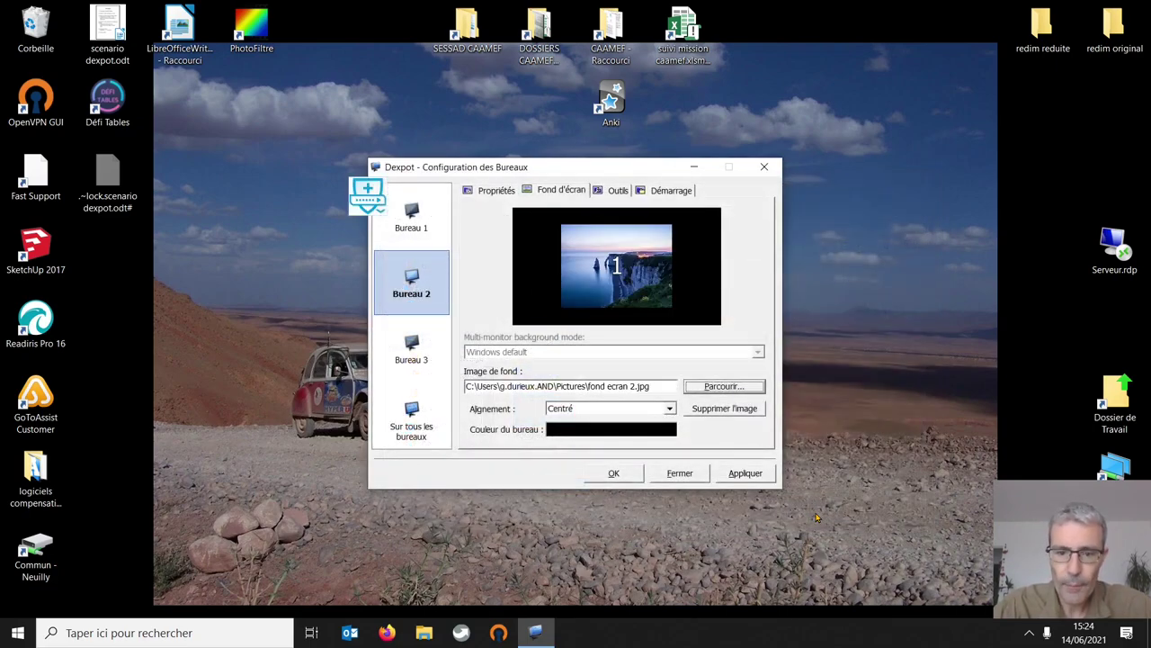
- Try the Fit alignment for Bureau 2's wallpaper, then return the alignment to Centré
click(670, 409)
click(564, 459)
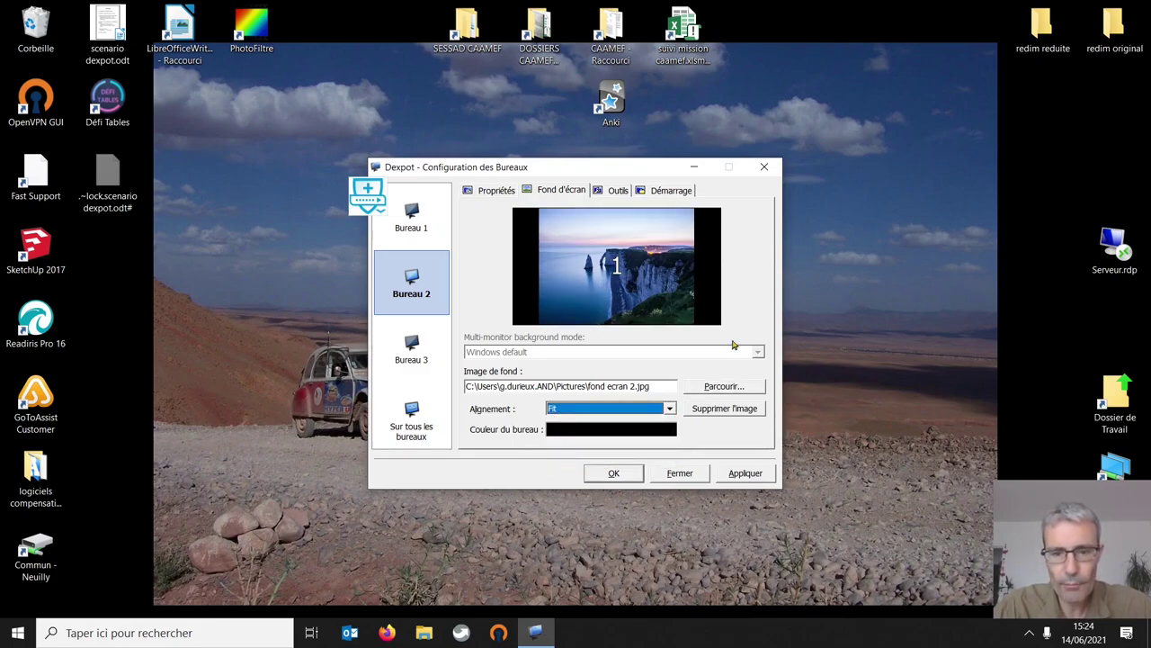
click(670, 409)
click(577, 428)
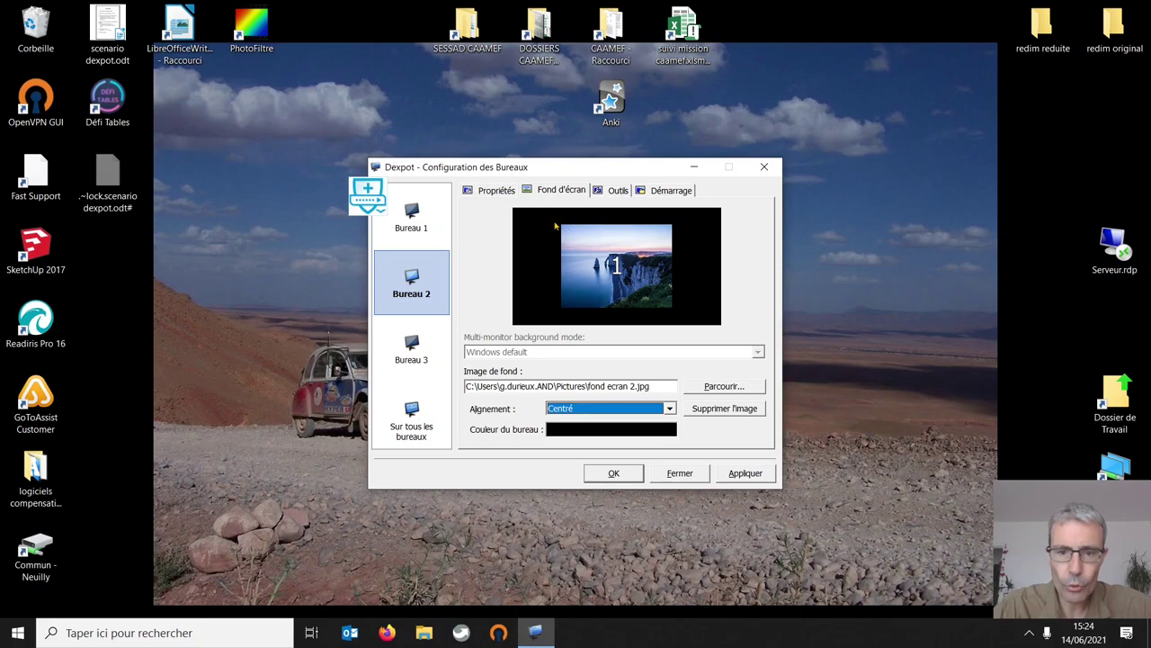
- Set Bureau 2's wallpaper alignment to Fit with a cyan desktop colour, and apply the settings
click(670, 409)
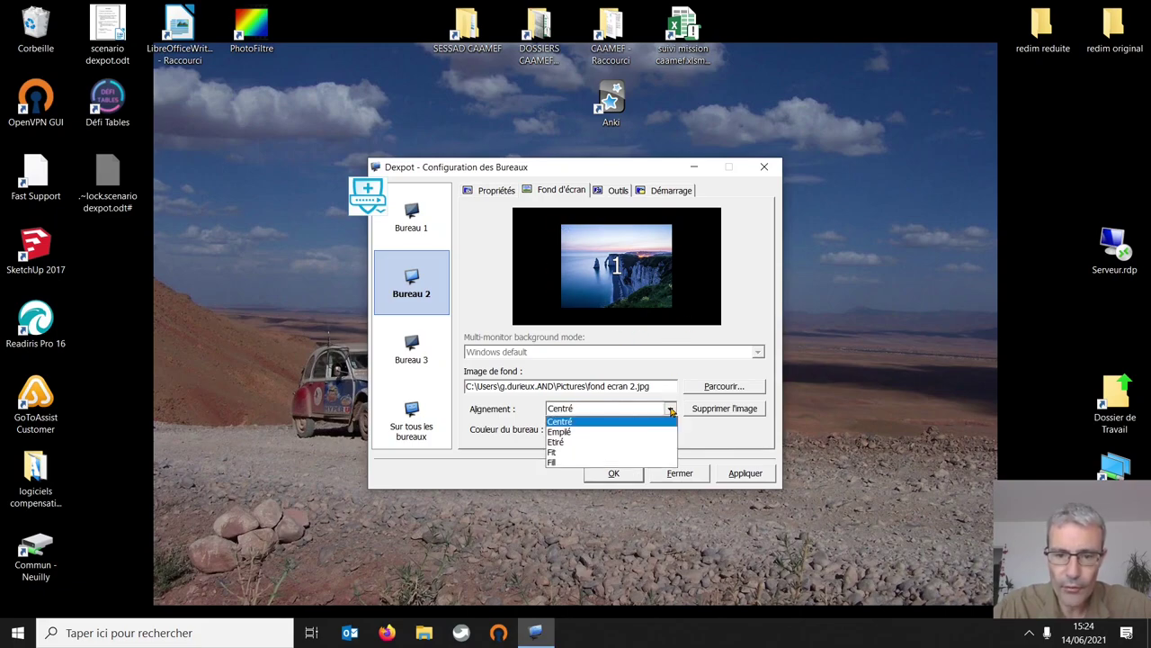
click(563, 453)
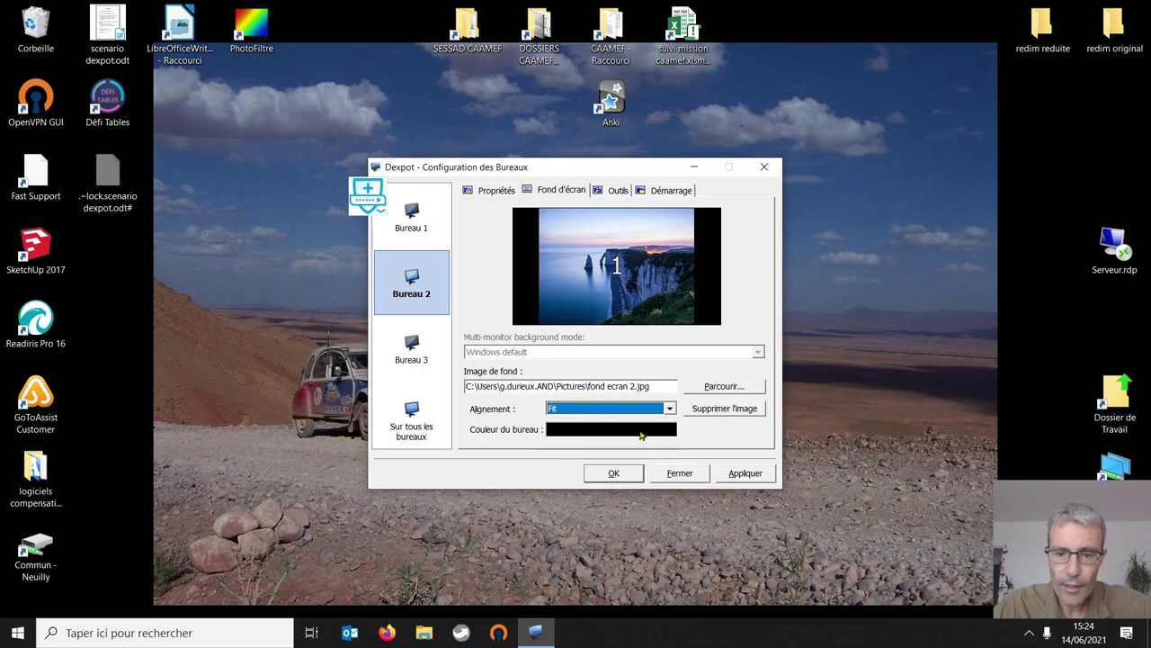
click(586, 431)
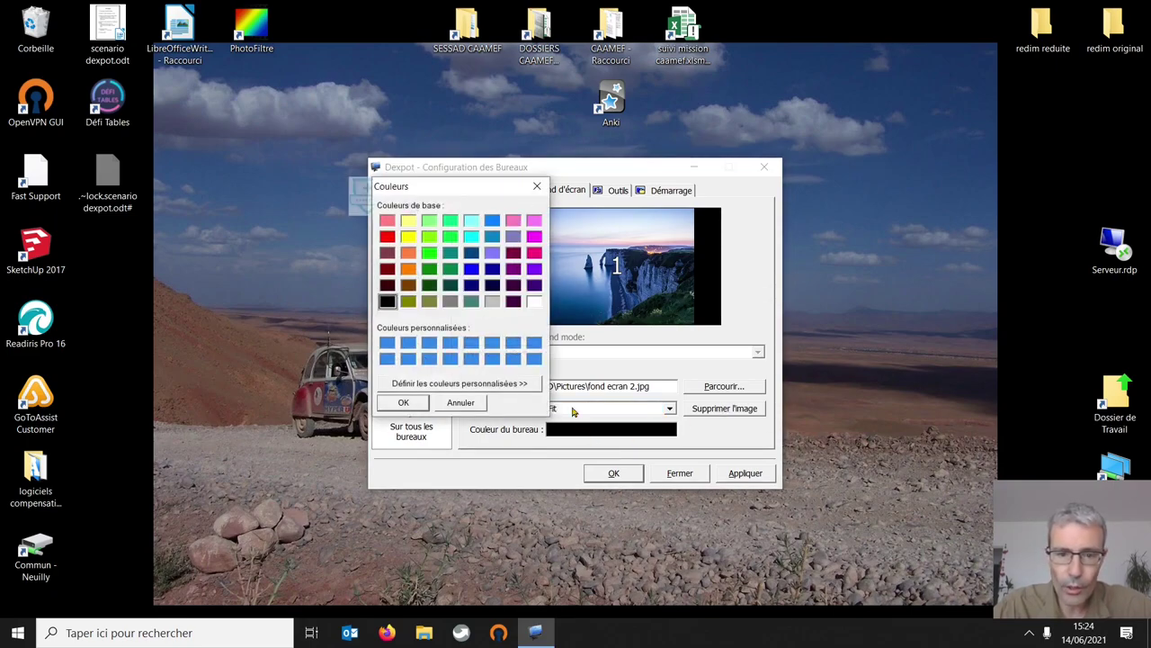
click(471, 237)
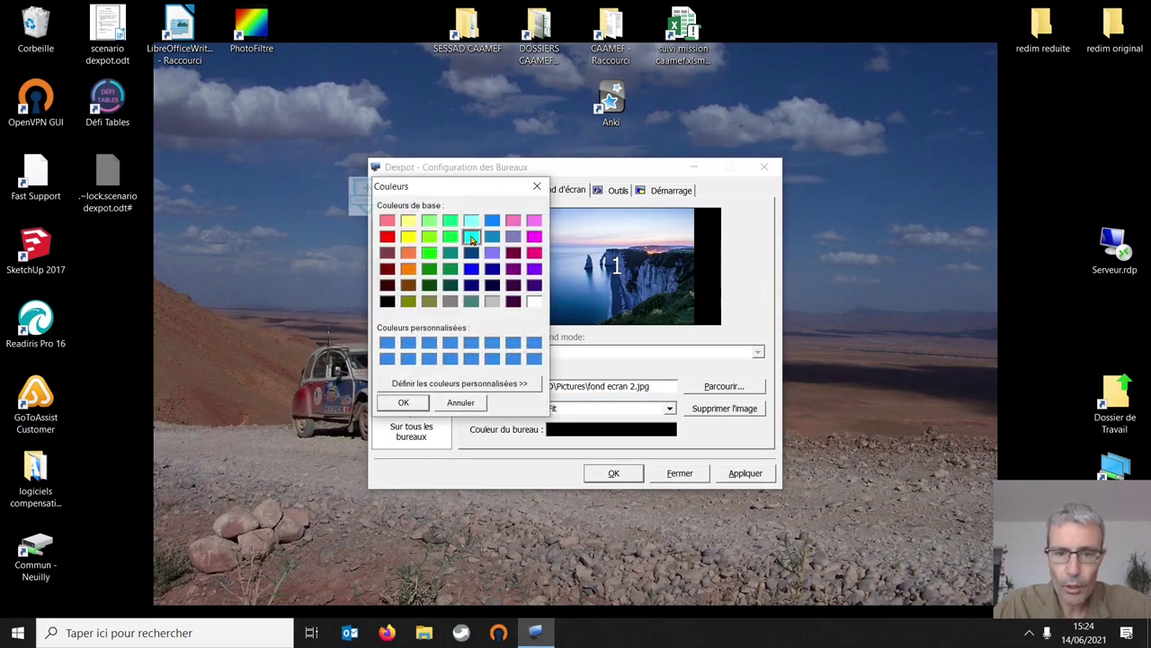
click(406, 402)
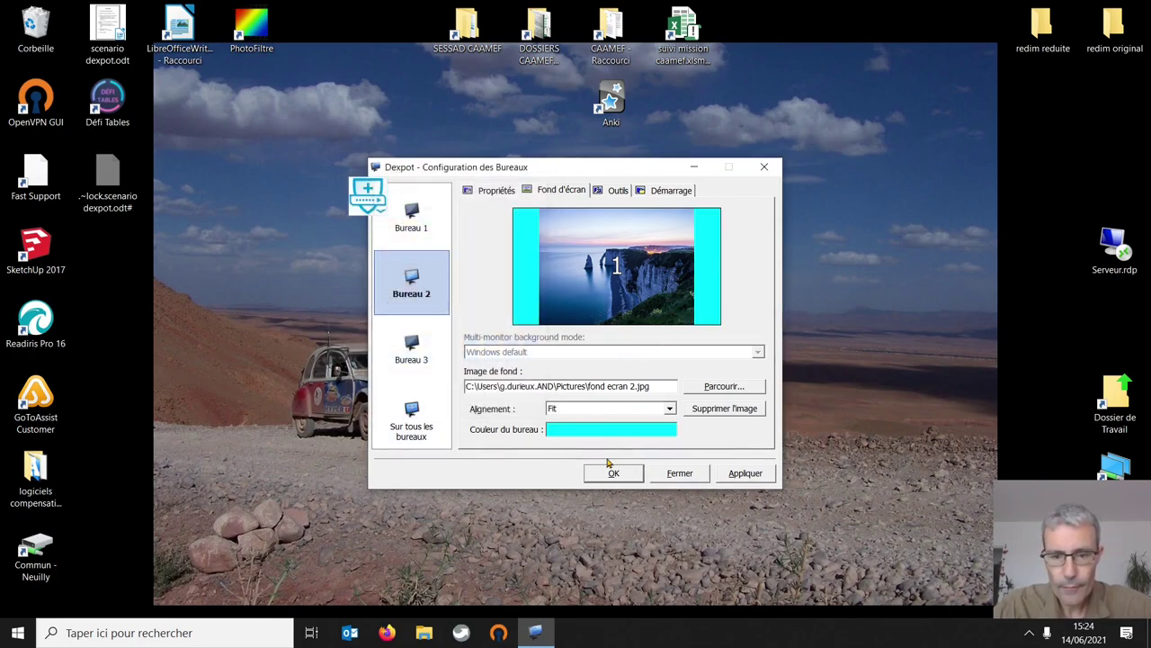
click(746, 474)
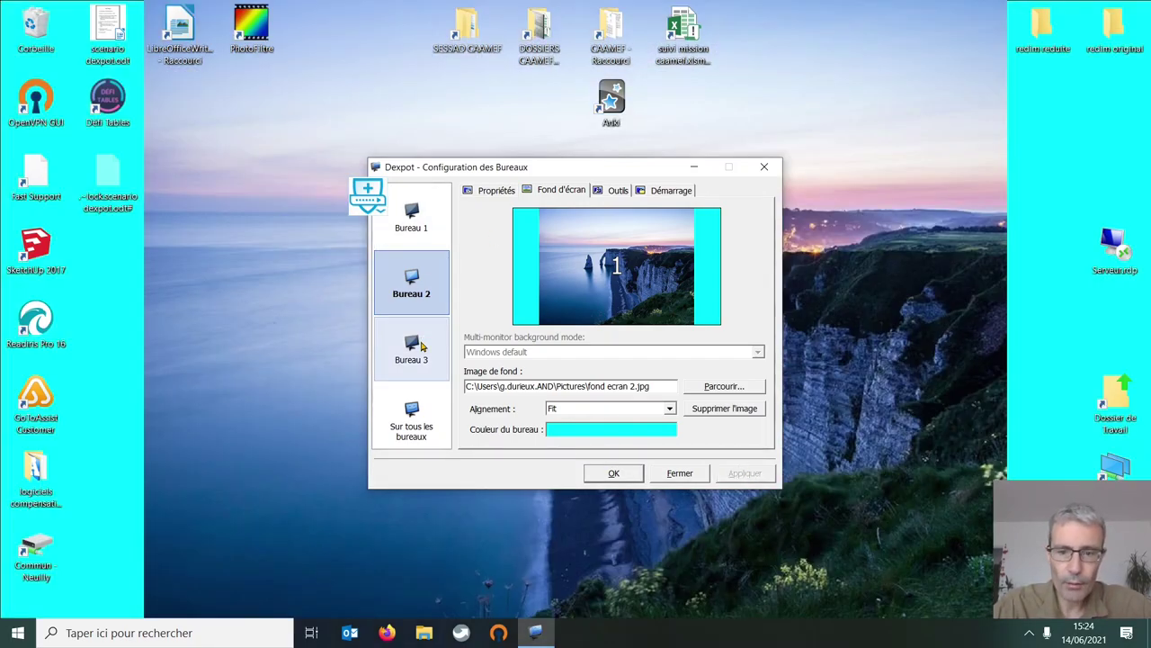
- Set fond ecran 3.jpg from the Images folder of Ce PC as the background image of Bureau 3
click(413, 349)
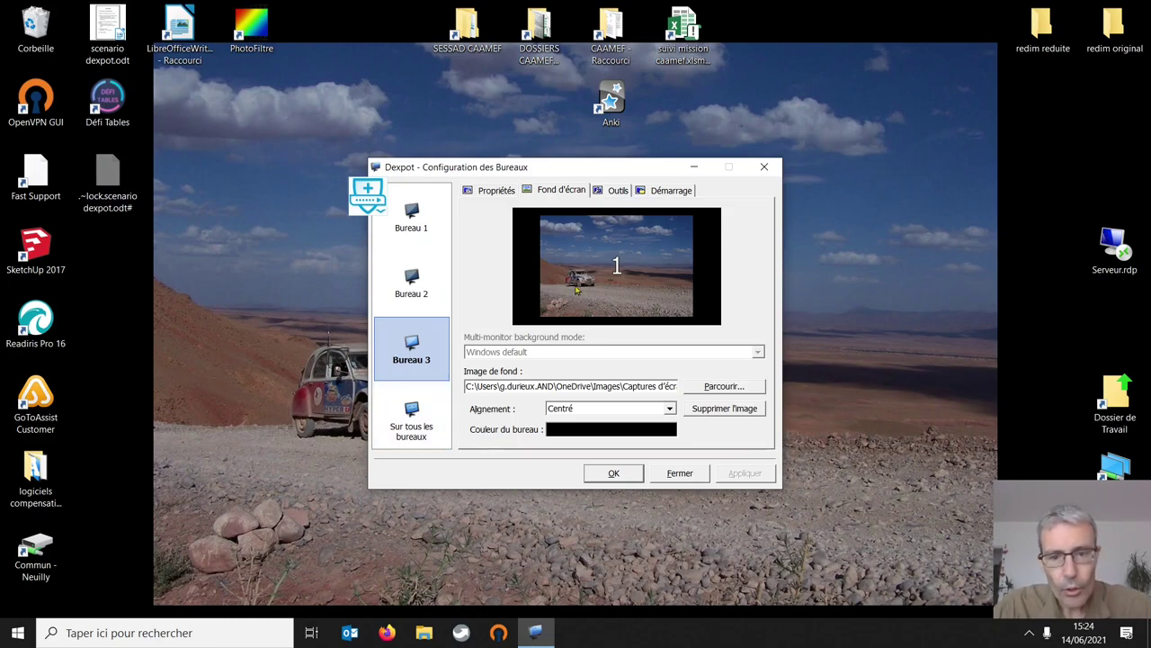
click(711, 387)
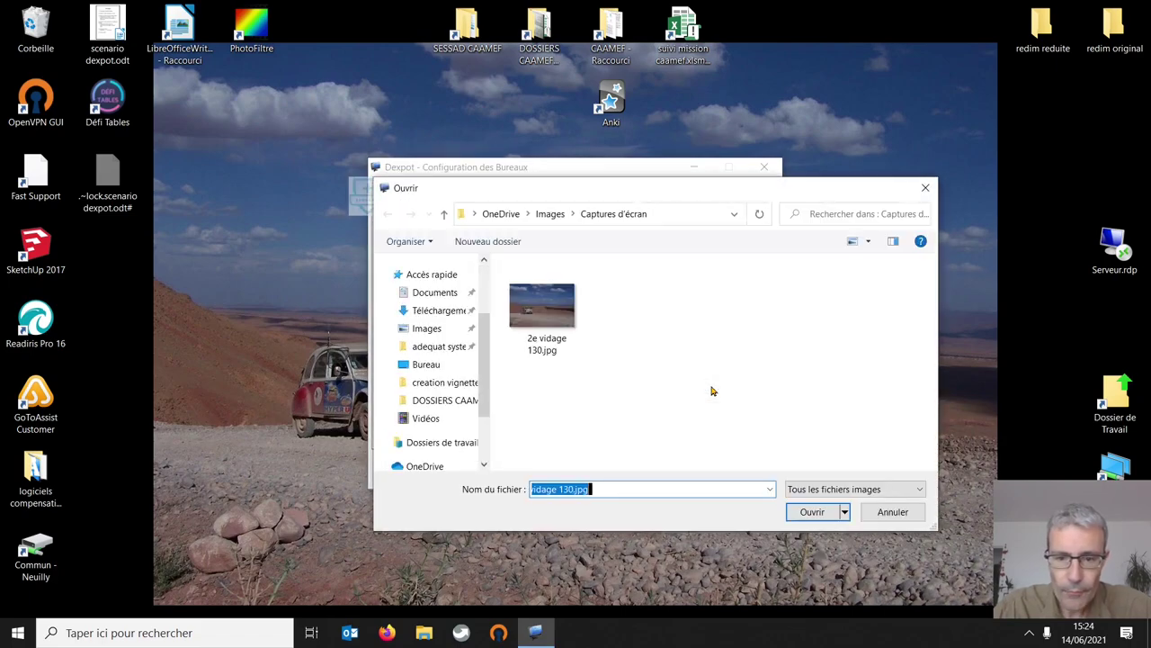
scroll(484, 463, down, 5)
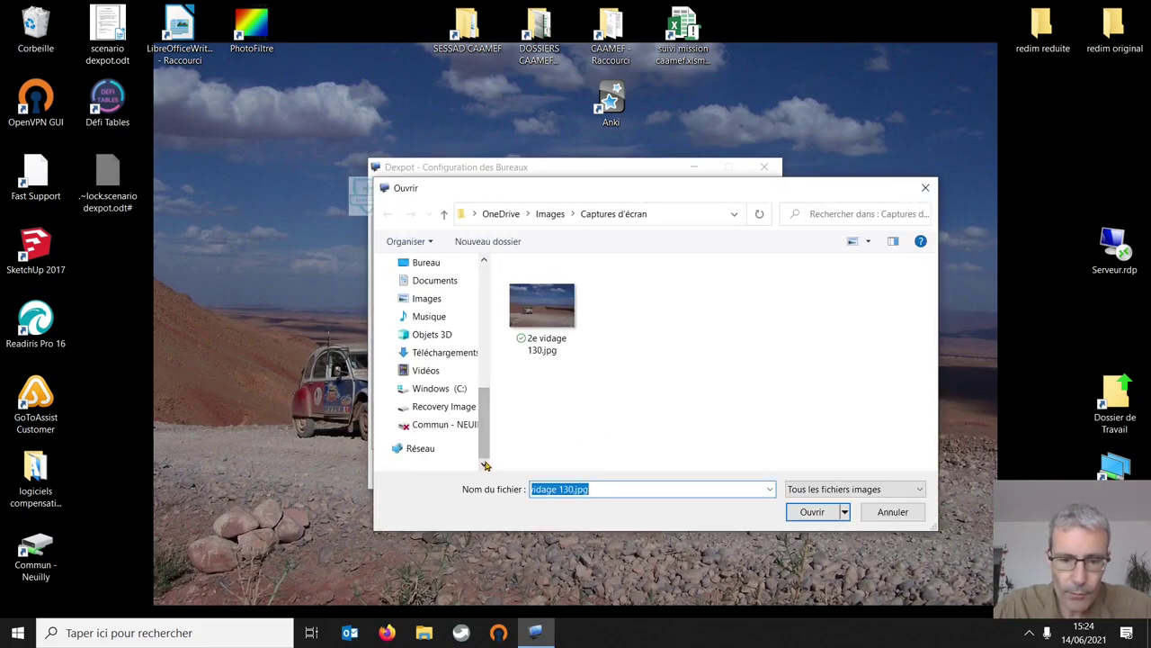
click(436, 299)
click(546, 401)
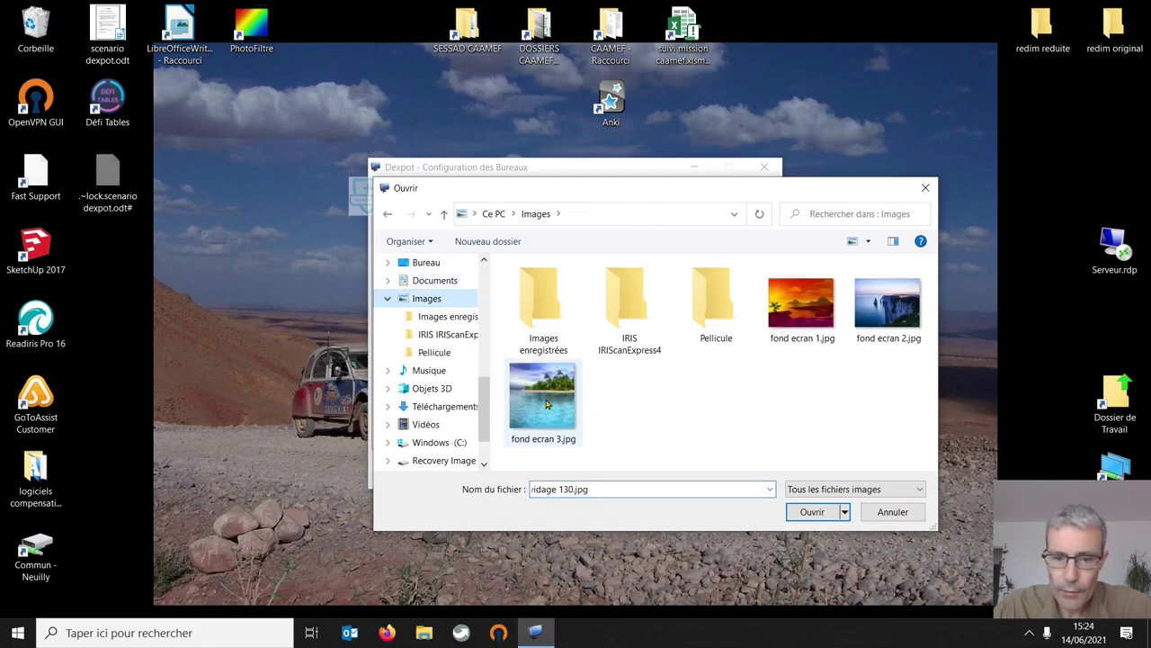
click(808, 514)
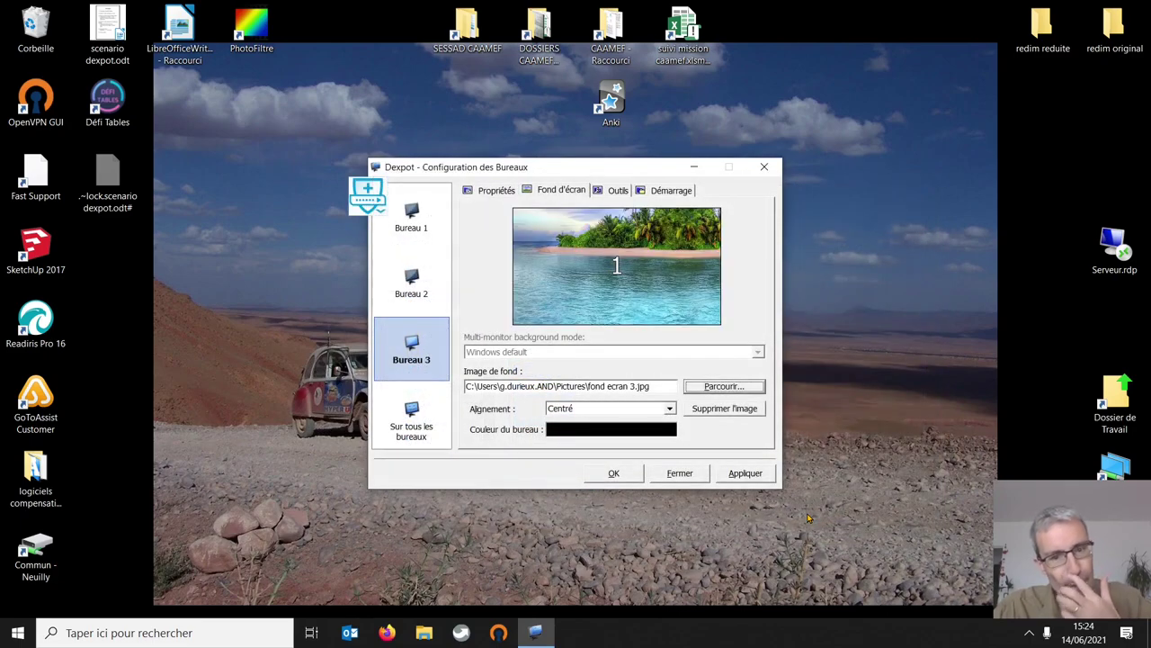
- Set Bureau 3's wallpaper alignment to Fit with a bright green desktop colour, and apply the settings
click(670, 408)
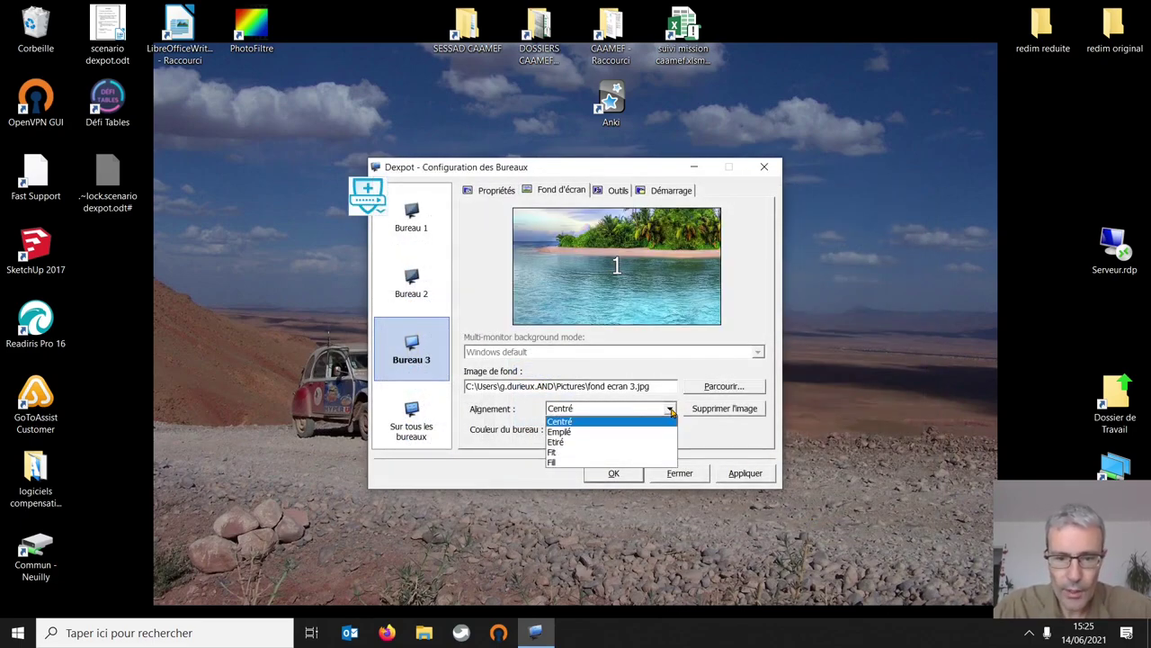
click(570, 453)
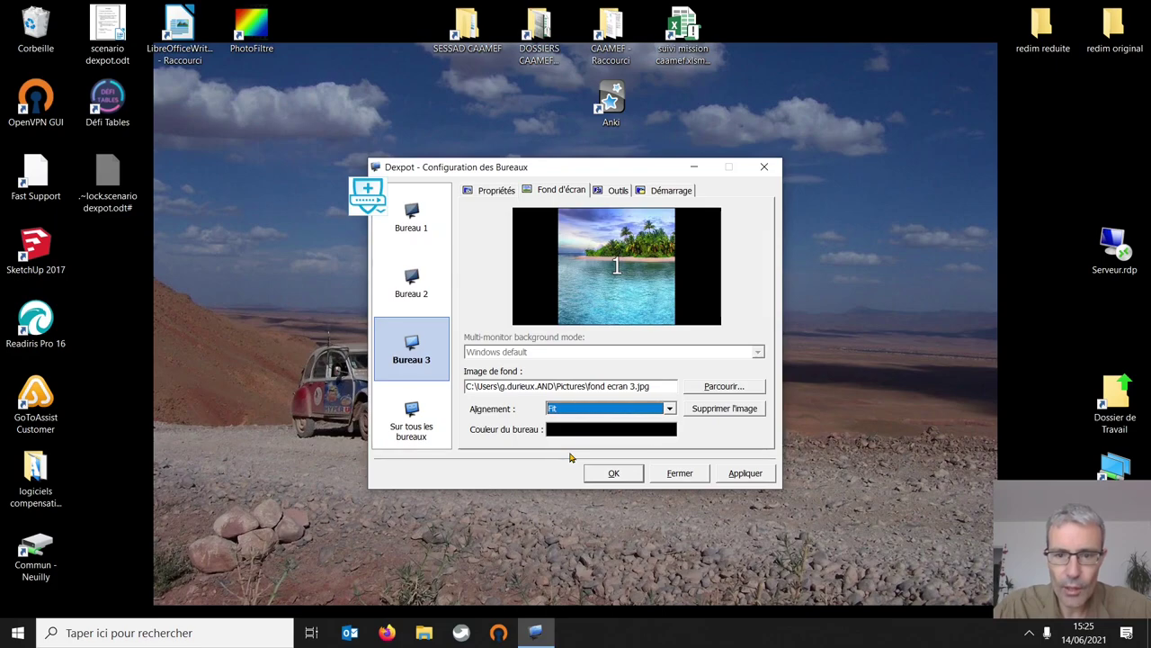
click(592, 434)
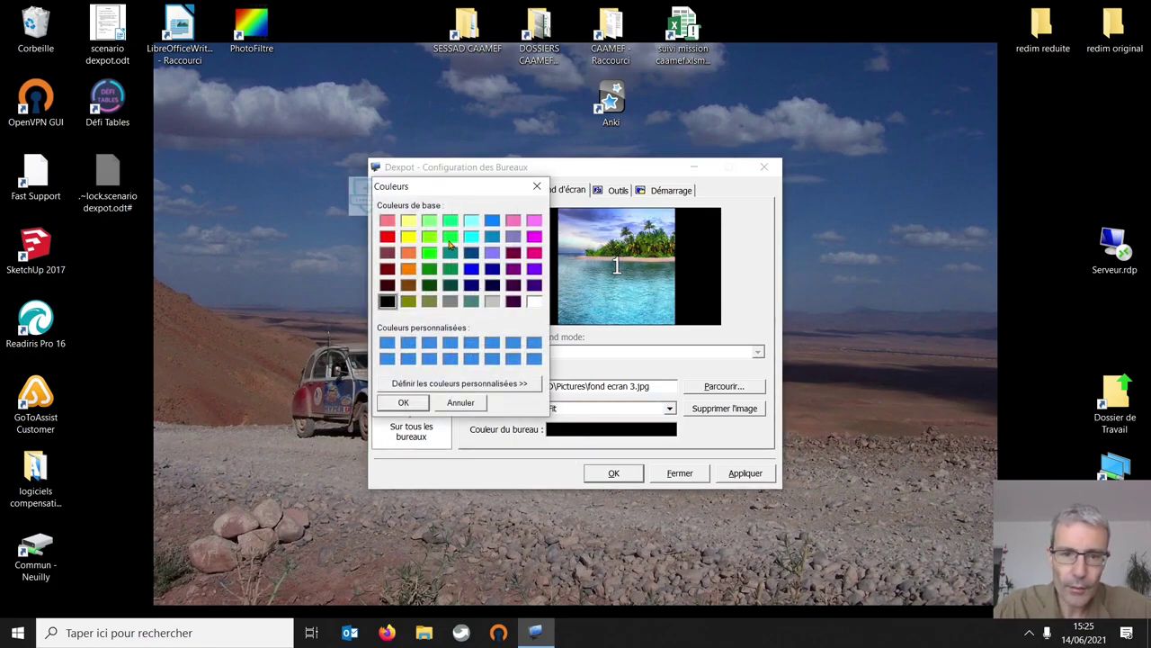
click(450, 236)
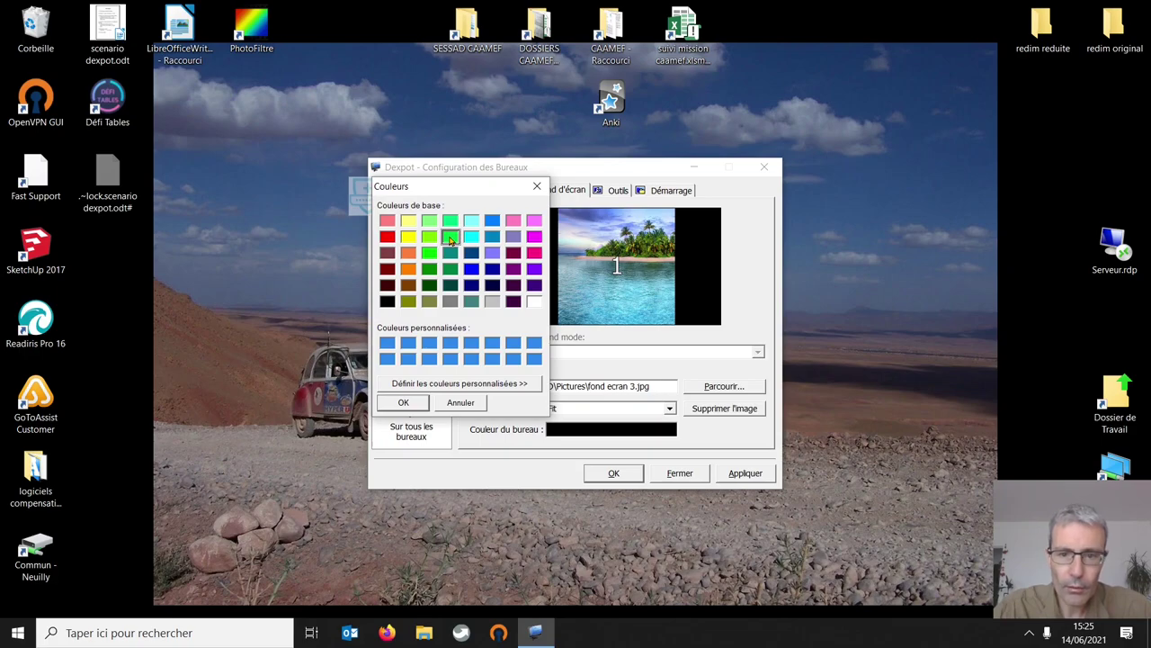
click(404, 401)
click(743, 474)
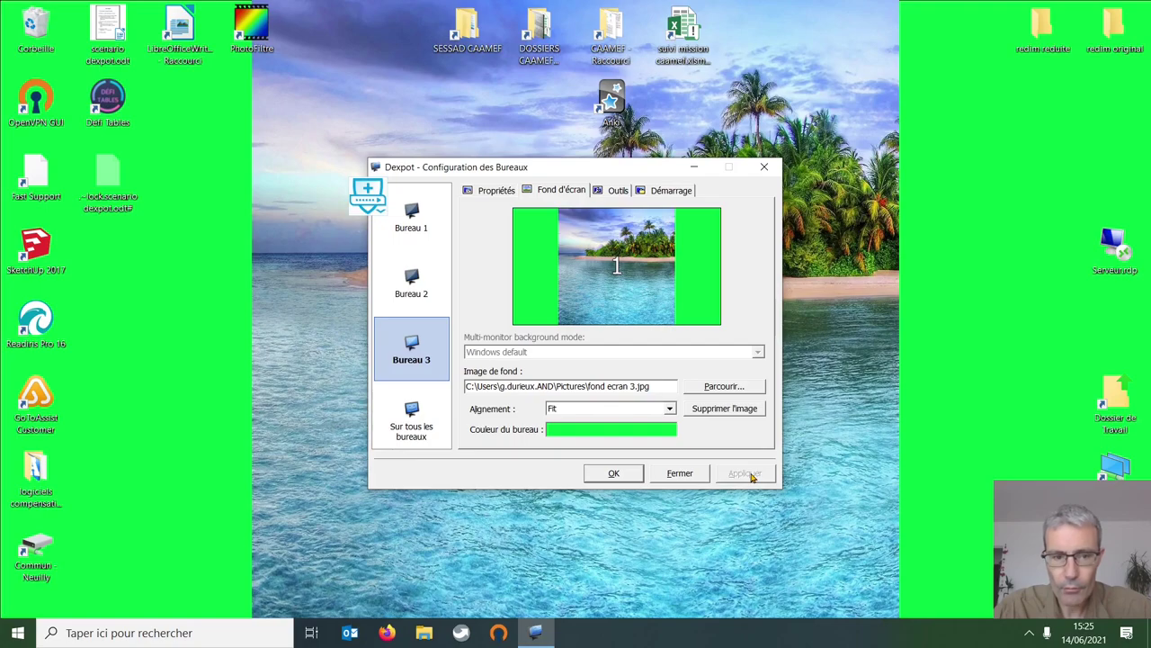
- Change Bureau 3's desktop colour to a darker green and apply it
click(595, 437)
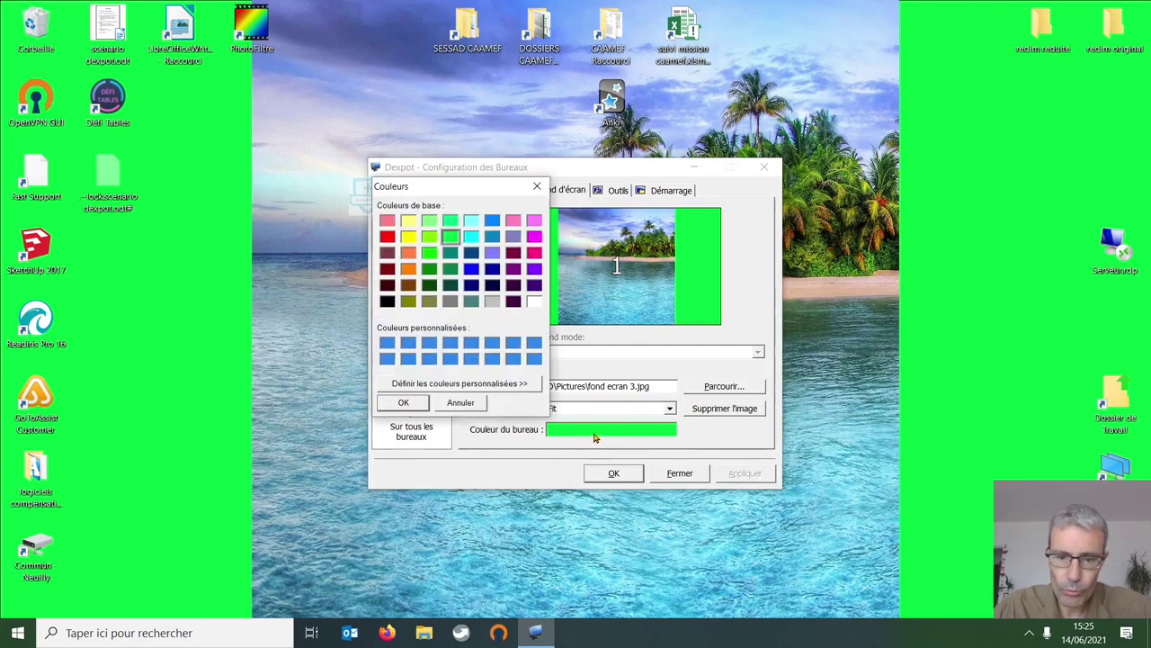
click(429, 269)
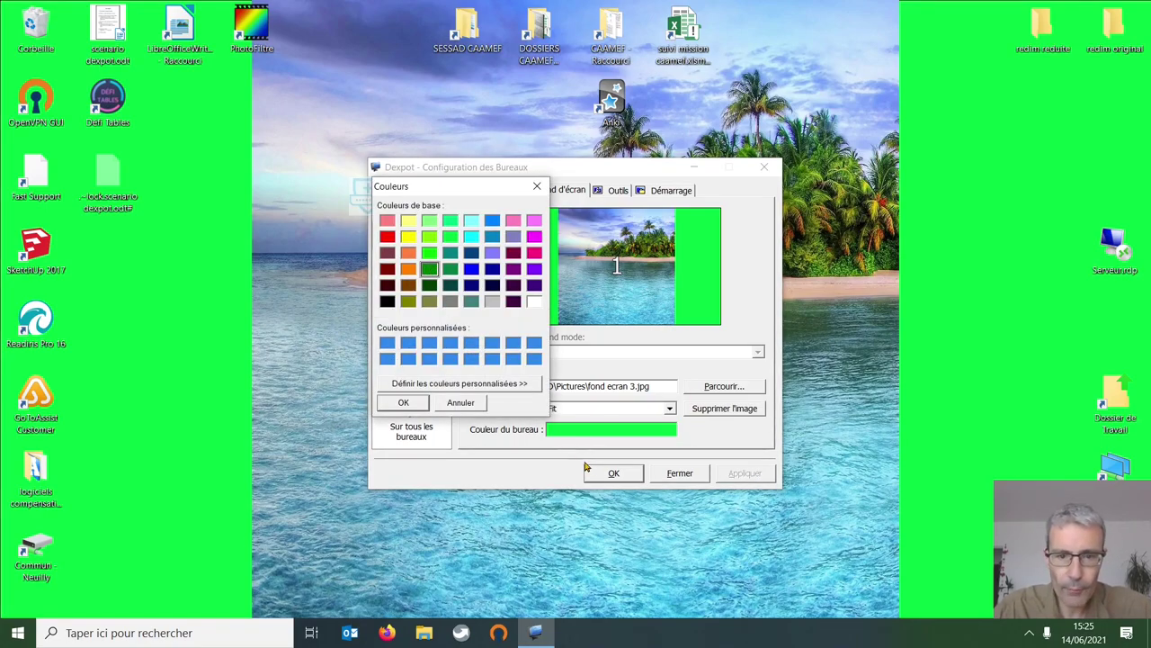
click(404, 403)
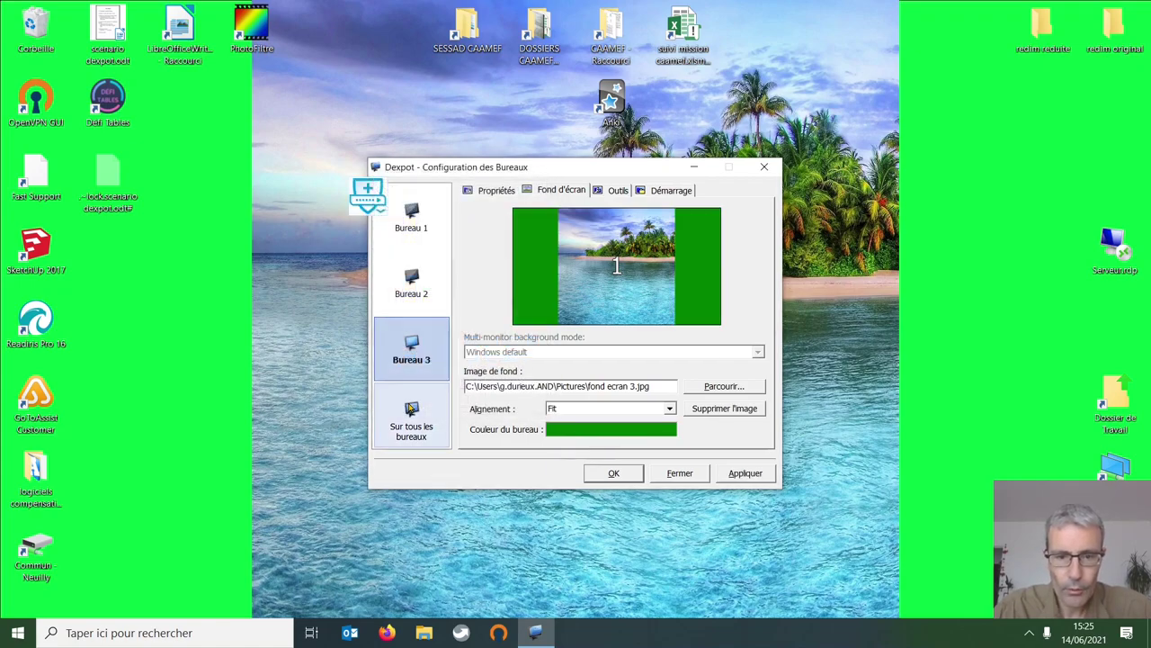
click(745, 474)
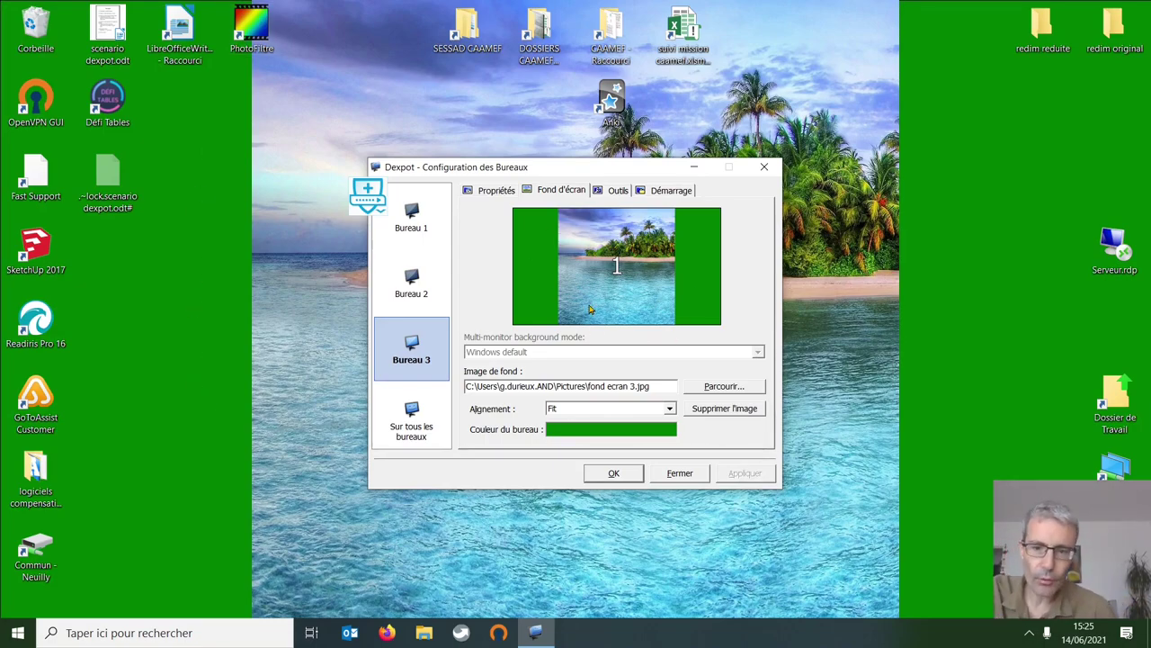
- Review Bureau 3's properties, tools and startup options, then return to Bureau 1 and close the desktop configuration
click(491, 196)
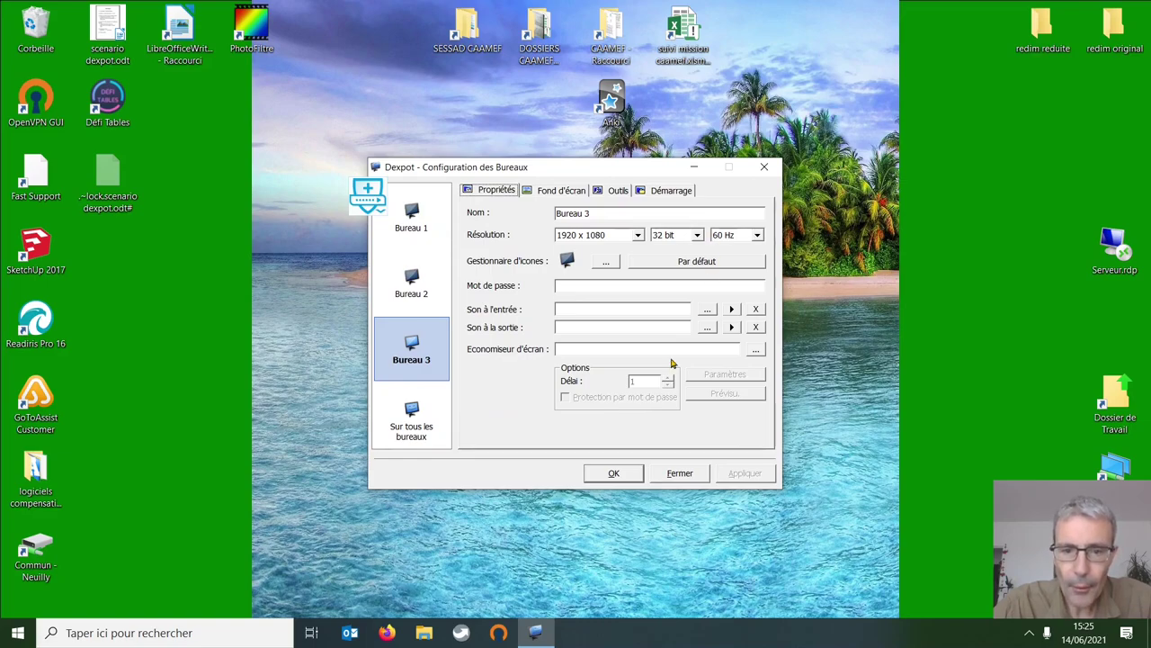
click(617, 192)
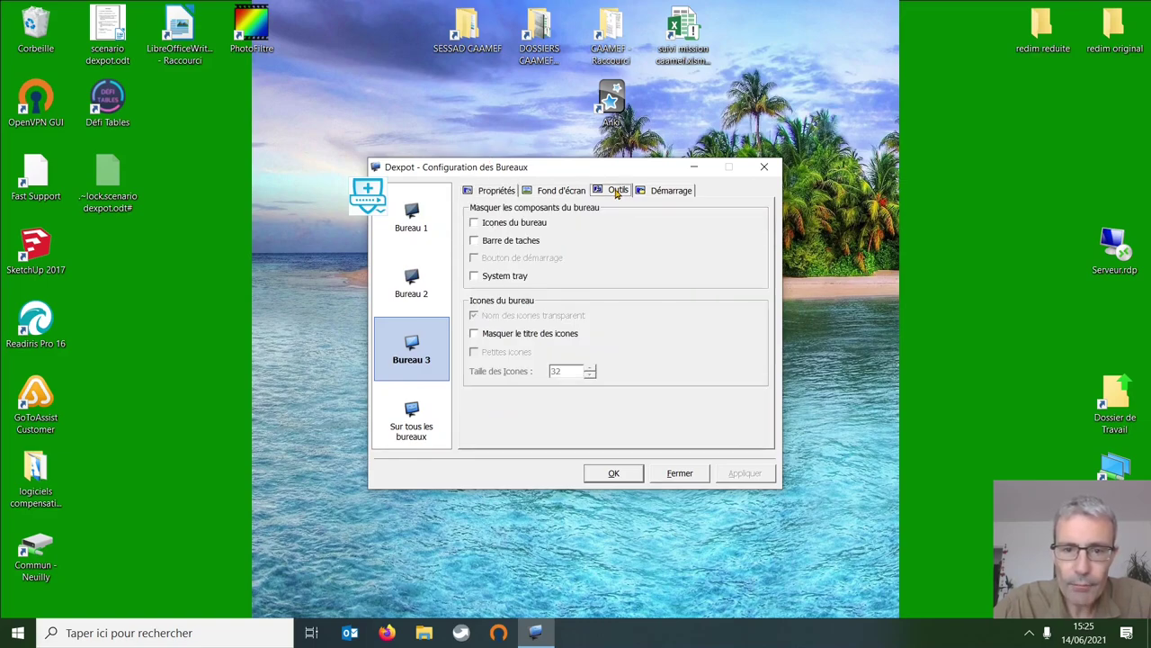
click(662, 192)
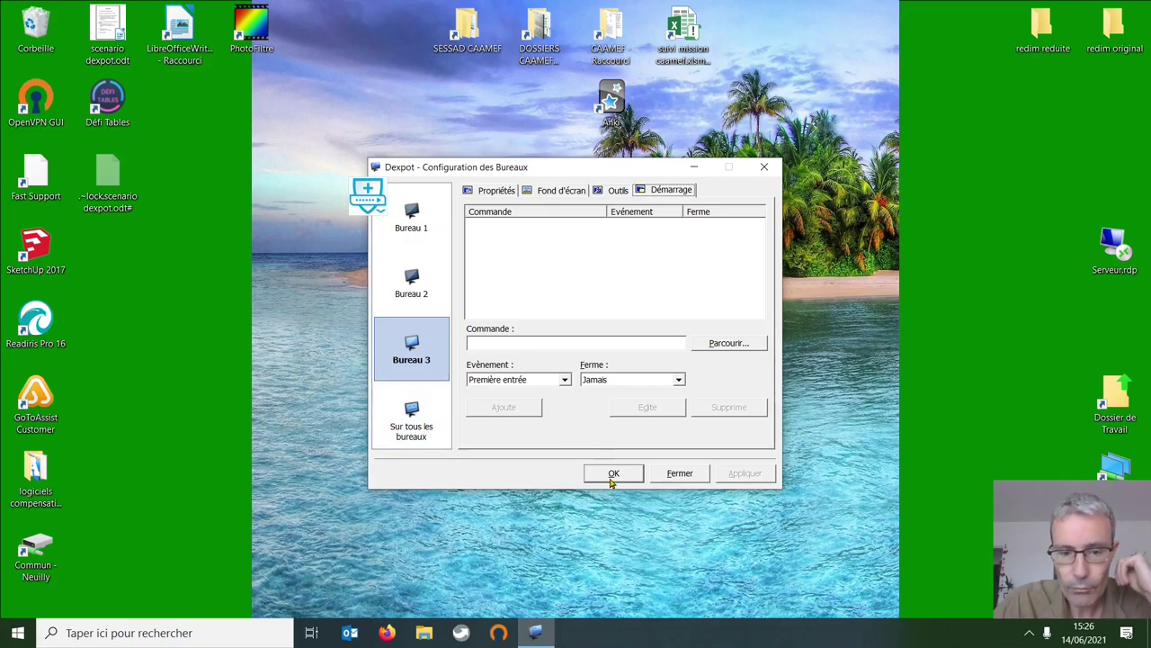
click(434, 225)
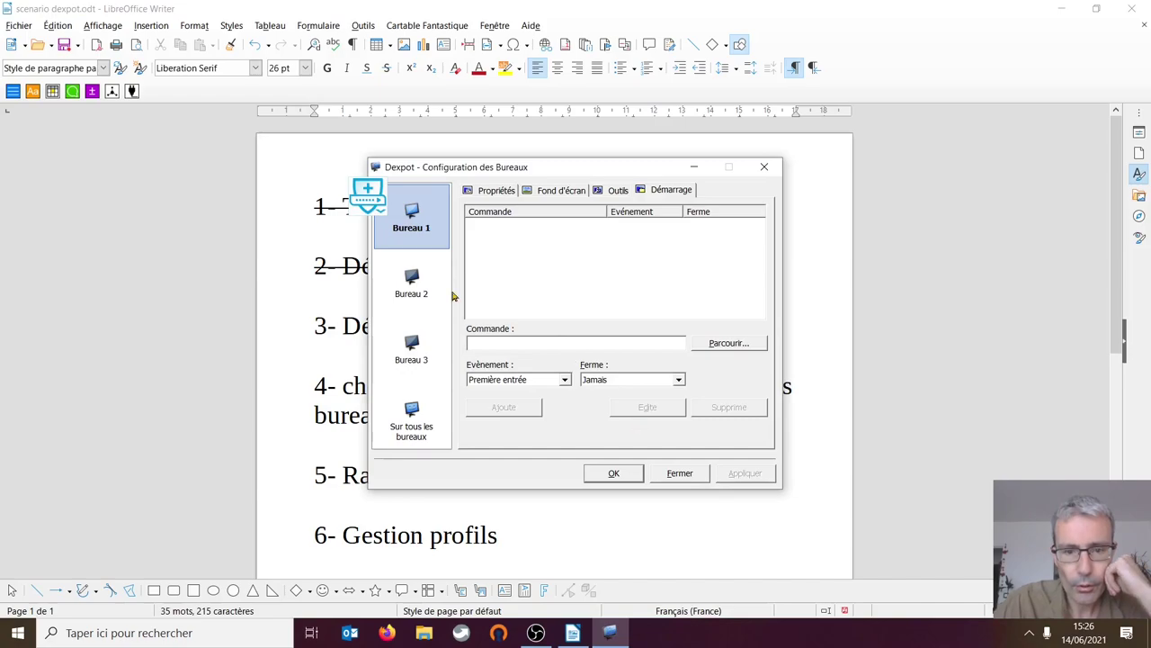
click(615, 475)
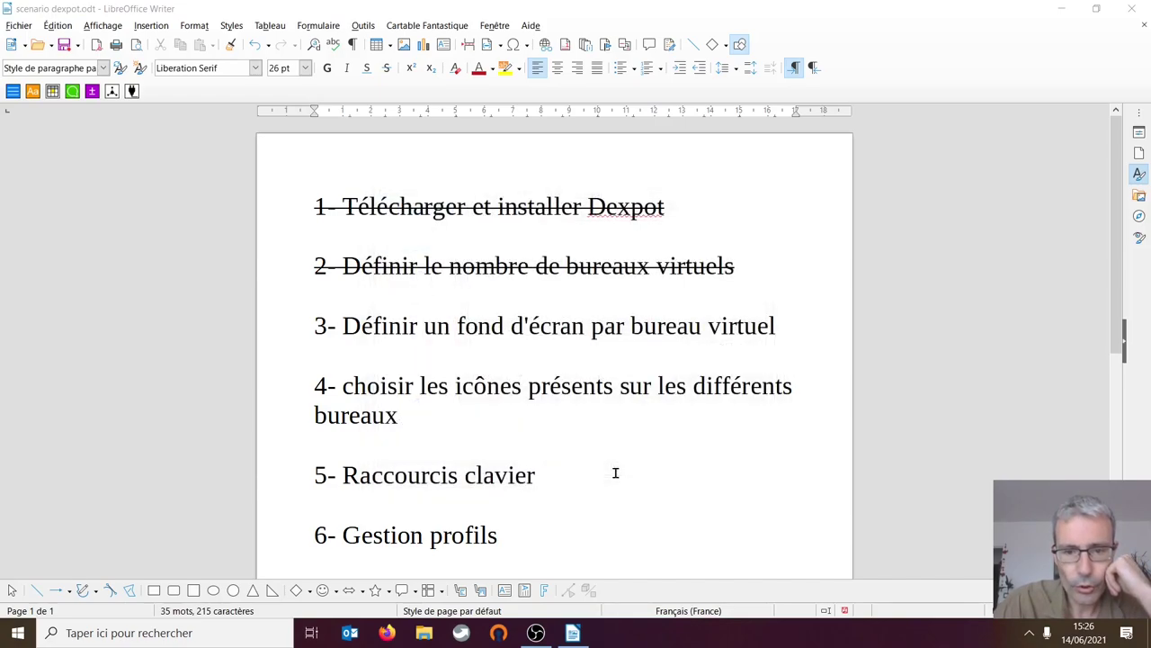
- Strike through item 3, "Définir un fond d'écran par bureau virtuel", in the scenario document
drag(781, 326, 315, 326)
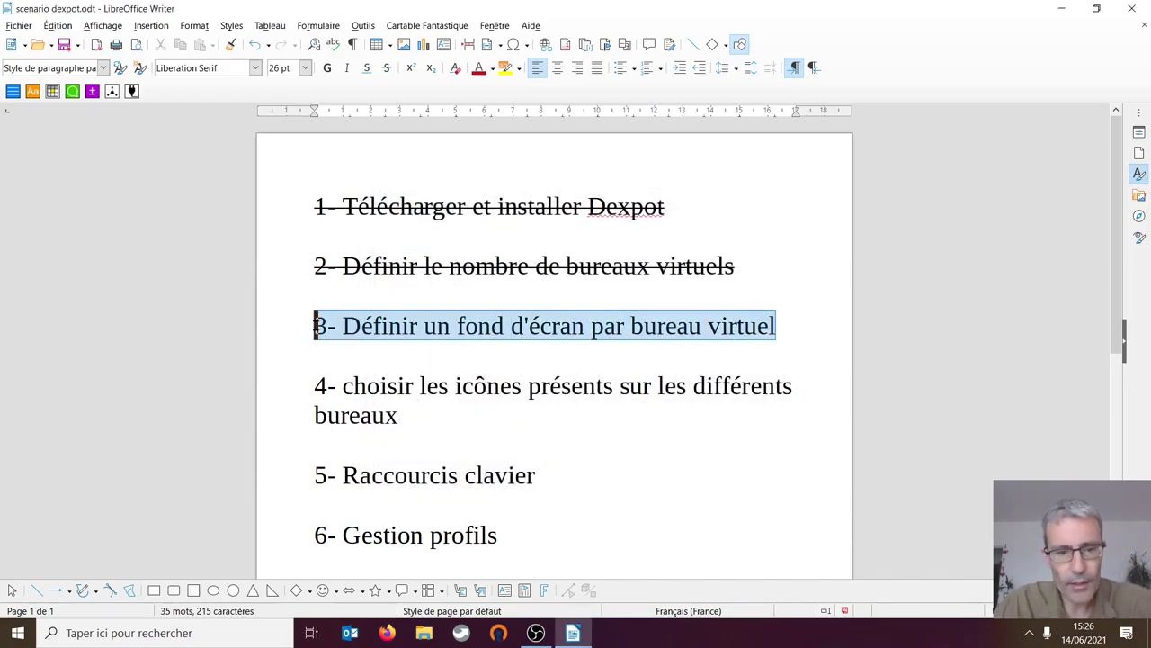
click(387, 68)
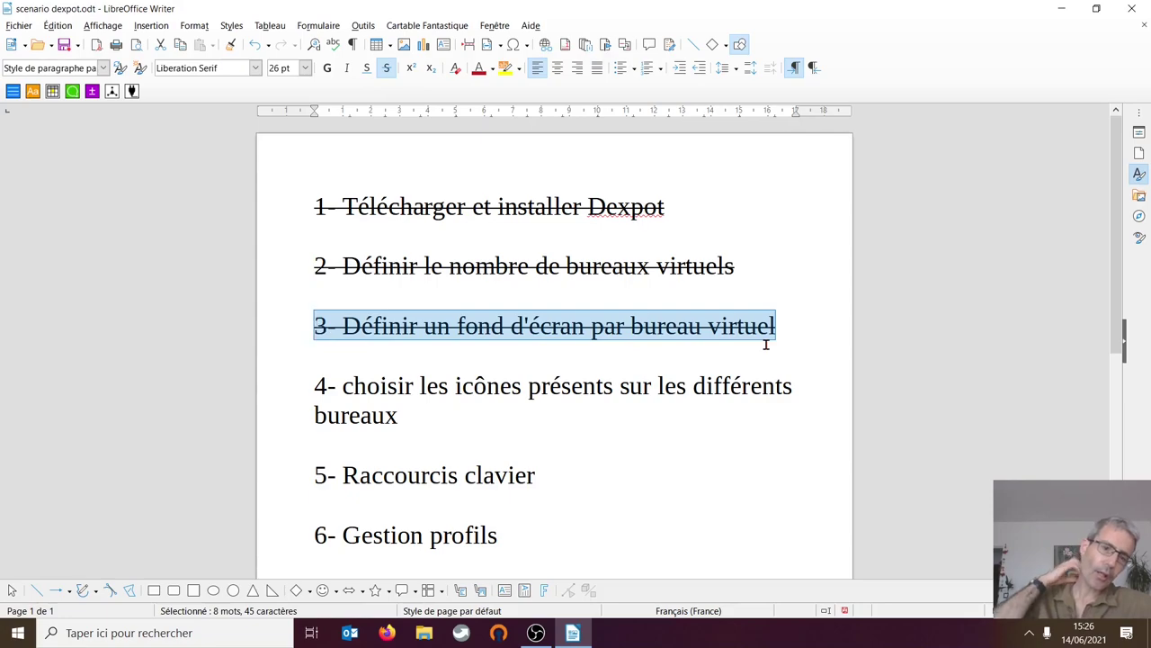
click(499, 445)
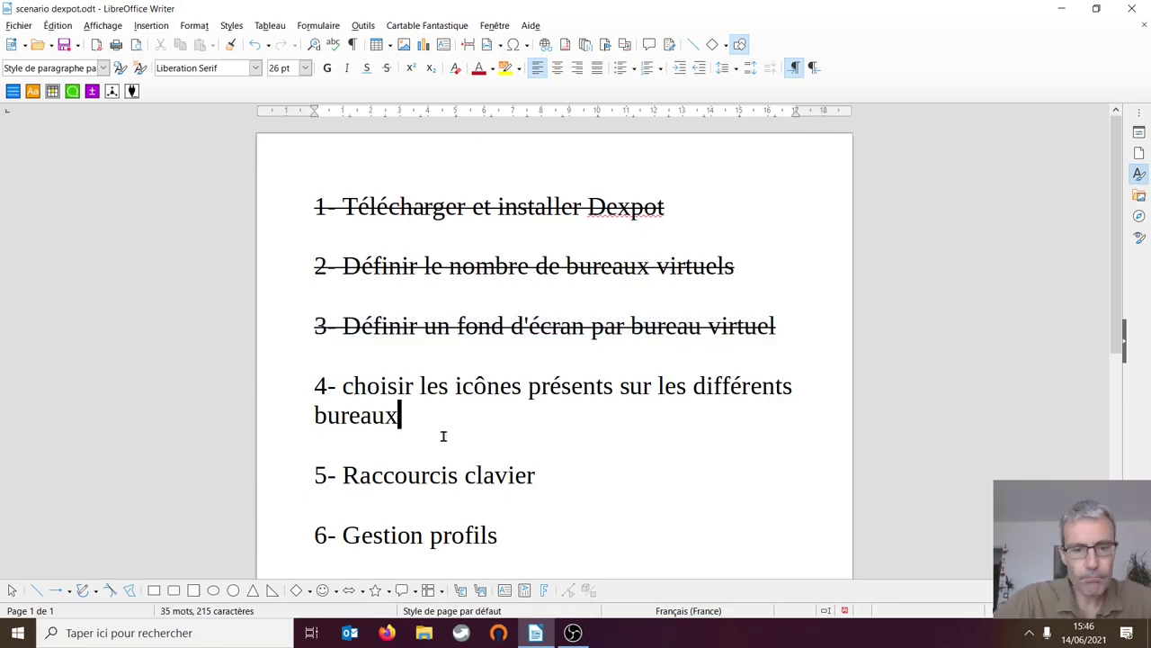
- Make item 4, "choisir les icônes présents sur les différents bureaux", bold in the scenario document
drag(416, 416, 293, 393)
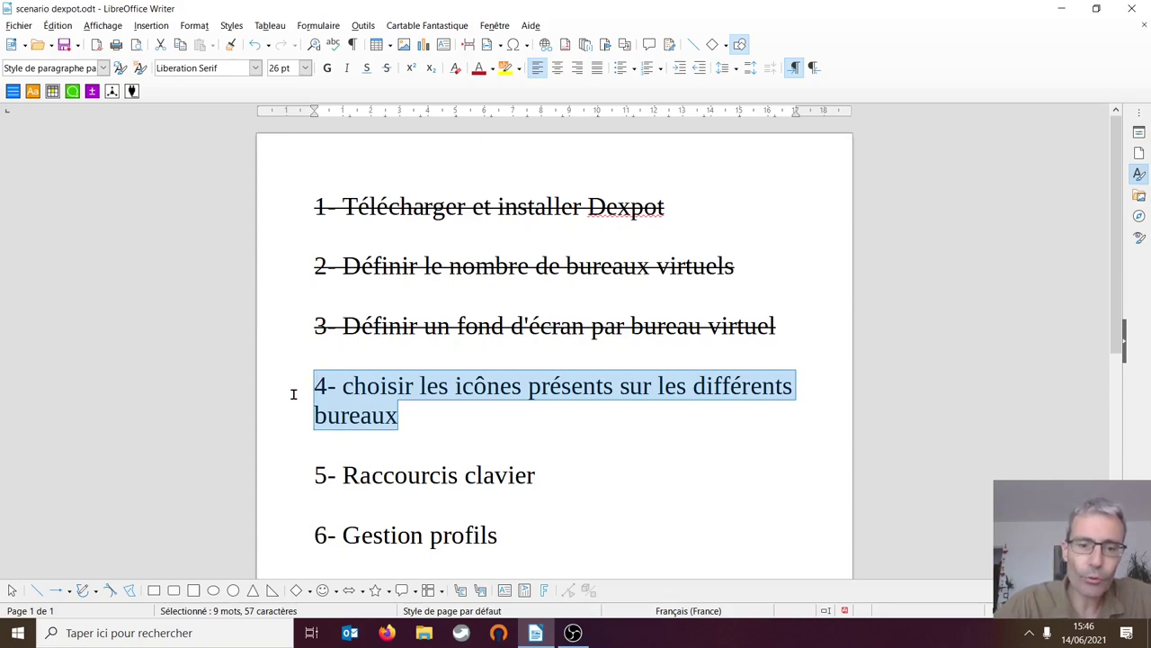
click(326, 68)
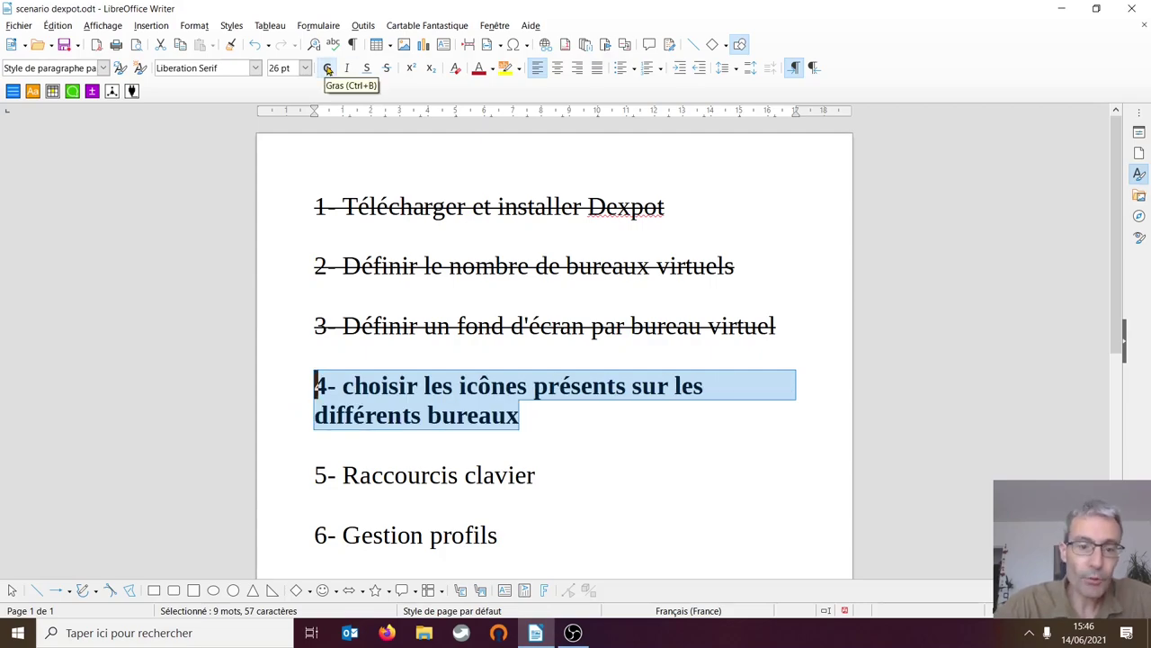
click(561, 419)
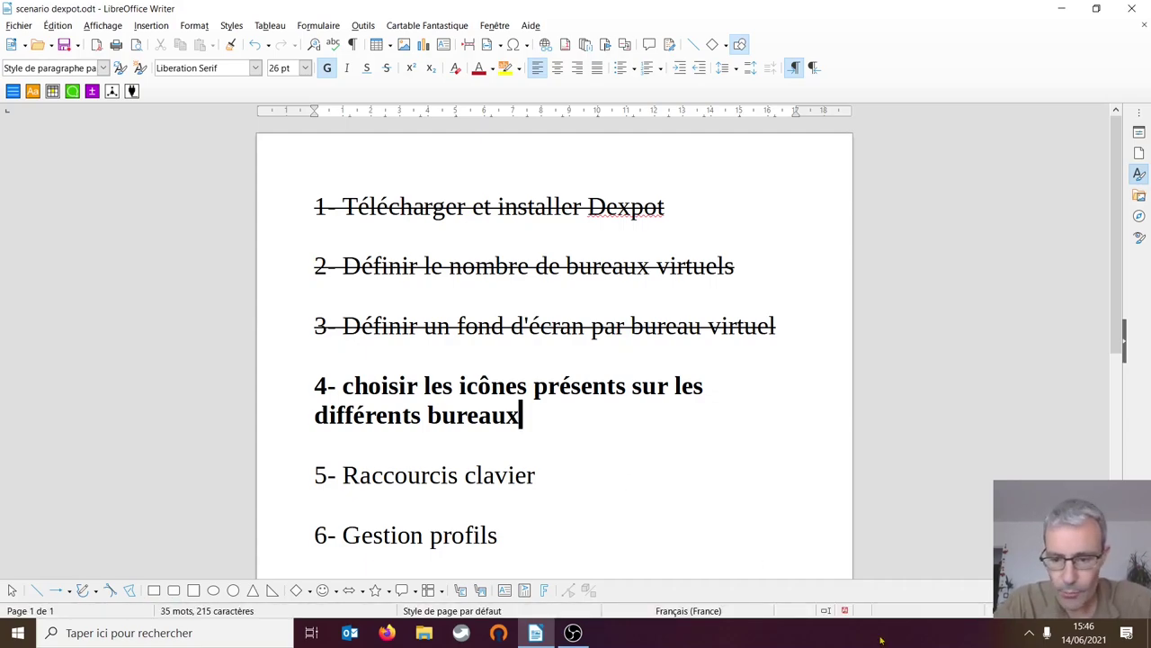
click(1028, 636)
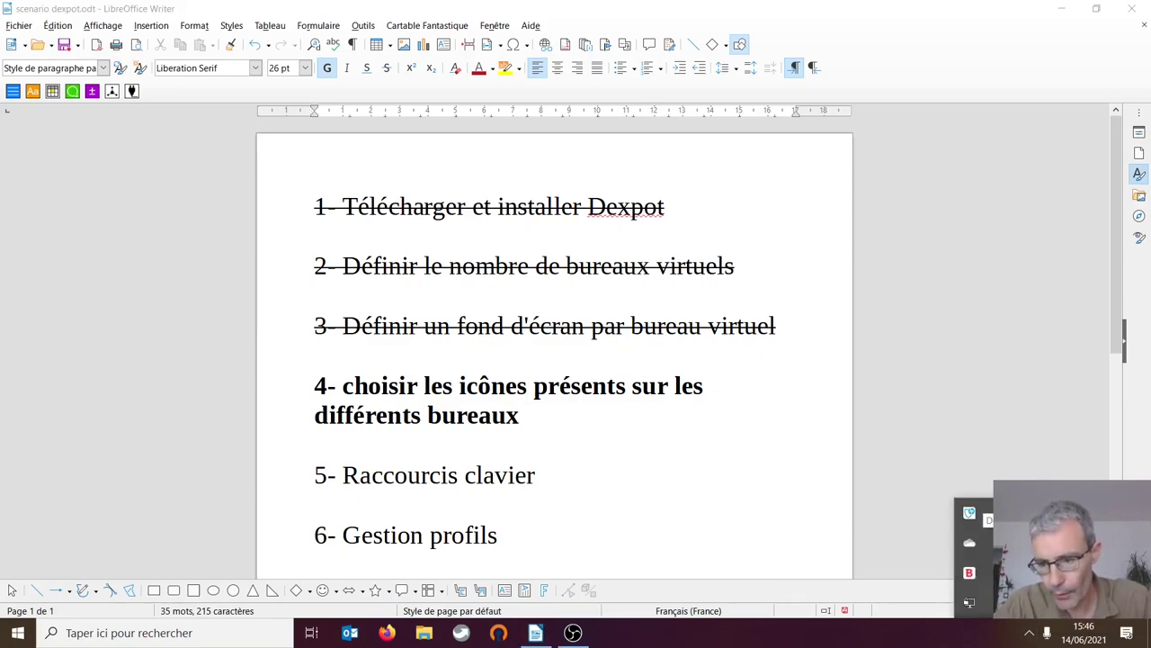
right_click(969, 513)
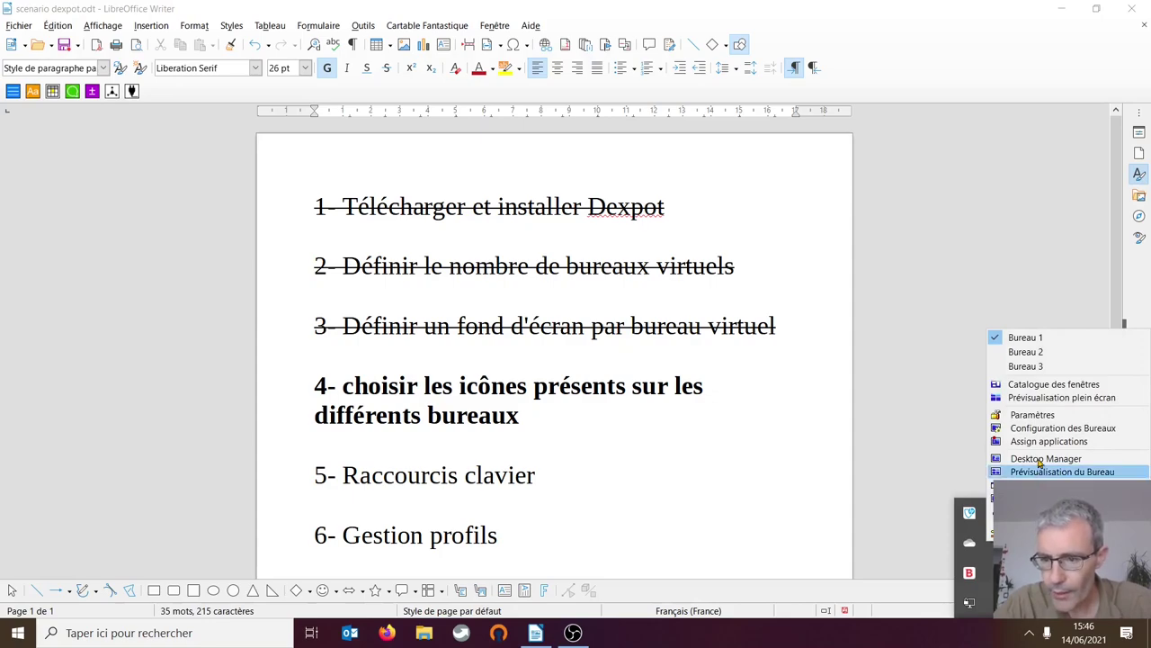
click(1031, 414)
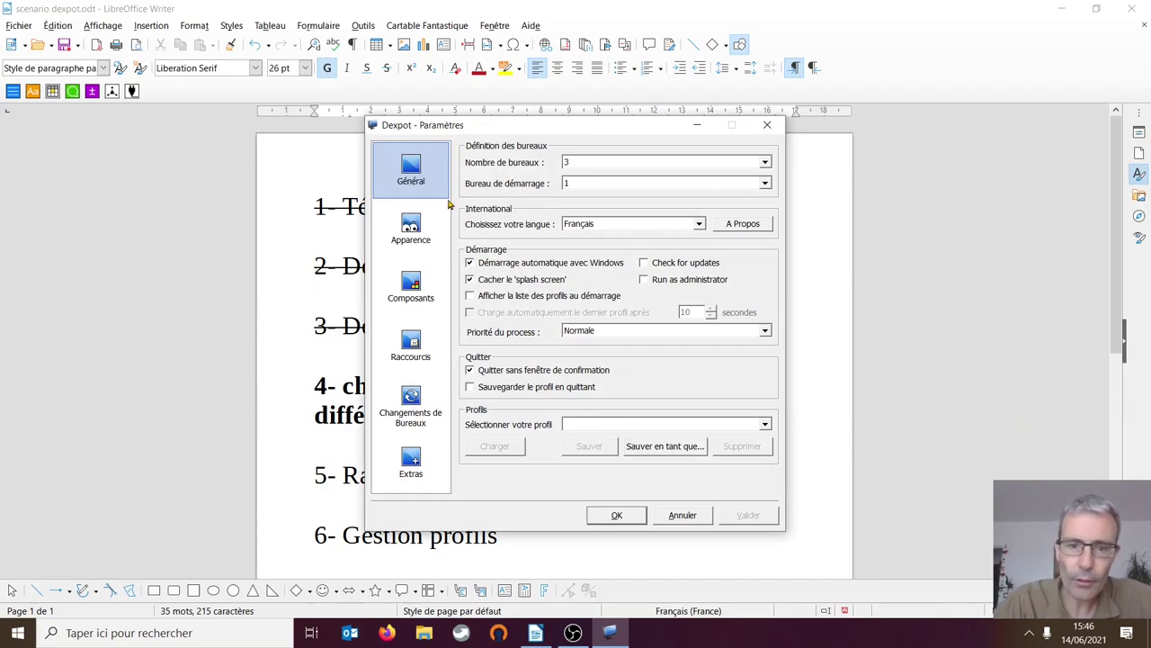
click(411, 229)
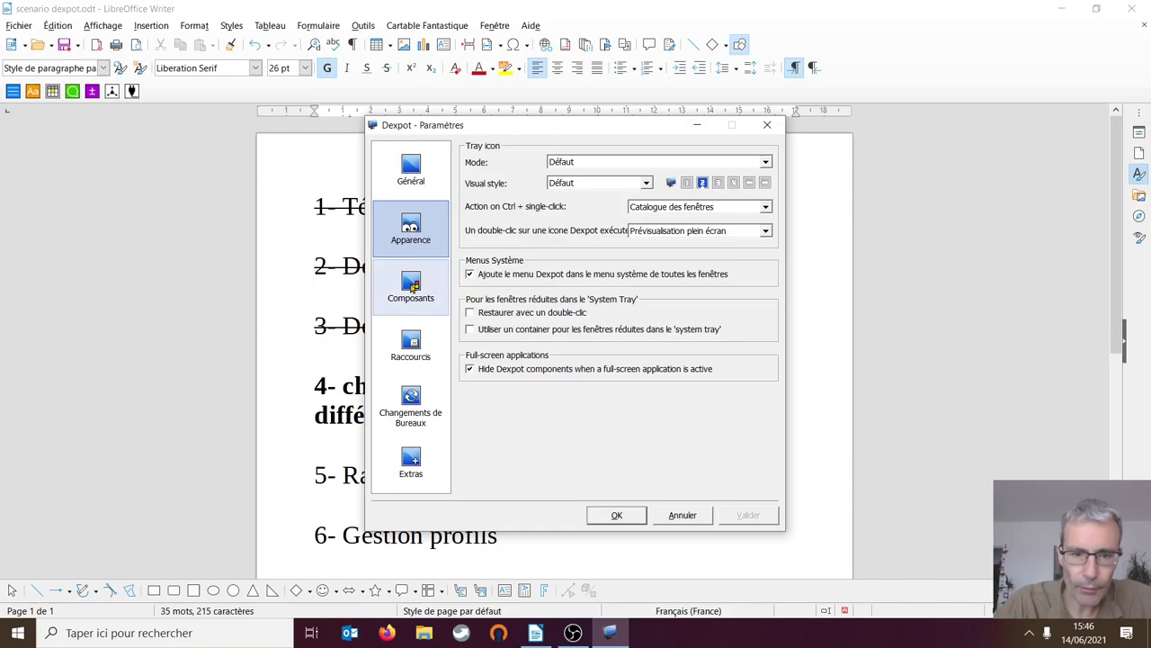
click(409, 406)
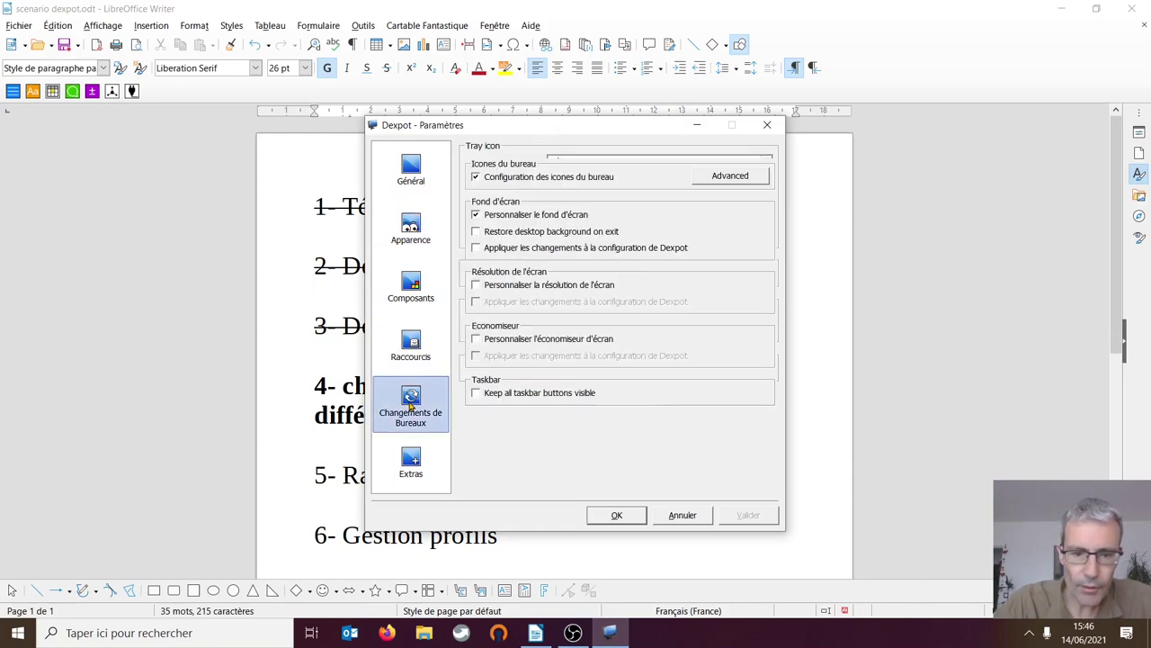
click(476, 178)
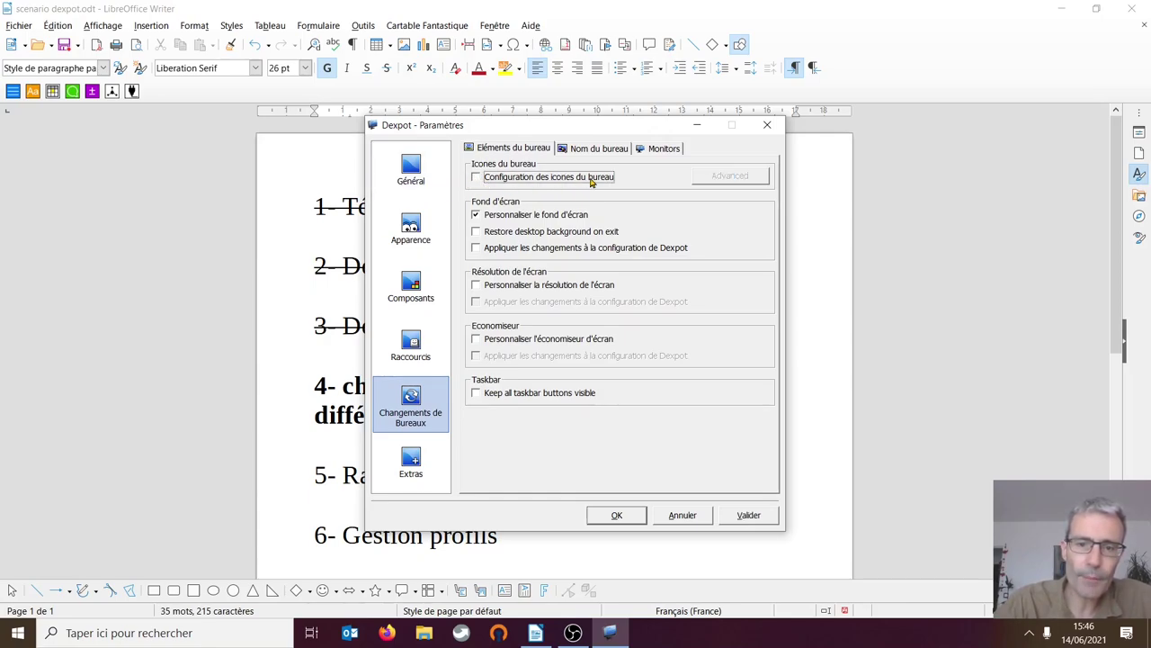
click(476, 178)
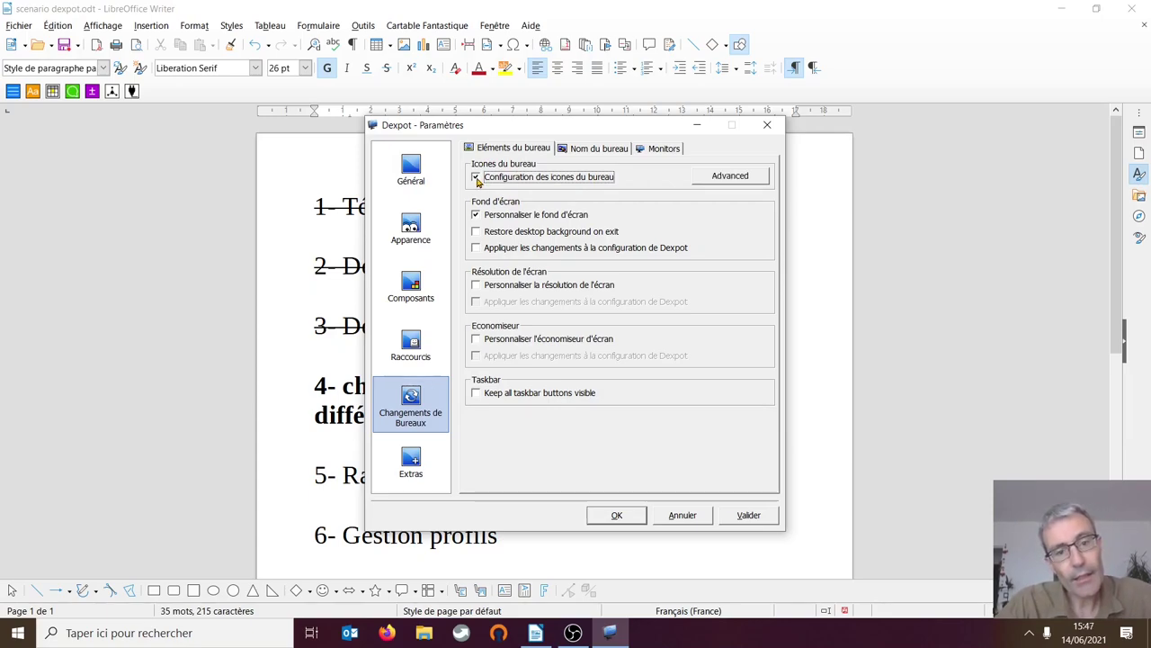
- Keep a different icon directory for each desktop, leave the original directory unused as Desktop 1, and apply the settings
click(736, 177)
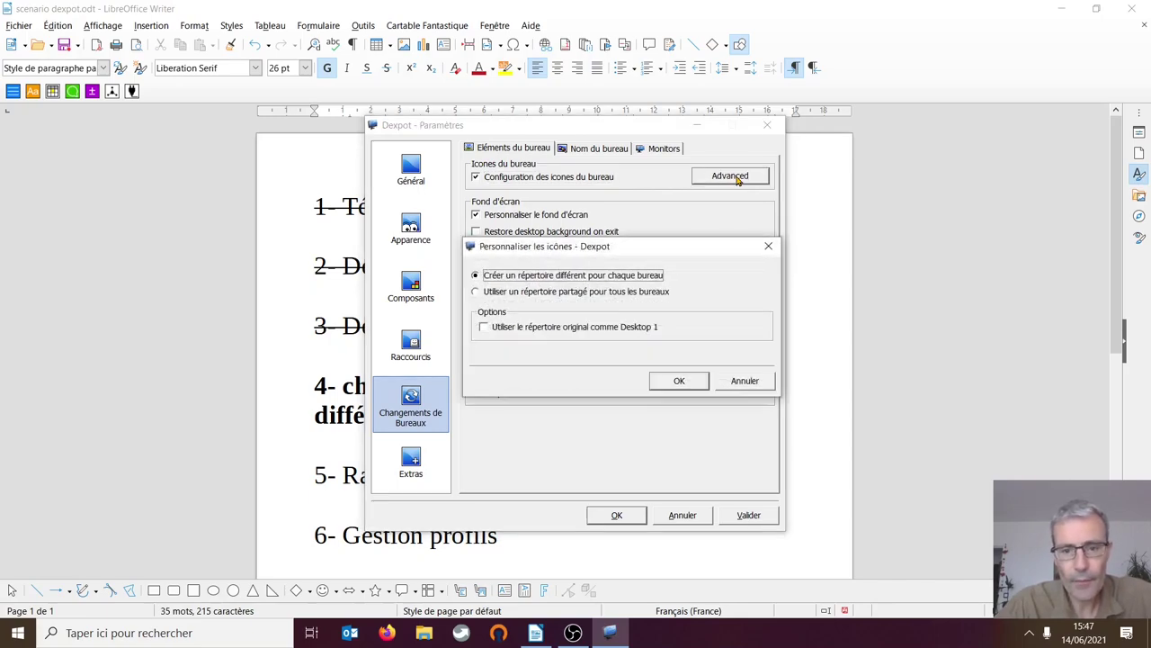
click(485, 327)
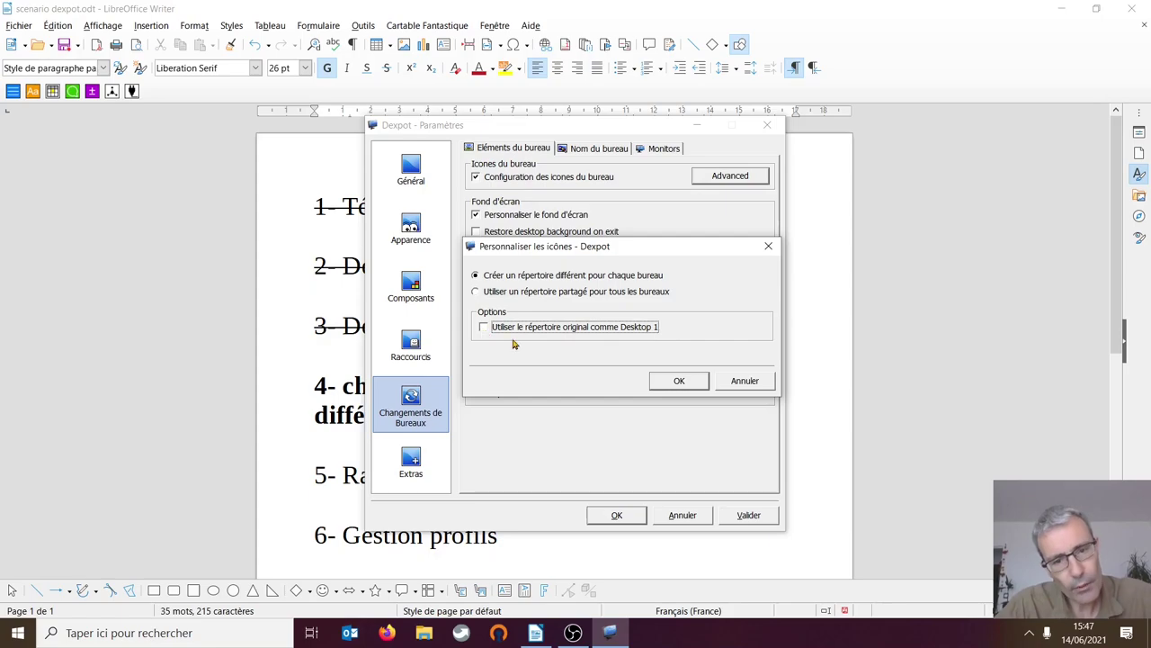
click(677, 381)
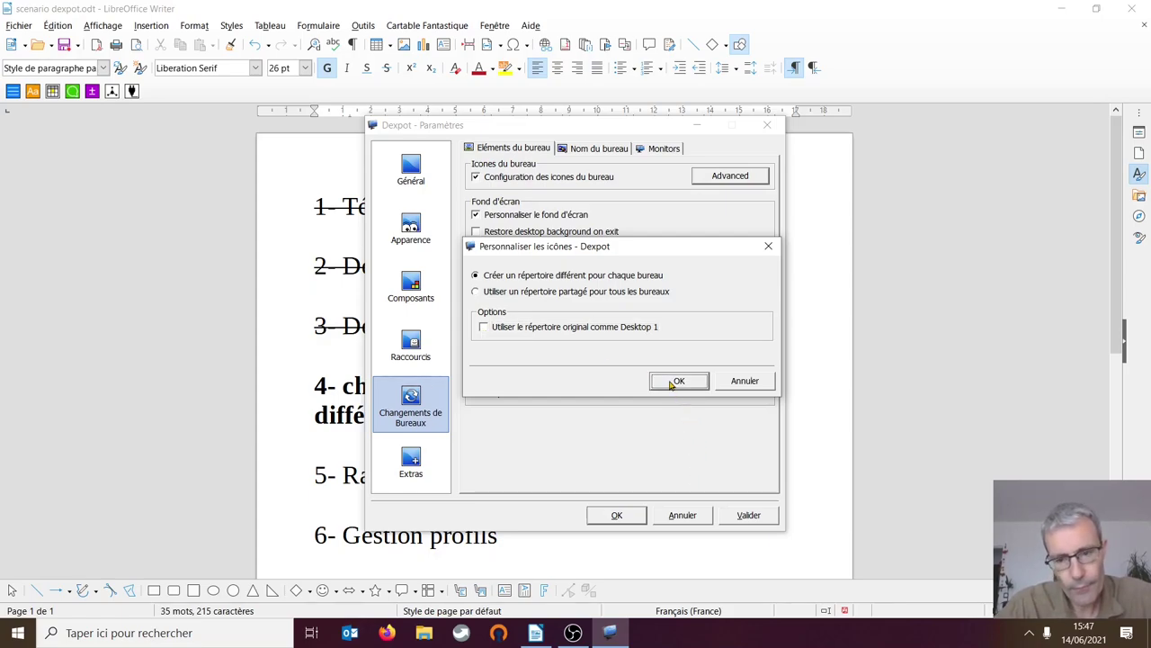
click(676, 381)
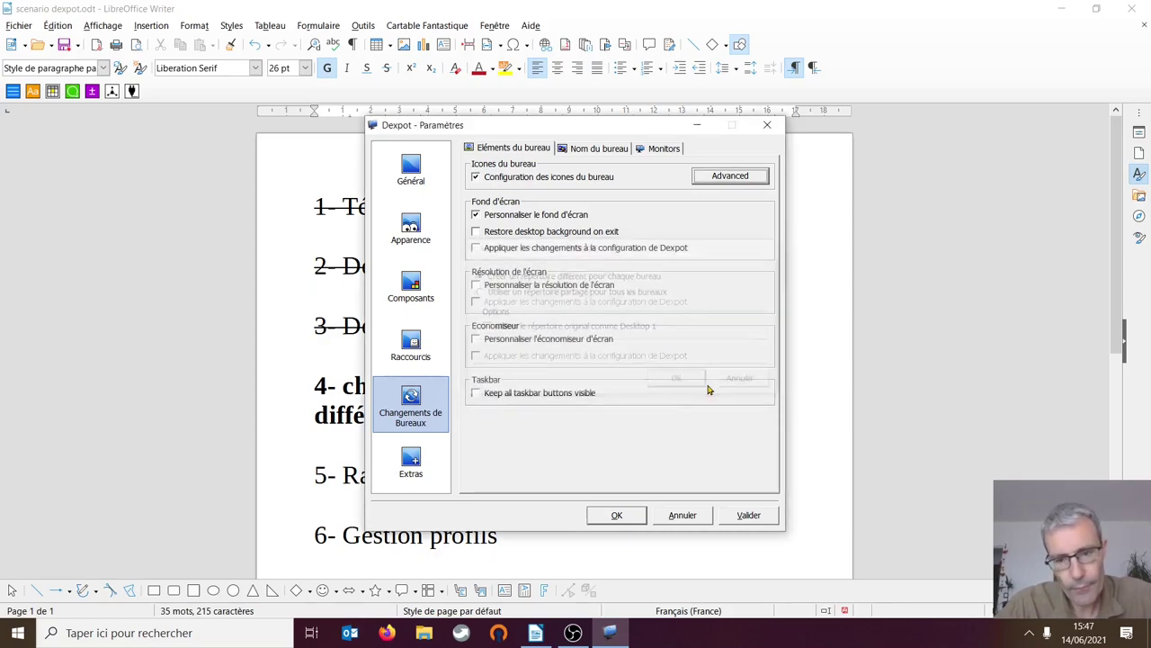
click(746, 518)
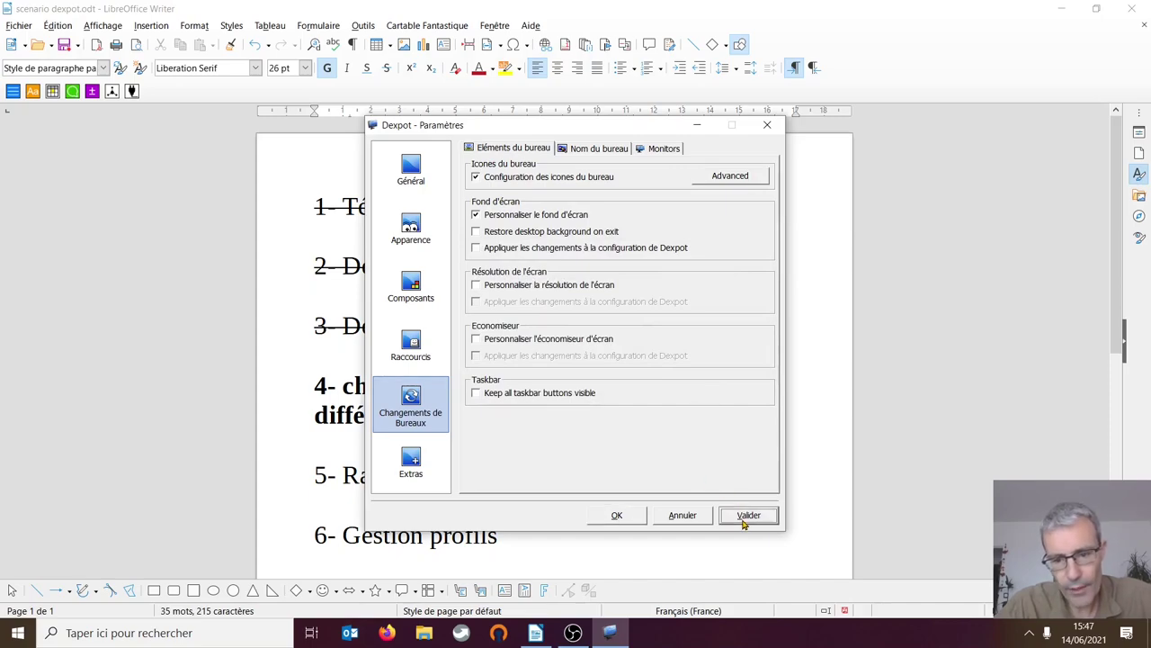
click(614, 518)
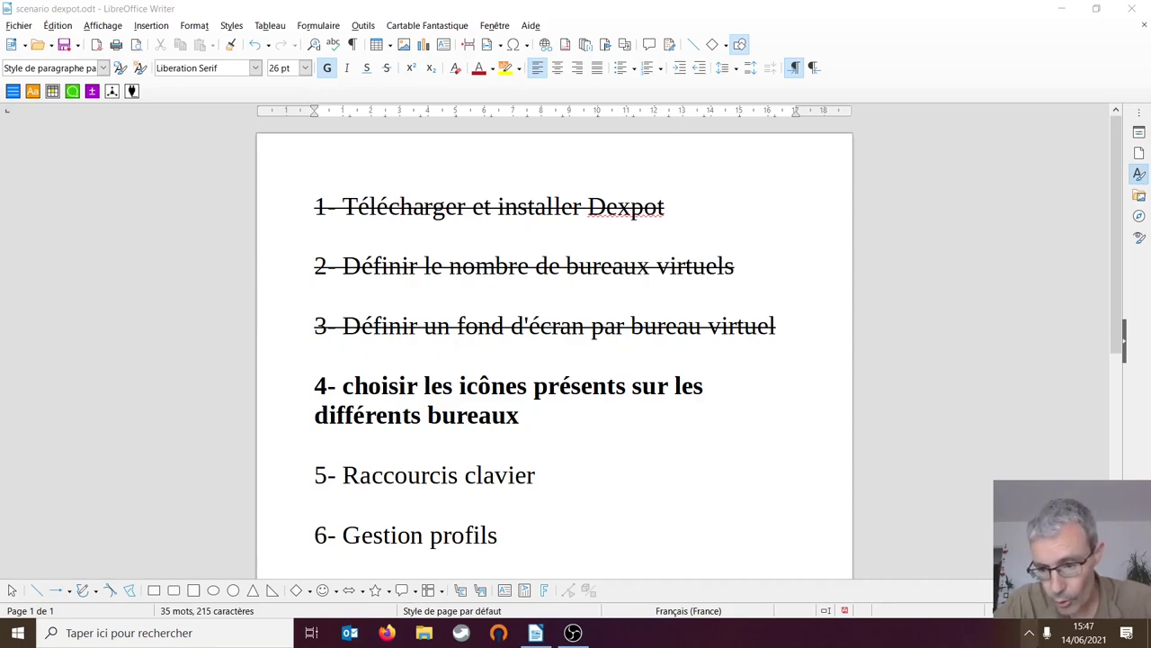
- Open the desktop configuration and rename Bureau 1 as "Bureau Scolaire"
click(1030, 633)
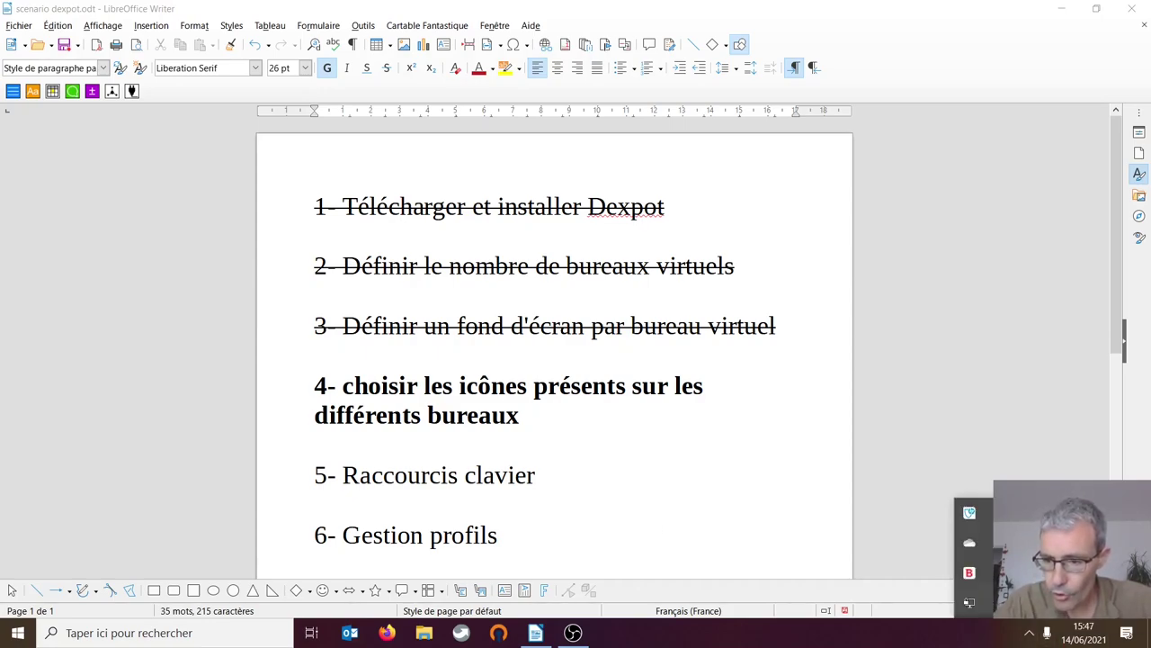
right_click(968, 513)
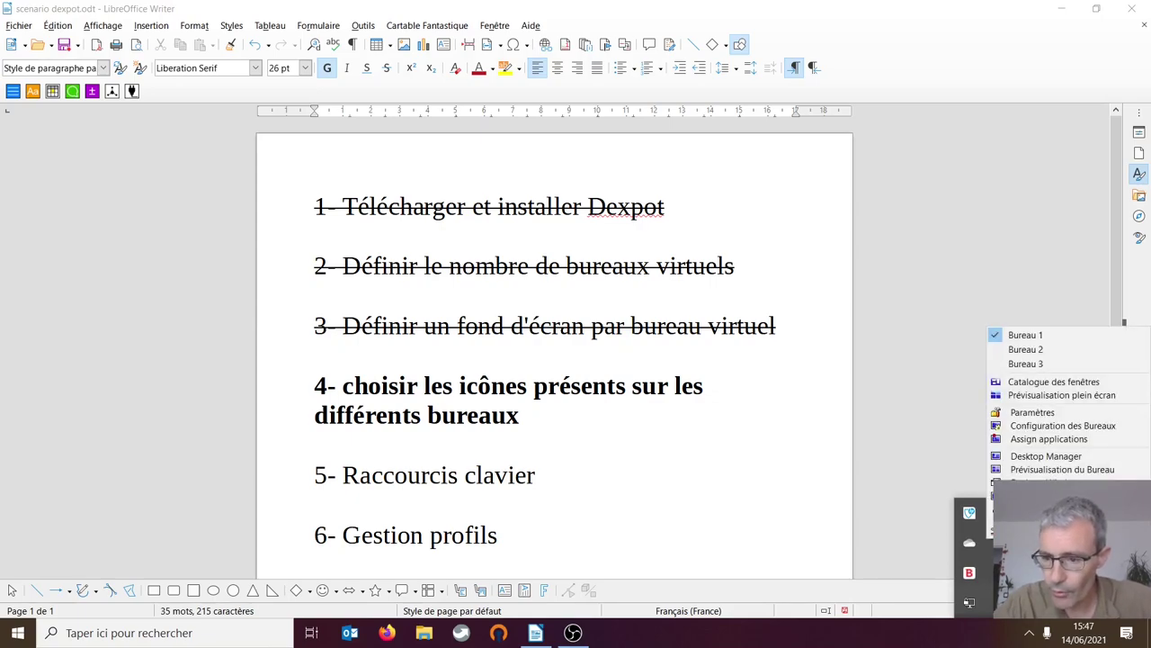
click(1031, 426)
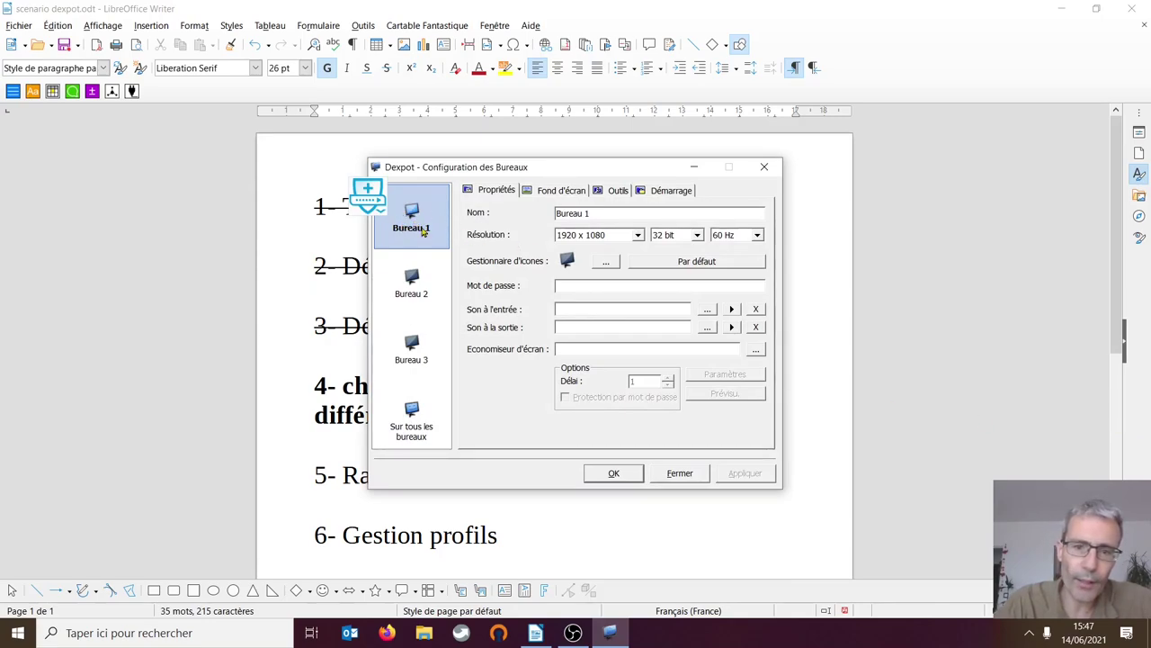
click(598, 214)
key(BackSpace)
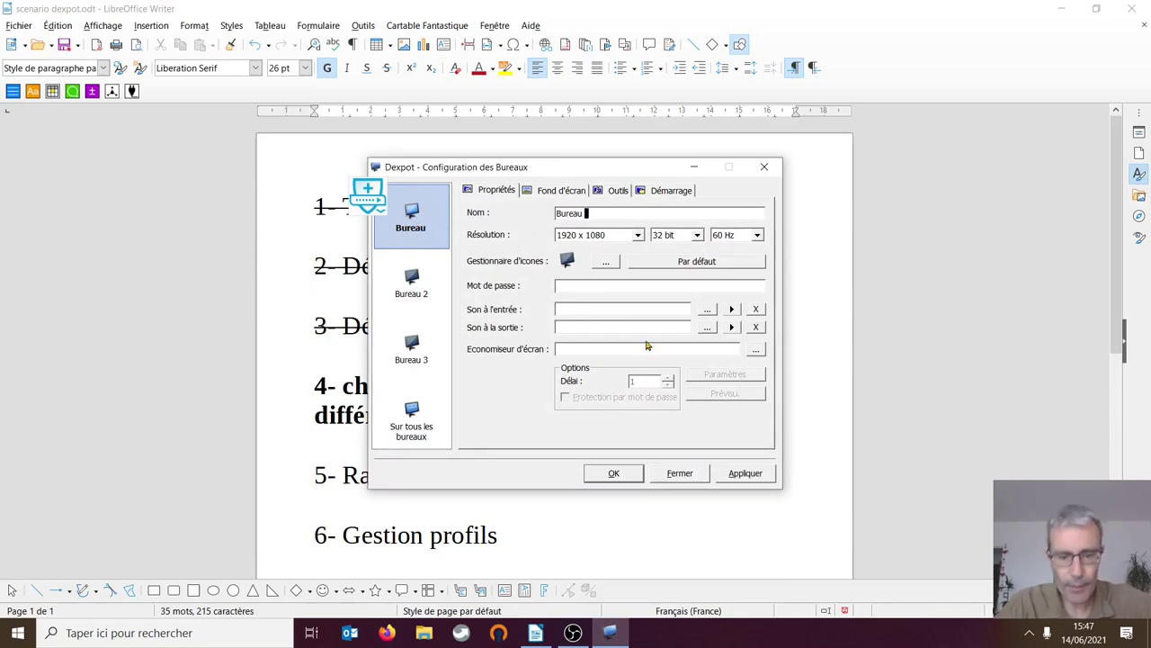
text(Scolaire)
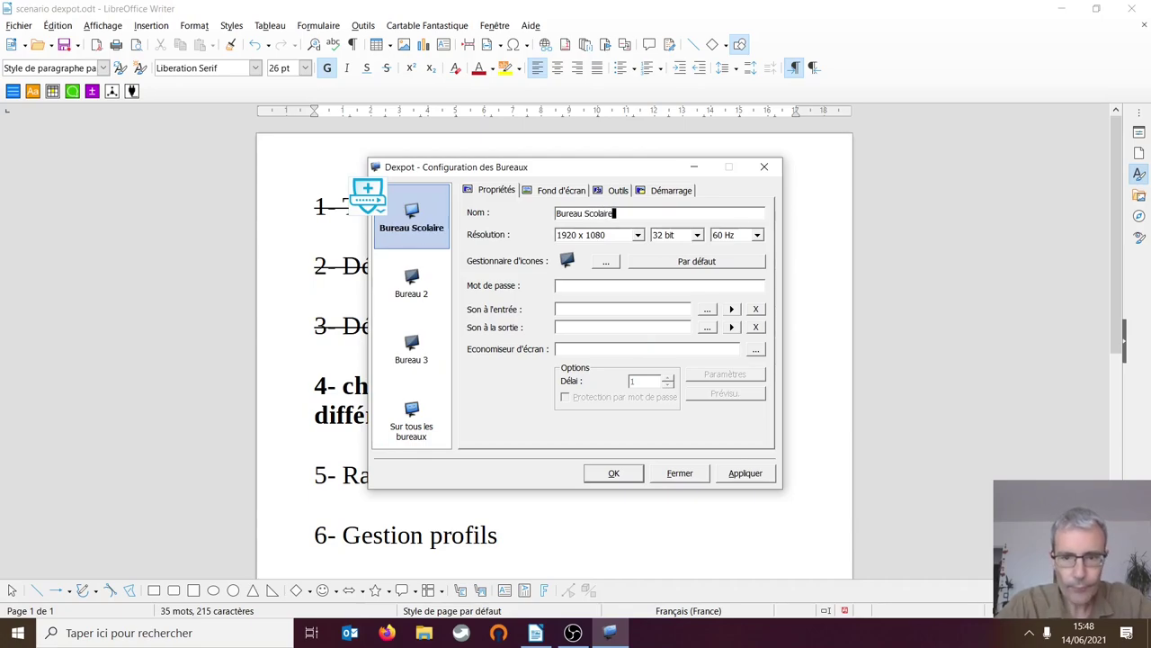
- Rename Bureau 2 as "Bureau ergo"
click(415, 290)
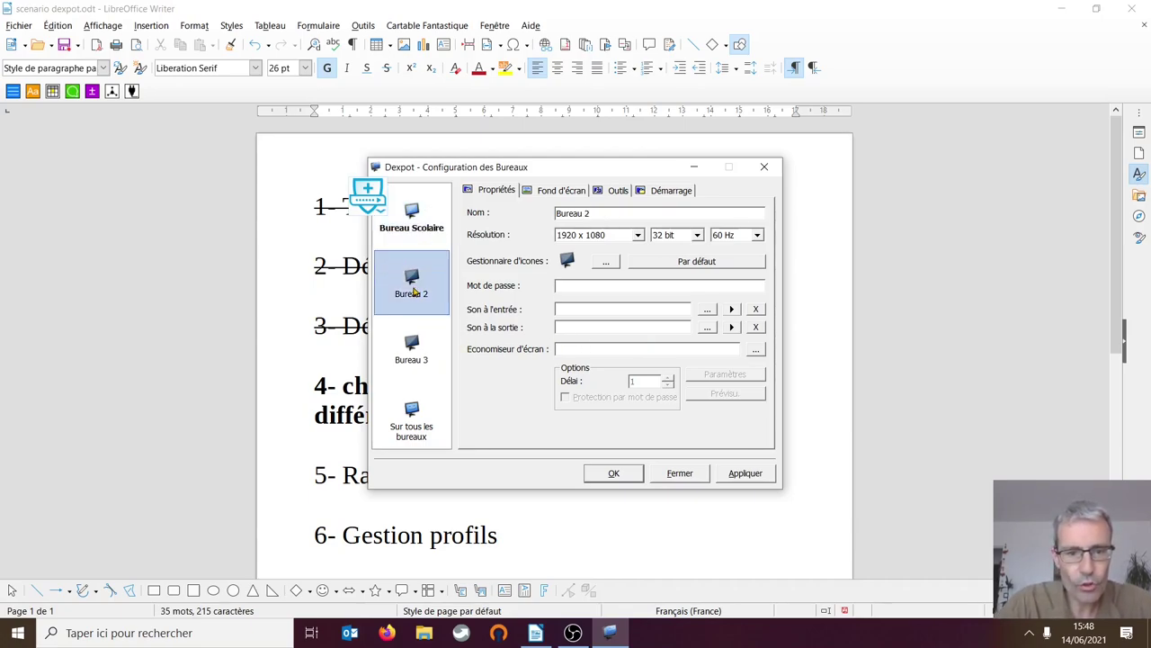
click(603, 213)
key(BackSpace)
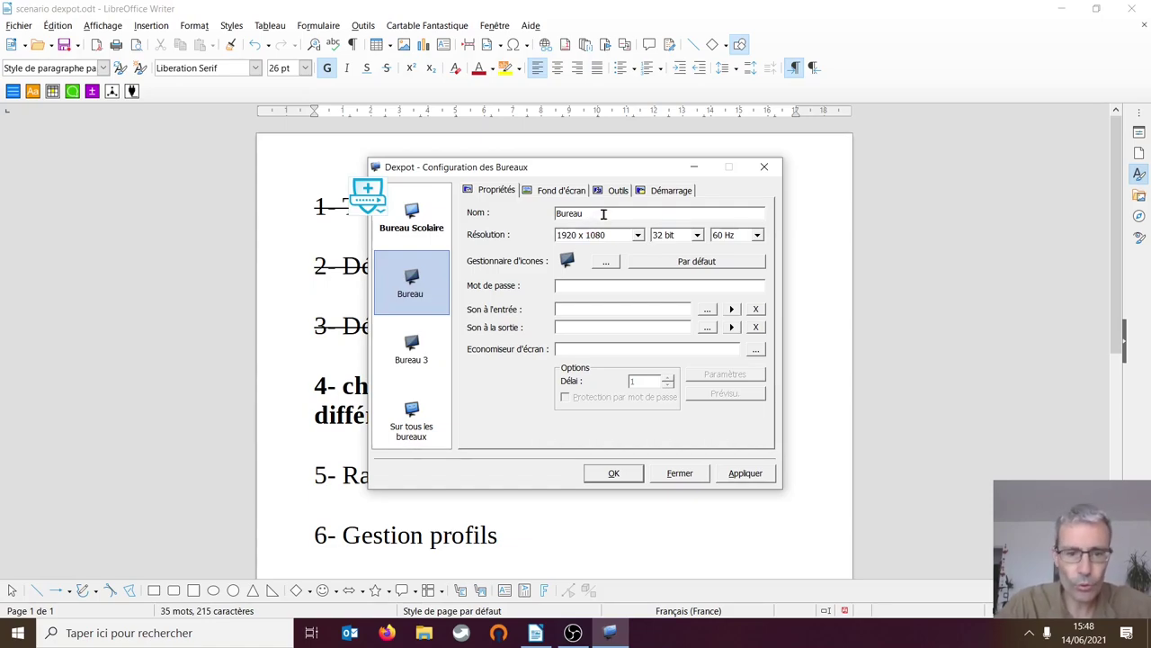
text(ergo)
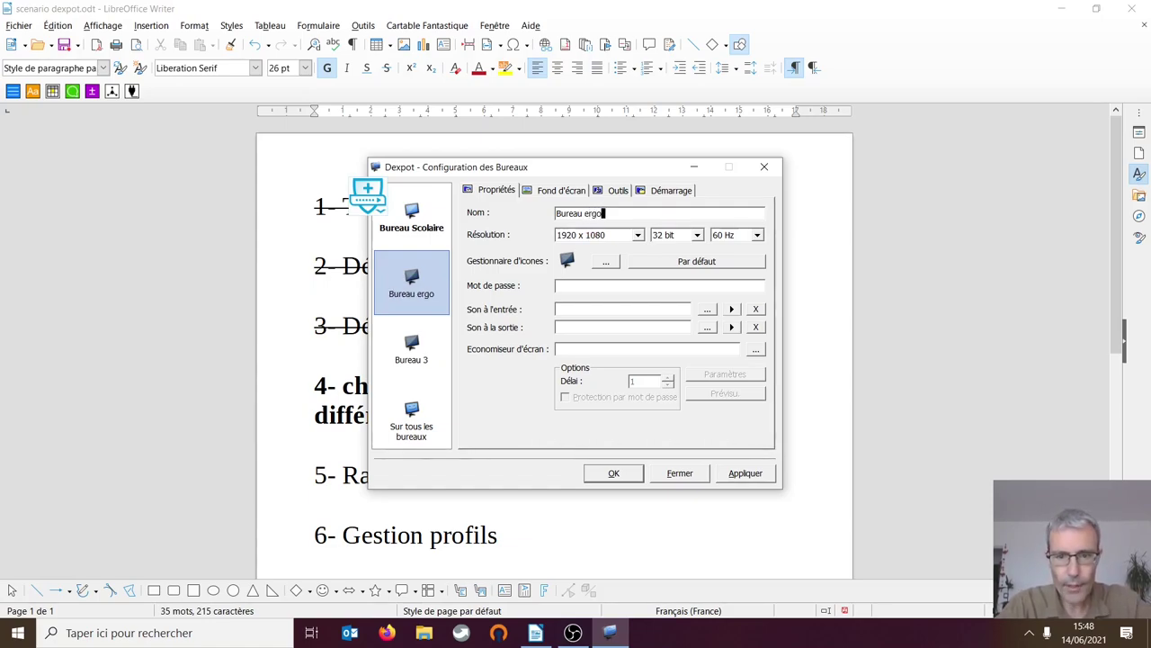
- Rename Bureau 3 as "Bureau loisirs", then apply the new names and close the desktop configuration
click(421, 351)
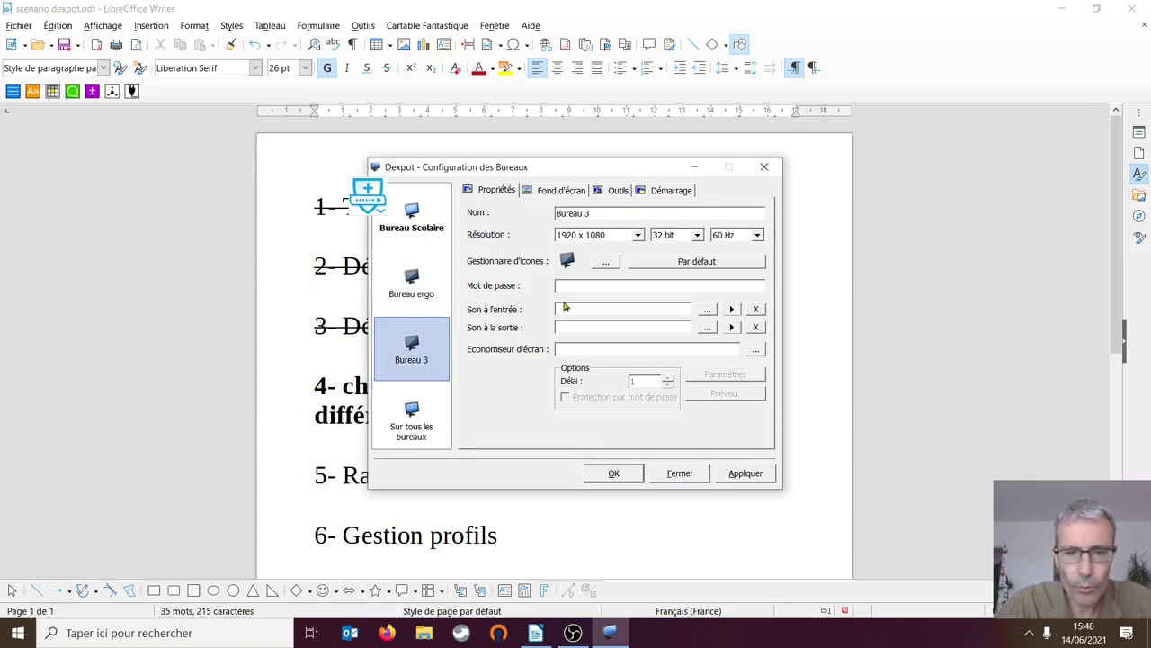
click(601, 214)
key(BackSpace)
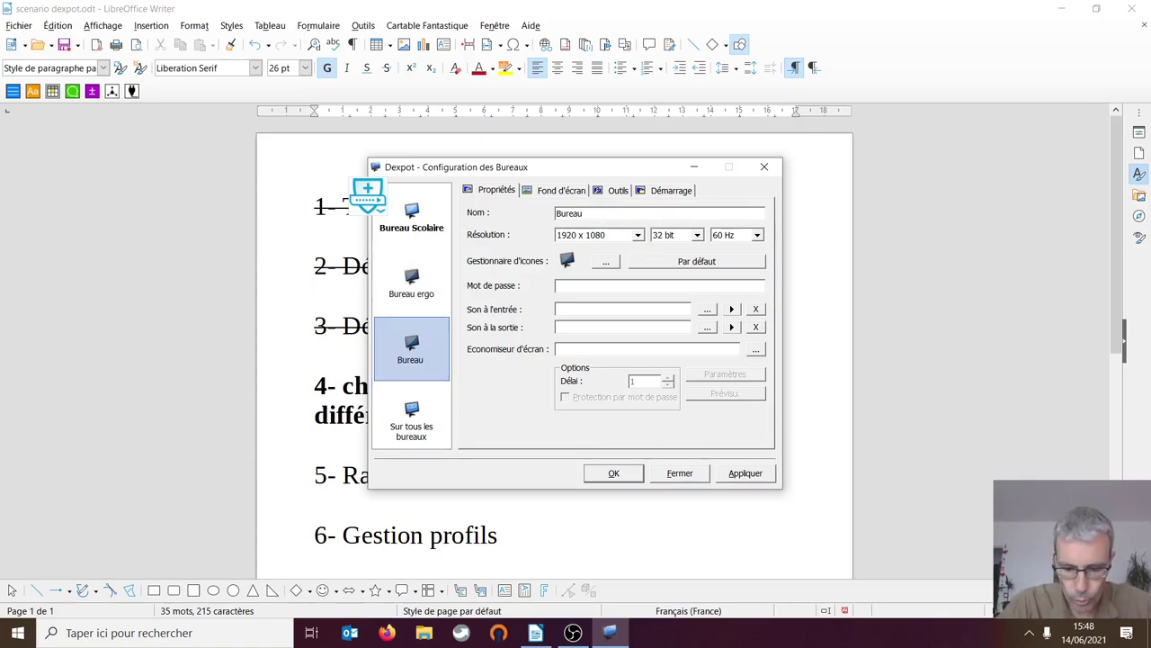
text(loisirs)
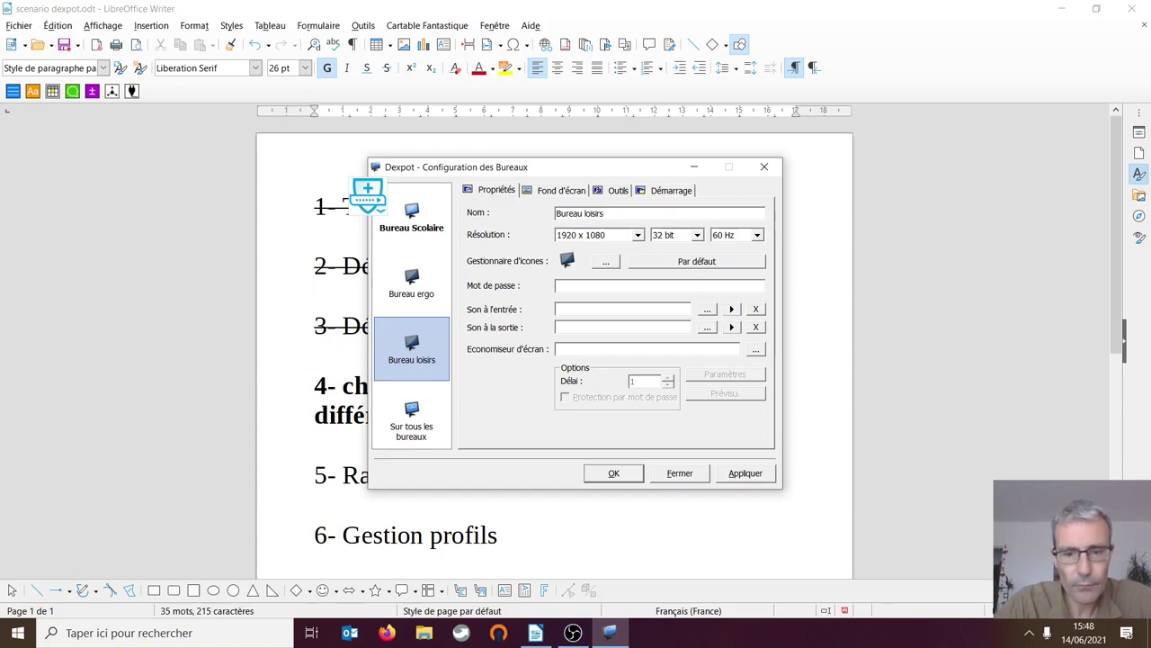
click(743, 474)
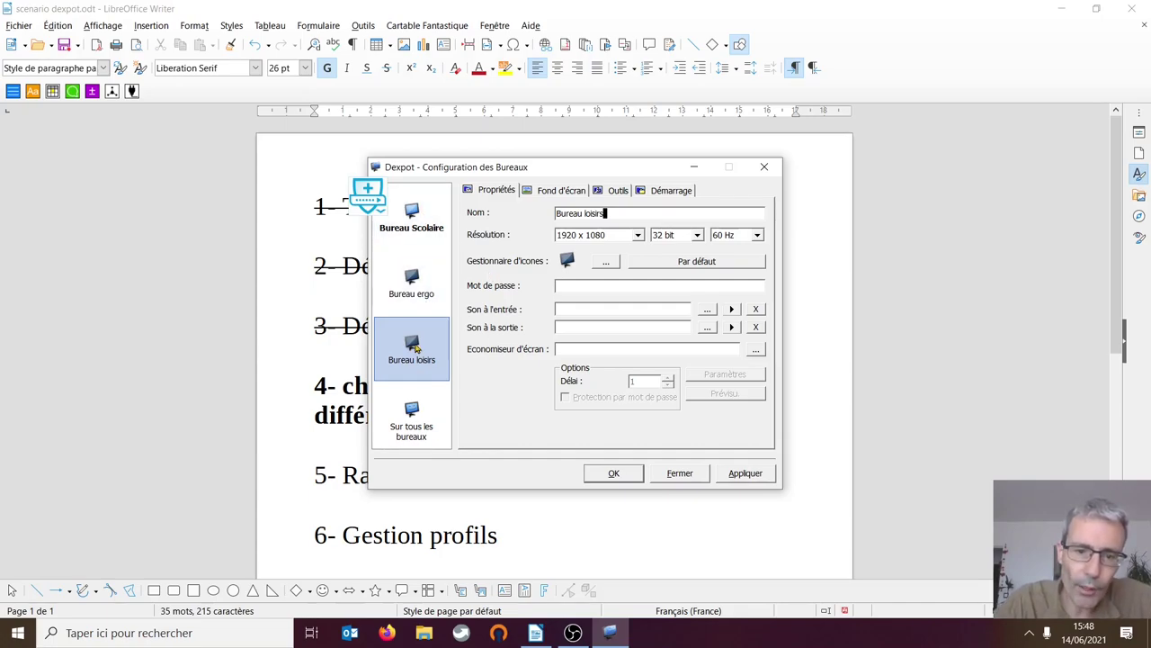
click(754, 476)
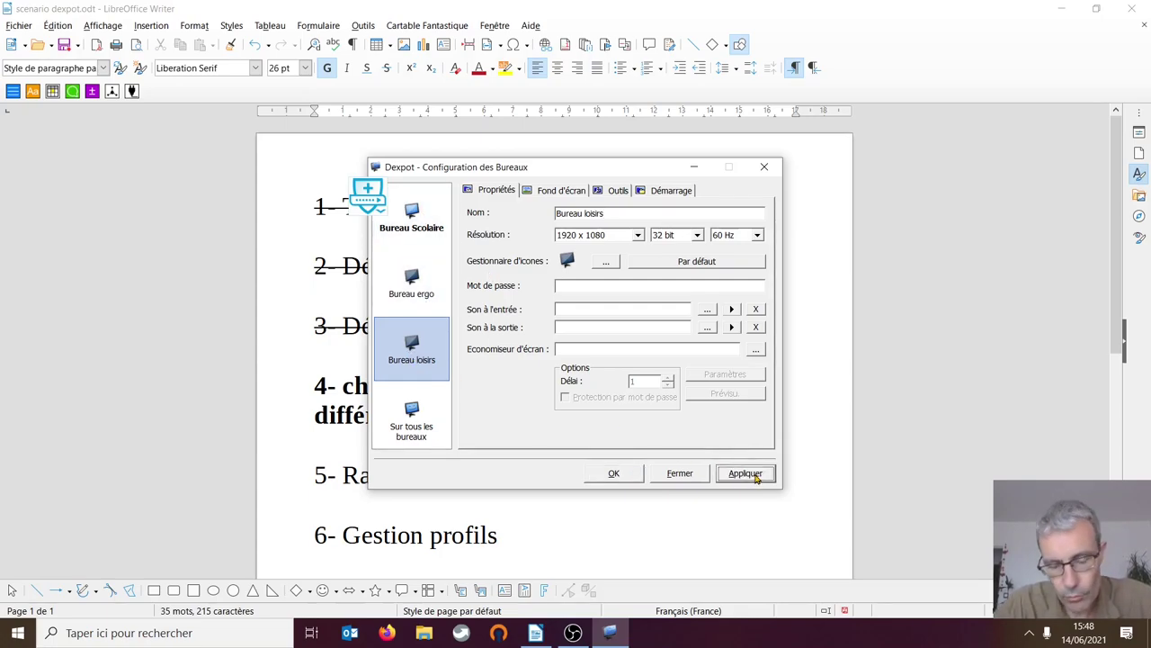
click(756, 477)
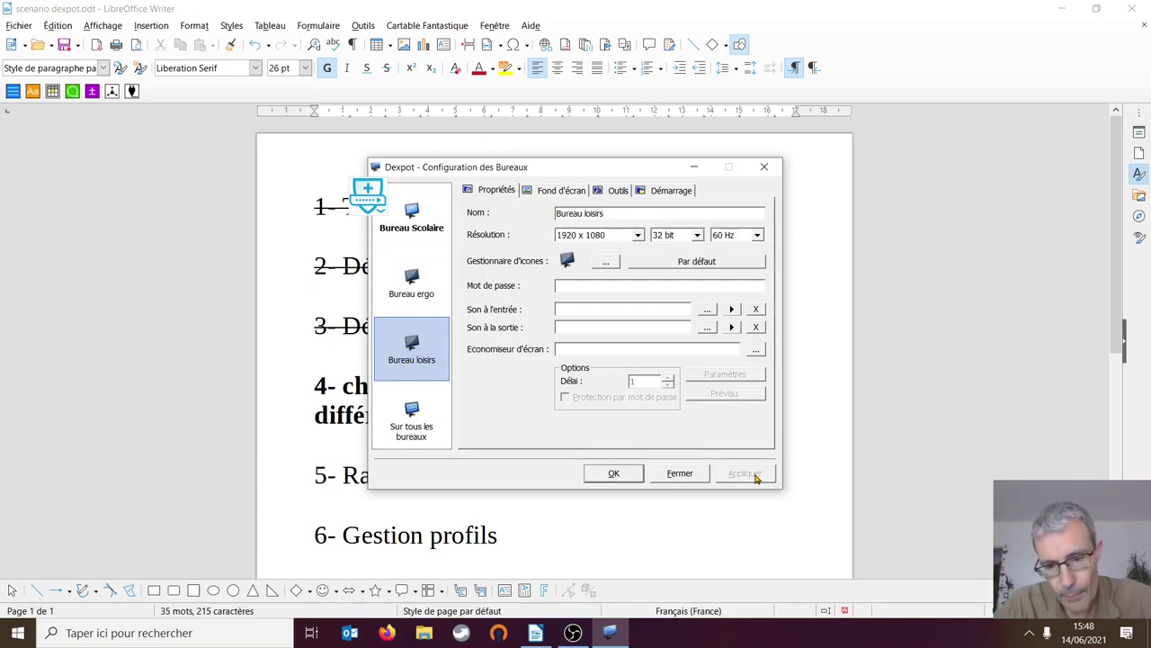
click(610, 475)
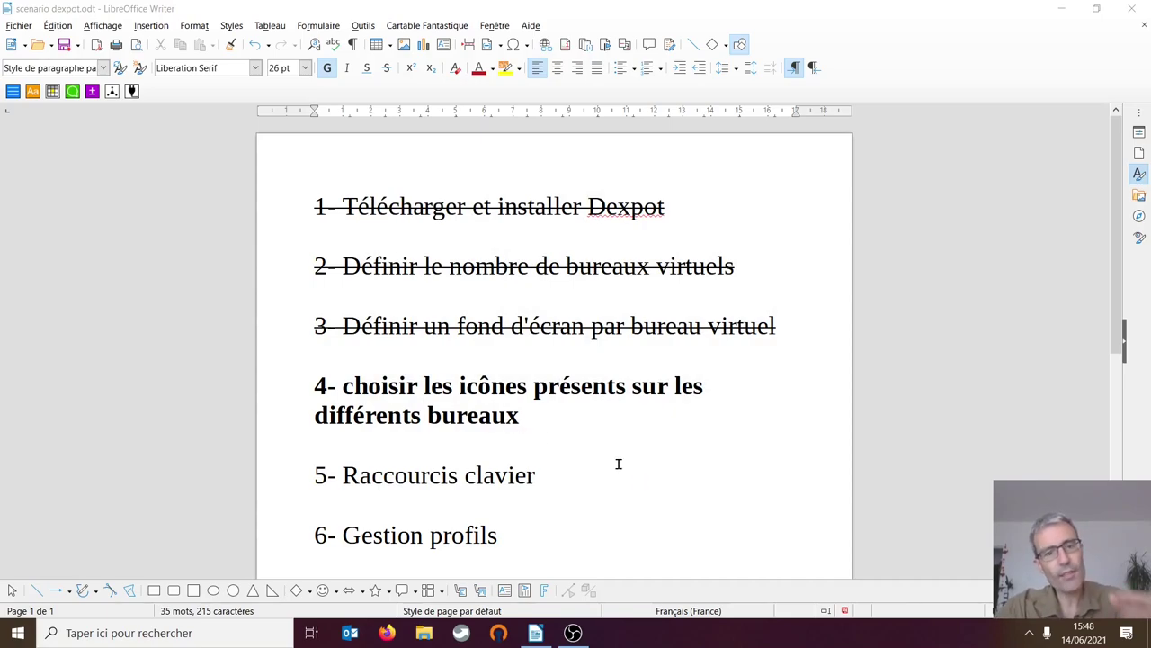
- Show the full-screen preview of all desktops and switch to the second desktop
click(1030, 633)
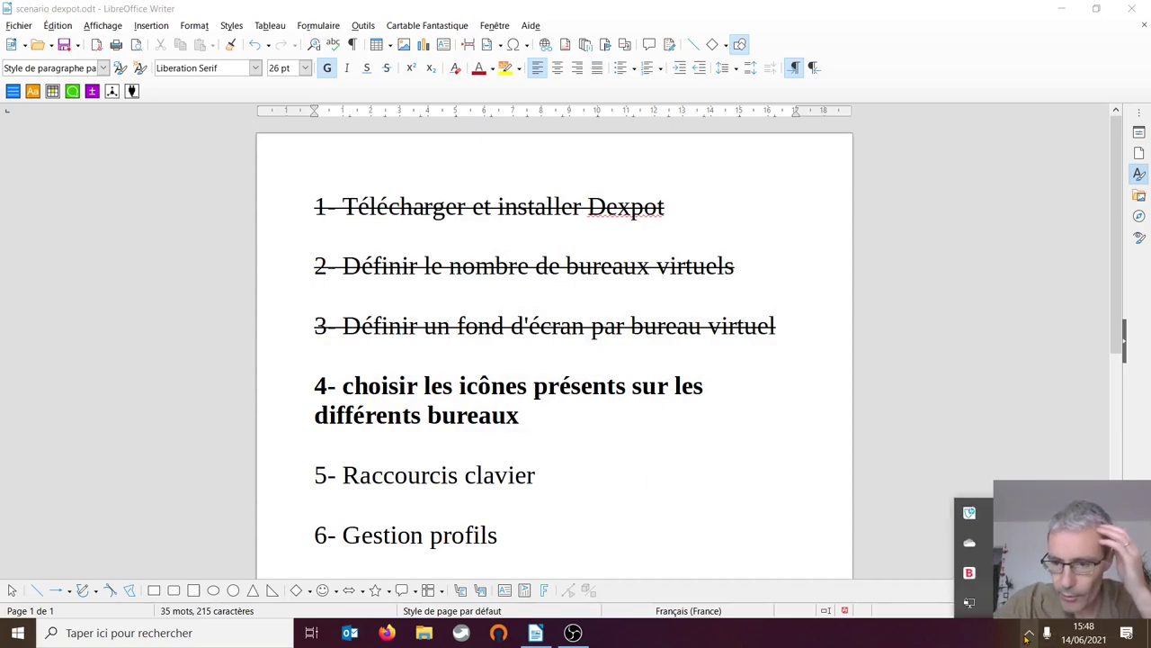
click(968, 512)
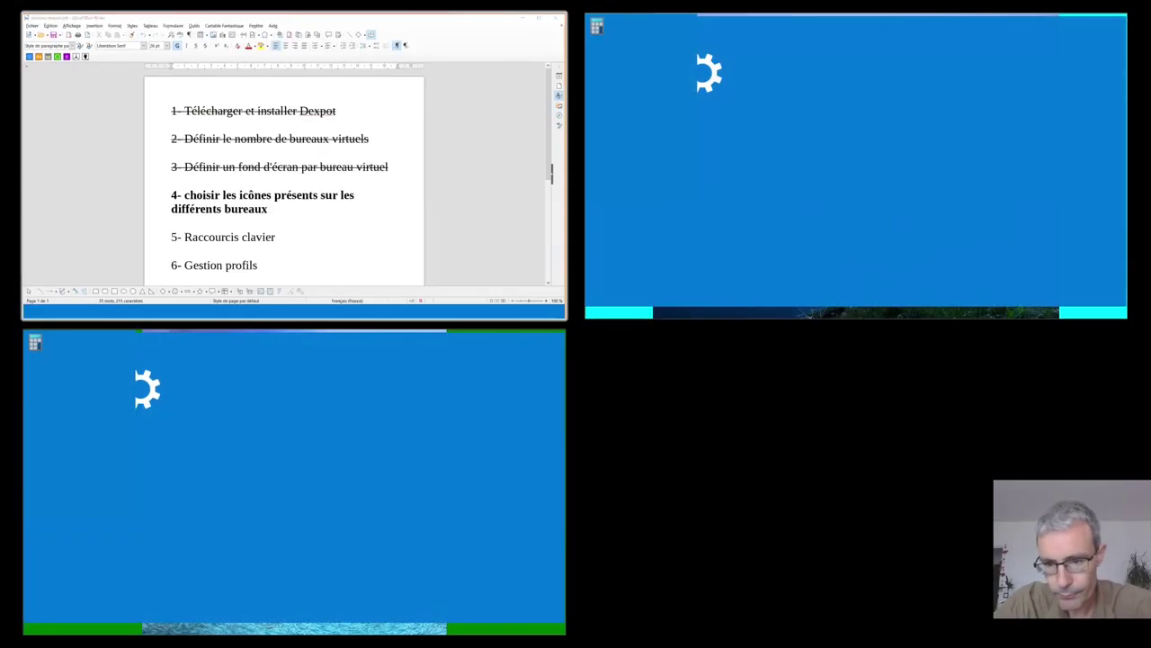
click(846, 128)
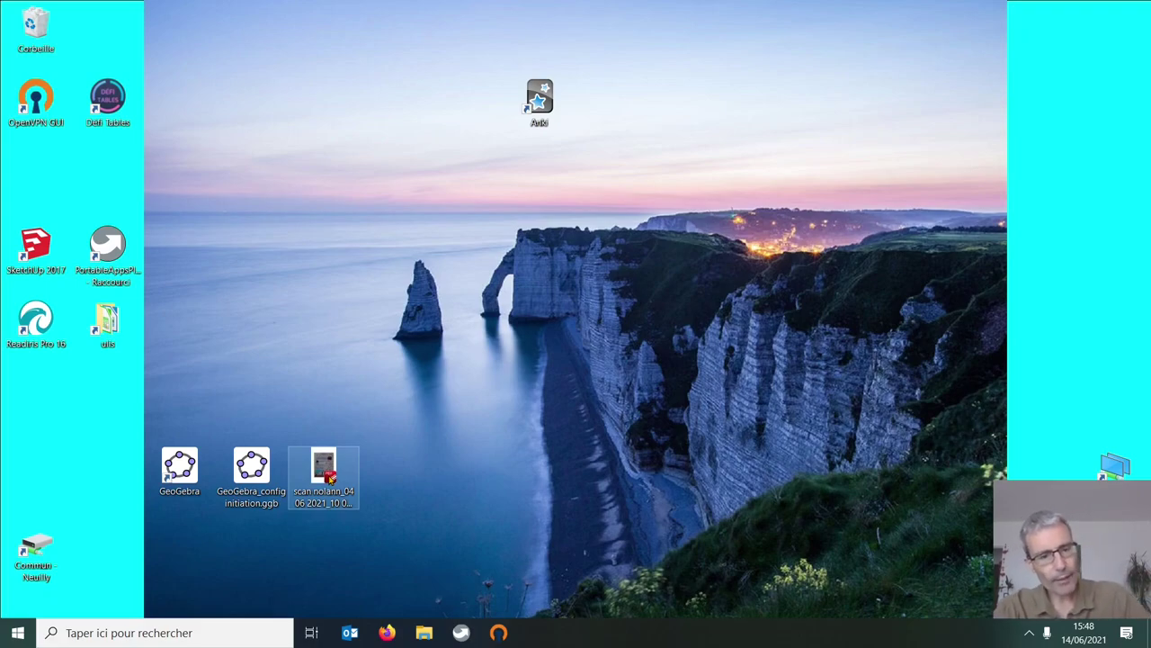
- Open the Documents folder in File Explorer and delete the DEXPOT TEMP folder
click(426, 632)
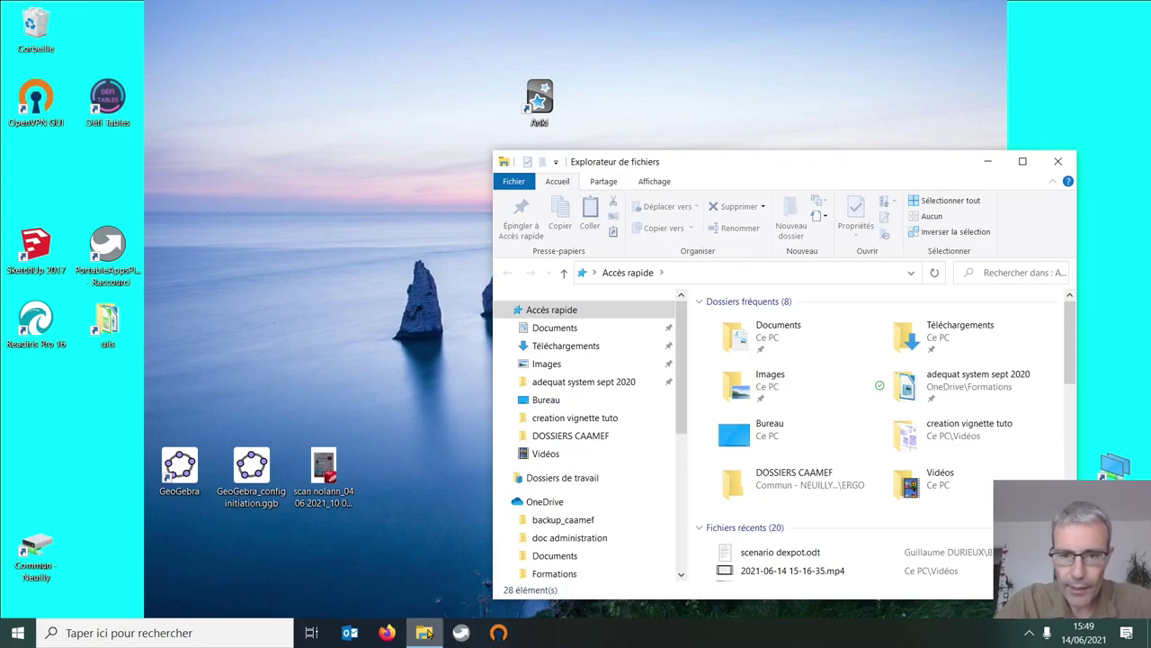
click(553, 332)
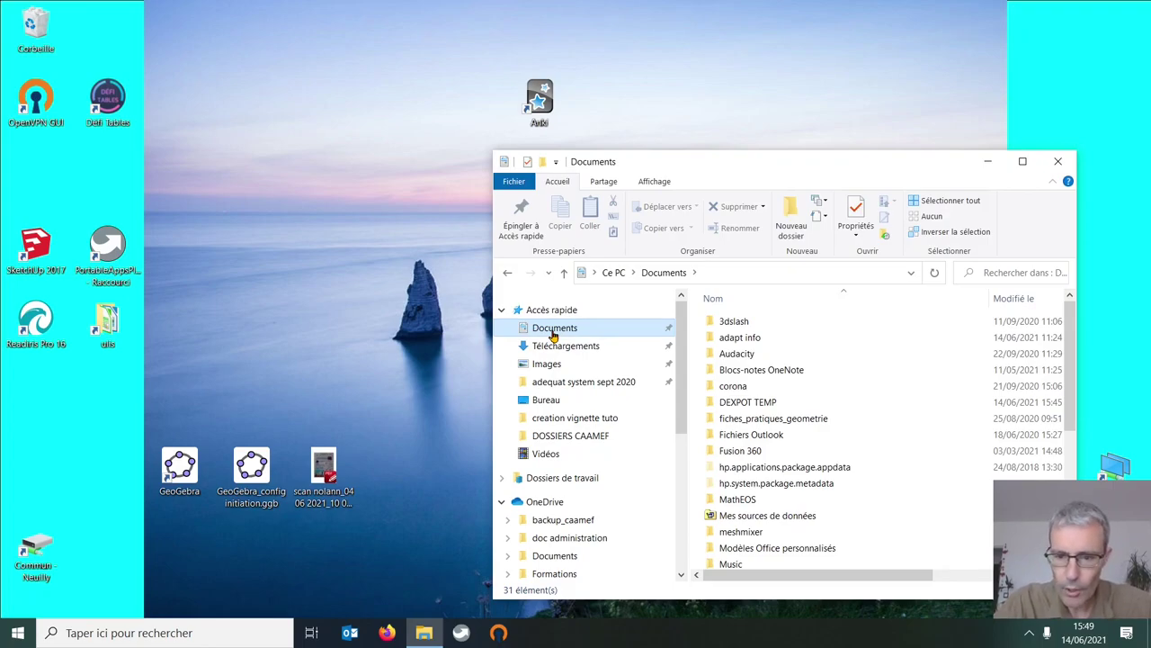
right_click(758, 402)
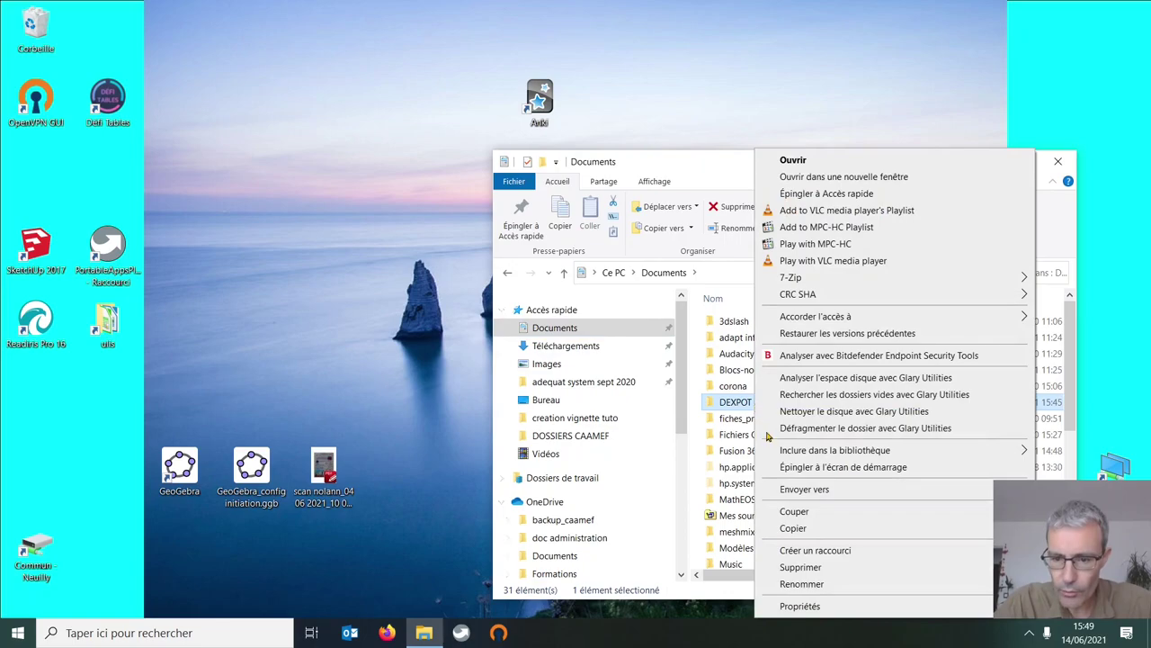
click(800, 567)
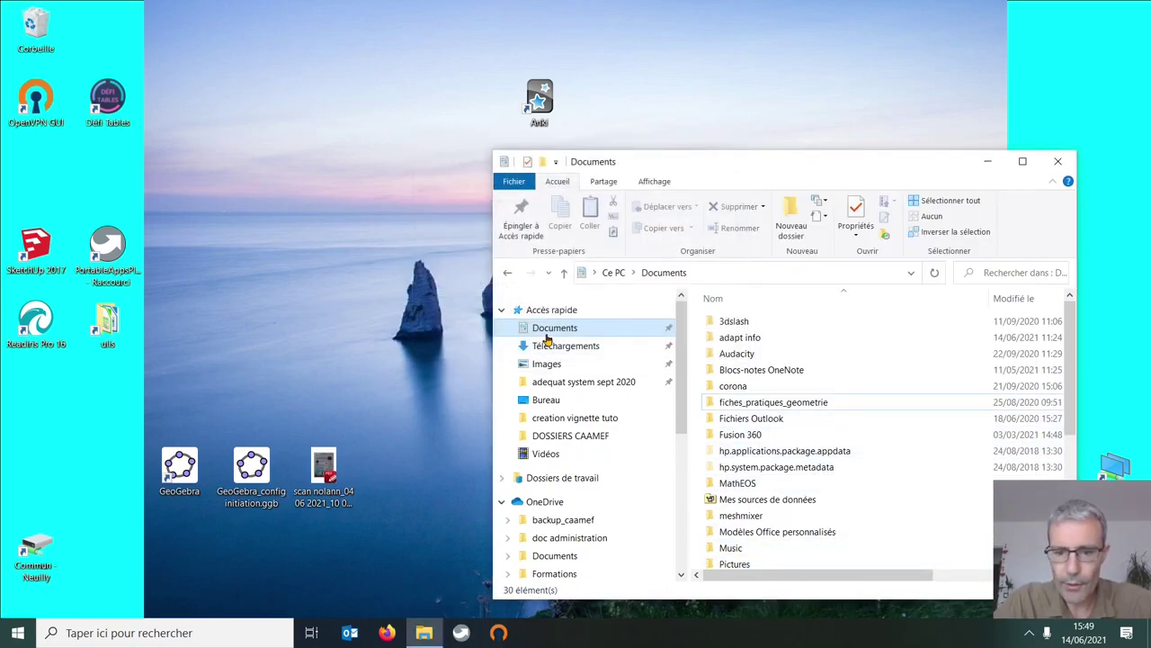
- Create a new folder named DEXPOT TEMP in Documents and open it
right_click(940, 463)
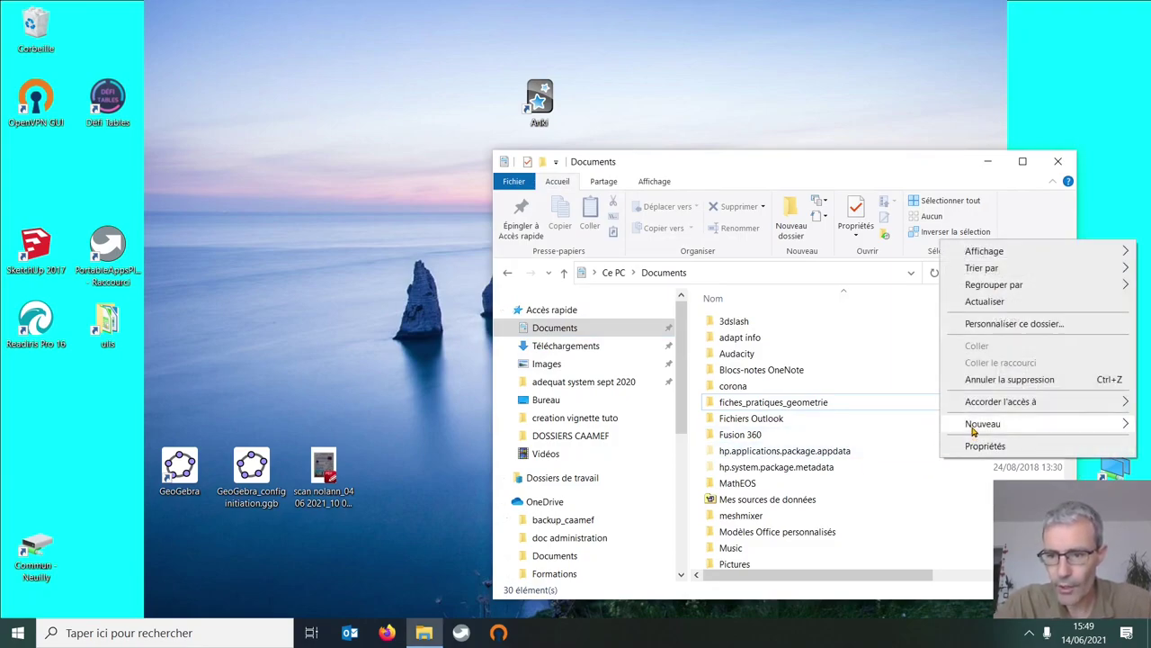
mouse_move(972, 429)
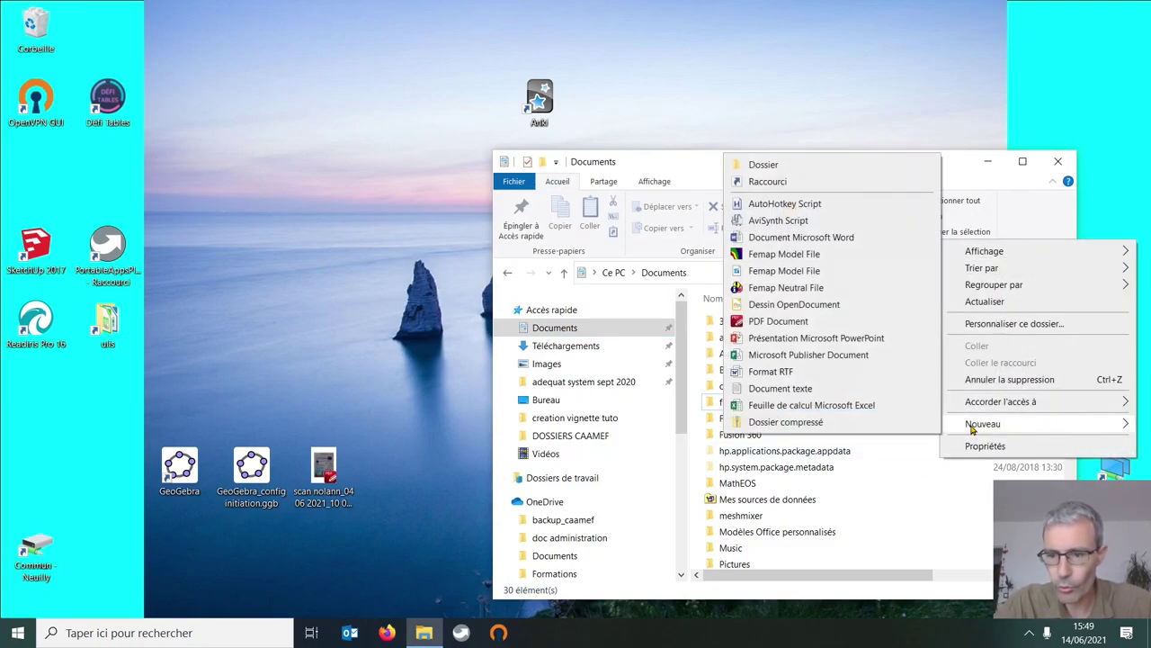
click(767, 166)
text(DEX)
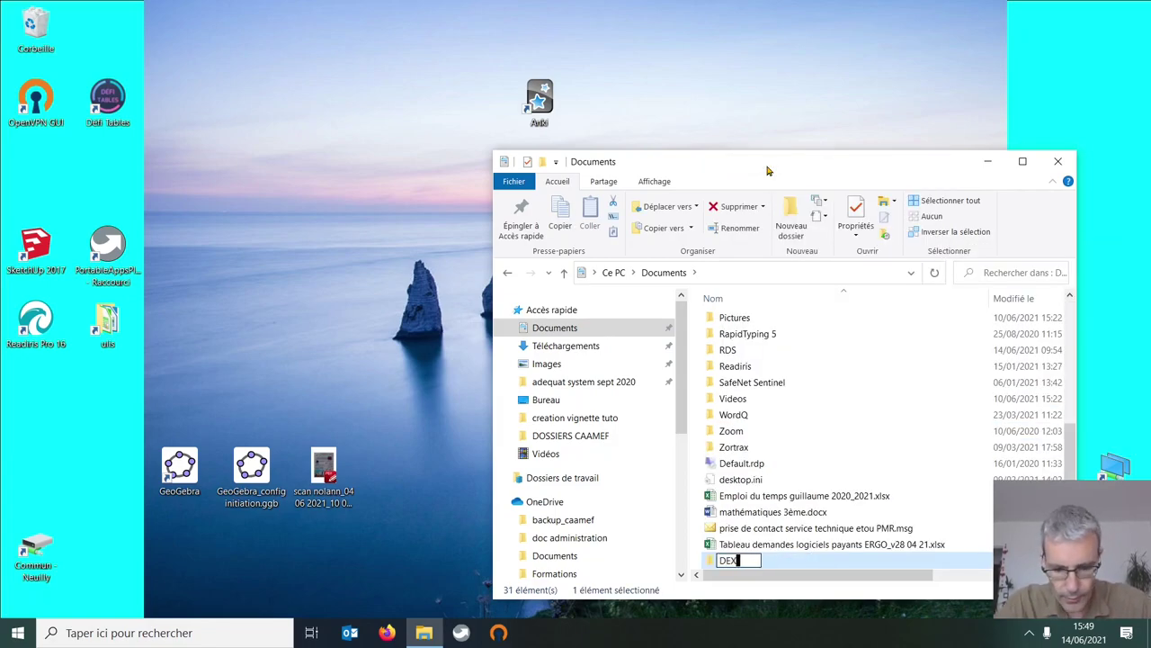
text(POT TEMP)
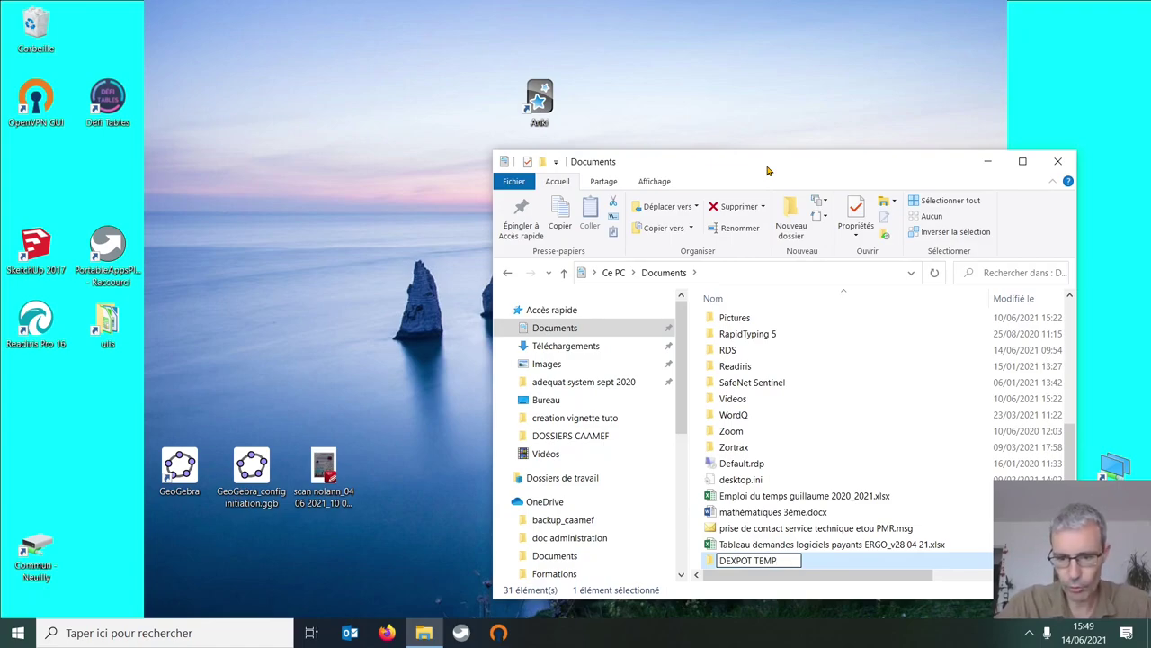
key(Return)
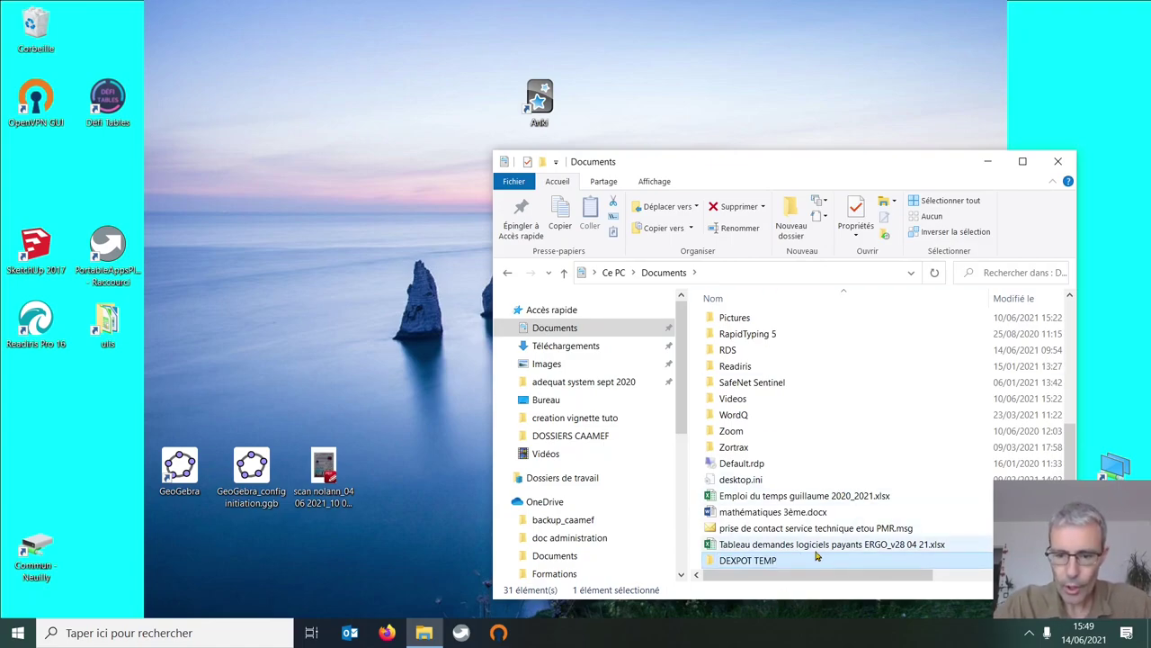
double_click(764, 564)
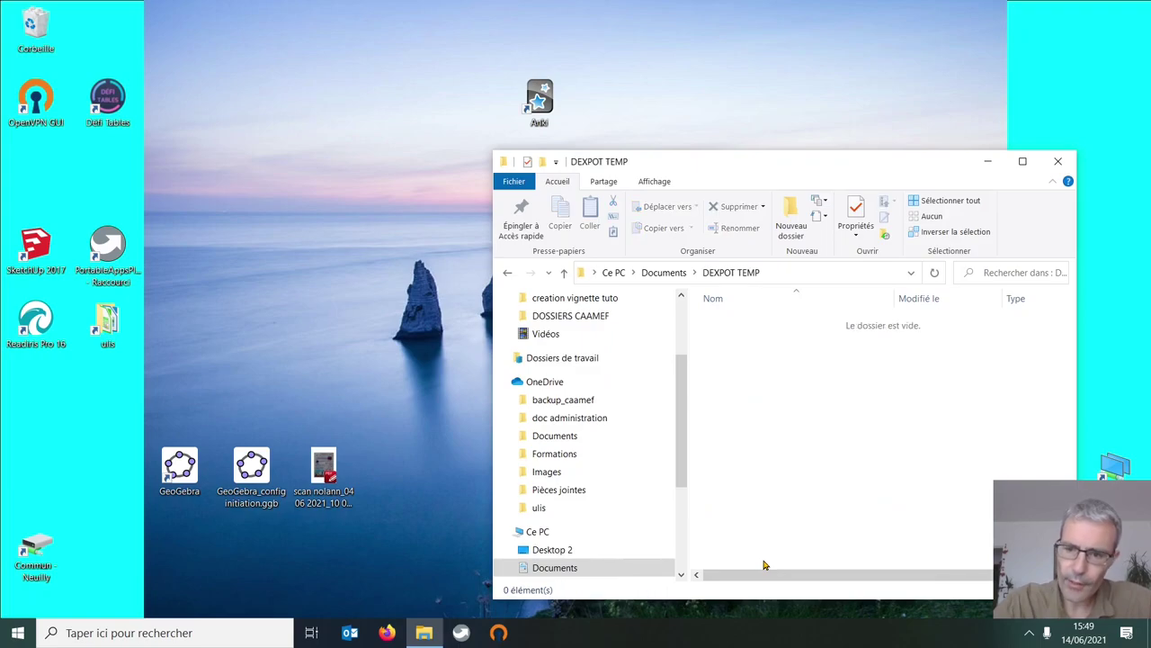
click(1022, 161)
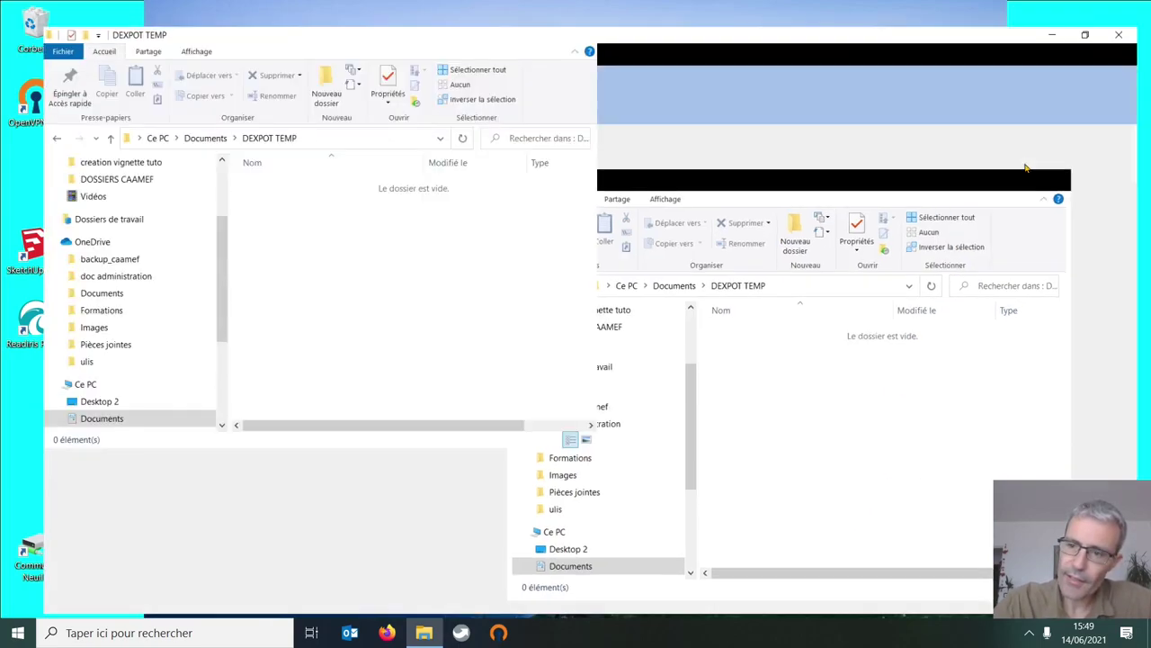
drag(1025, 162, 1098, 13)
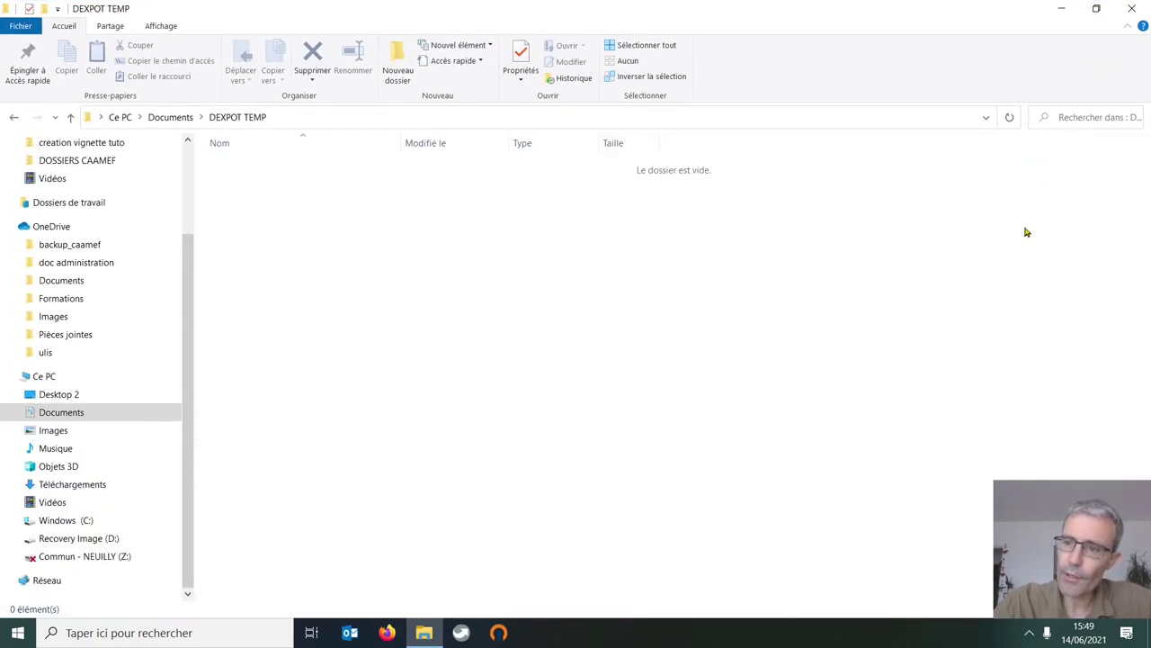
click(1097, 11)
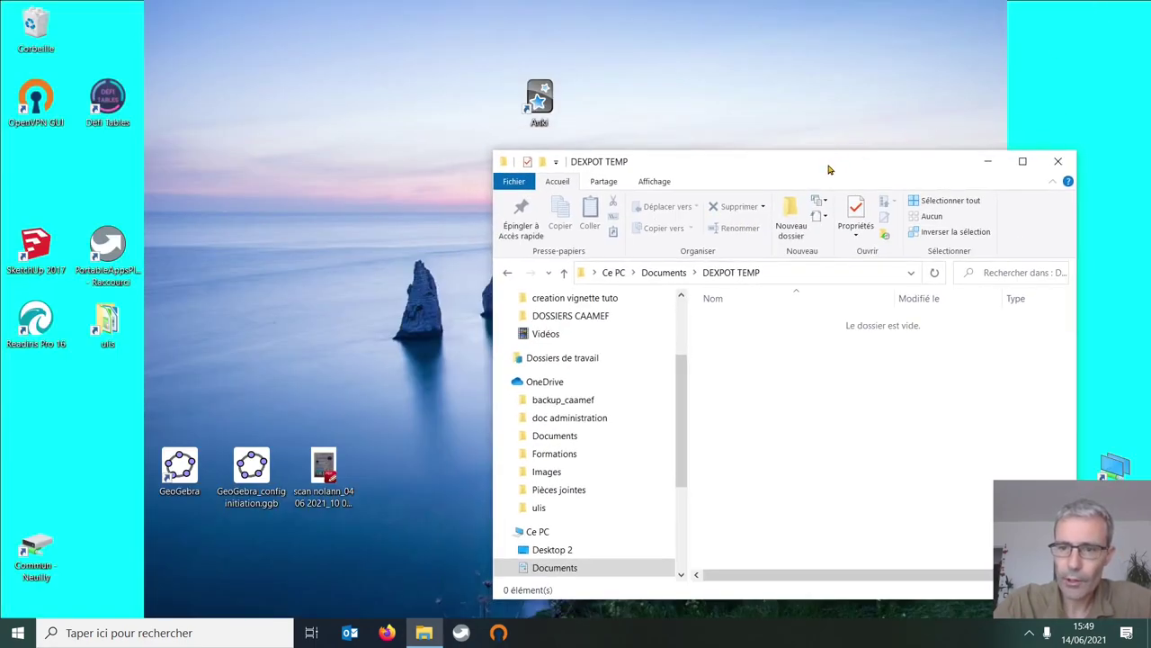
- Move the GeoGebra shortcut, GeoGebra_config initiation.ggb and the scanned PDF from the second desktop into the DEXPOT TEMP folder
drag(829, 169, 851, 102)
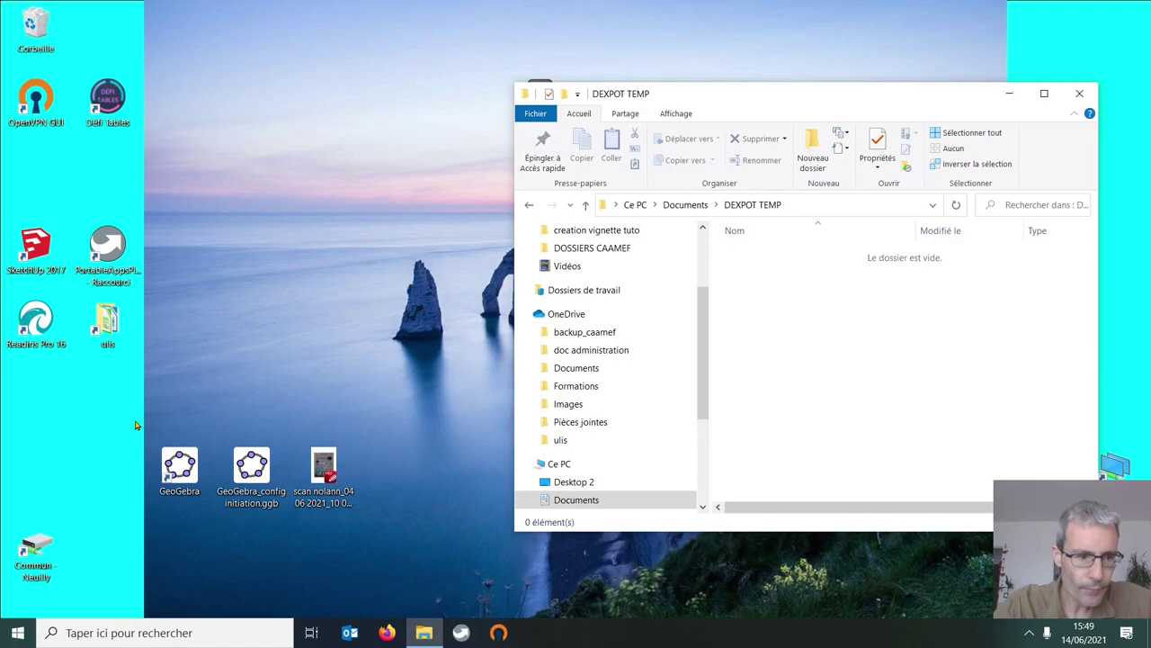
drag(127, 426, 399, 522)
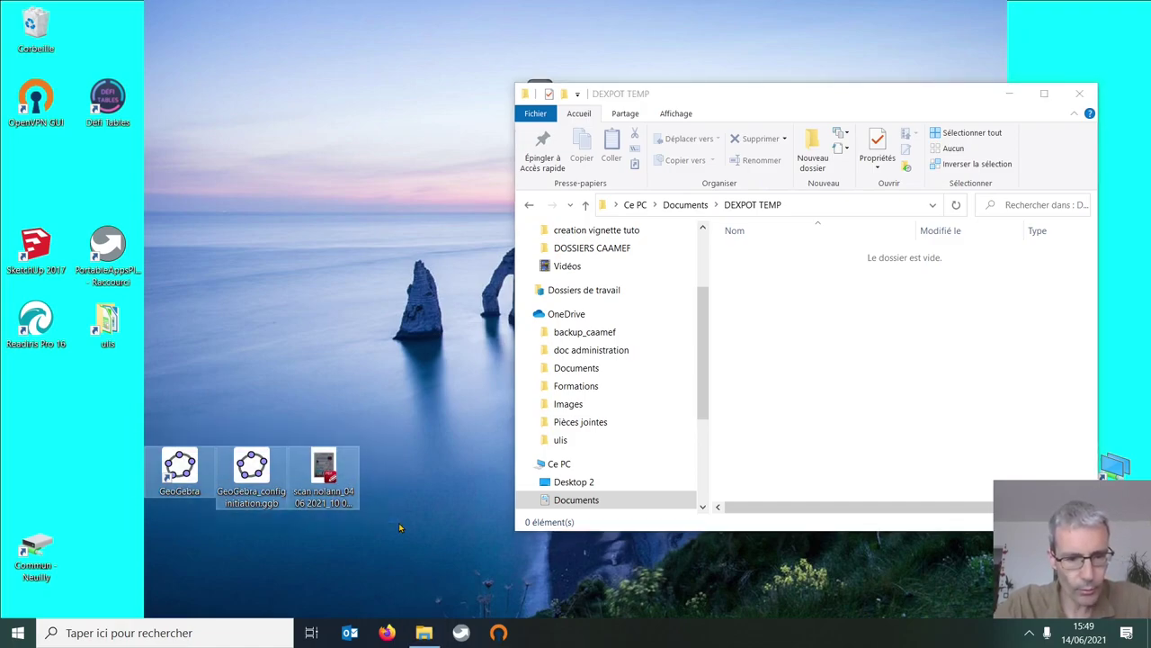
right_click(338, 486)
click(401, 375)
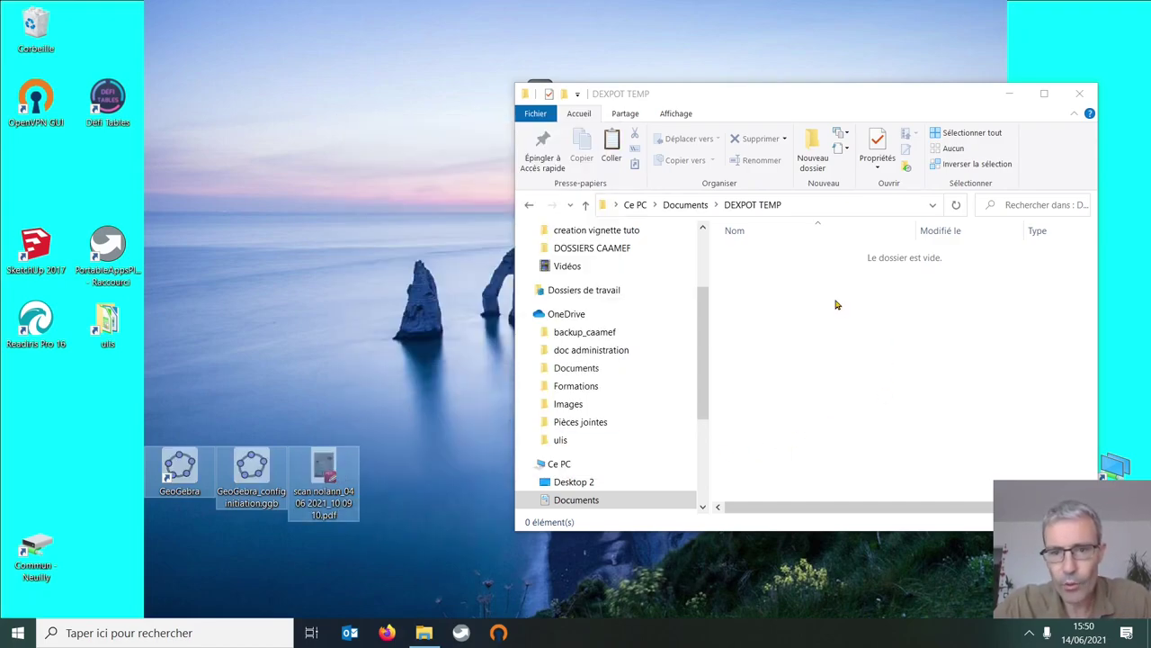
right_click(801, 325)
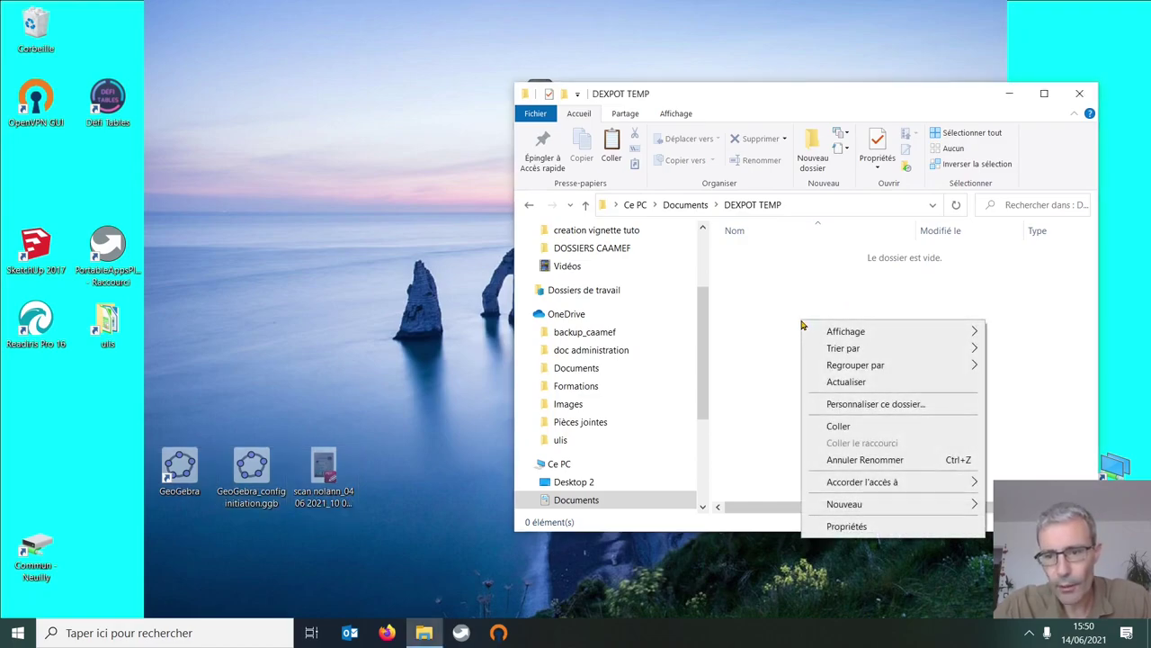
click(846, 426)
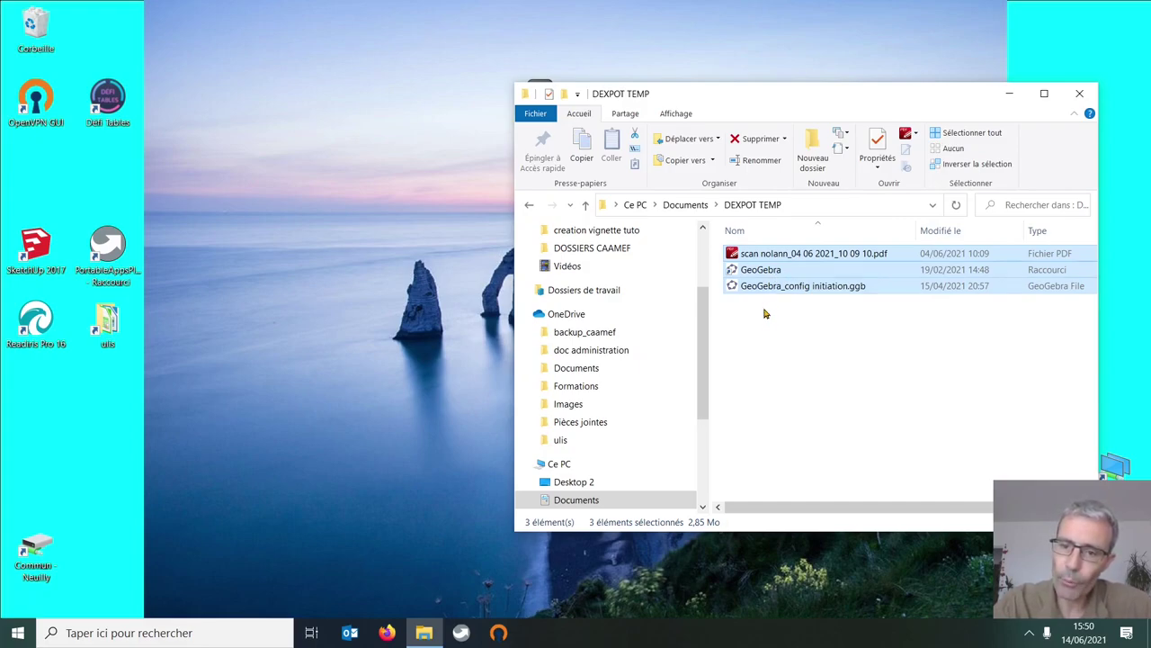
click(766, 369)
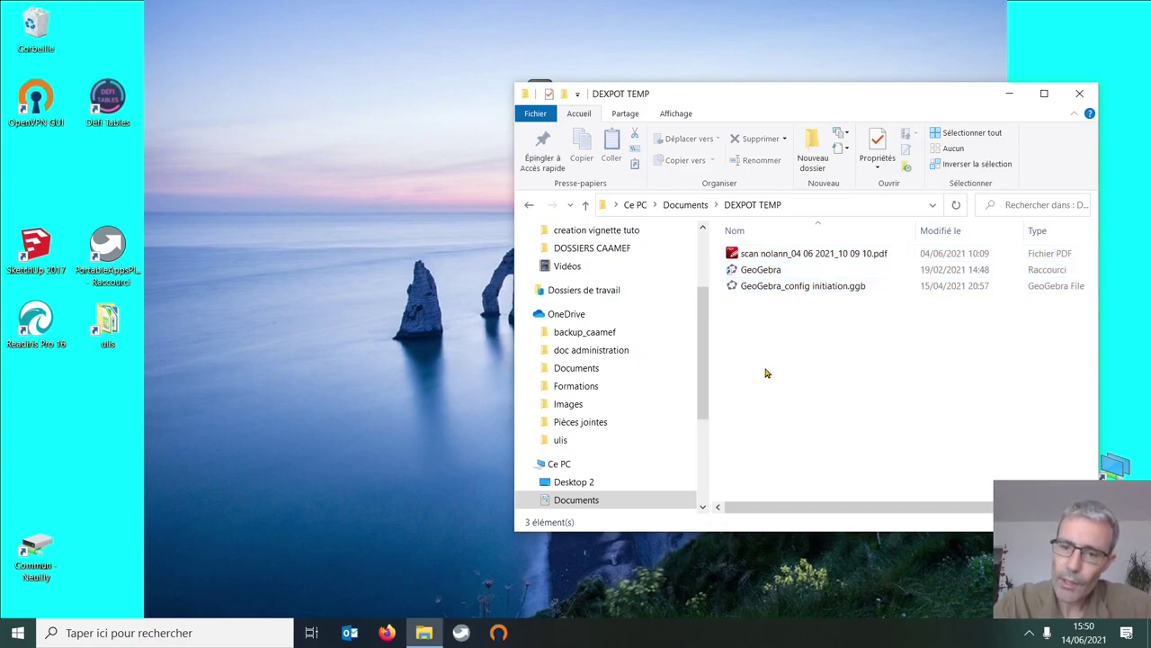
- Close the folder window, switch to the first desktop through the full-screen preview and minimize the scenario document
click(1080, 92)
click(1030, 635)
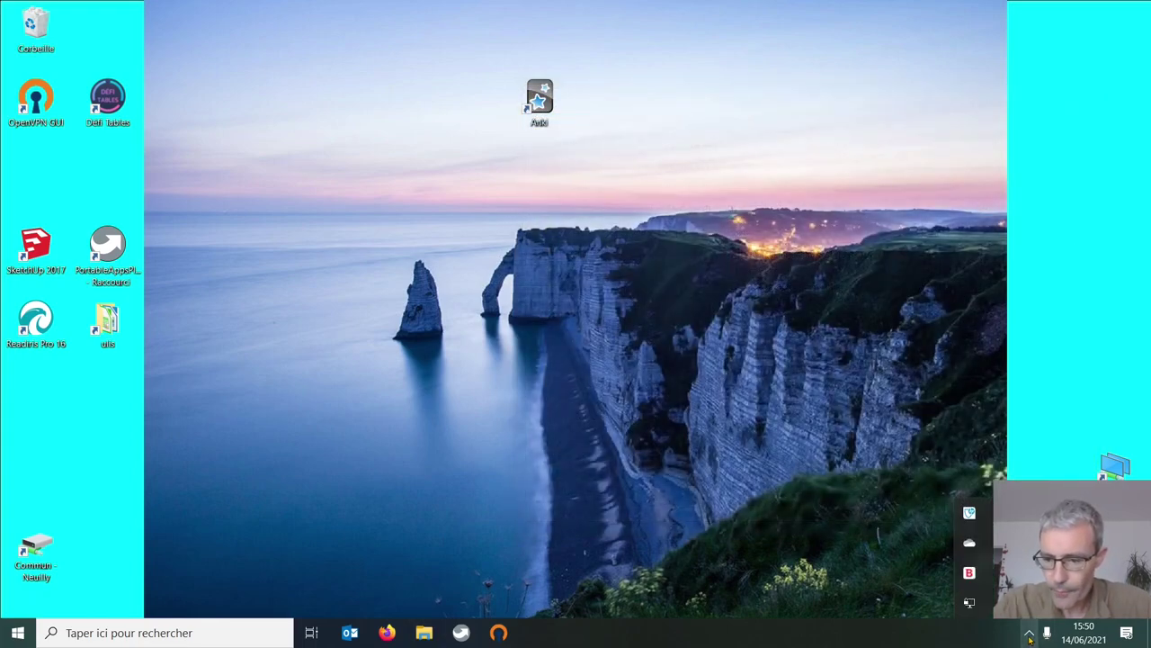
click(968, 513)
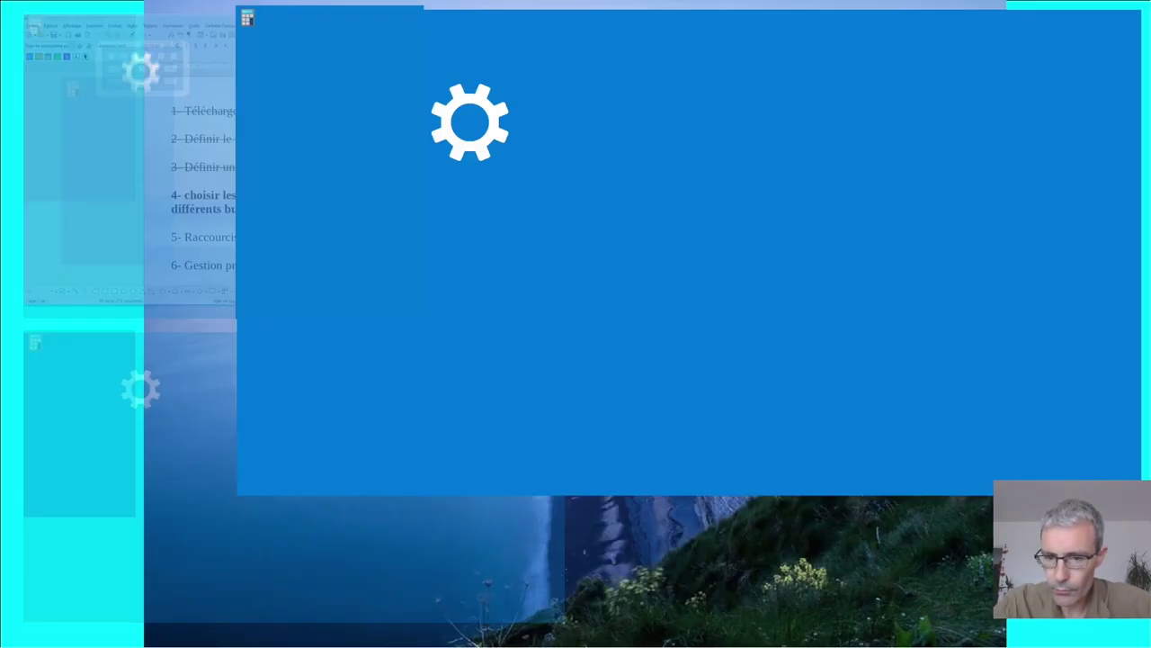
click(396, 223)
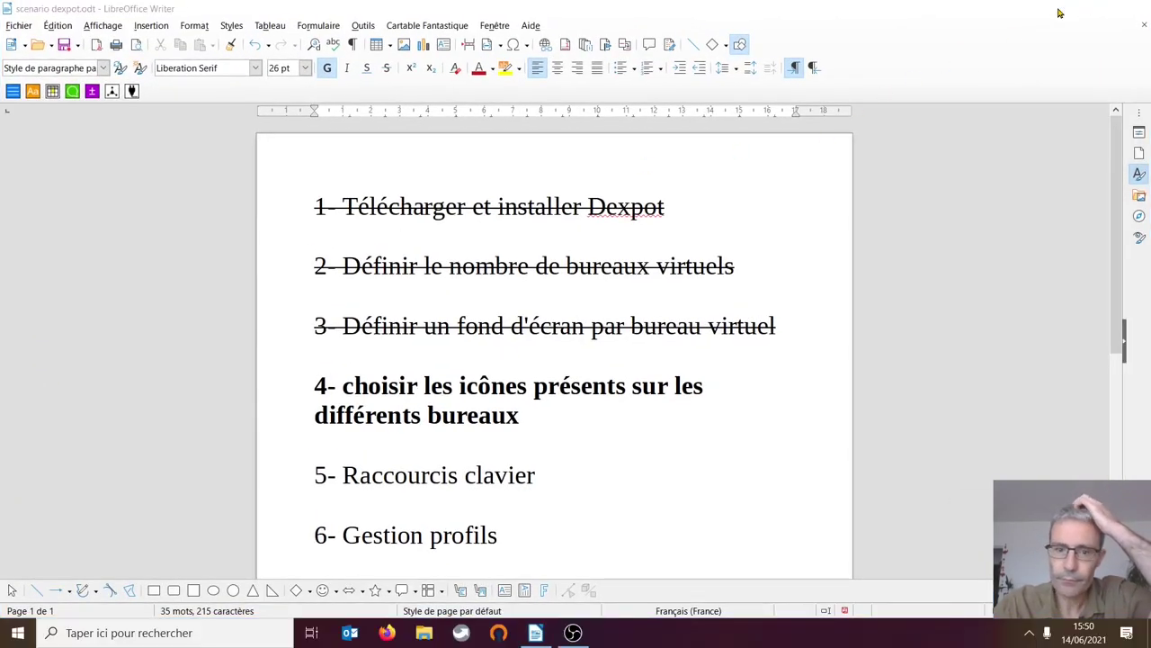
click(1060, 12)
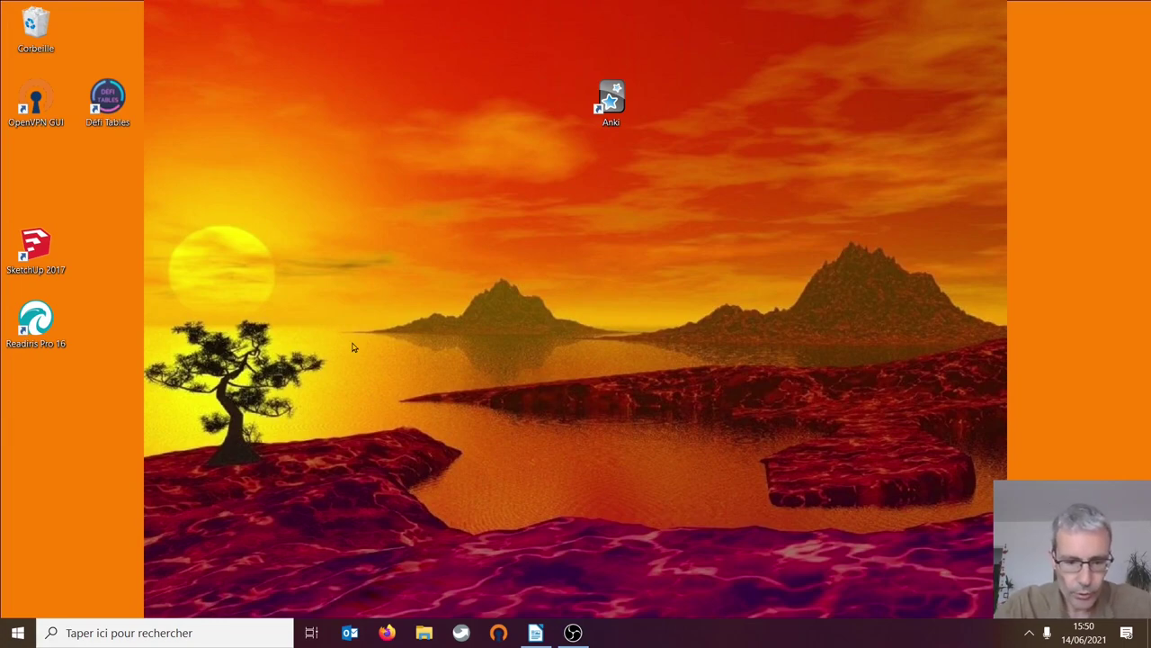
- Open the DEXPOT TEMP folder in Documents and move the GeoGebra shortcut from it onto the first desktop
click(424, 633)
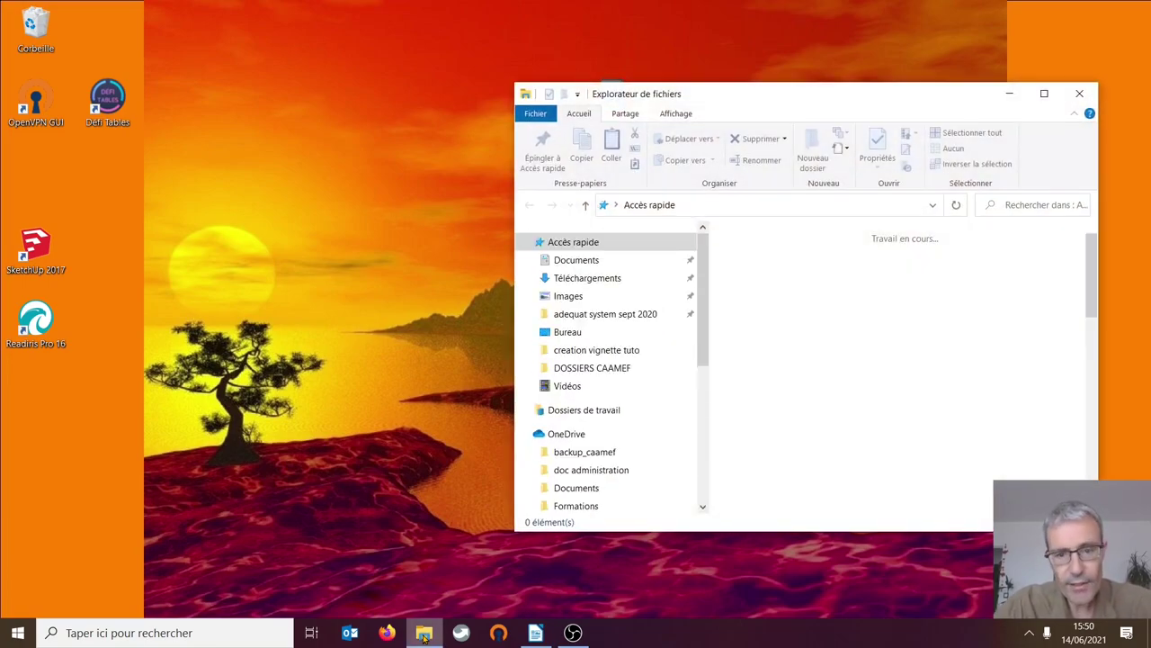
click(577, 261)
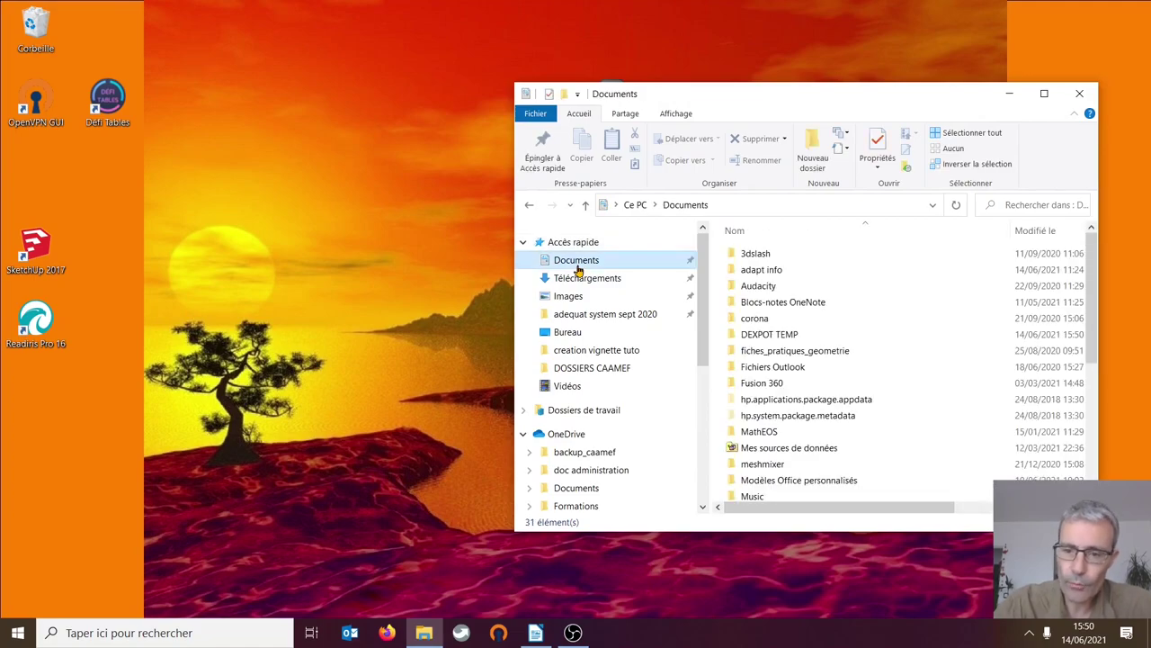
double_click(772, 338)
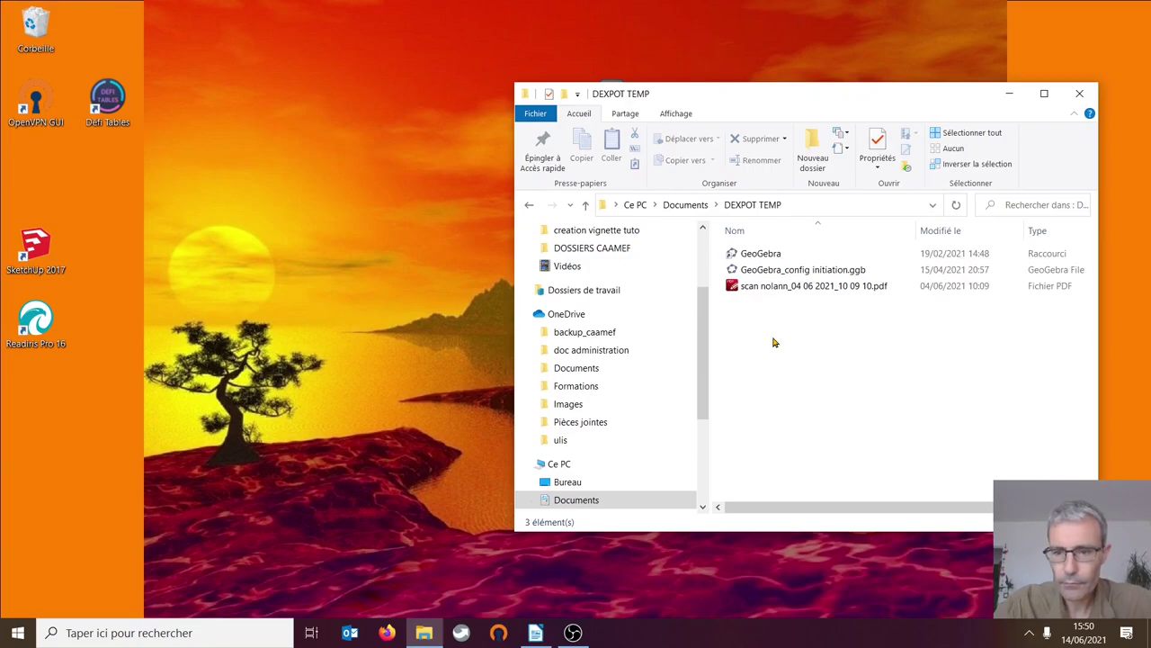
click(753, 259)
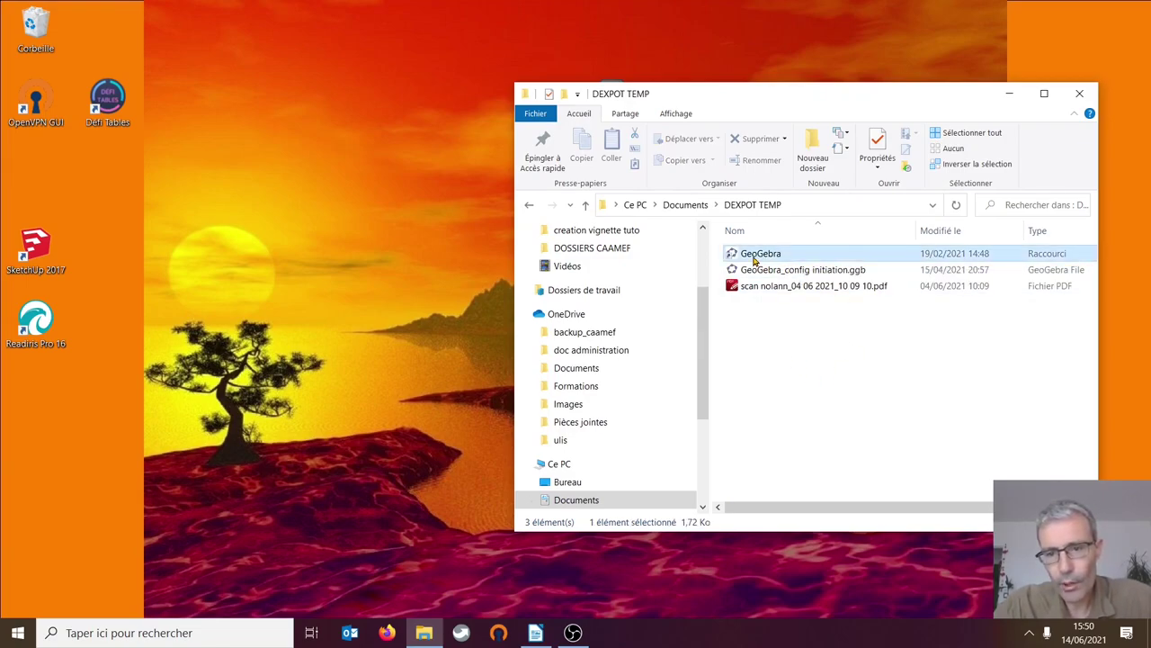
right_click(753, 259)
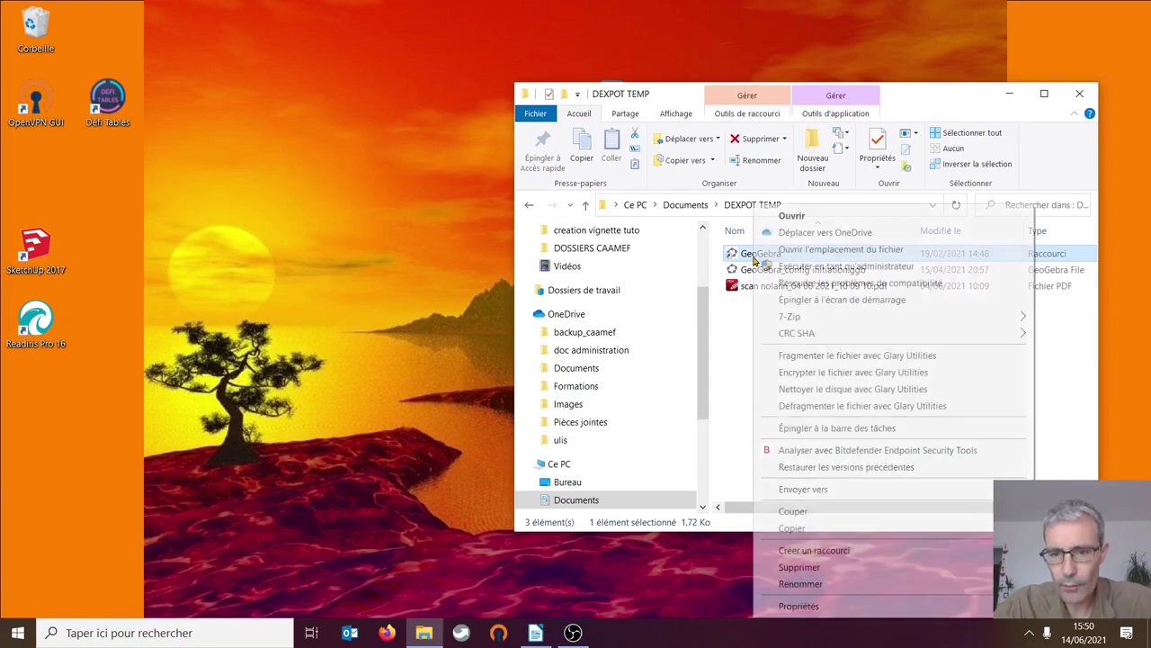
click(793, 510)
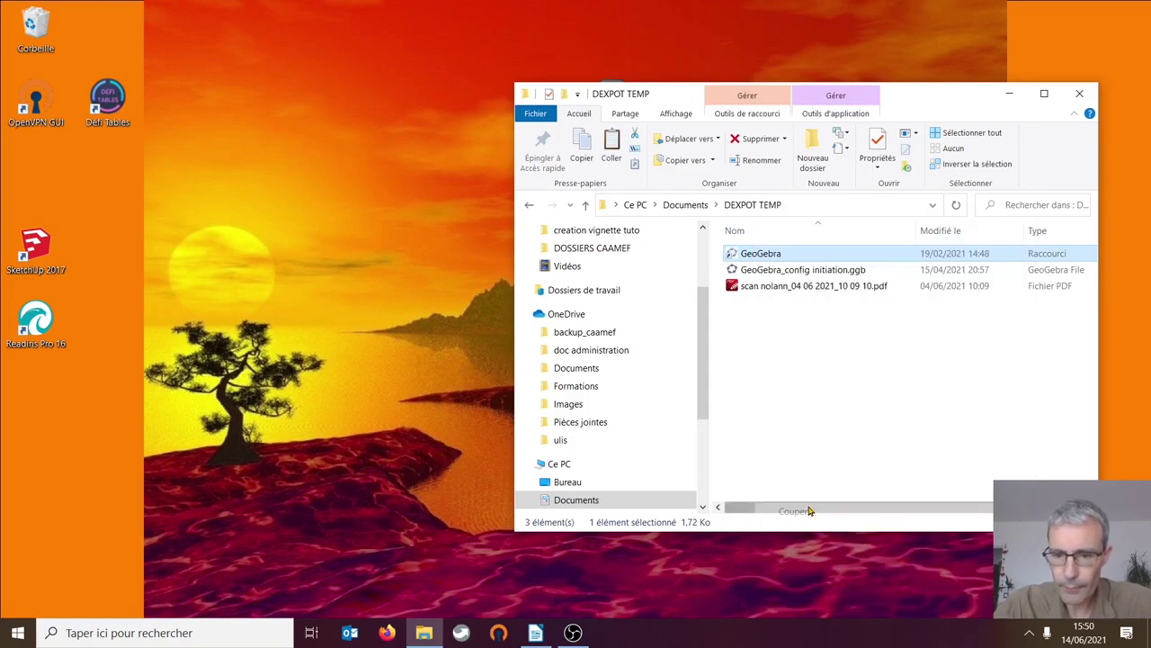
right_click(250, 283)
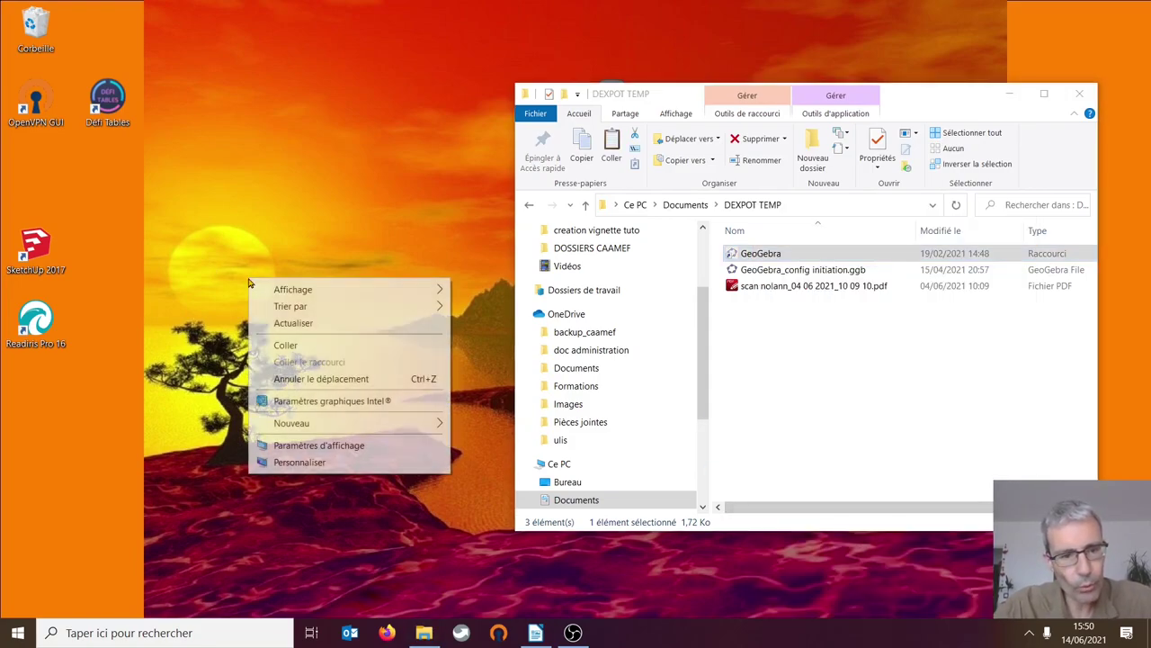
click(286, 344)
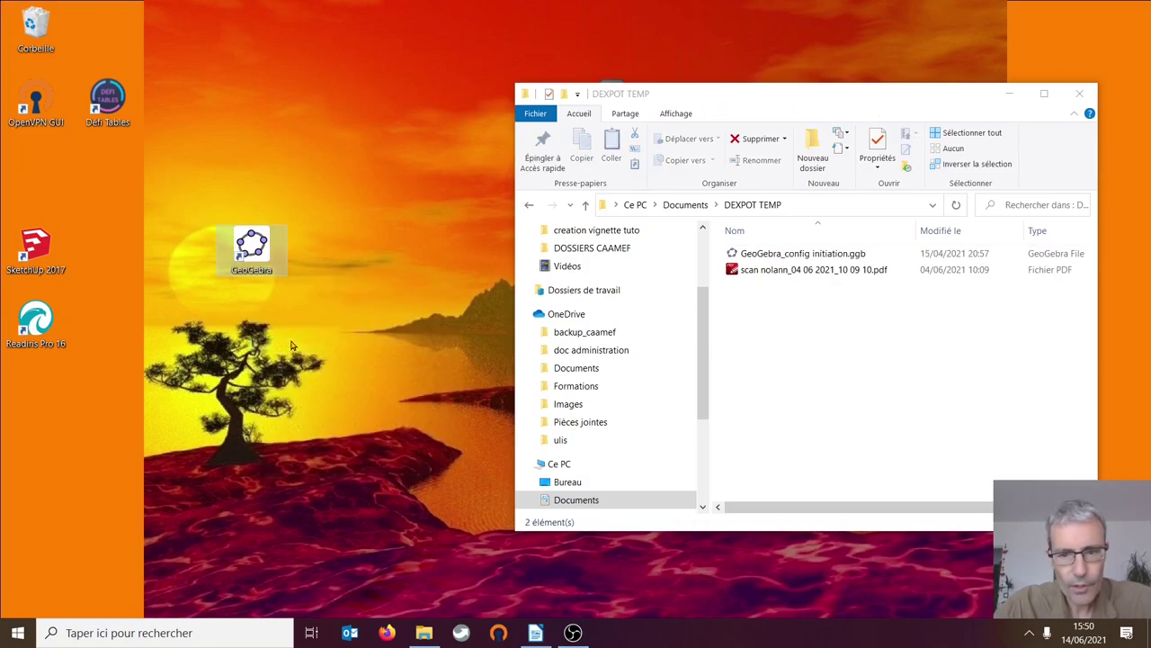
- Move GeoGebra_config initiation.ggb from the DEXPOT TEMP folder onto the first desktop
right_click(763, 257)
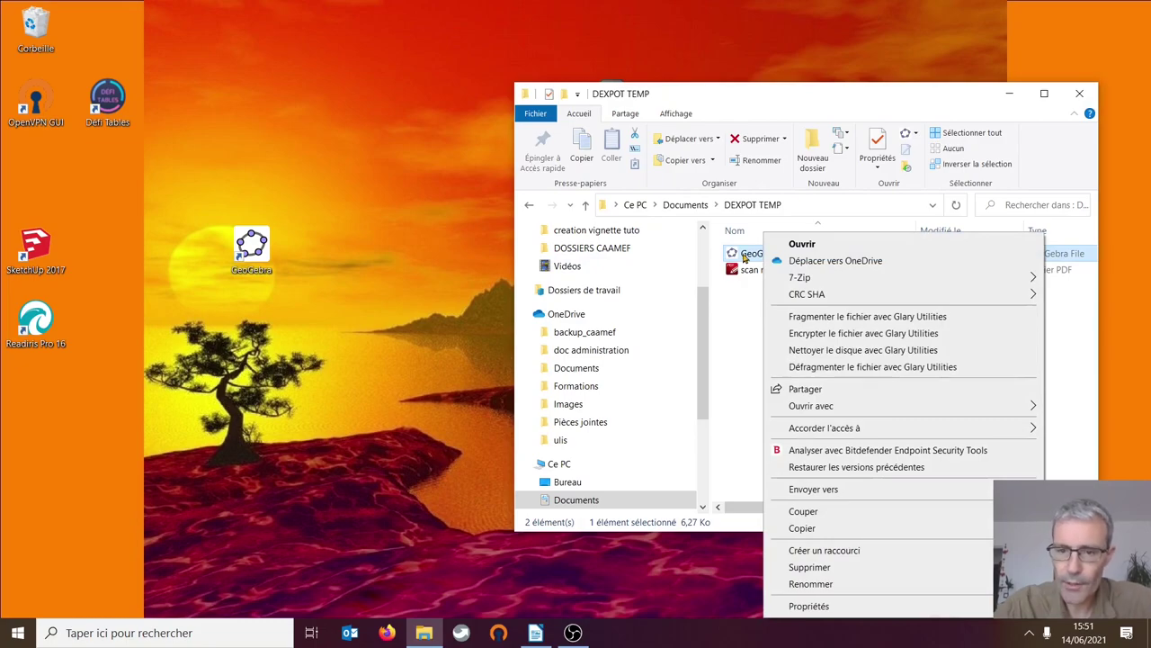
click(791, 511)
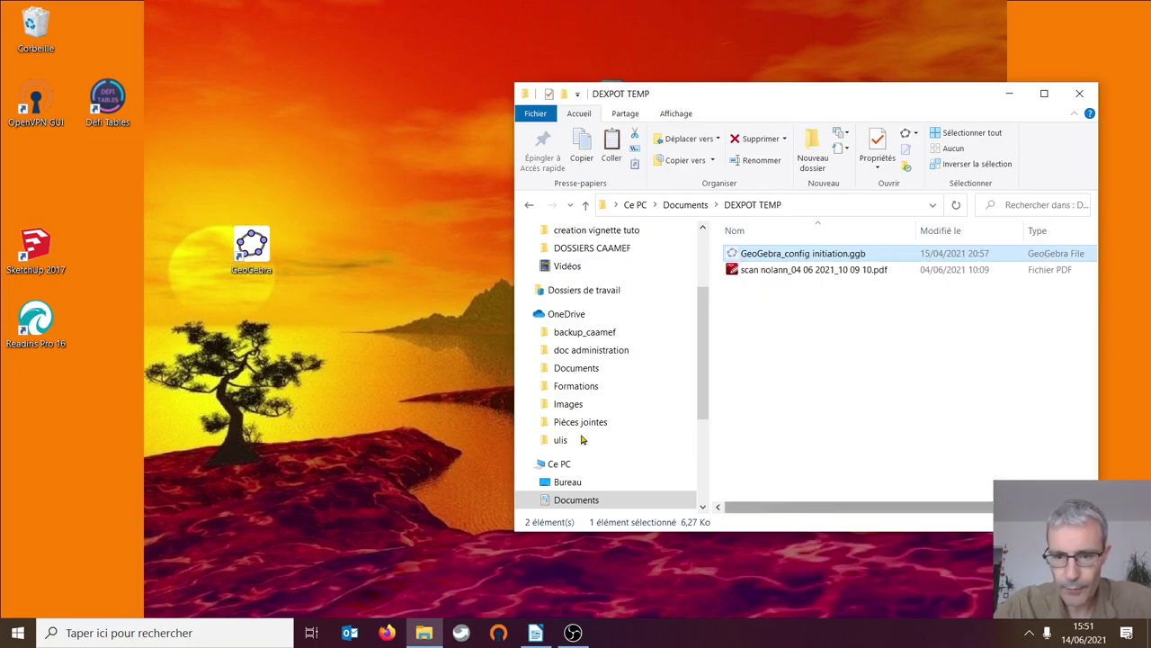
right_click(322, 394)
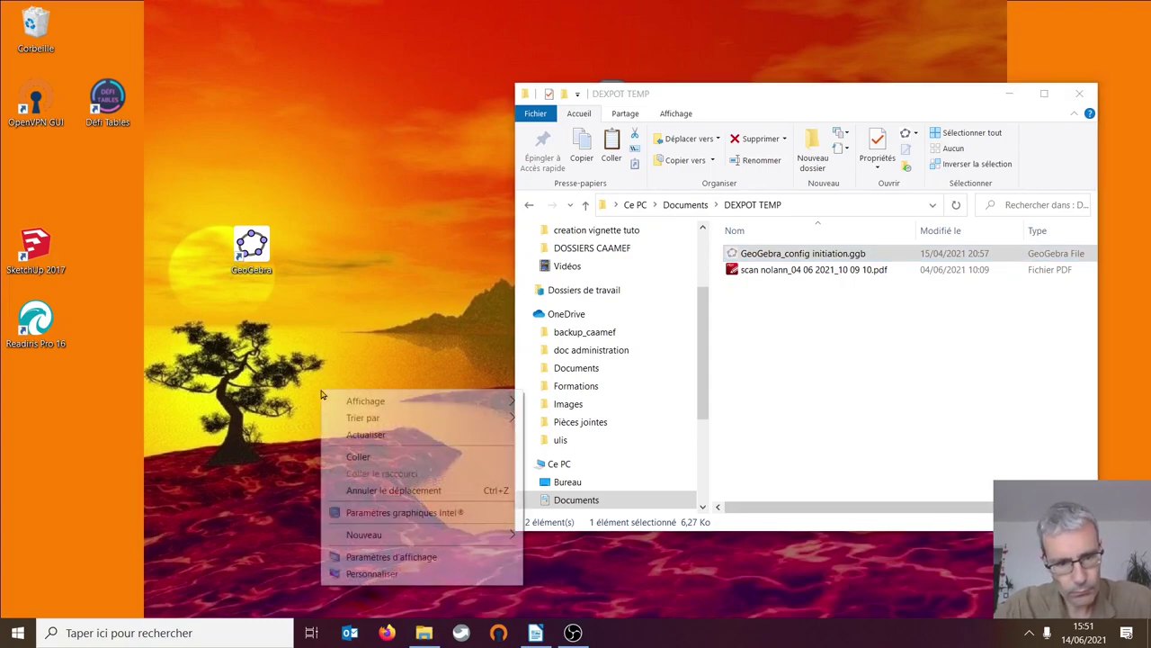
click(360, 458)
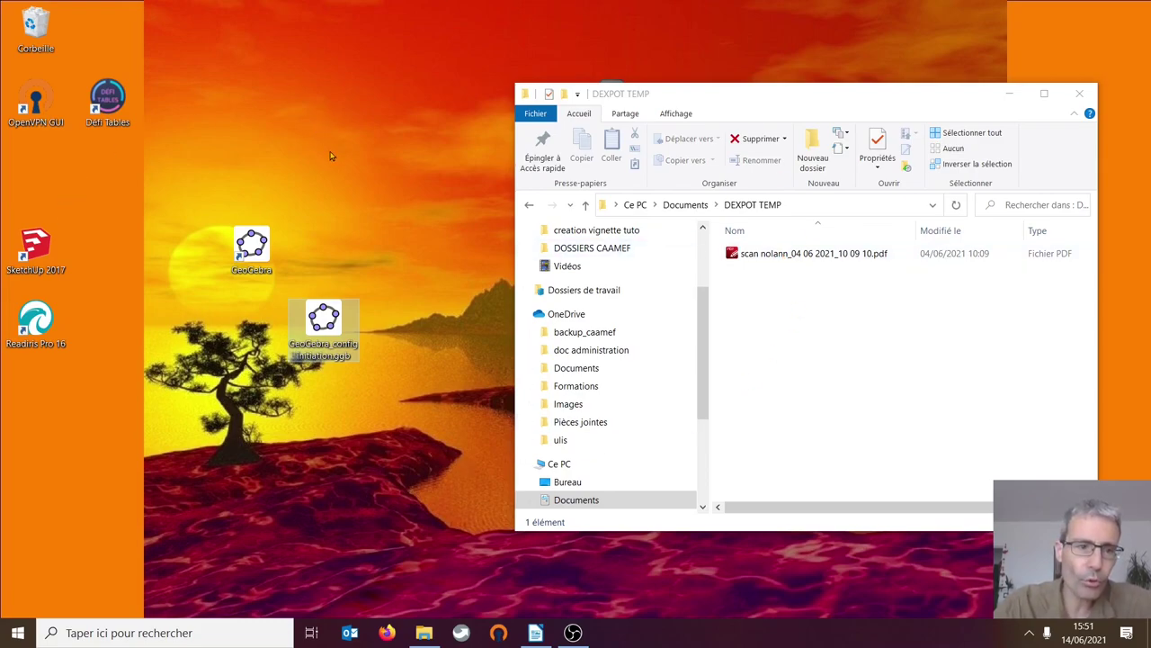
- Close the folder window and switch to the third desktop through the full-screen preview of all desktops
click(1082, 93)
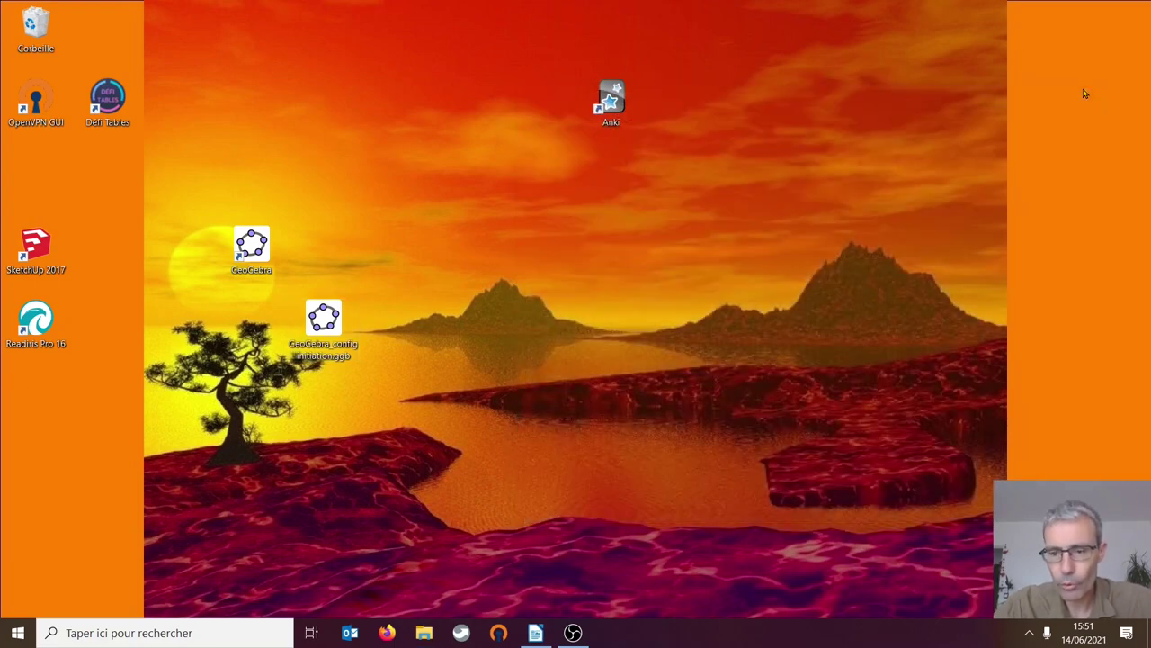
click(1029, 632)
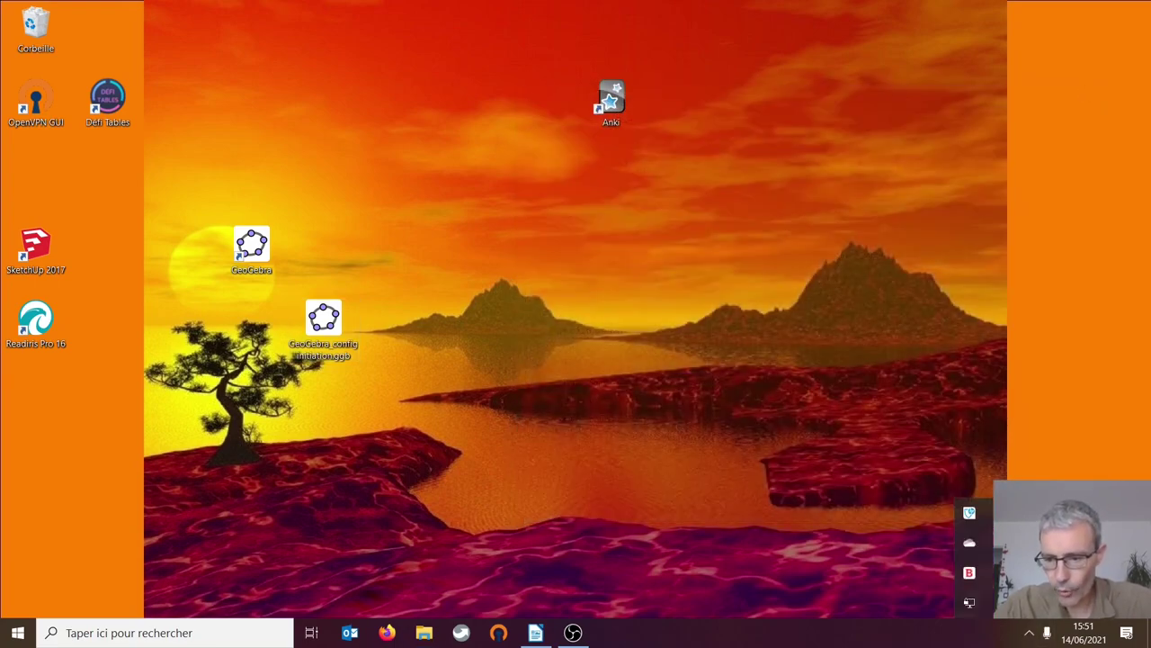
click(970, 602)
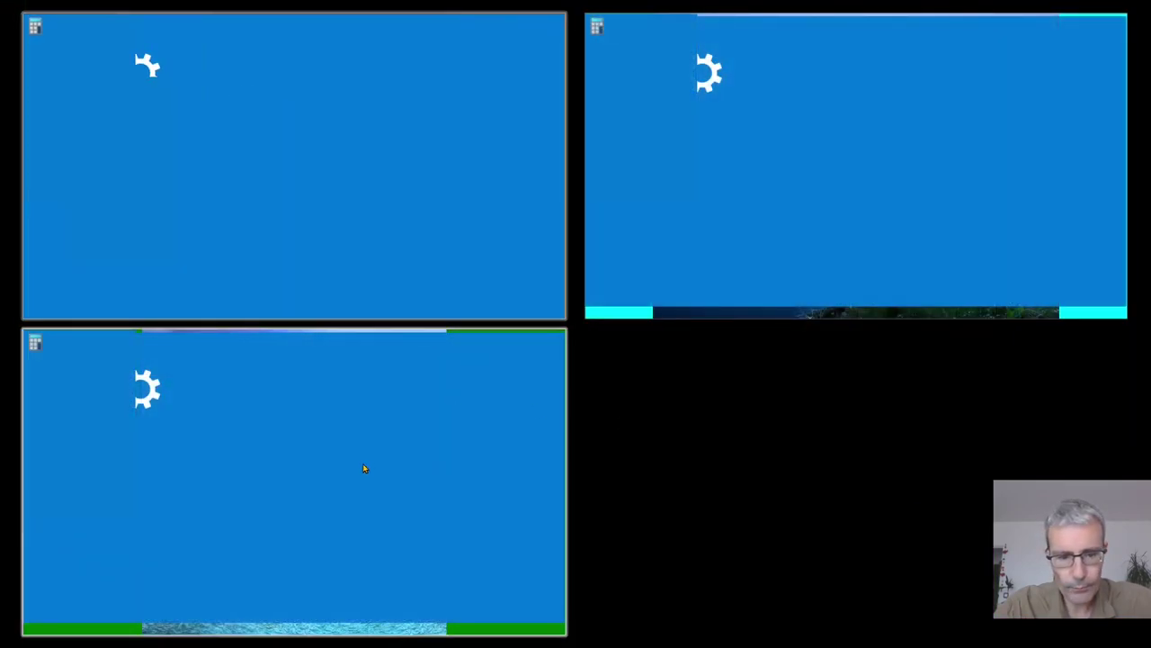
click(363, 467)
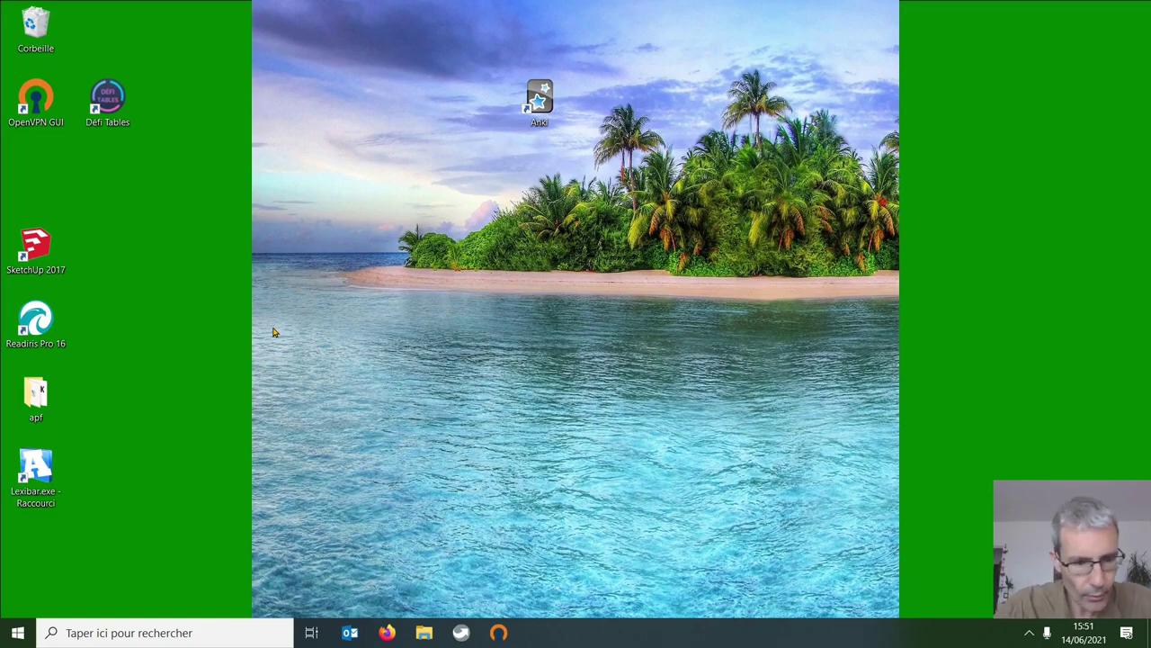
- Open the DEXPOT TEMP folder in Documents and move the scanned PDF from it onto the third desktop
click(425, 634)
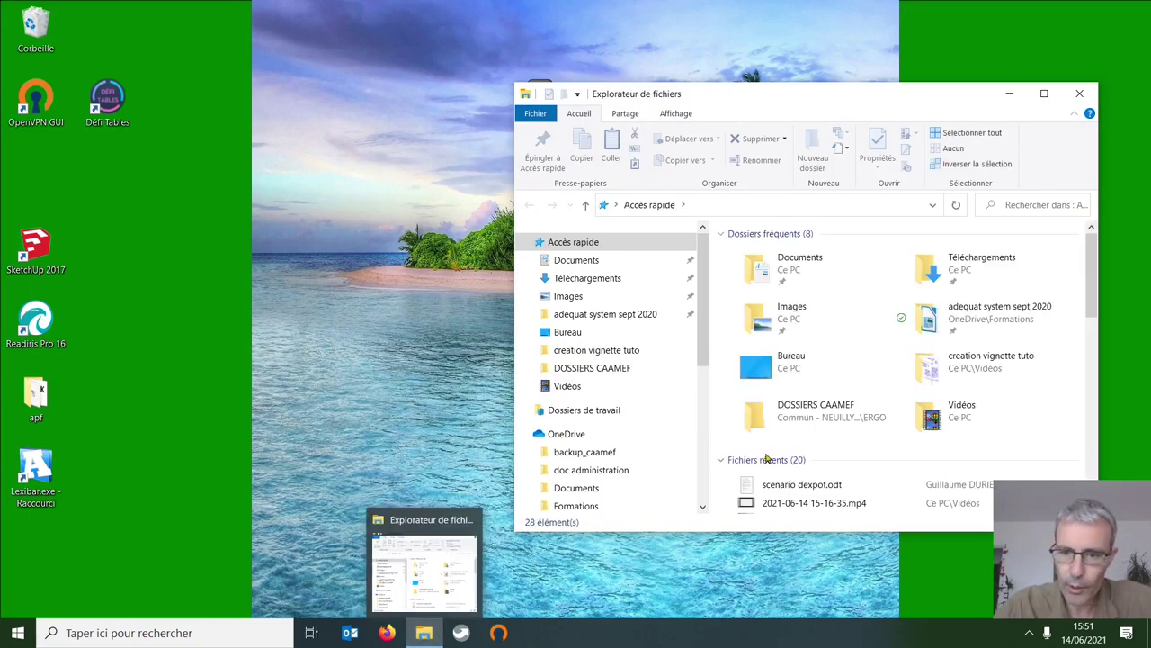
click(575, 261)
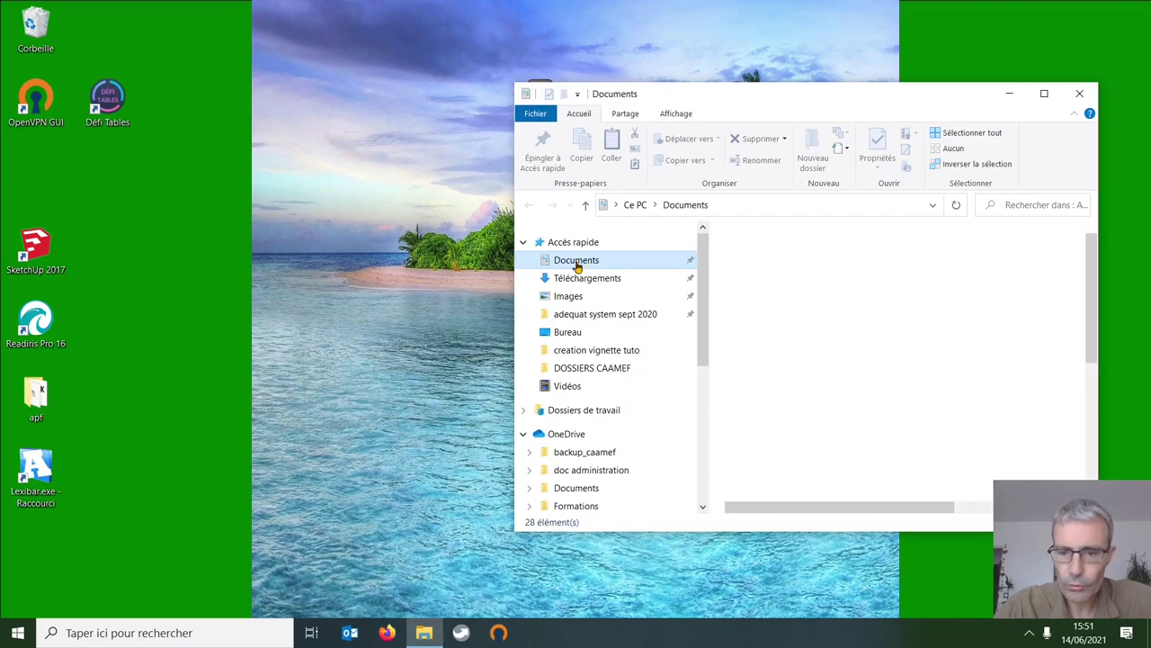
double_click(772, 336)
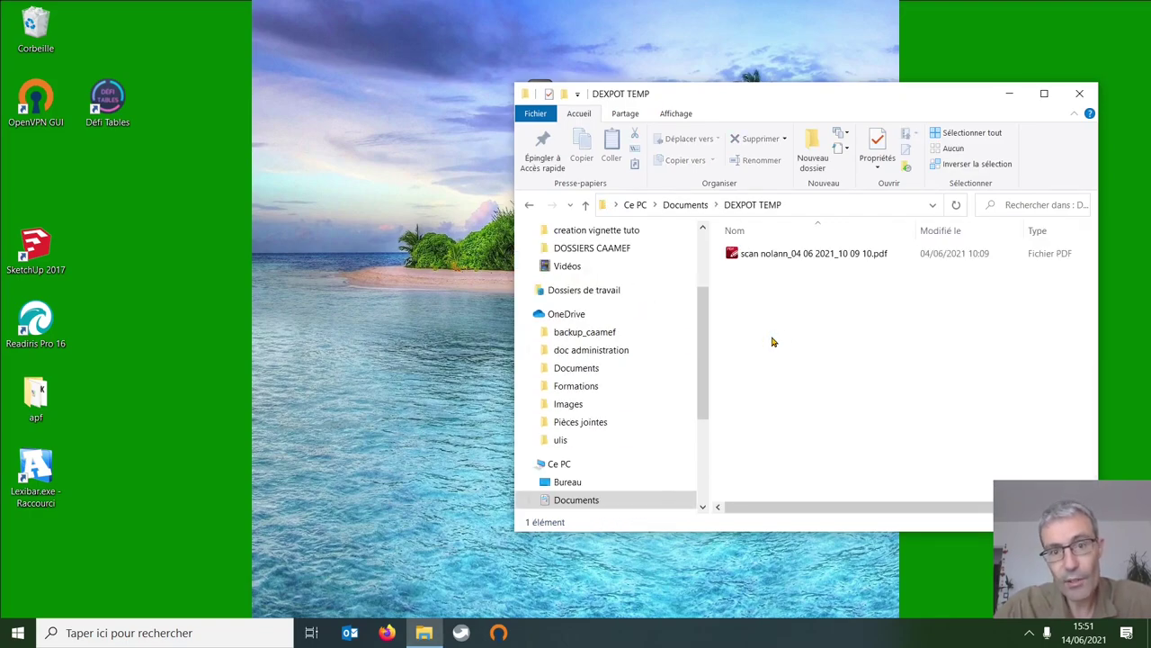
right_click(802, 254)
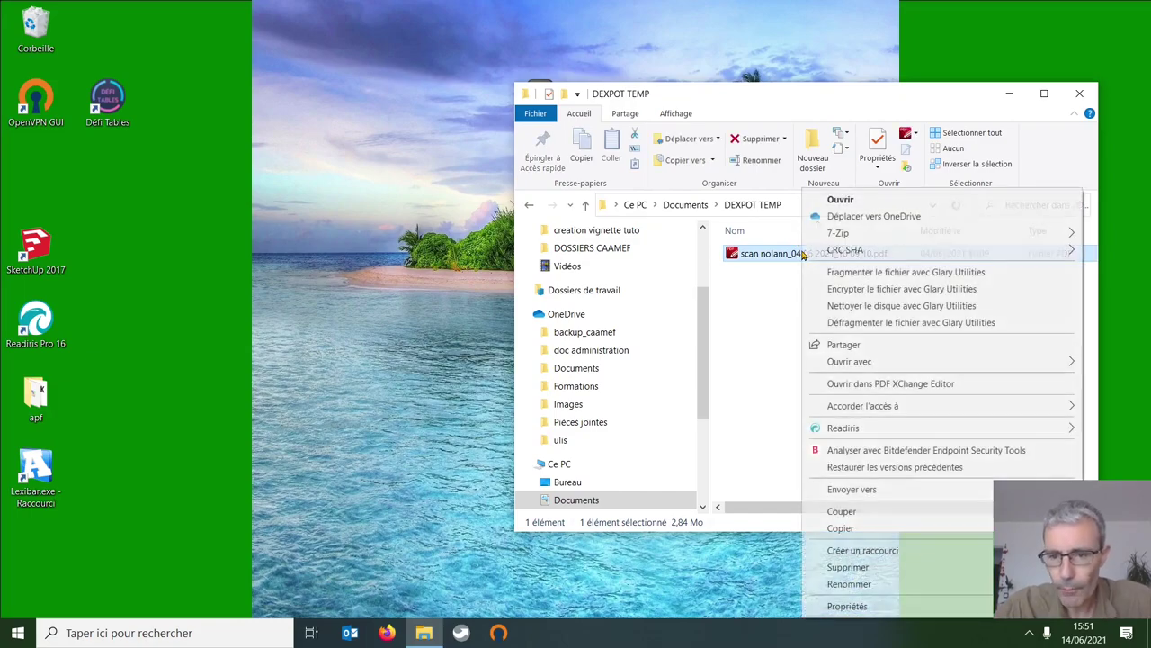
click(844, 511)
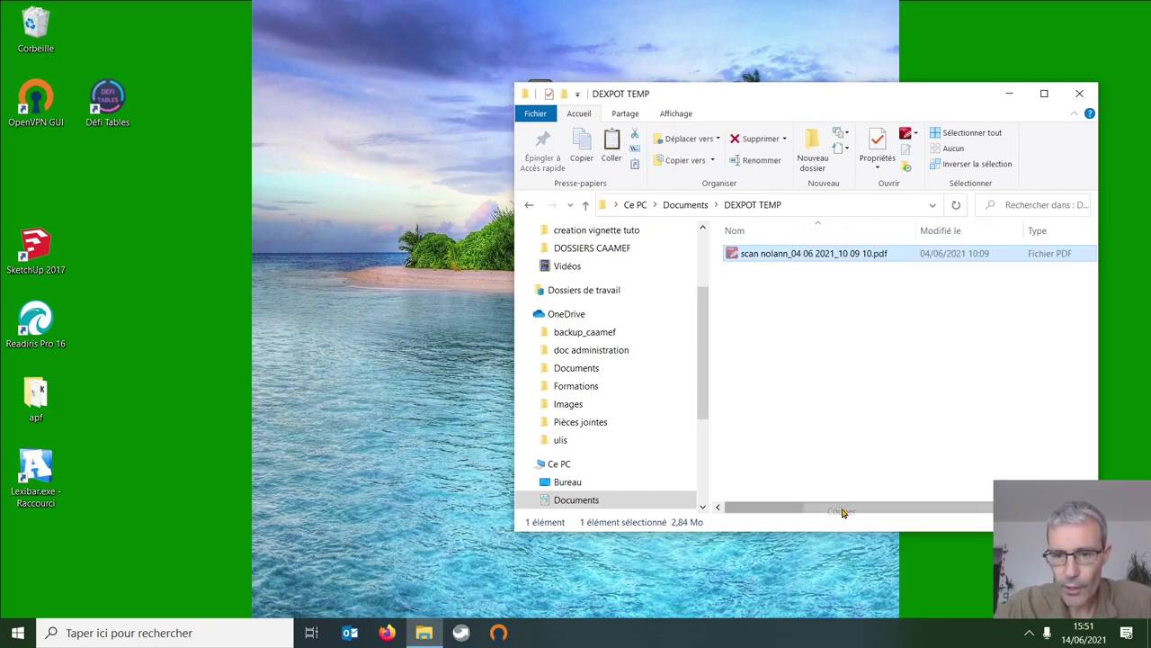
right_click(307, 301)
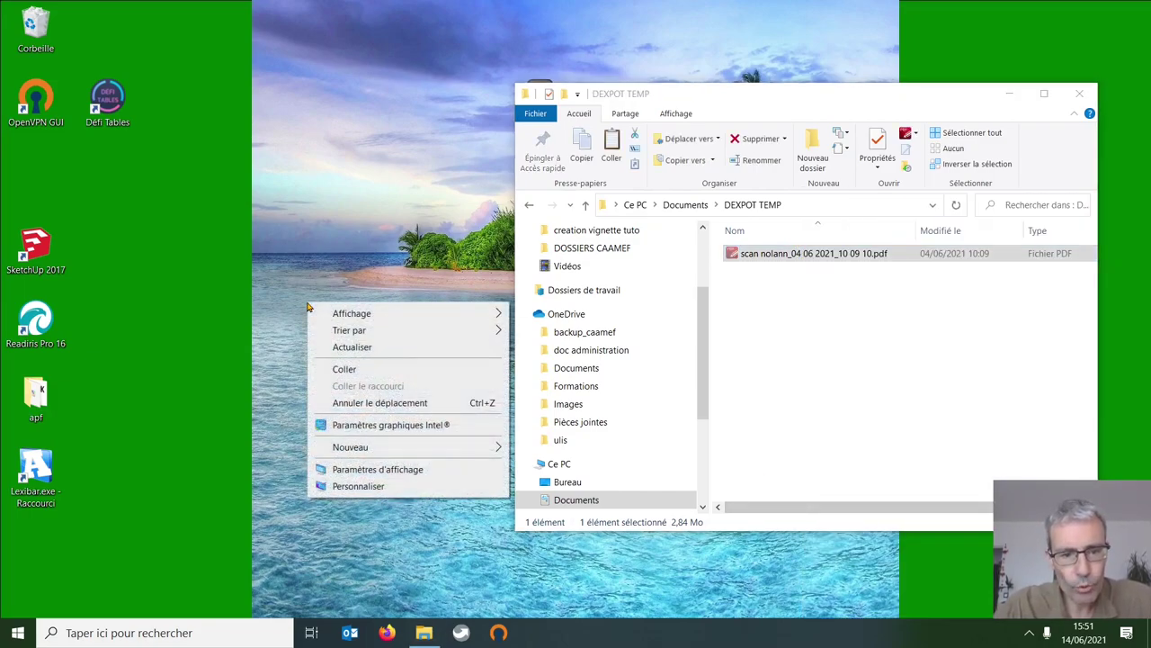
click(345, 369)
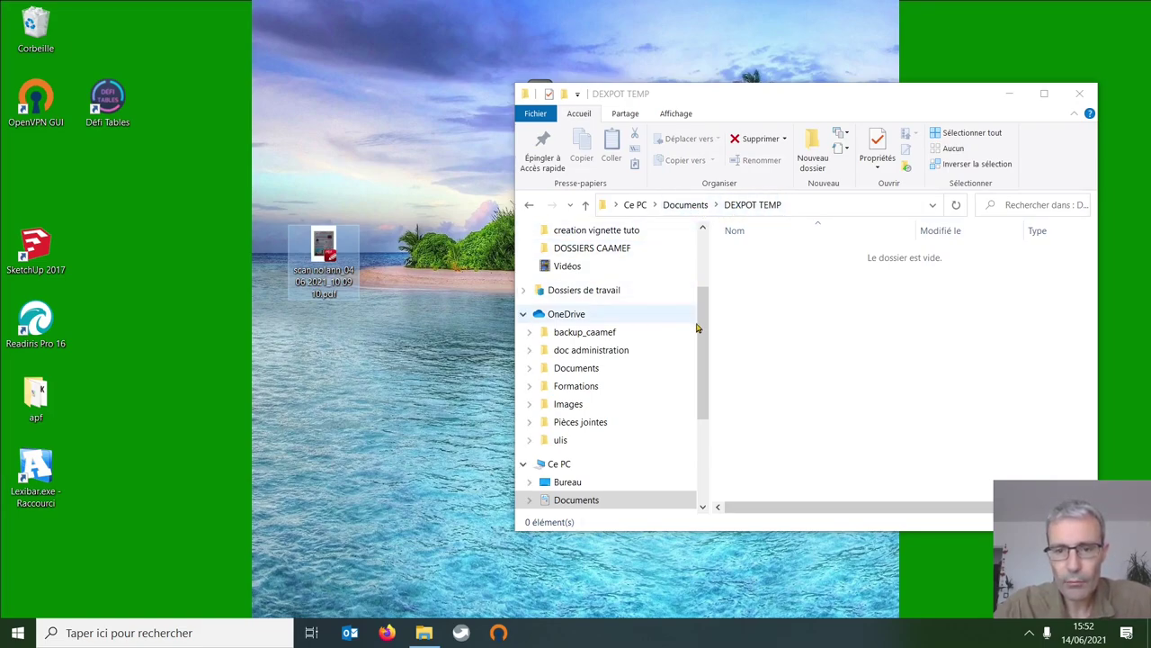
- Delete the DEXPOT TEMP folder from Documents, close the folder window and reposition the scanned PDF's icon beside the Readiris Pro 16 shortcut
click(687, 206)
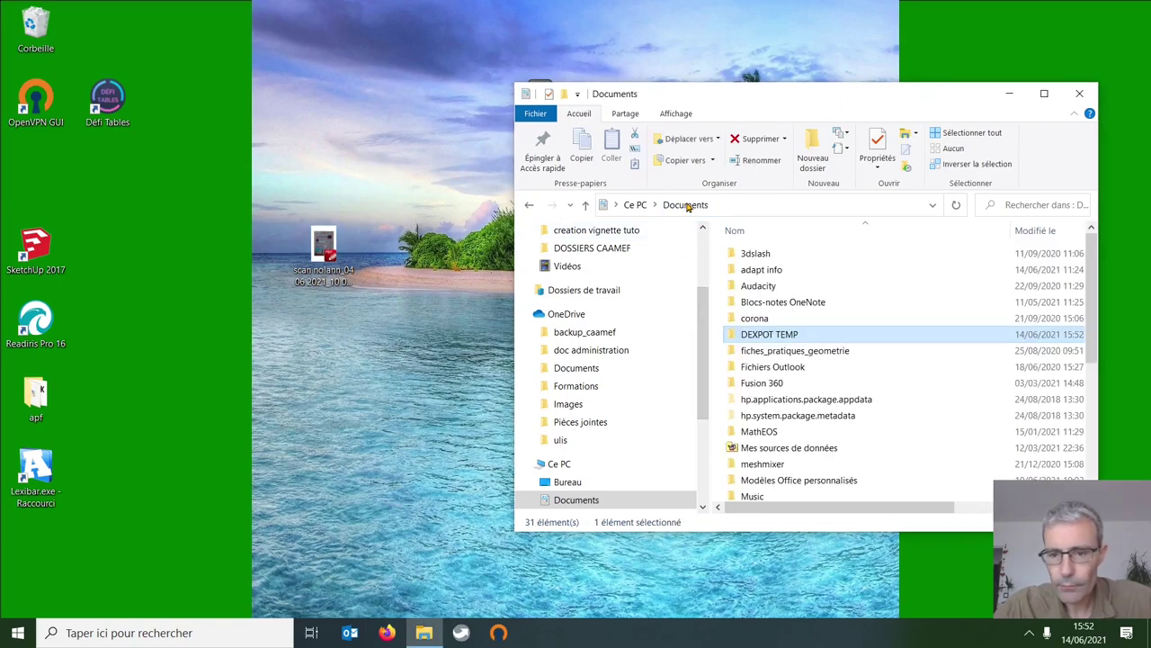
right_click(759, 340)
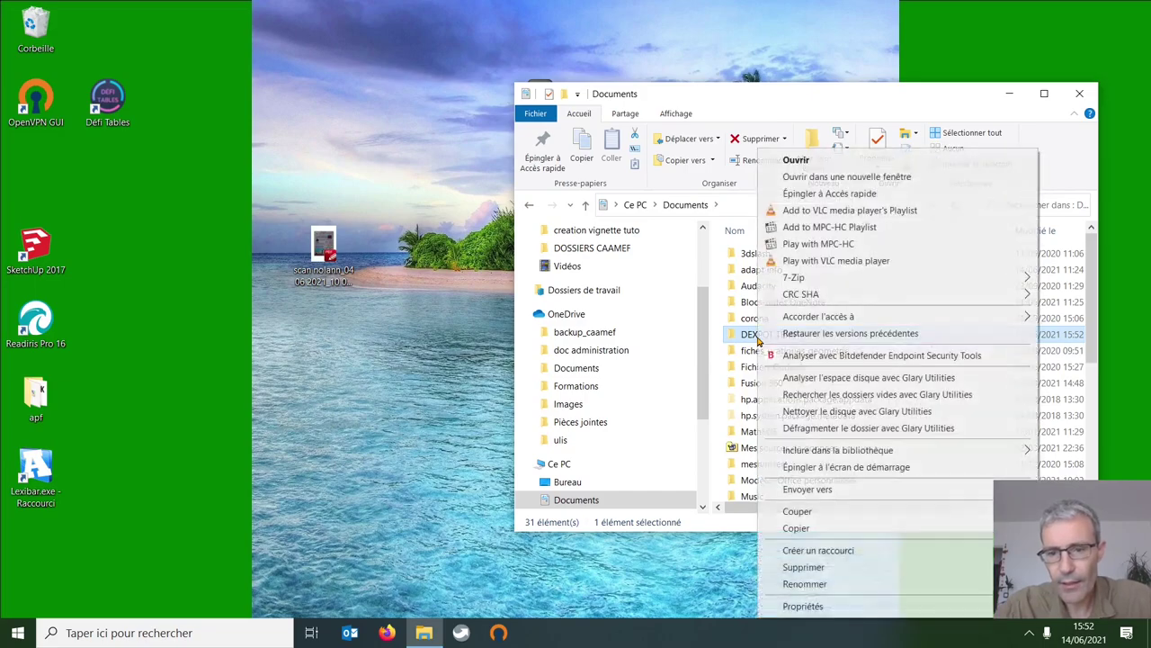
click(815, 567)
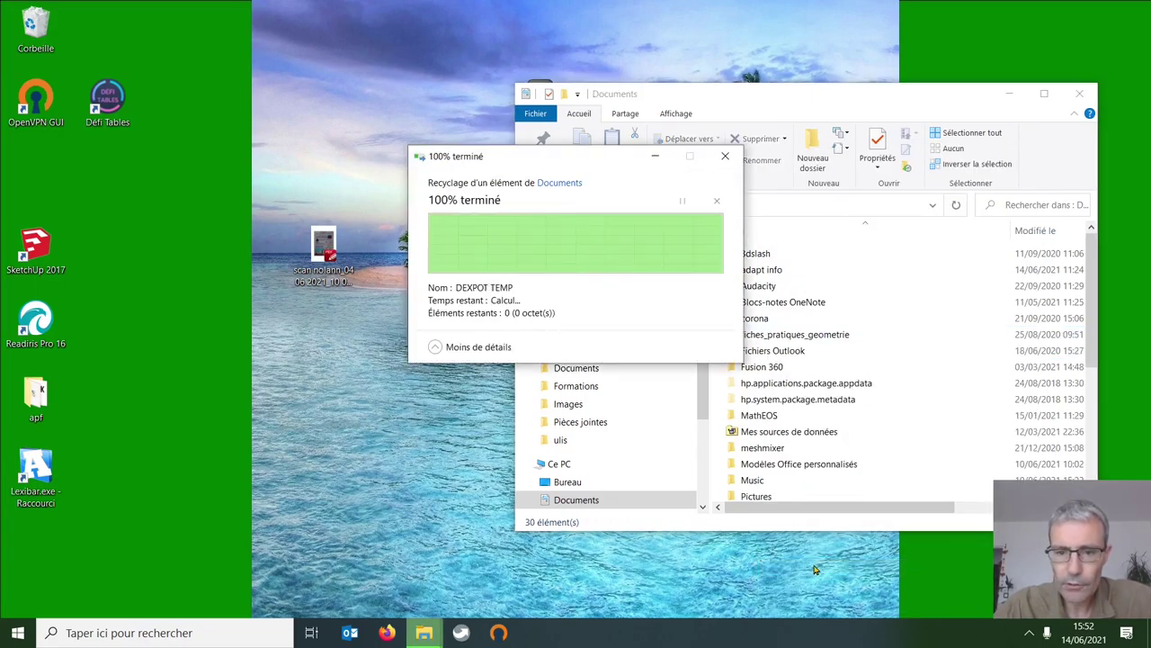
click(1079, 94)
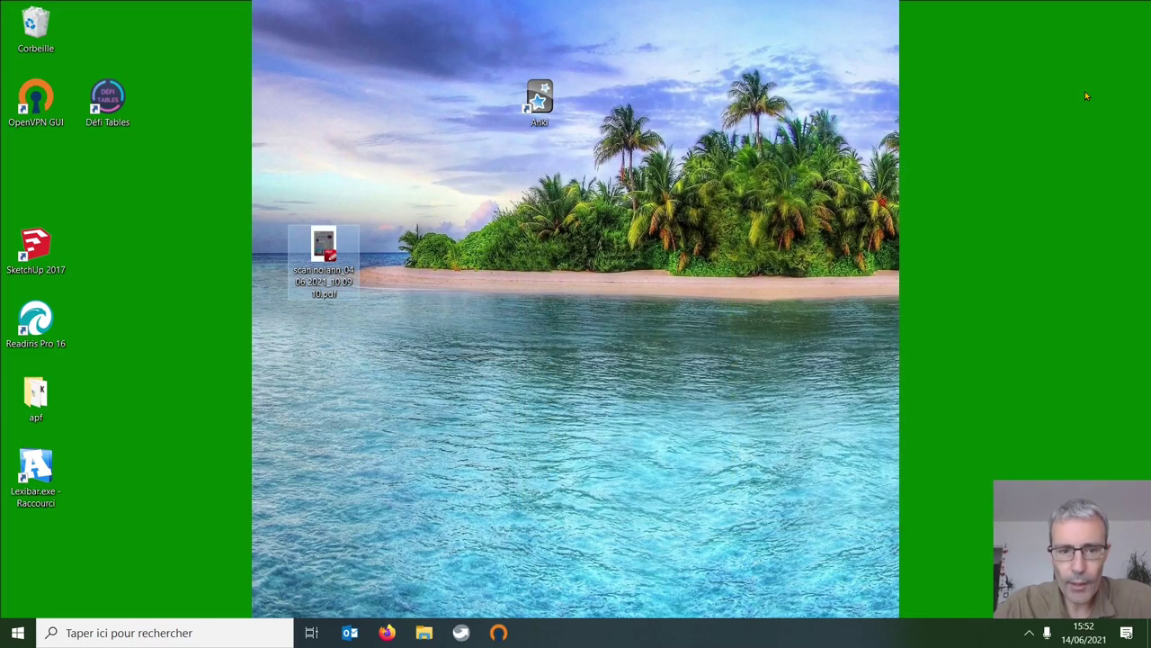
drag(357, 285, 194, 358)
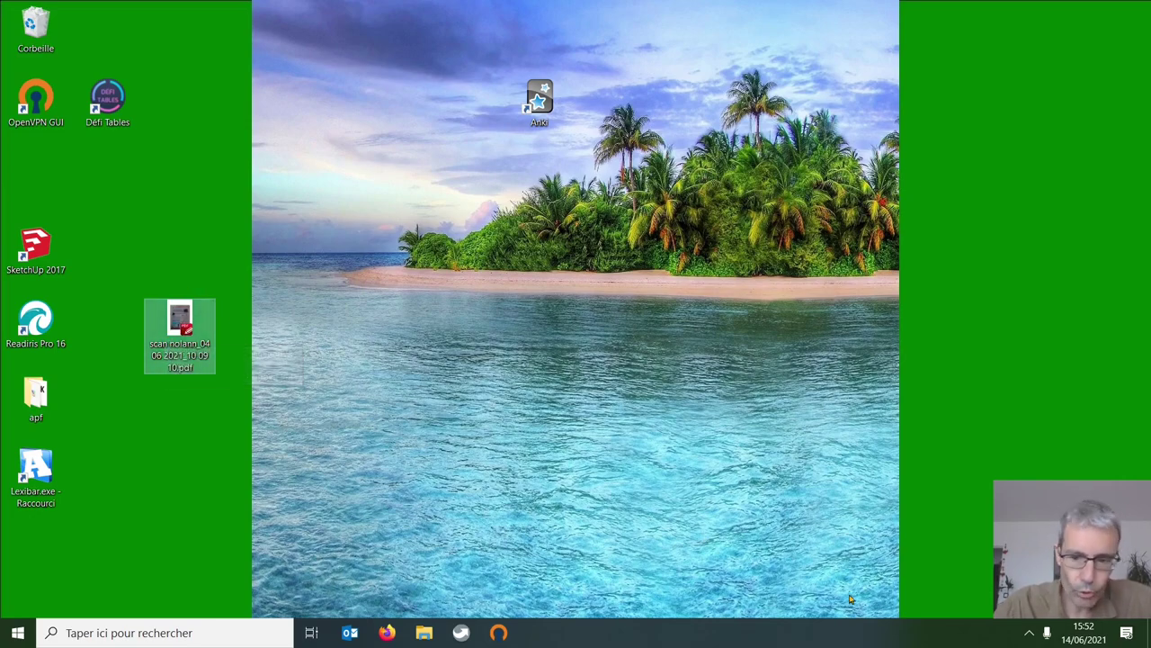
- Check the icons on the first and second desktops through the full-screen preview, ending on the first desktop
click(1030, 634)
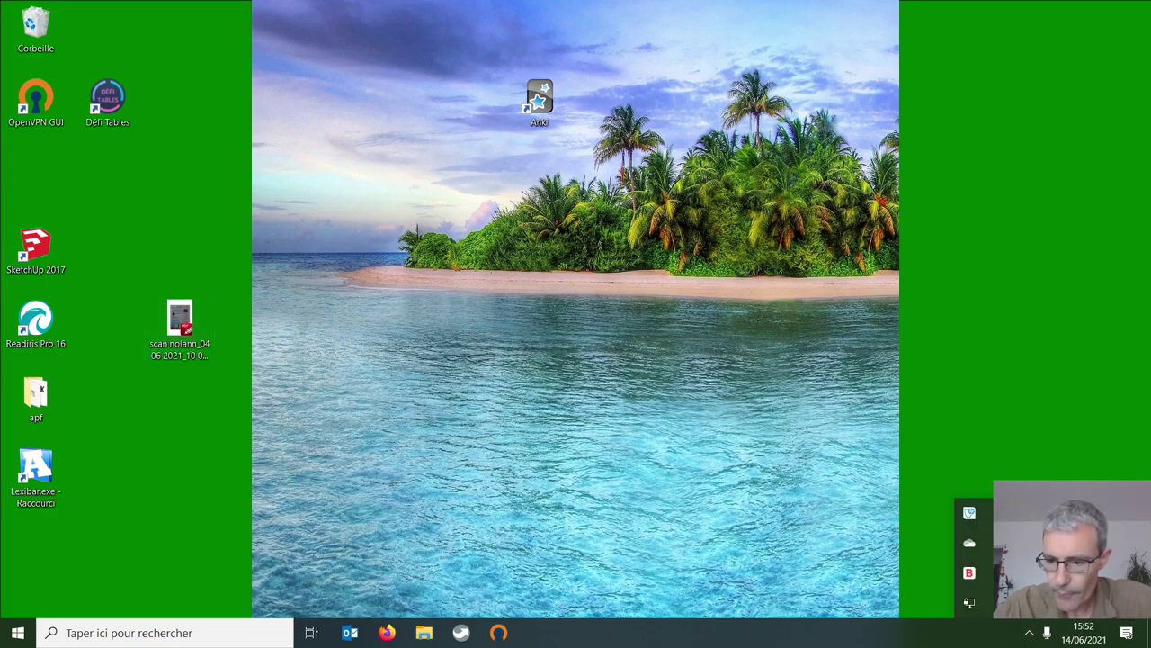
click(968, 513)
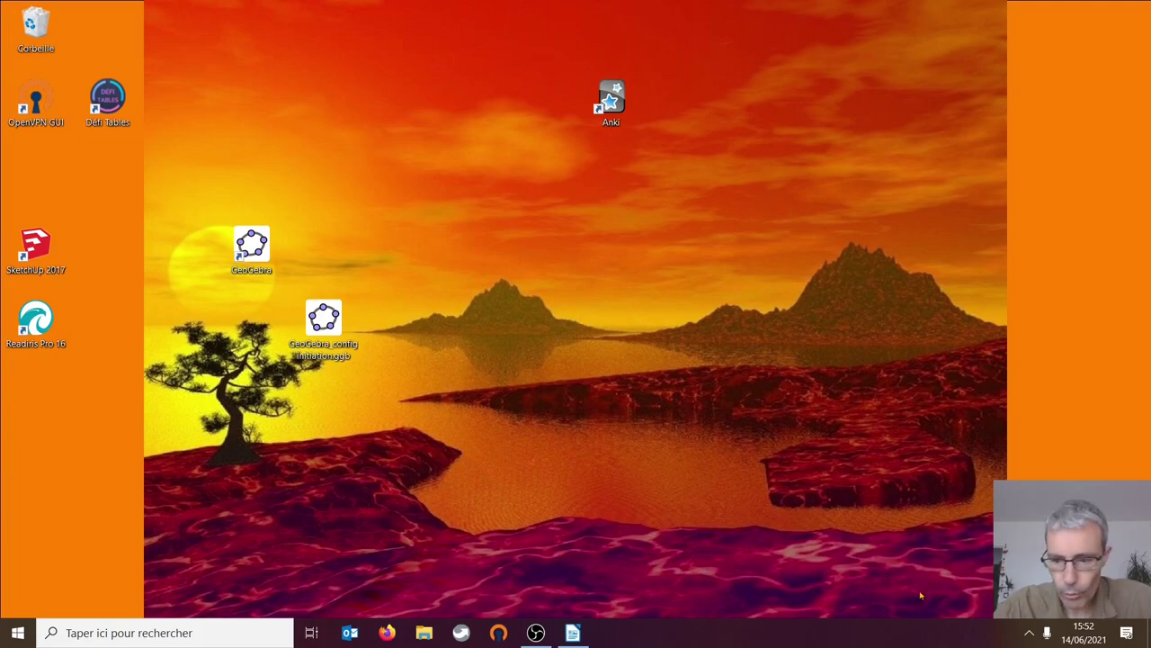
click(1030, 634)
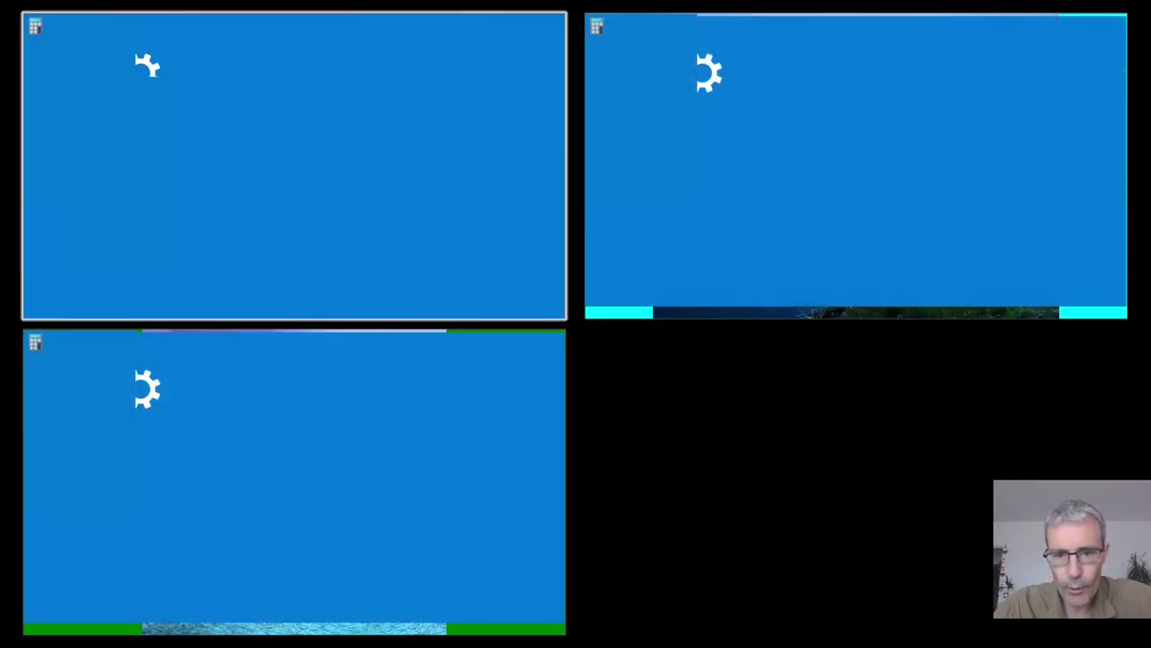
click(834, 168)
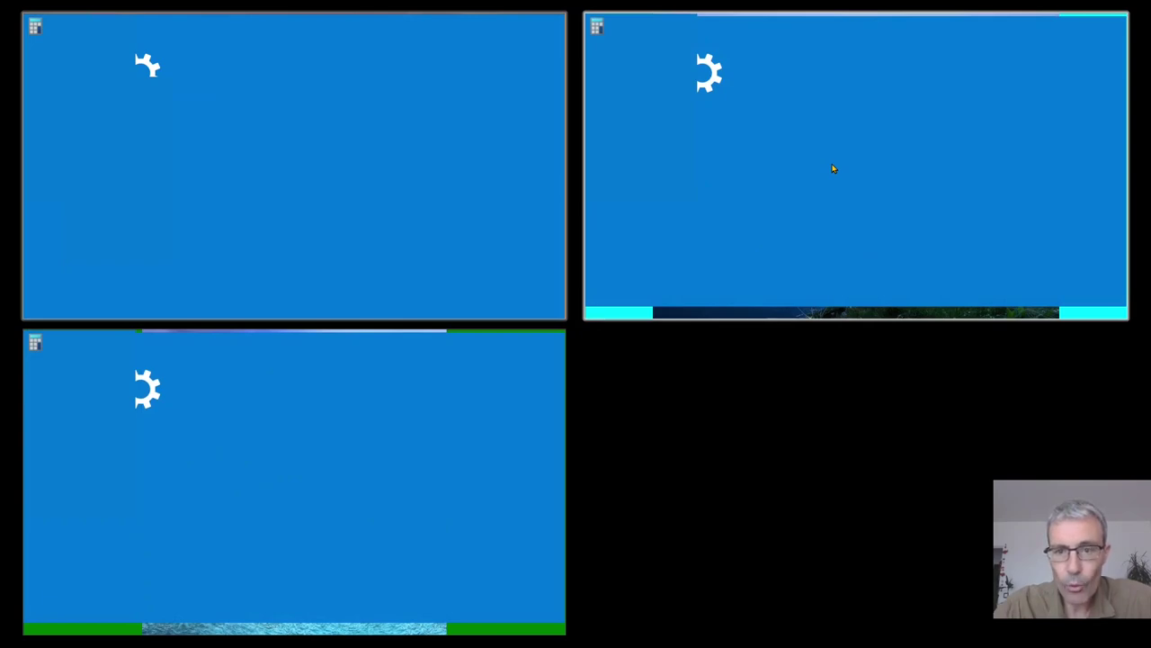
double_click(787, 167)
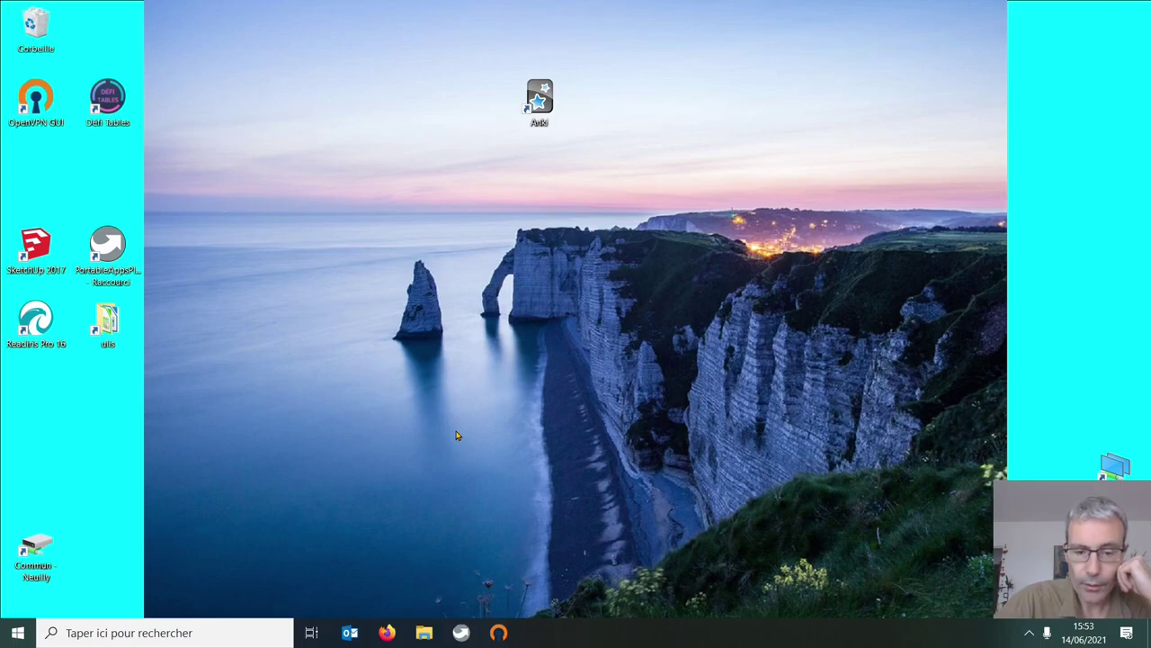
click(1029, 633)
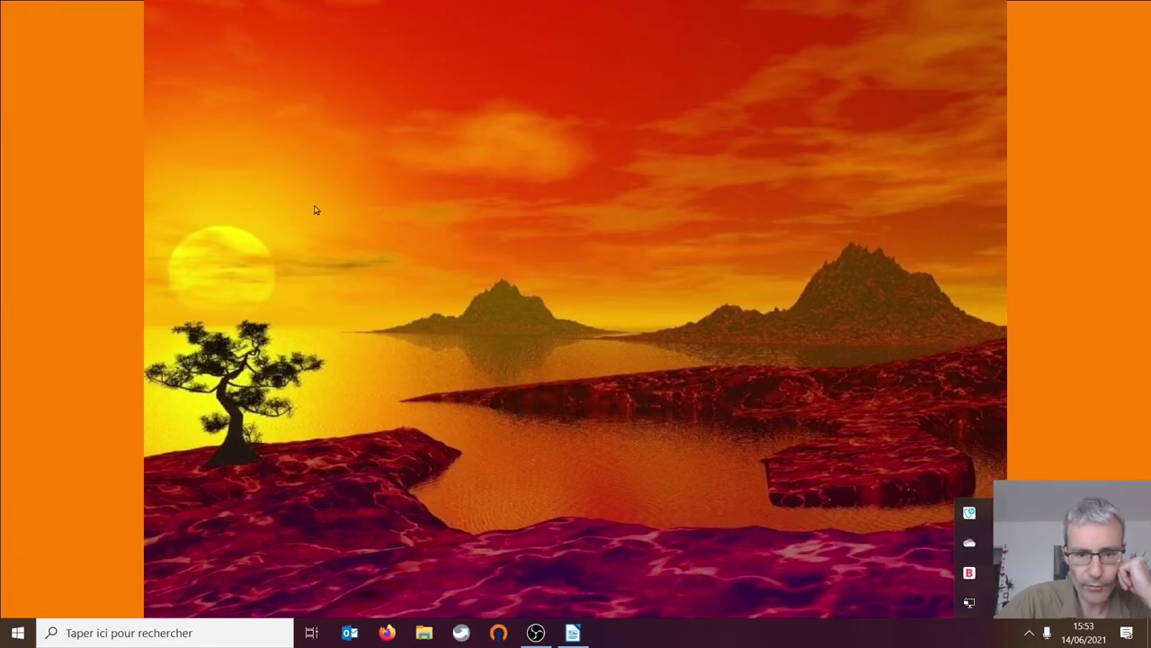
- Strike through item 4 about choosing the desktop icons in the scenario document and minimize the document
click(572, 632)
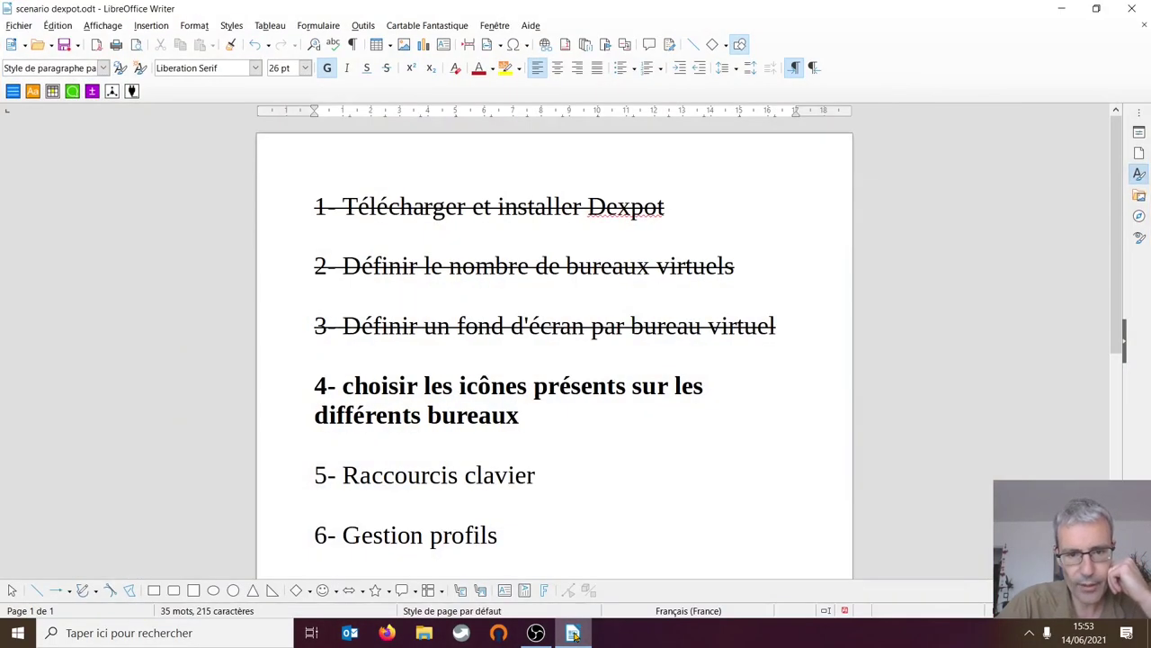
drag(549, 416, 301, 385)
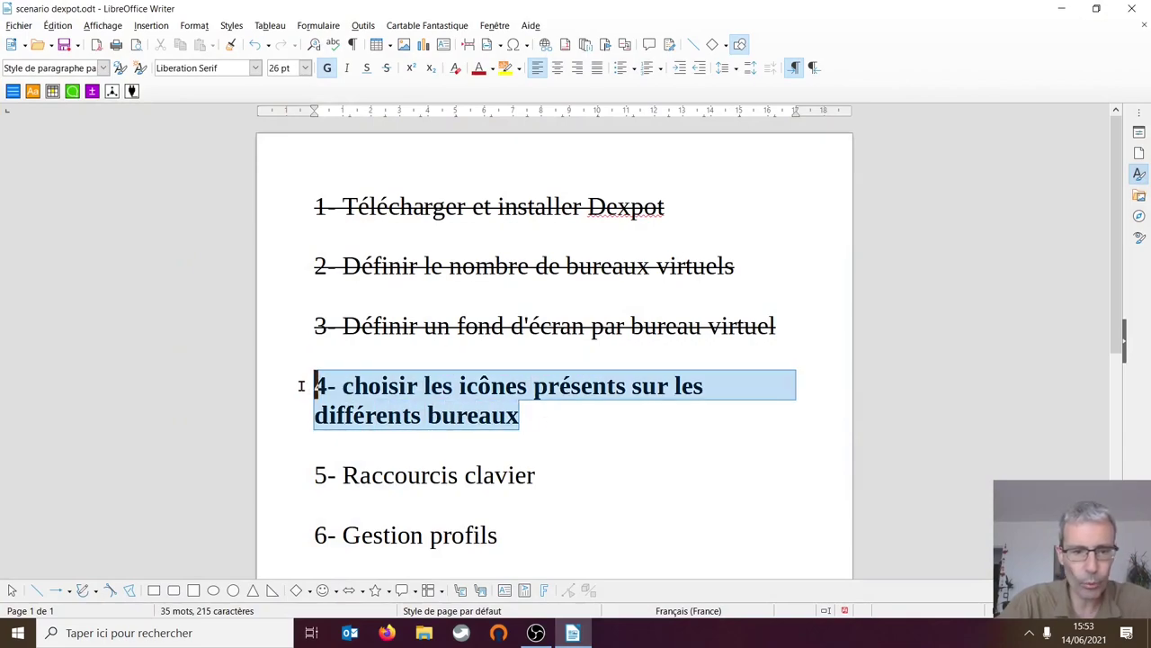
click(387, 69)
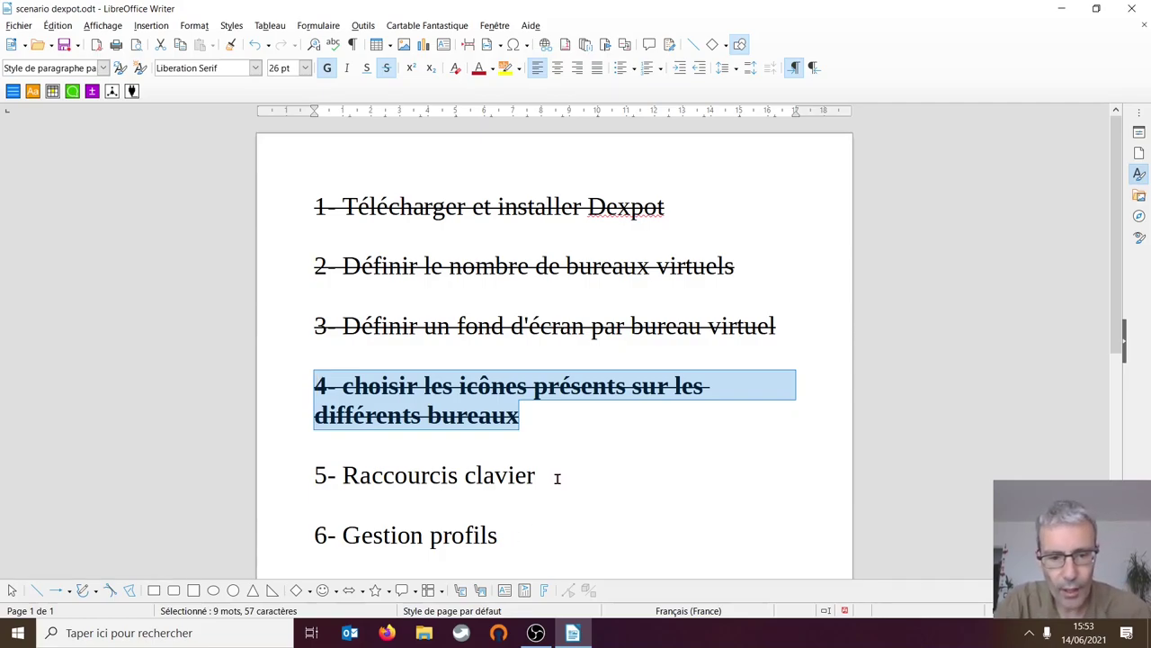
click(1062, 13)
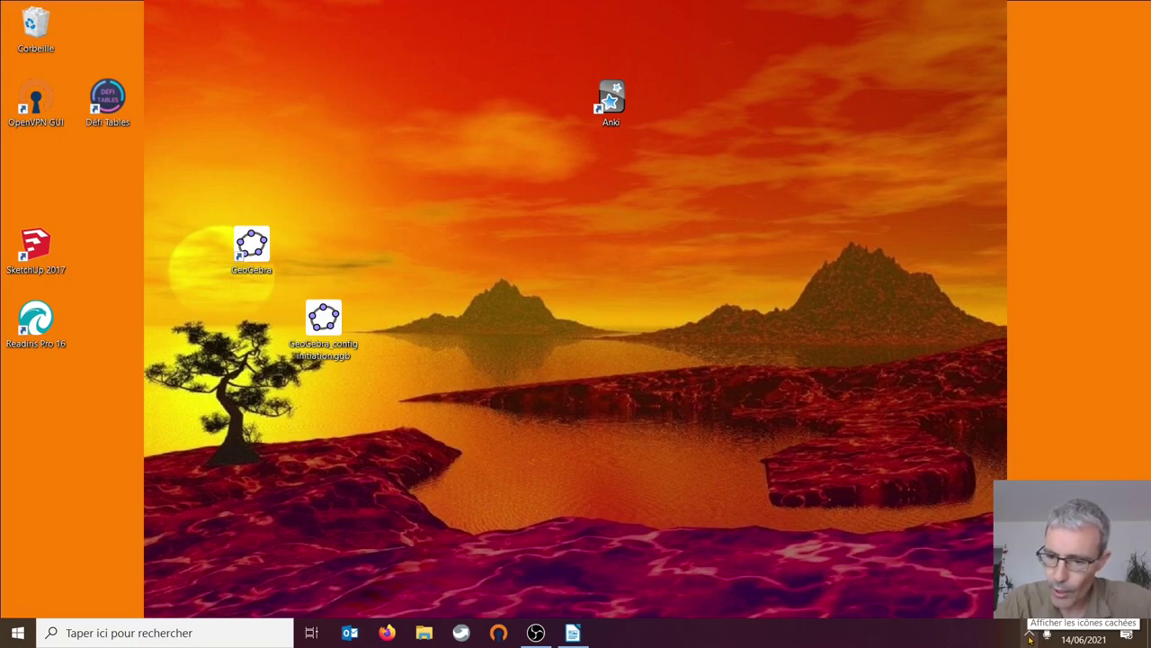
- Show the full-screen preview of all desktops and go back to the first desktop
click(1028, 635)
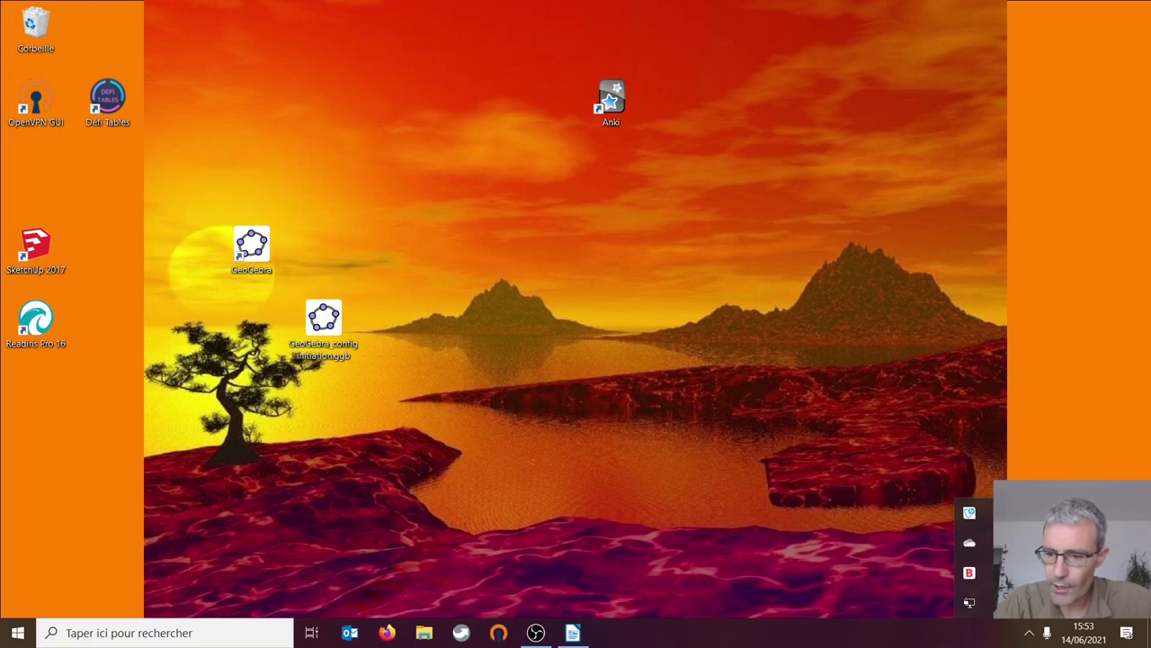
click(969, 512)
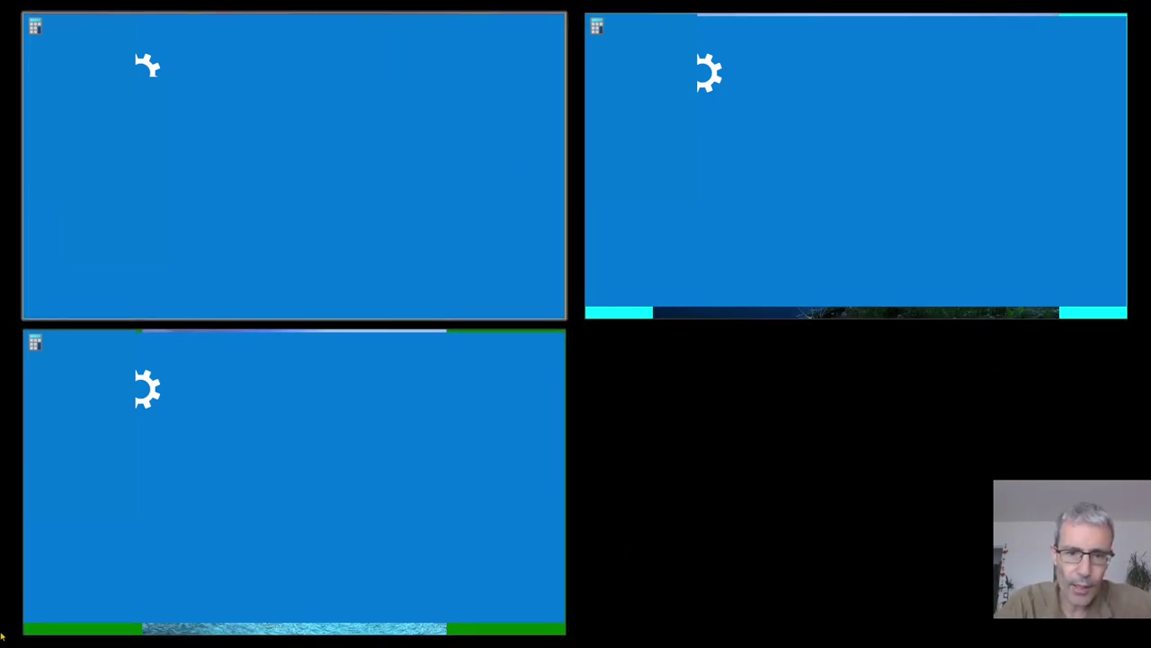
double_click(251, 178)
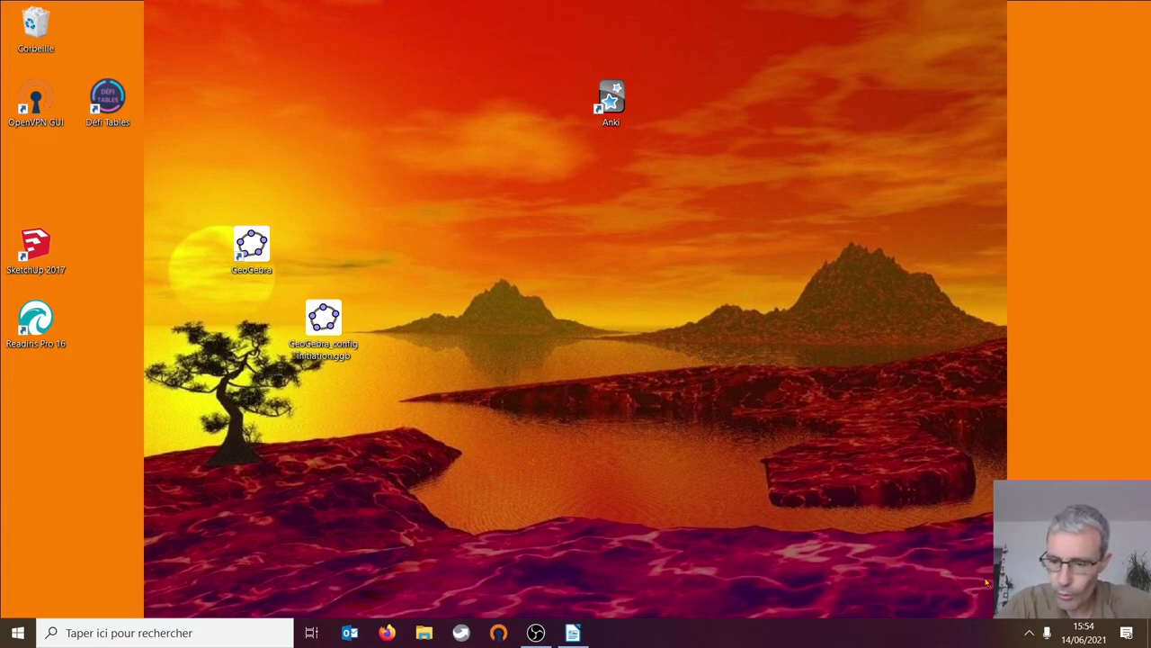
- Open Dexpot's shortcut settings (Raccourcis) and expand the Changement de bureau group
click(1029, 637)
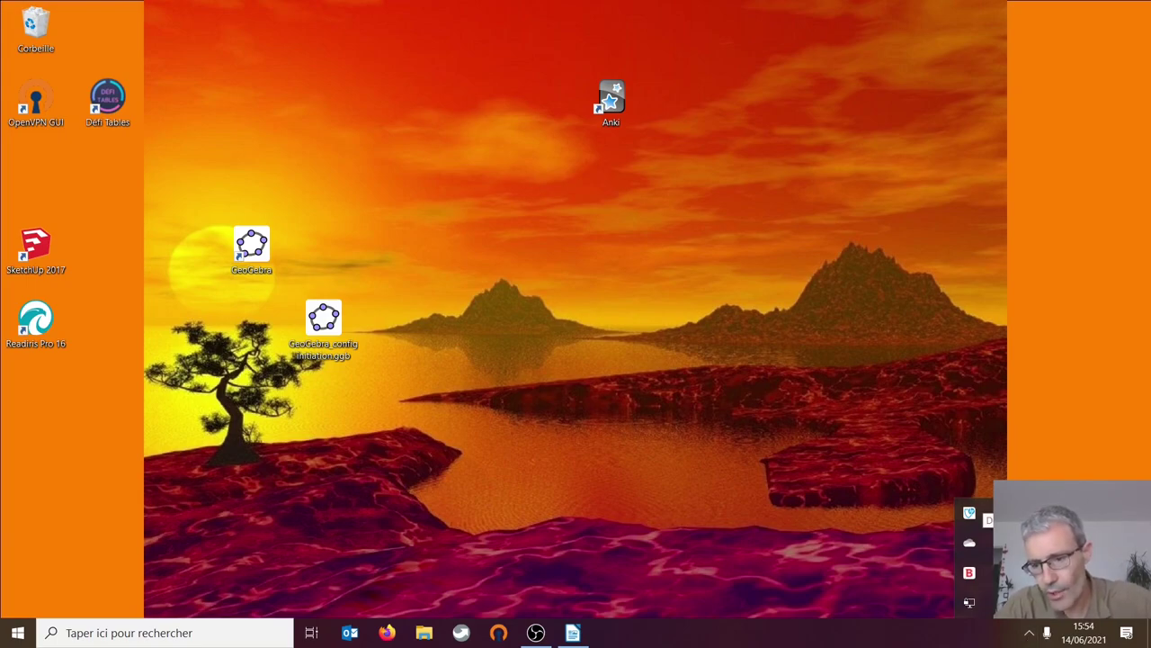
right_click(969, 512)
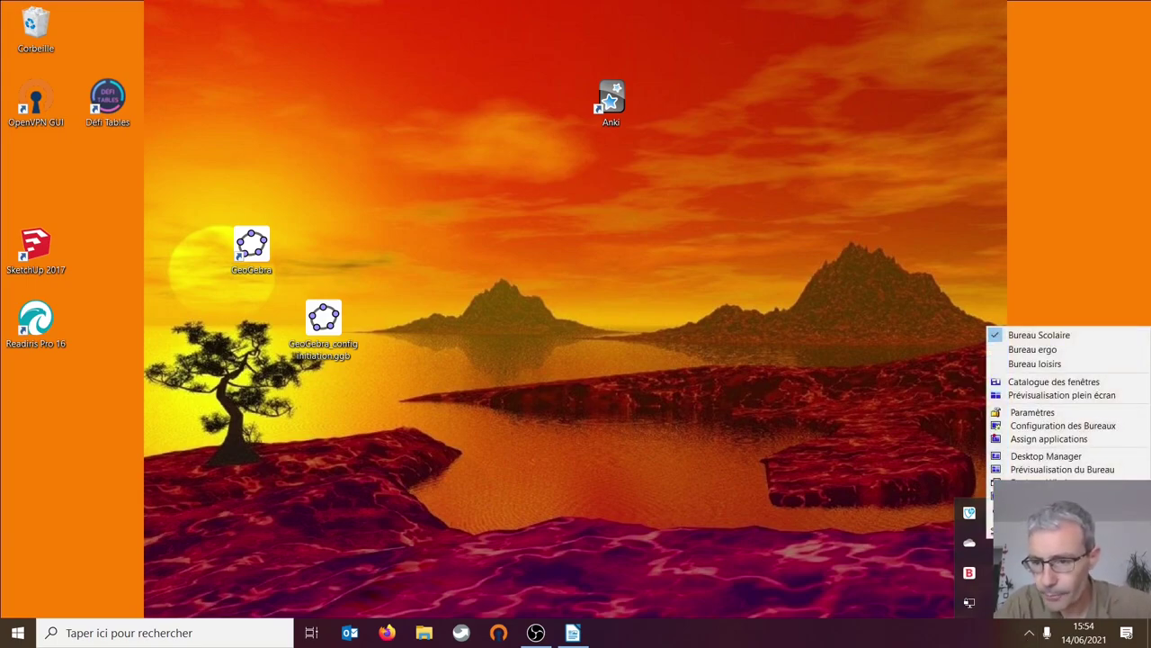
click(1026, 414)
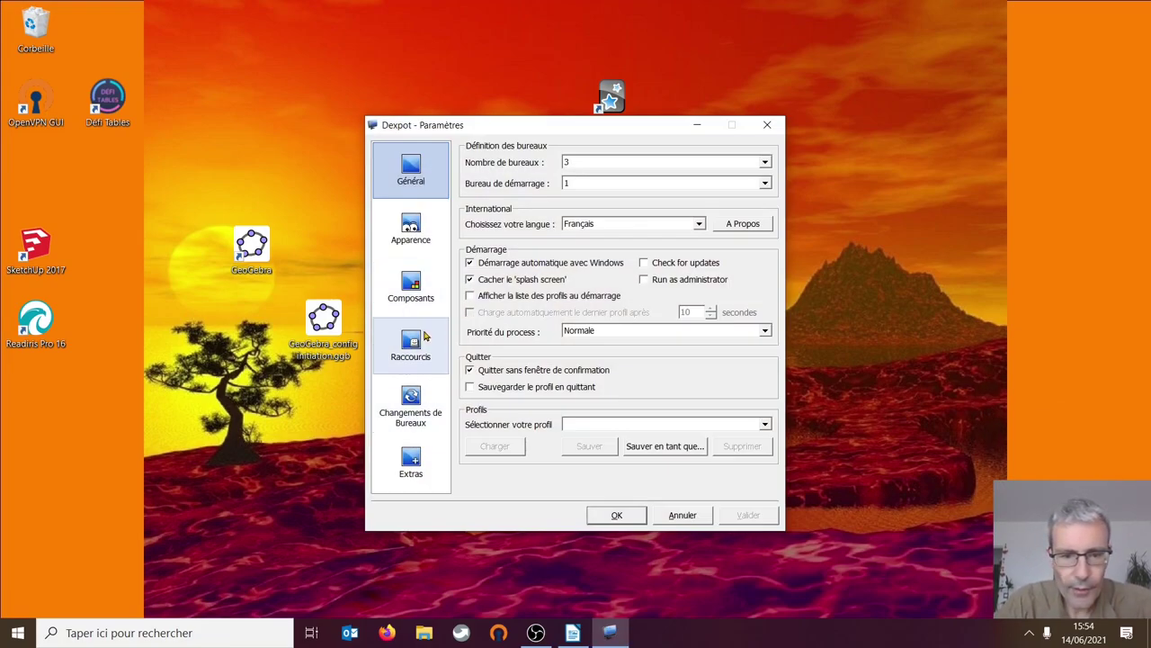
click(412, 350)
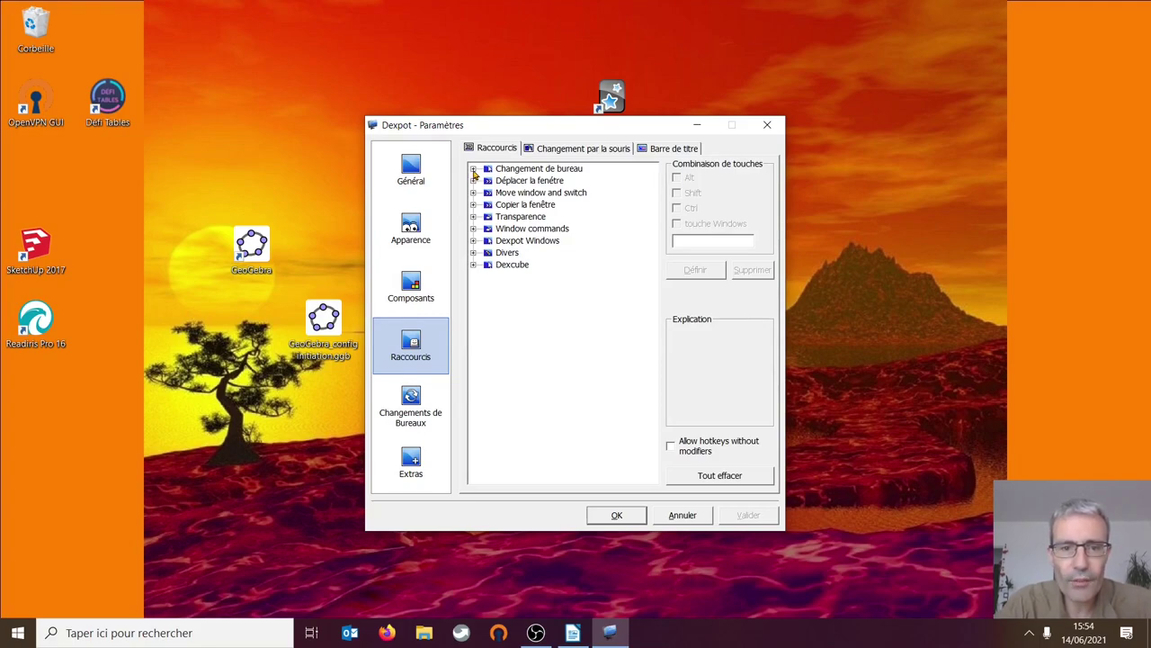
click(473, 169)
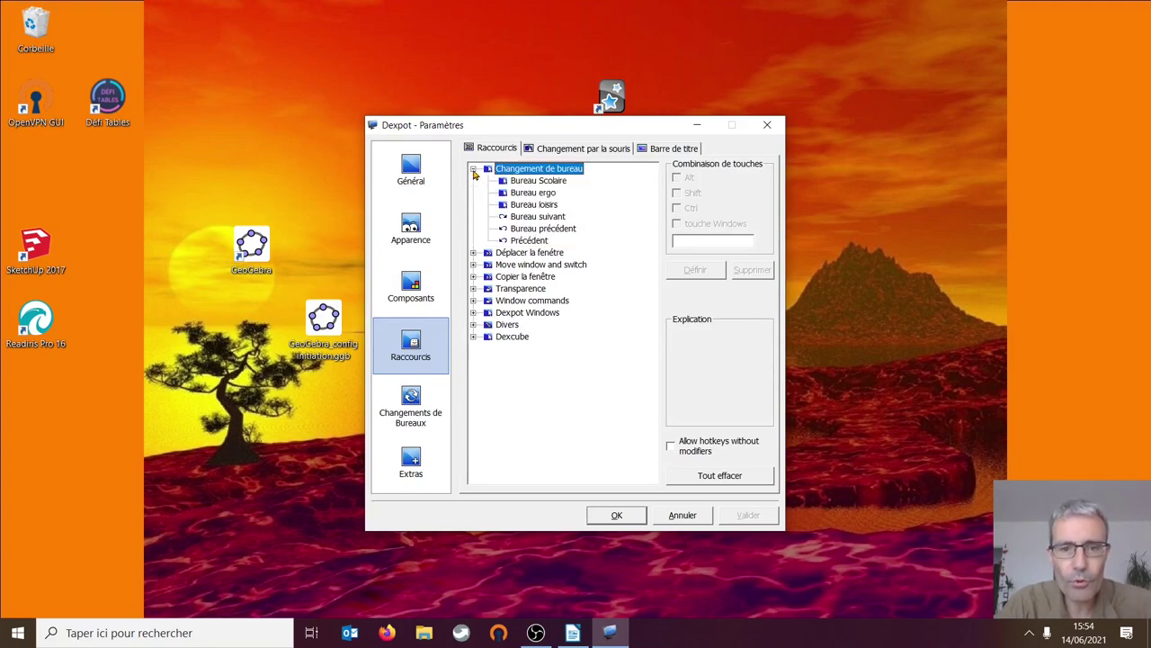
- Try to set the Bureau Scolaire shortcut to Ctrl+Alt+S and erase its key, and delete the resulting combination
click(537, 183)
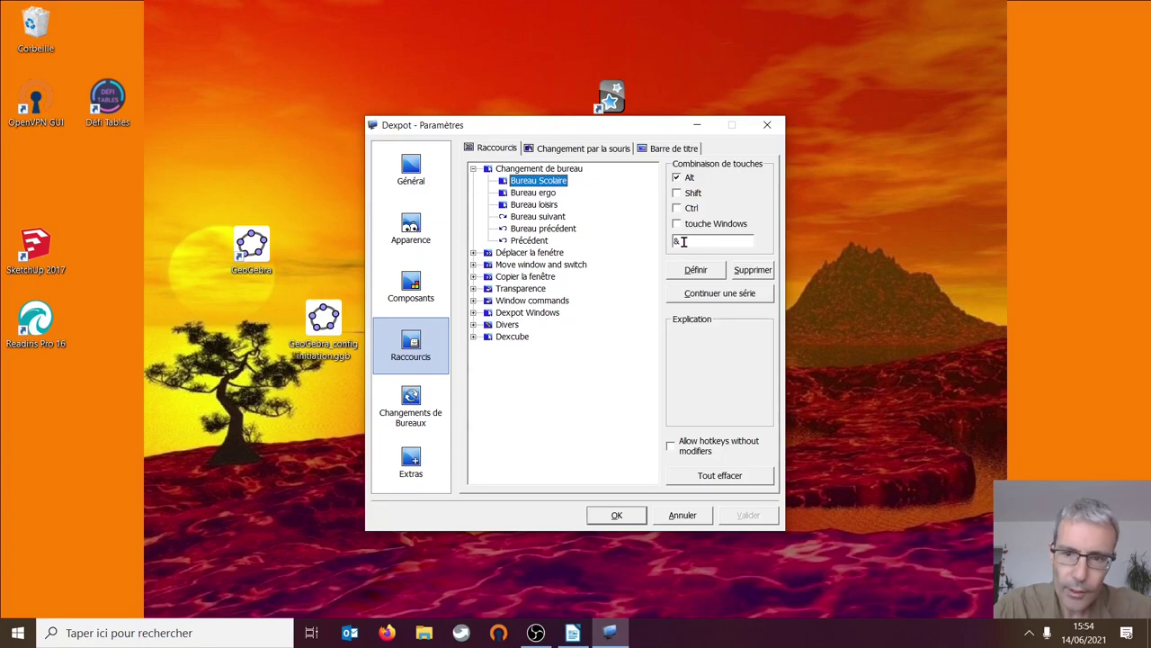
click(677, 208)
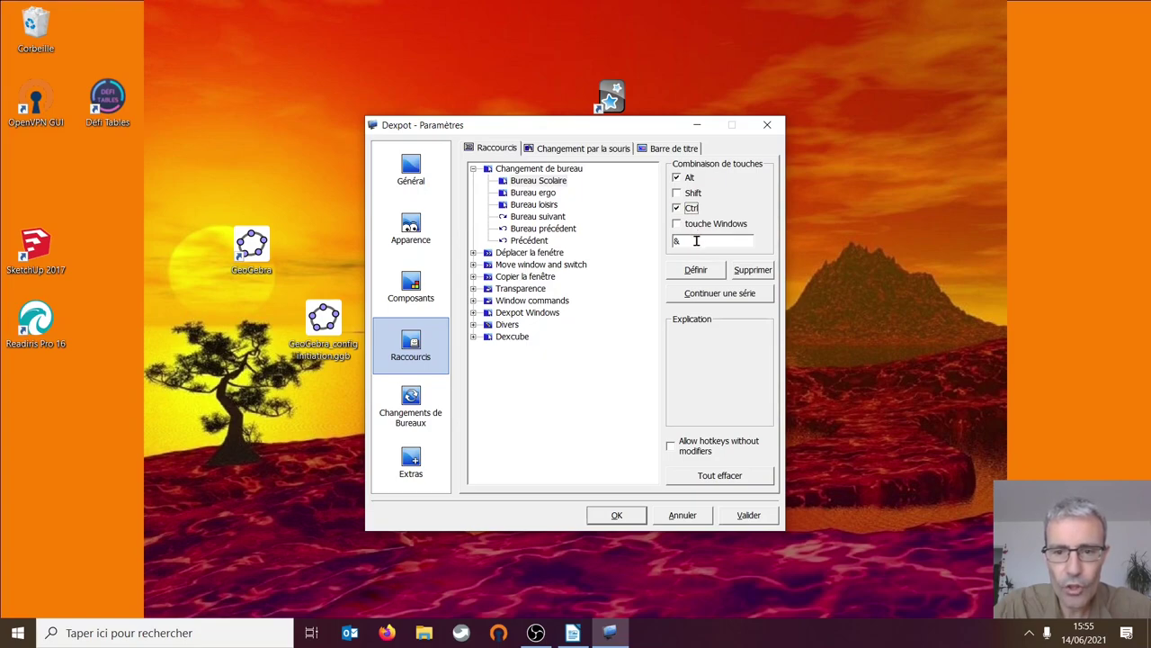
click(696, 240)
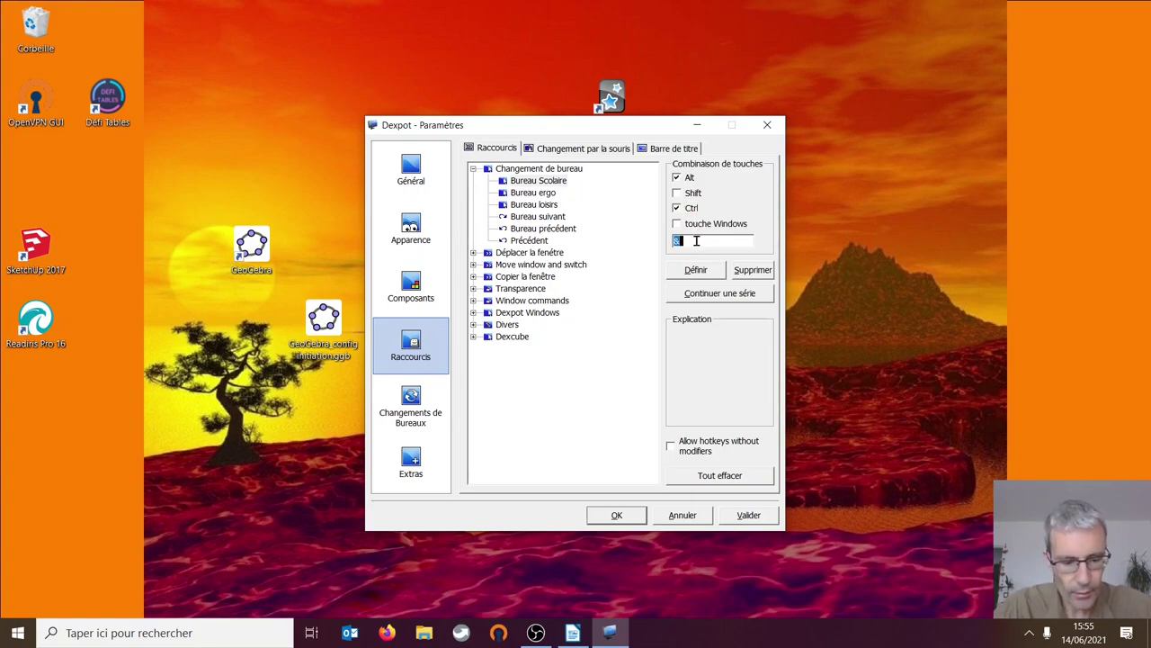
text(s)
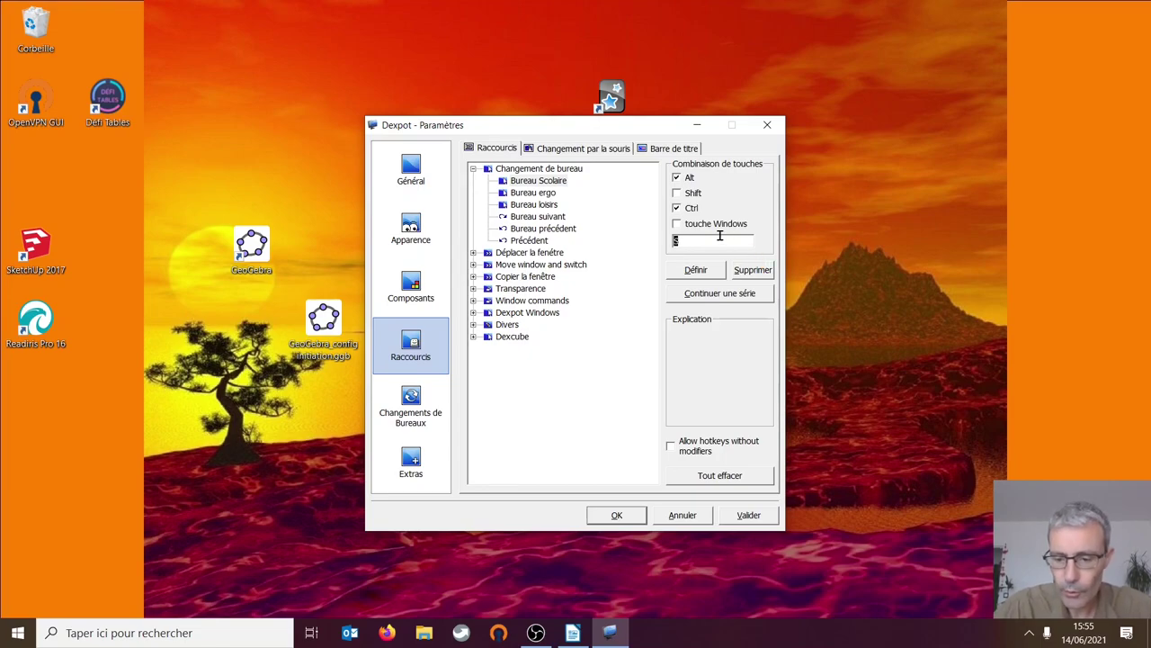
key(BackSpace)
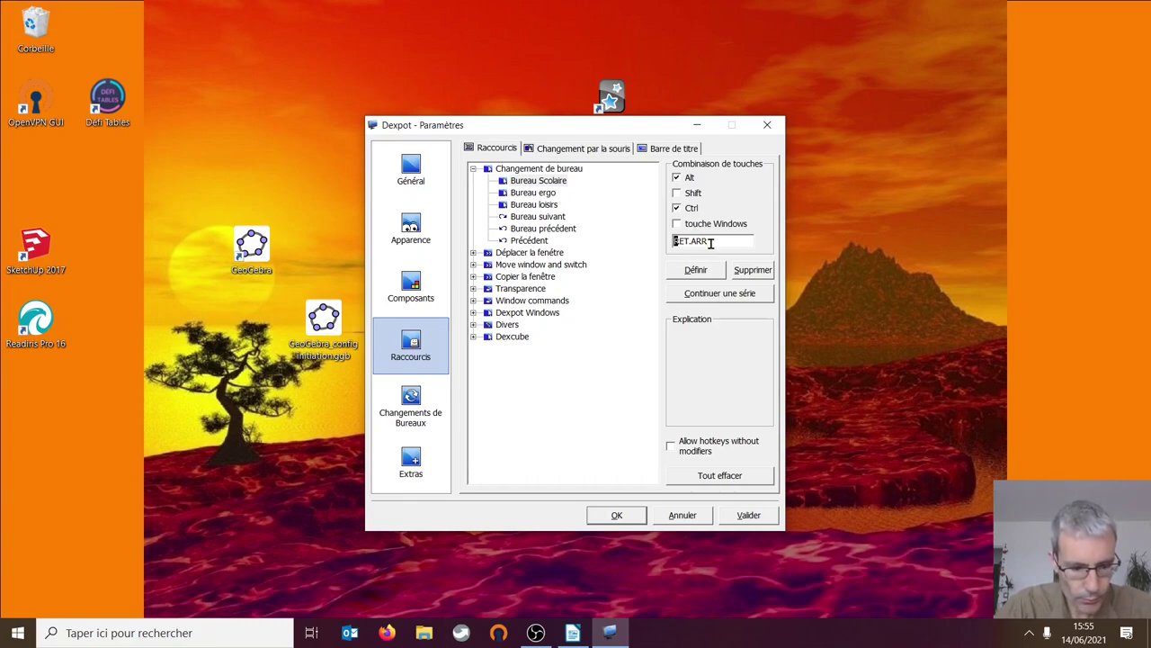
double_click(710, 242)
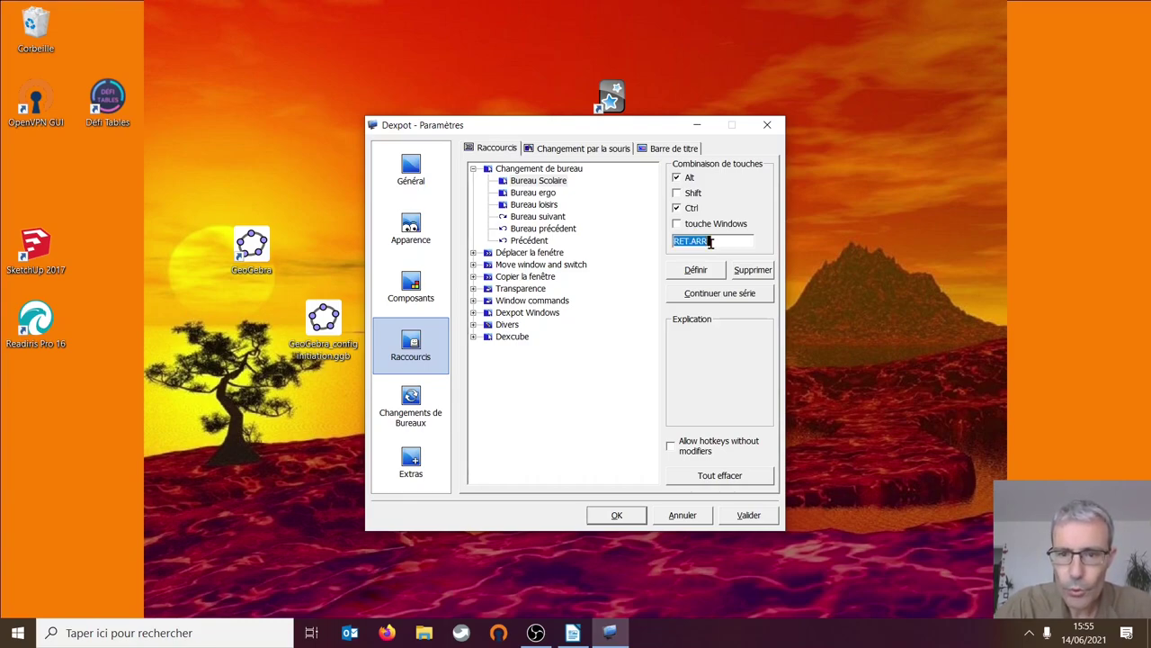
click(755, 271)
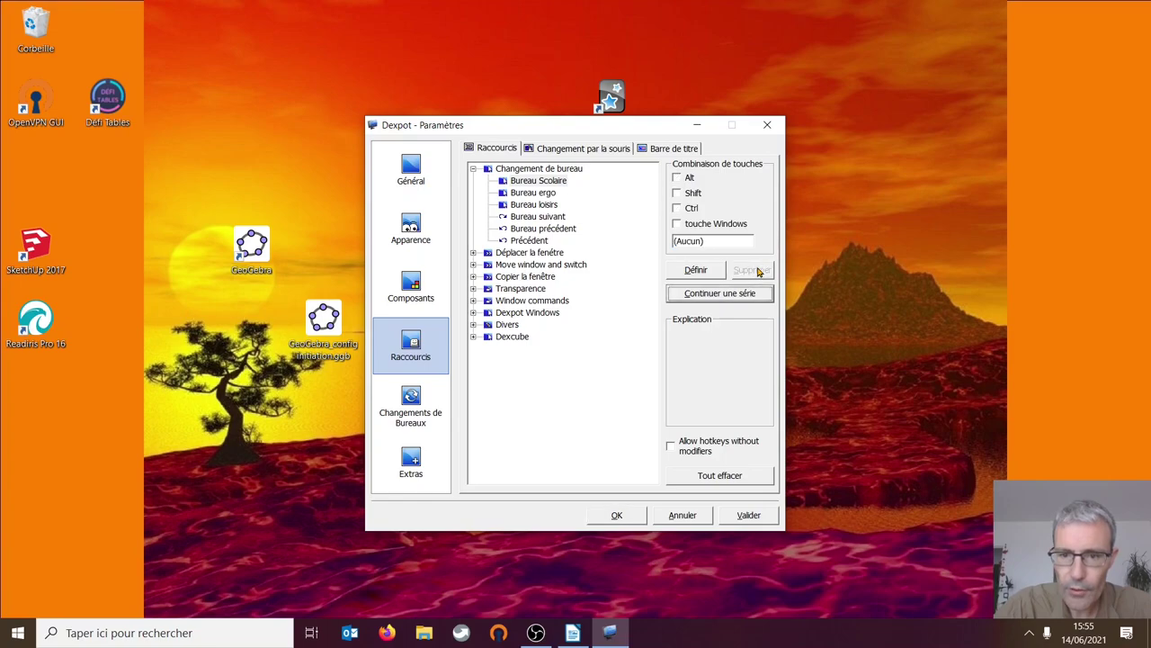
- Define Ctrl+Alt+S as the key combination for switching to Bureau Scolaire
click(537, 169)
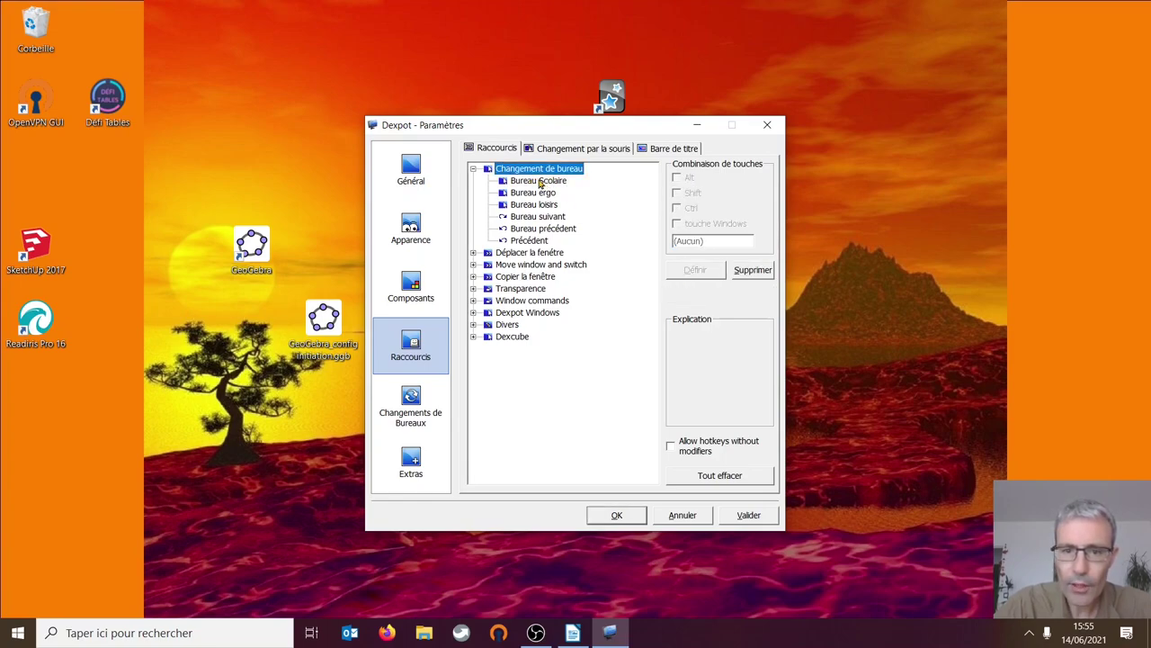
click(537, 181)
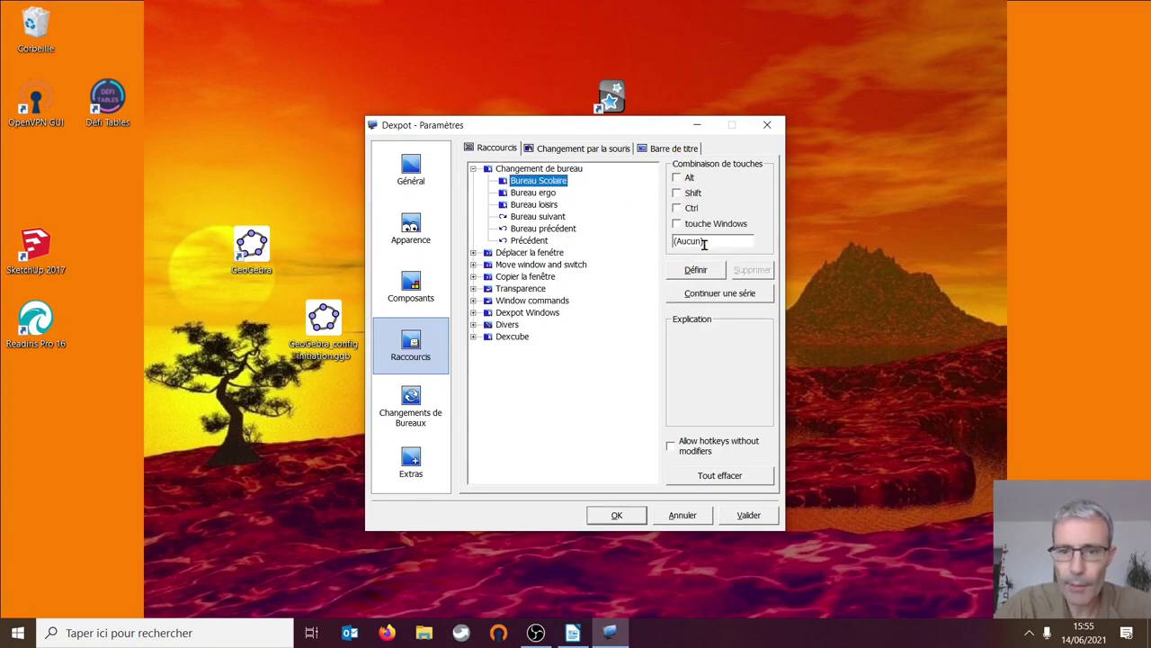
click(680, 178)
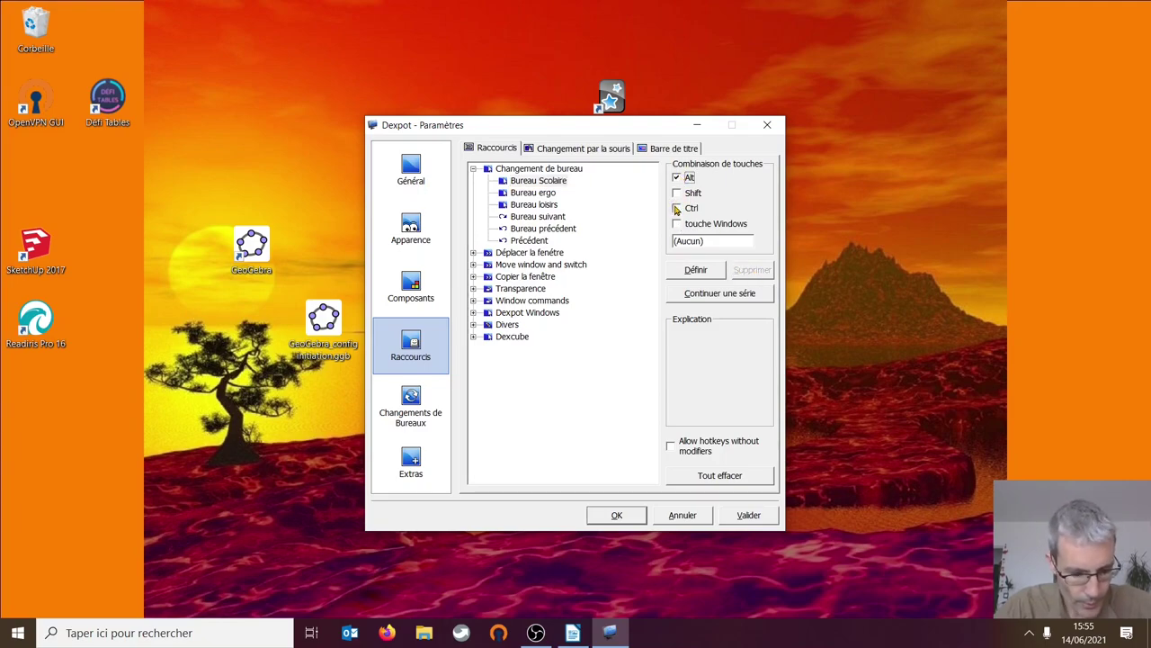
click(677, 208)
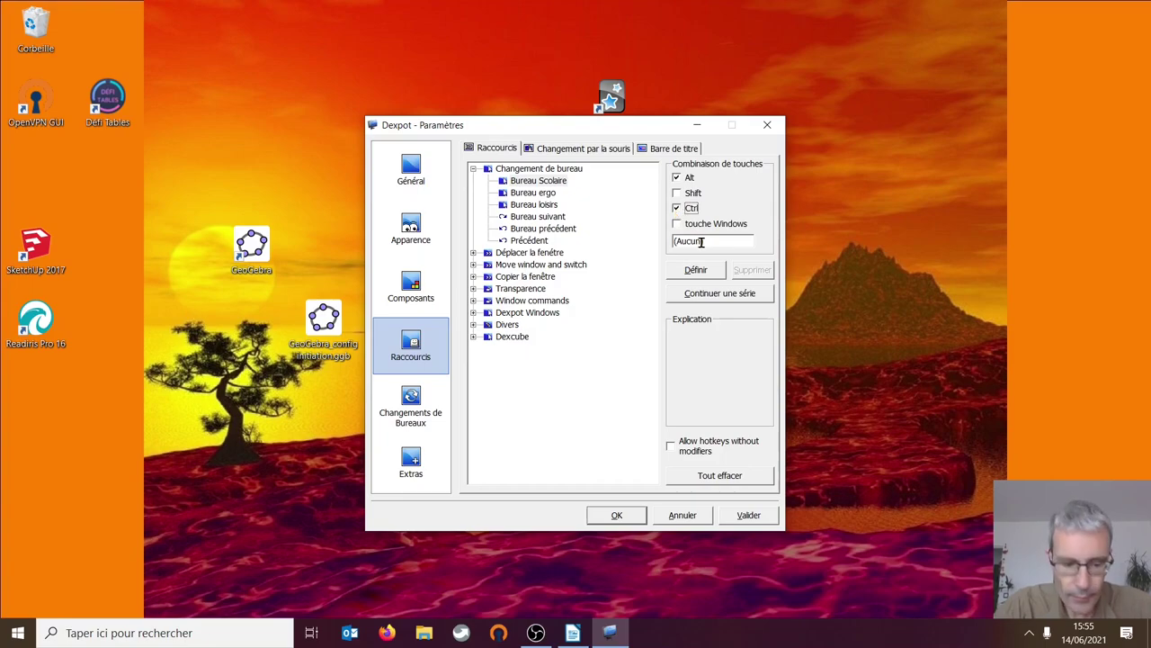
click(701, 241)
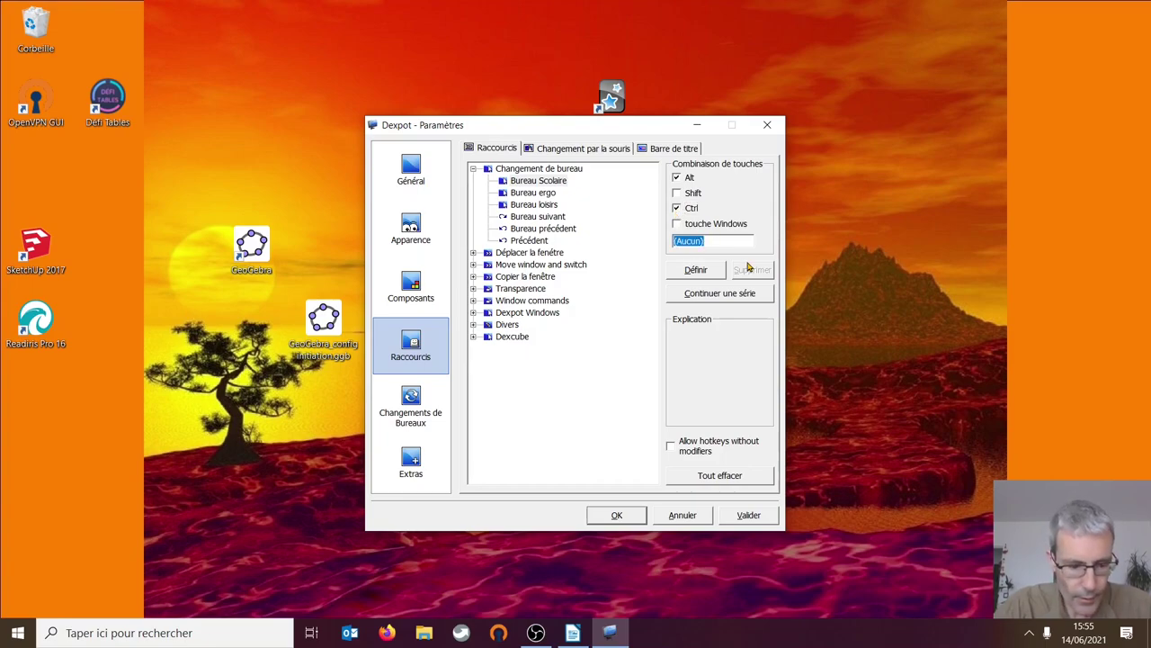
key(s)
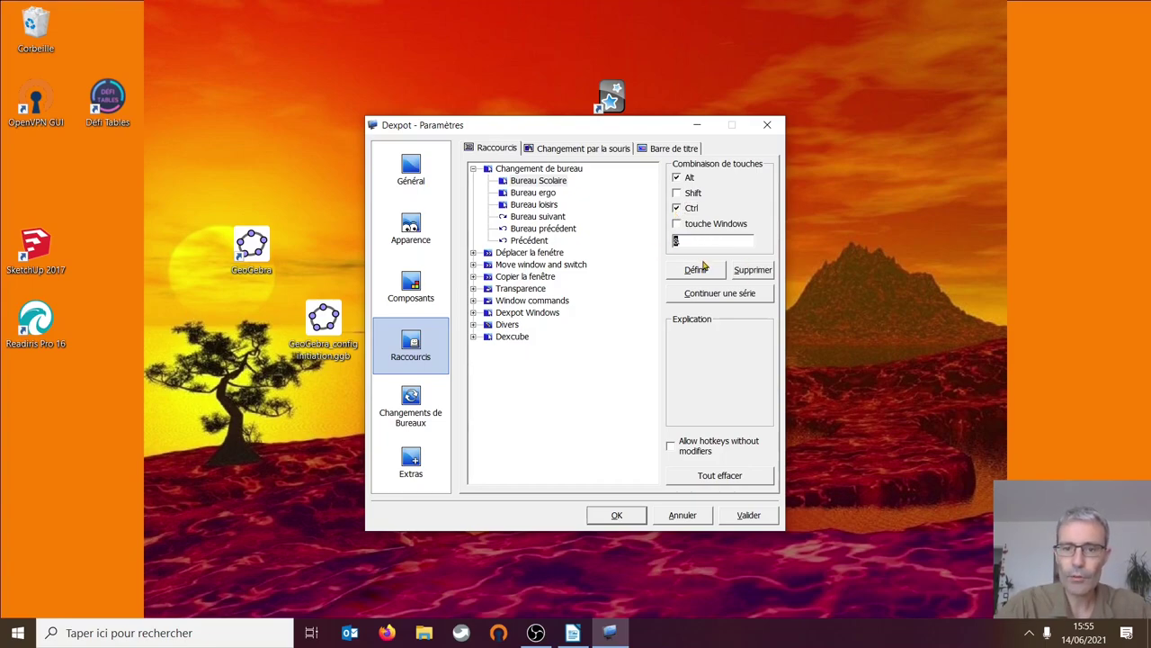
- Add Ctrl to the existing Alt combinations for switching to Bureau ergo and Bureau loisirs
click(533, 194)
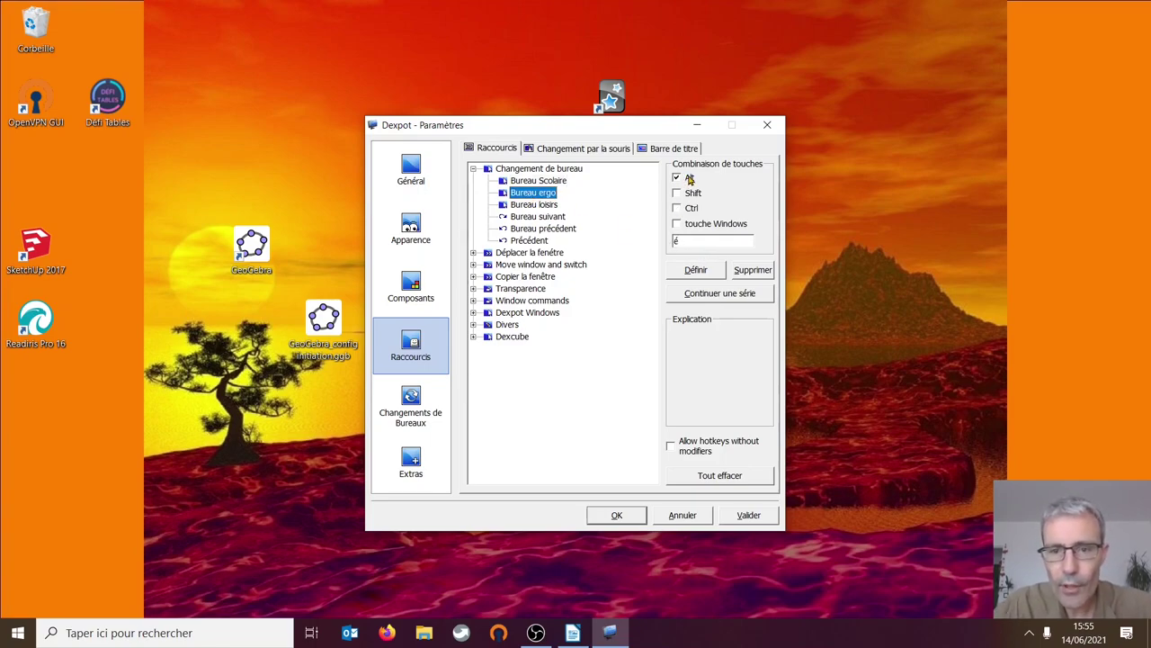
click(677, 208)
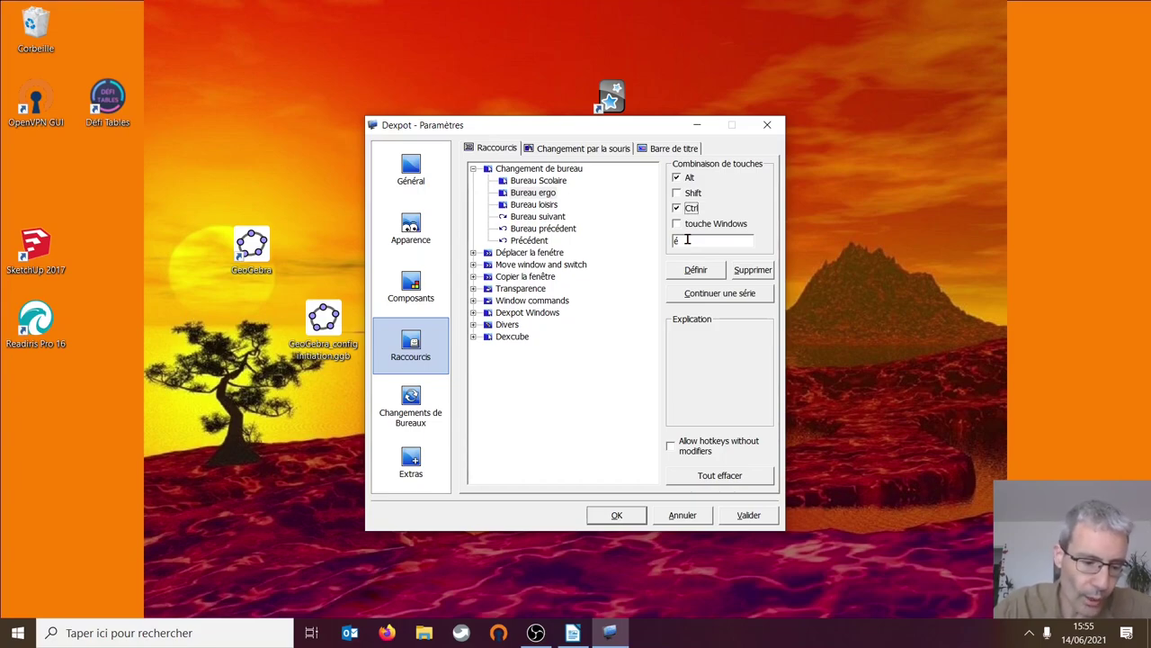
click(534, 206)
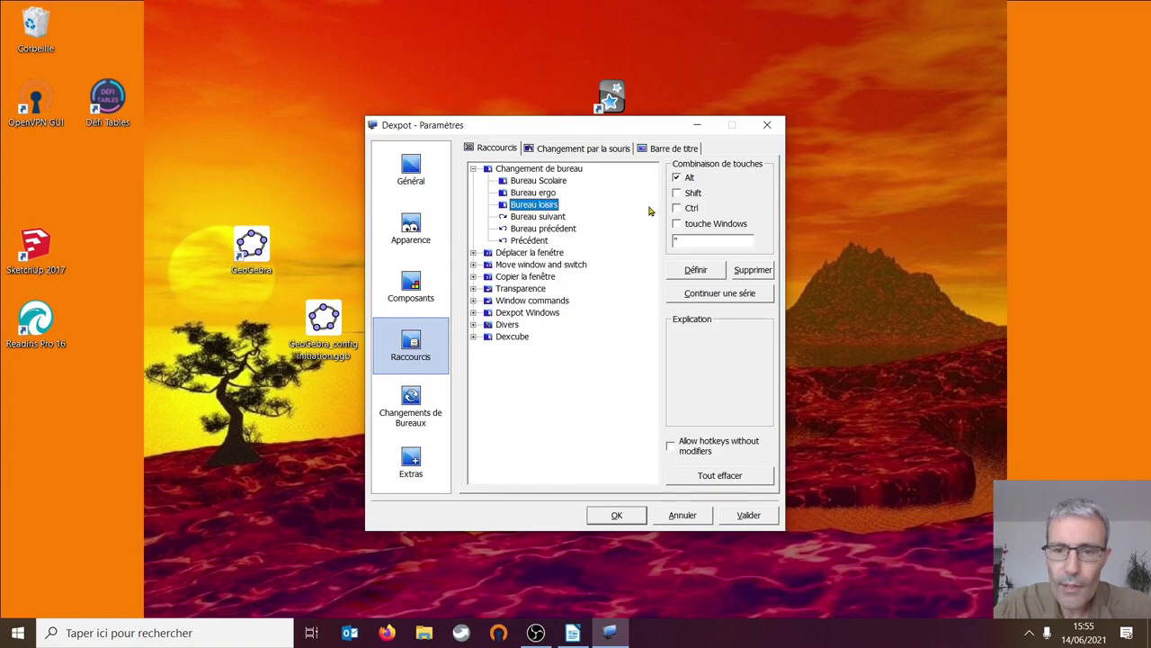
click(678, 209)
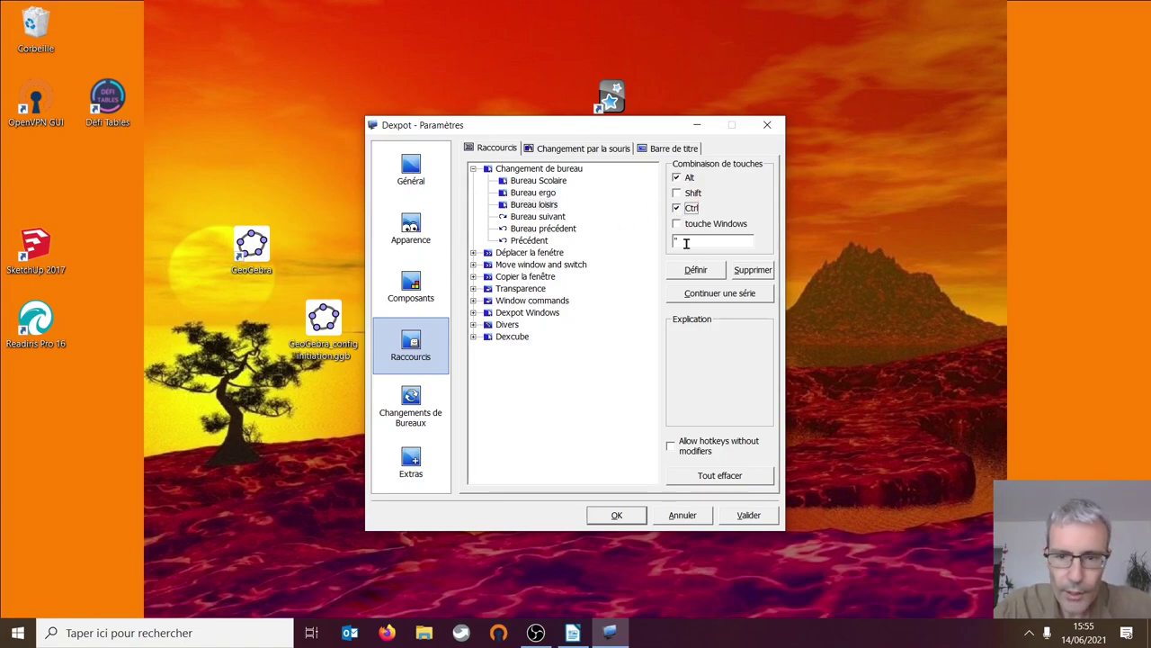
- Define Ctrl+Alt+Right arrow (DROITE) as the key combination for Bureau suivant
click(523, 219)
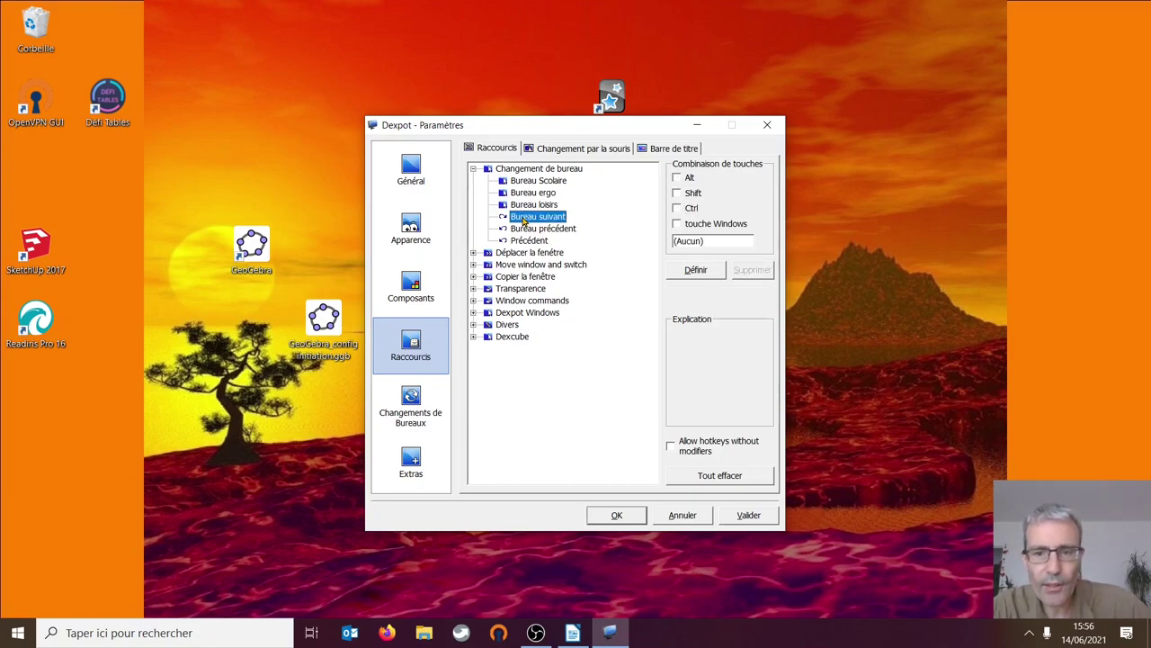
click(678, 179)
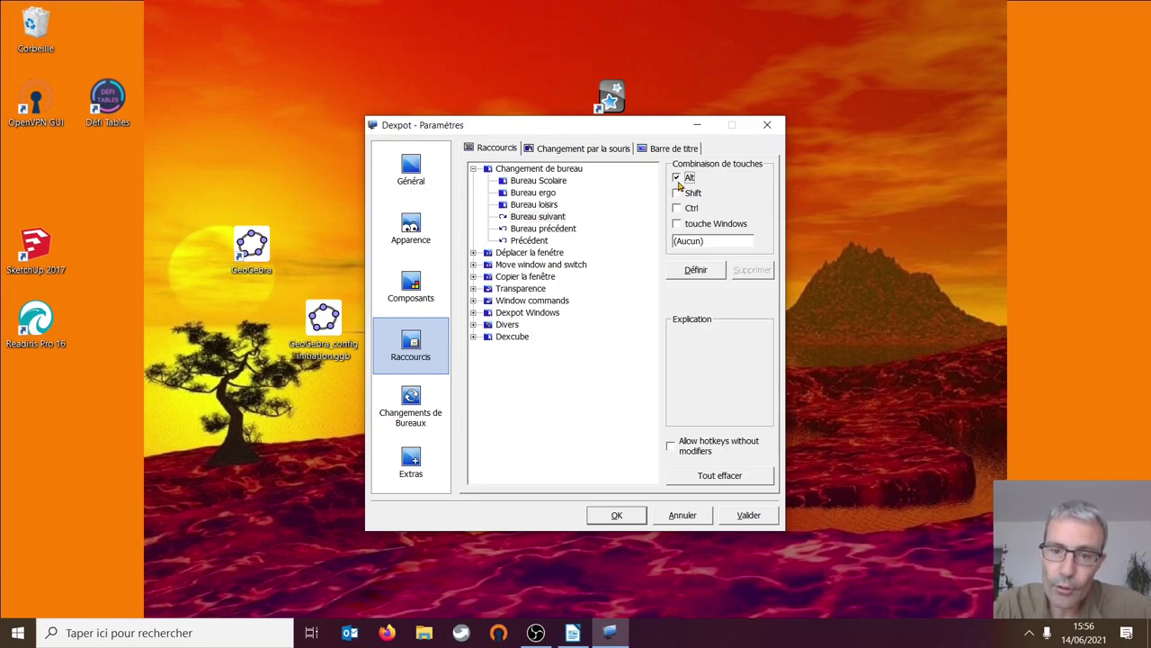
click(678, 208)
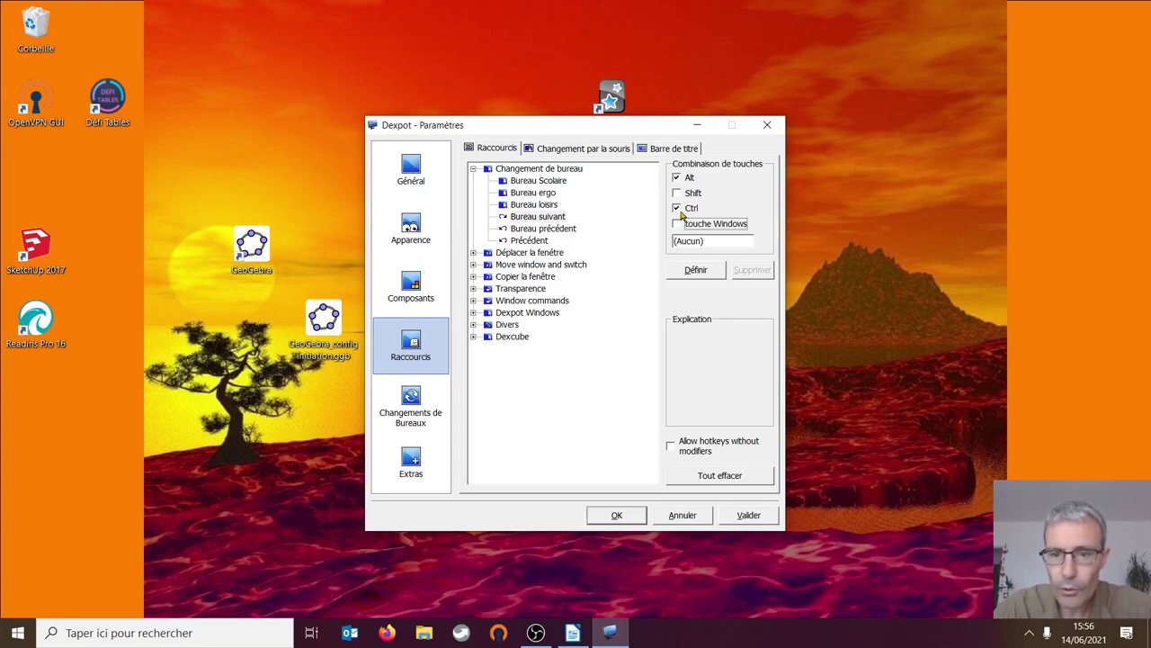
click(722, 239)
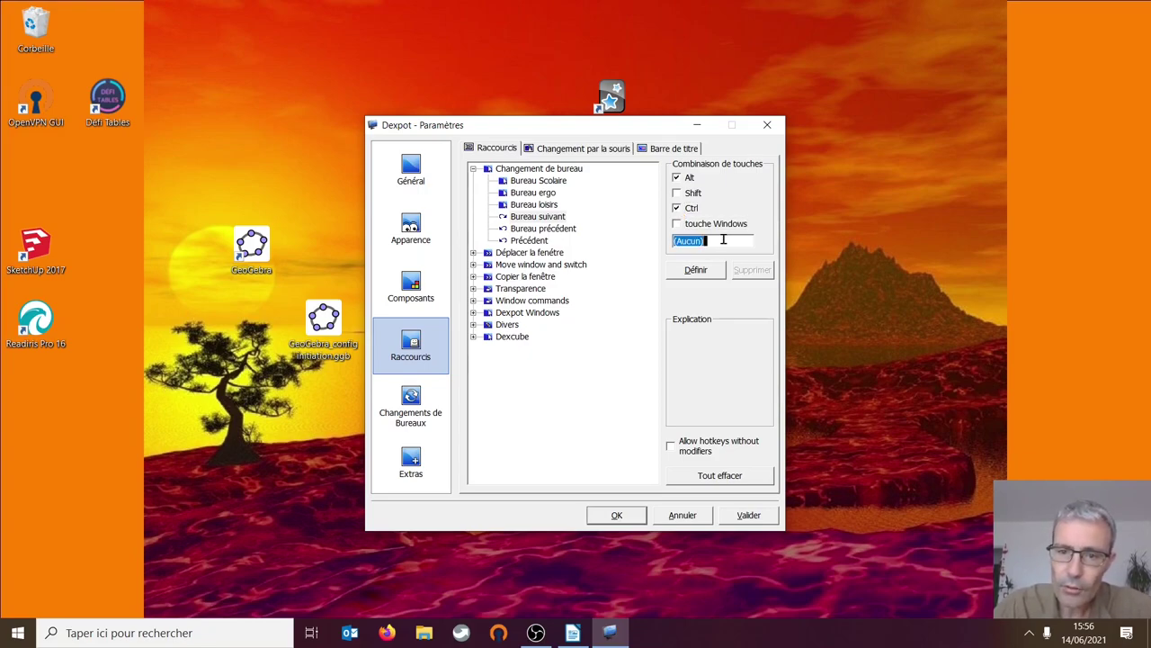
key(Right)
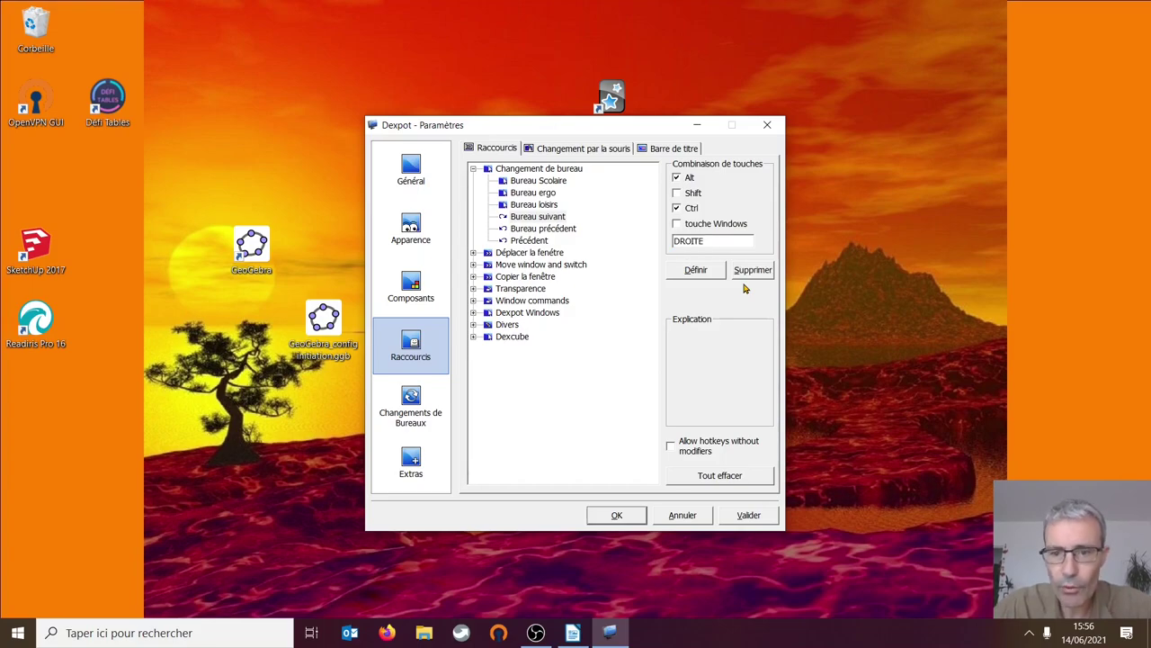
- Define Ctrl+Alt+Left arrow (GAUCHE) as the key combination for Bureau précédent
click(537, 231)
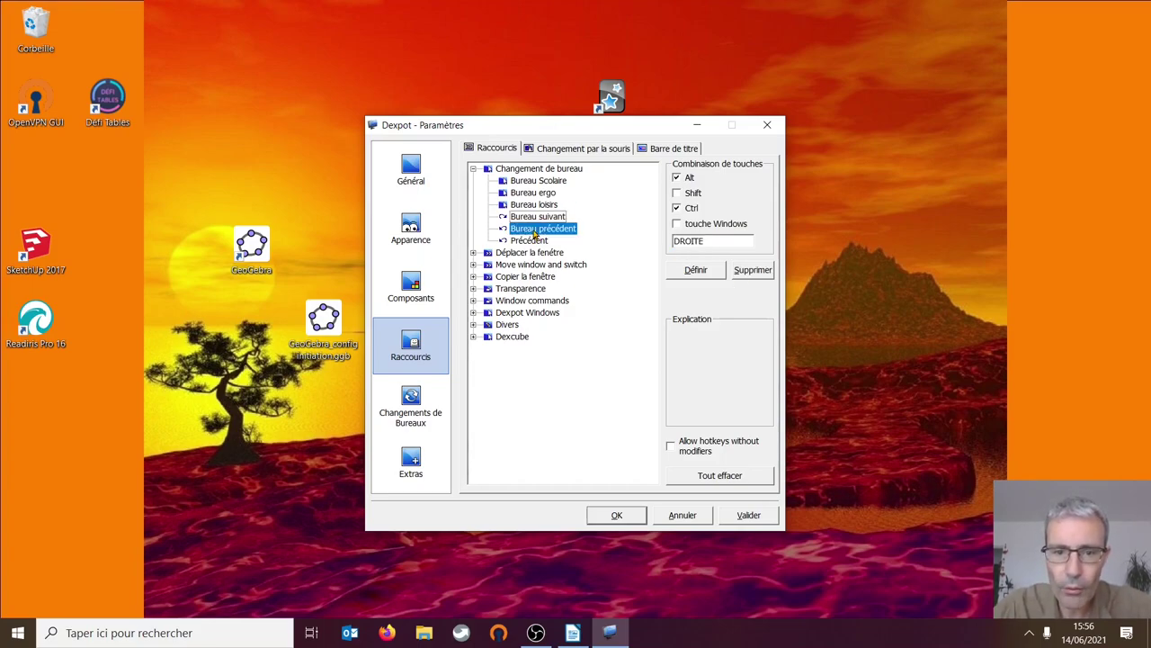
click(677, 178)
click(679, 209)
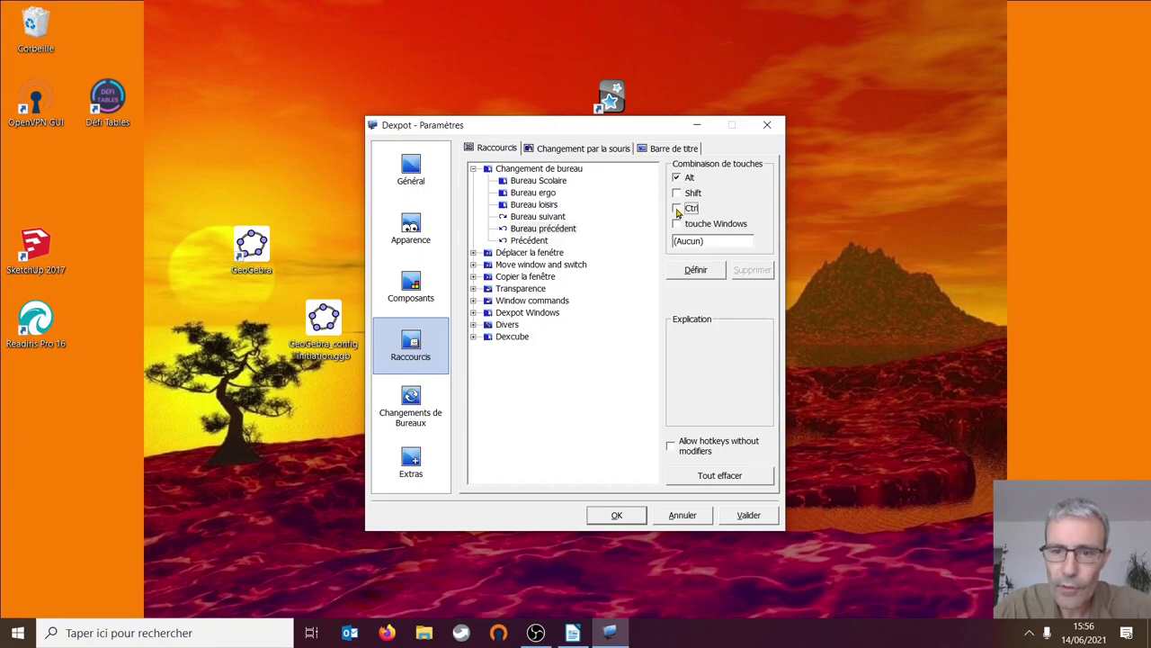
click(711, 241)
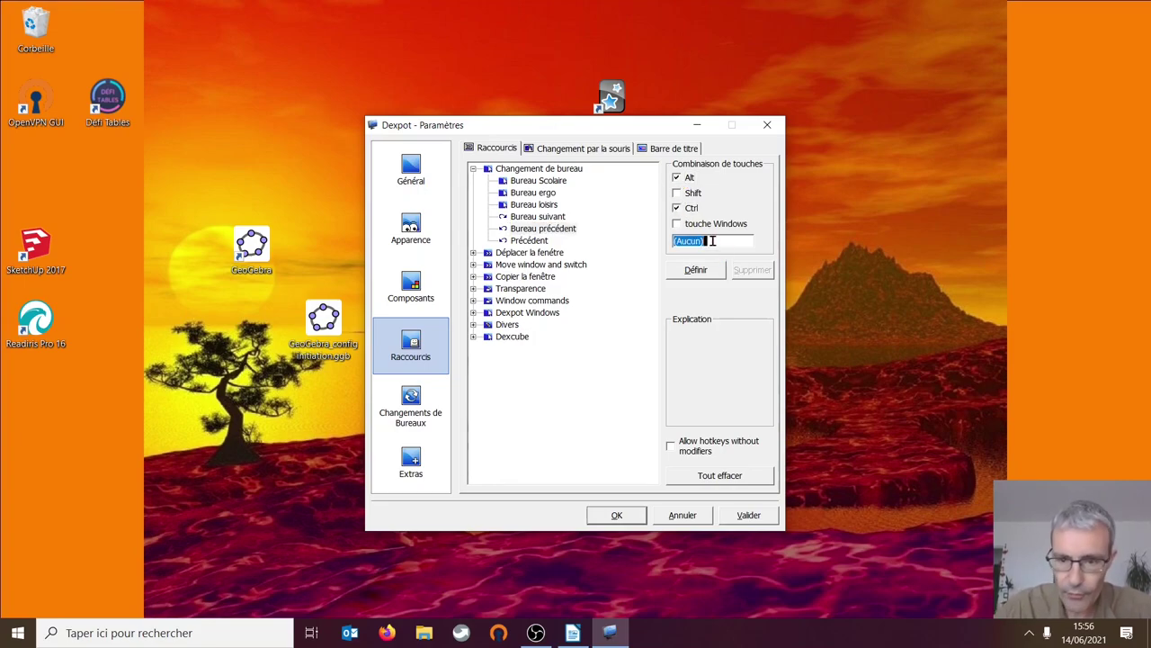
key(Left)
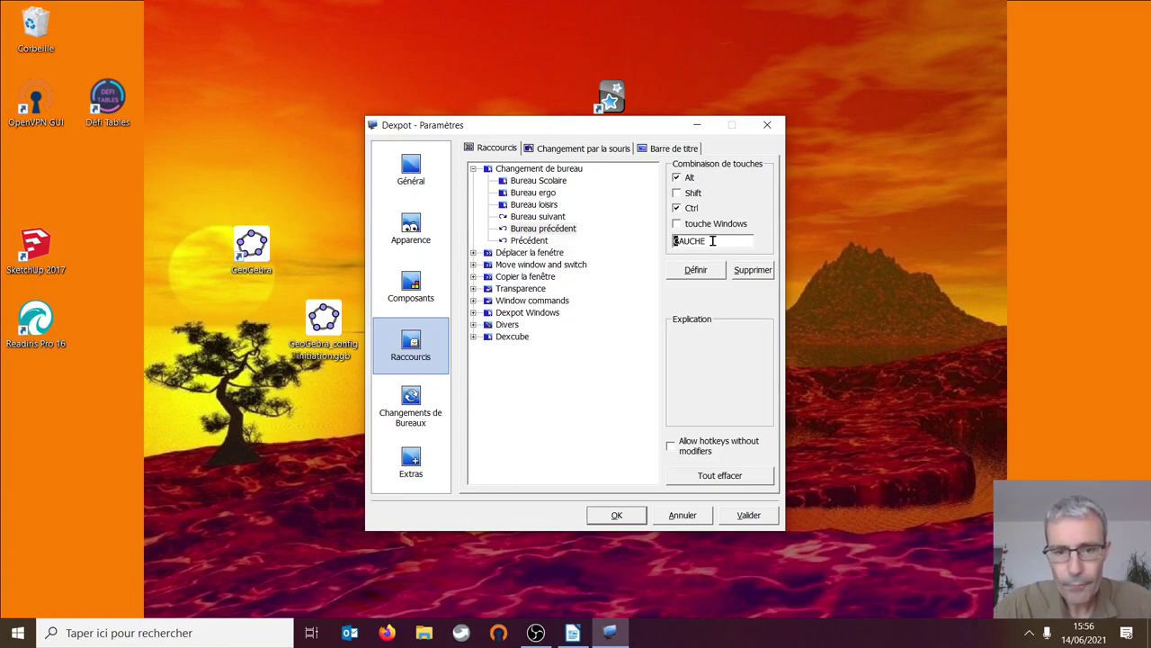
- Expand the shortcut groups Déplacer la fenêtre, Move window and switch, and Copier la fenêtre to examine their commands
click(473, 252)
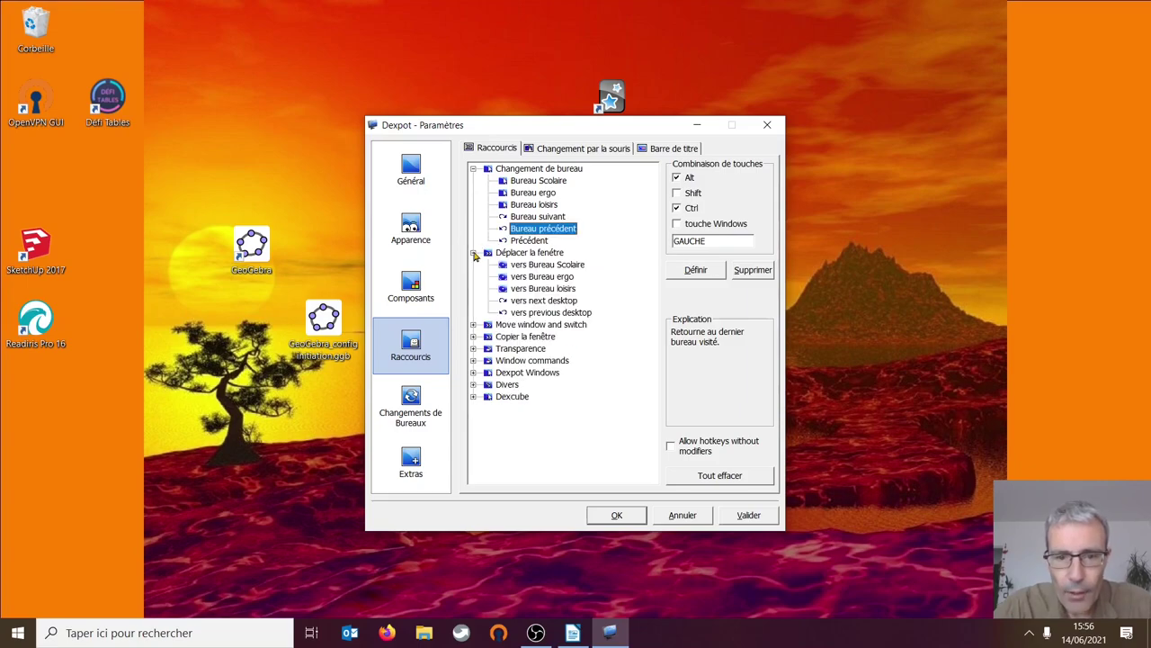
click(473, 324)
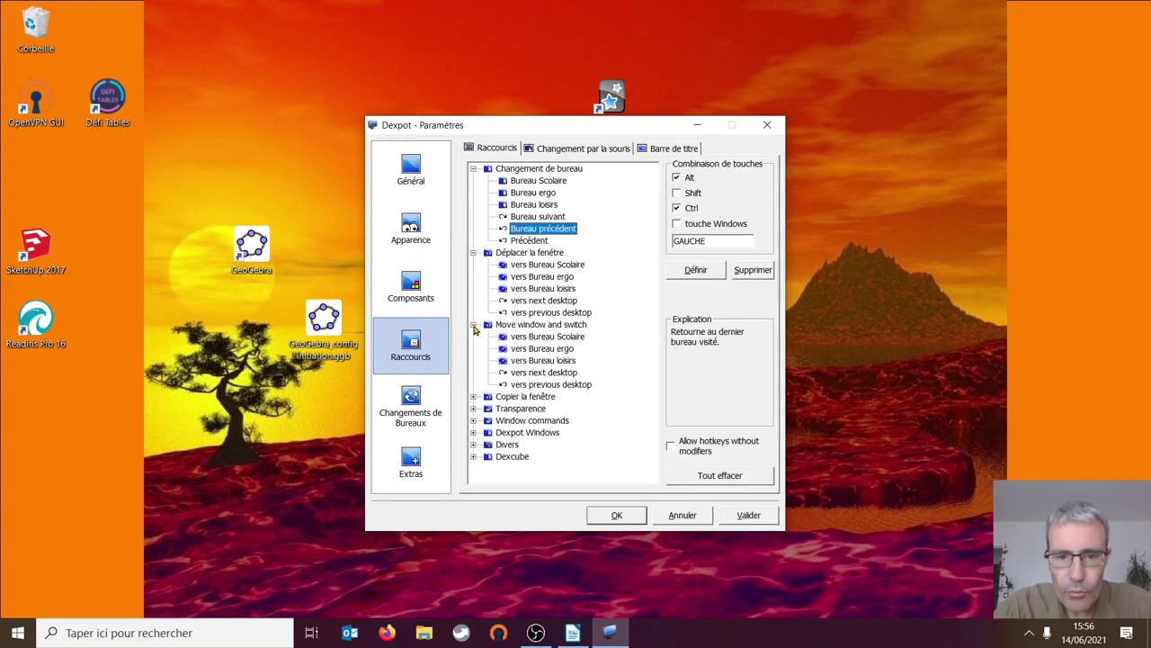
click(473, 397)
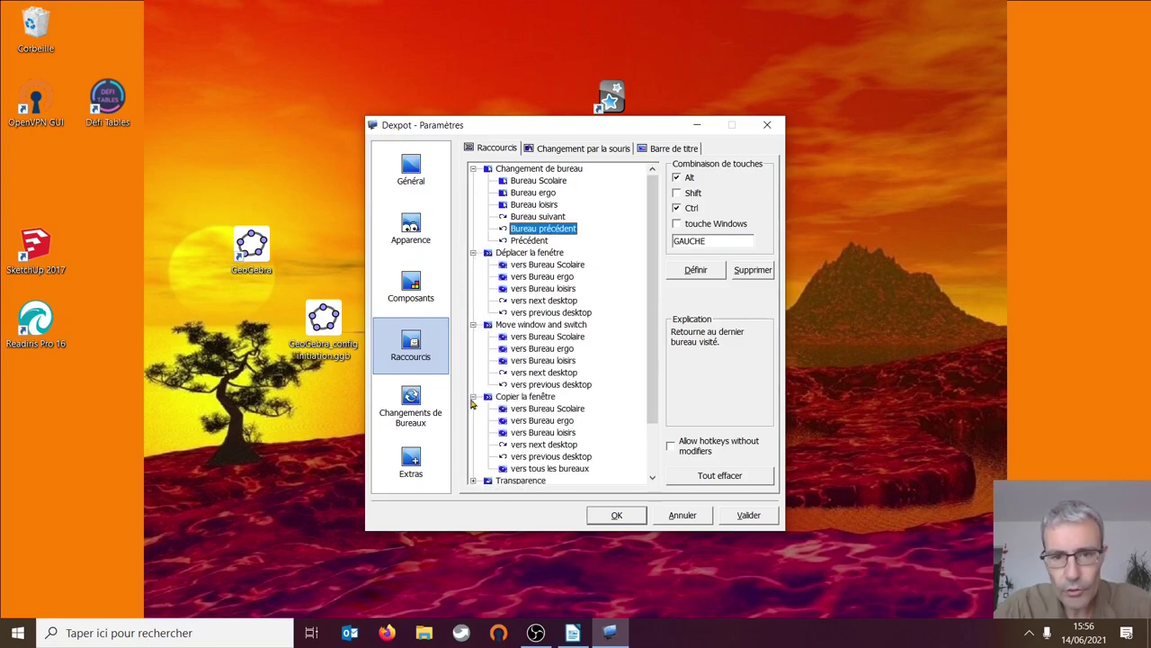
- Enable desktop switching by mouse to examine its options, and disable it again
click(569, 151)
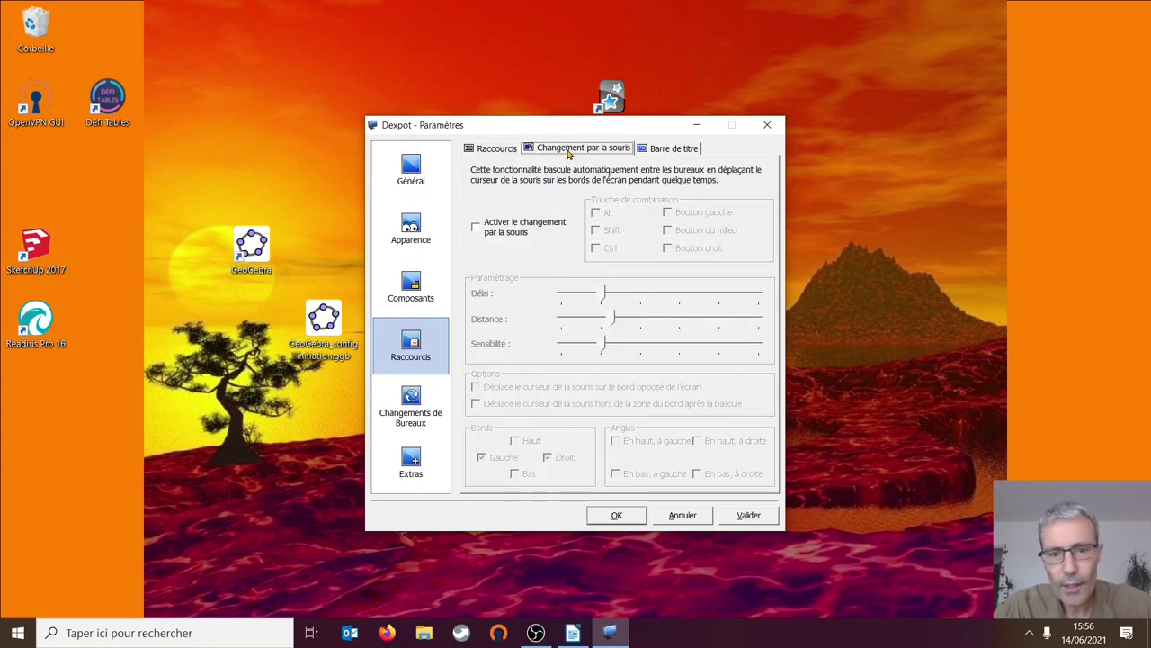
click(486, 231)
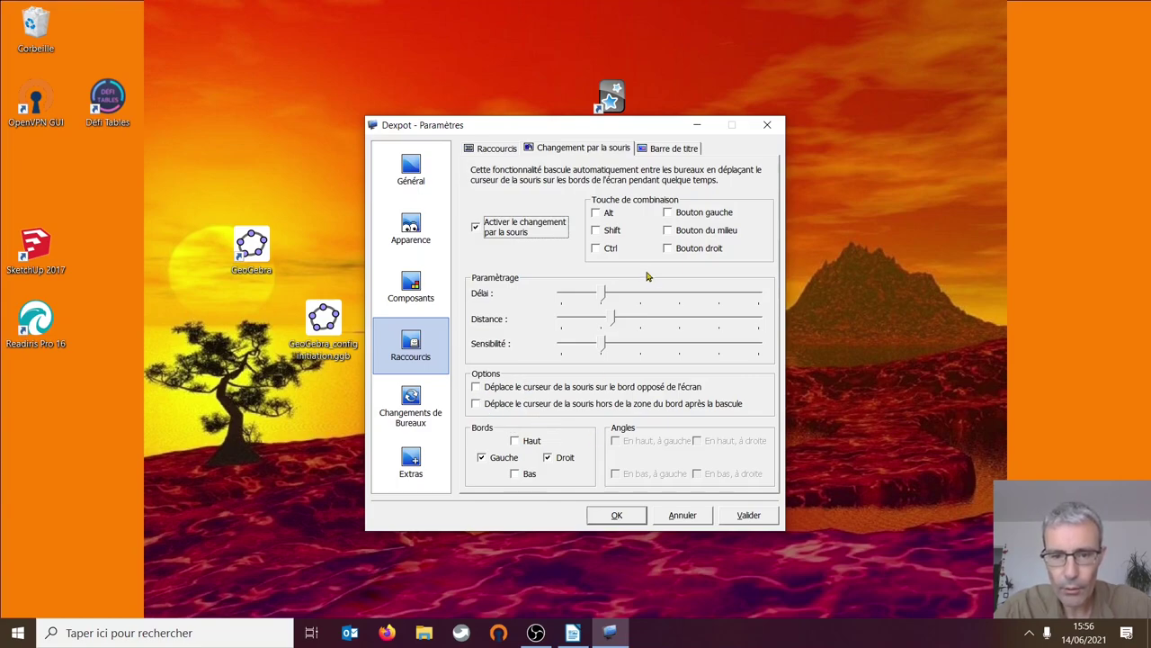
click(476, 227)
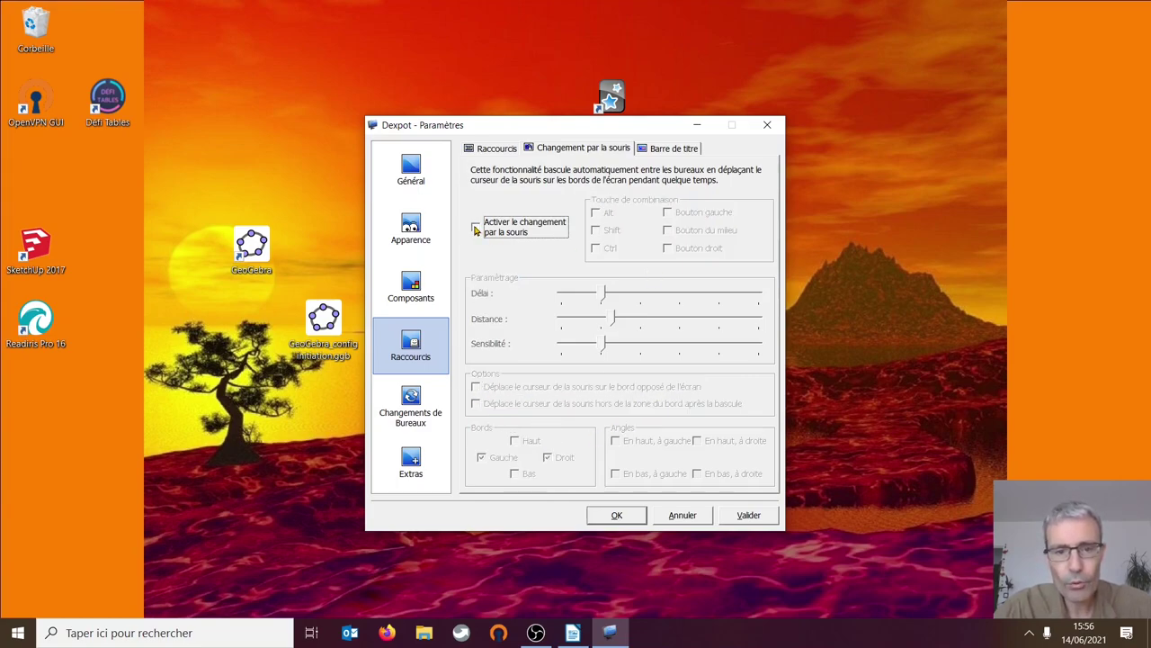
- Apply the settings and close the dialog, and switch from the first desktop to another one with its keyboard shortcut
click(751, 519)
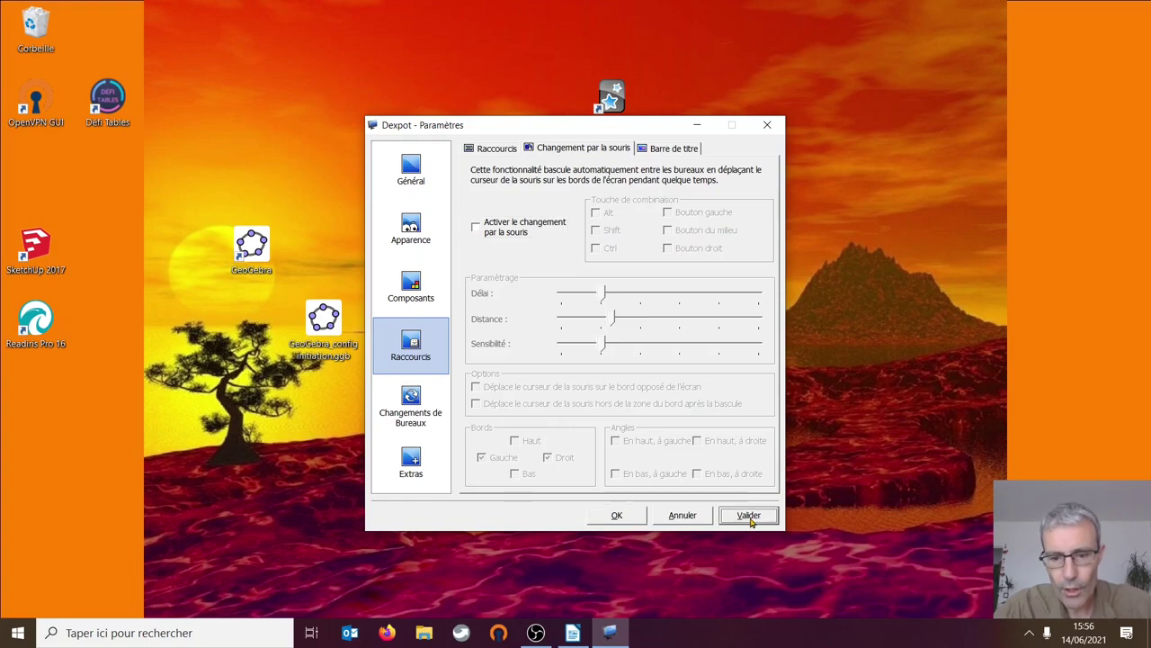
click(614, 515)
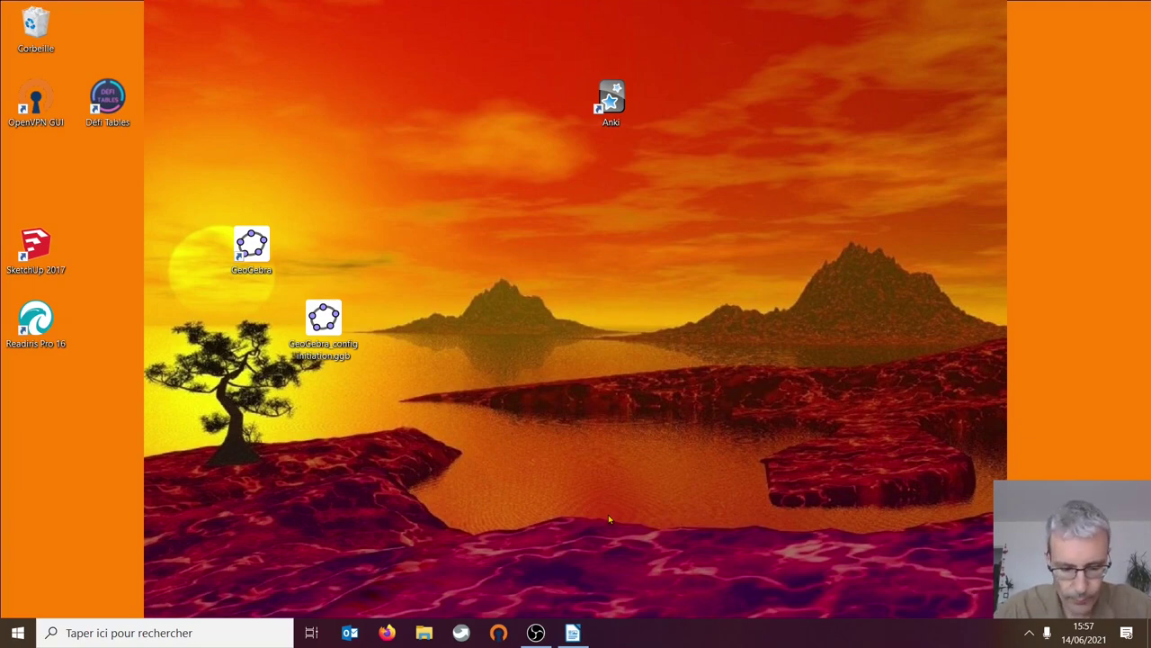
key(alt+F2)
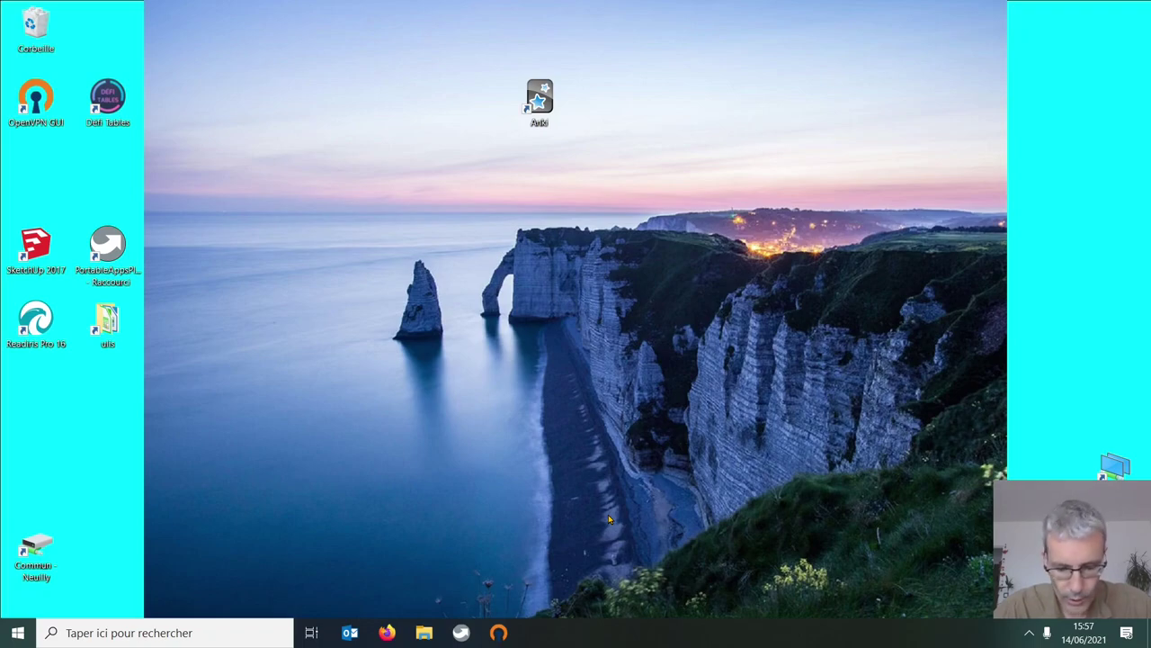
- Cycle through the three virtual desktops with the defined keyboard shortcuts to test switching, ending on Bureau Scolaire
key(alt+F3)
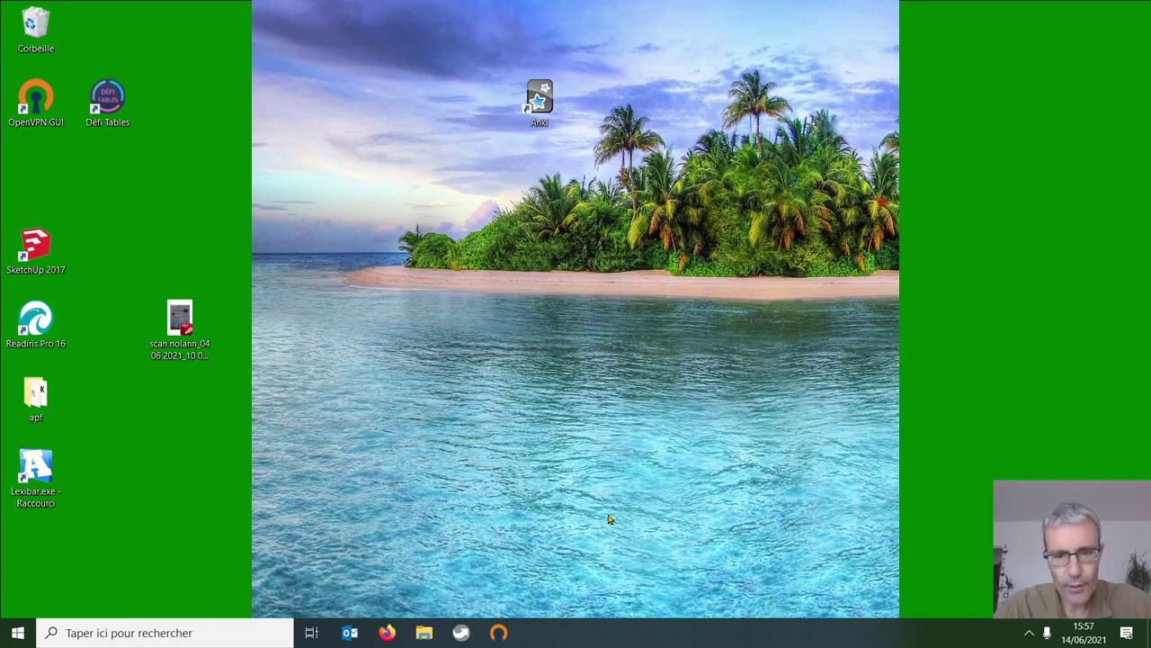
key(ctrl+super+Right)
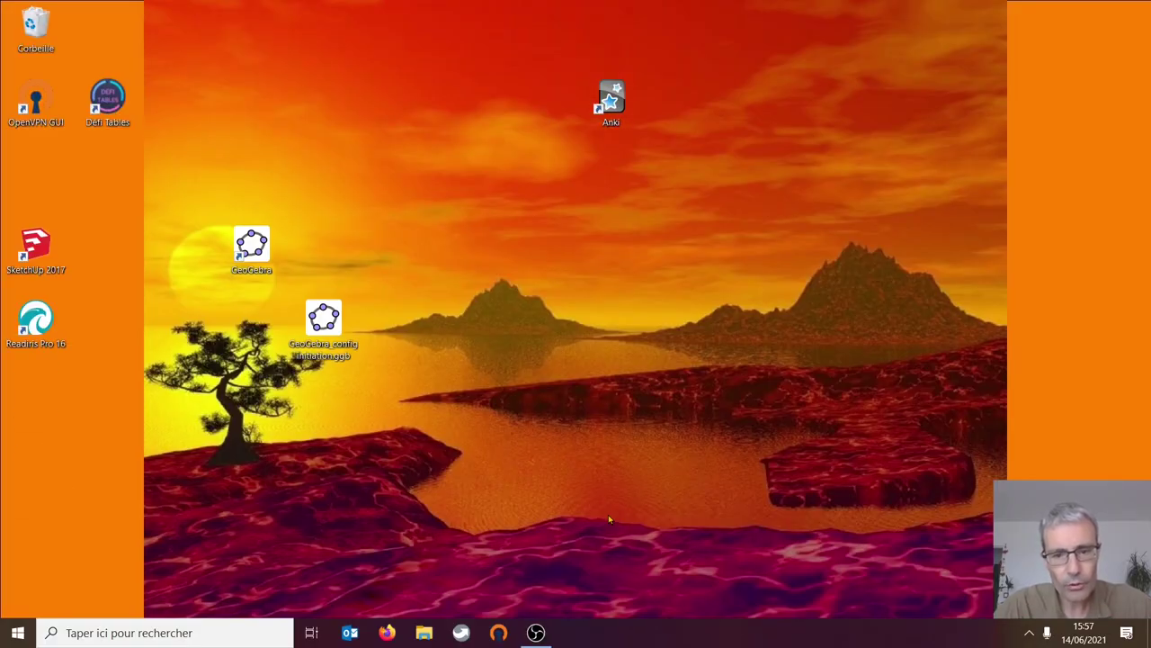
key(ctrl+super+Right)
key(ctrl+super+Right)
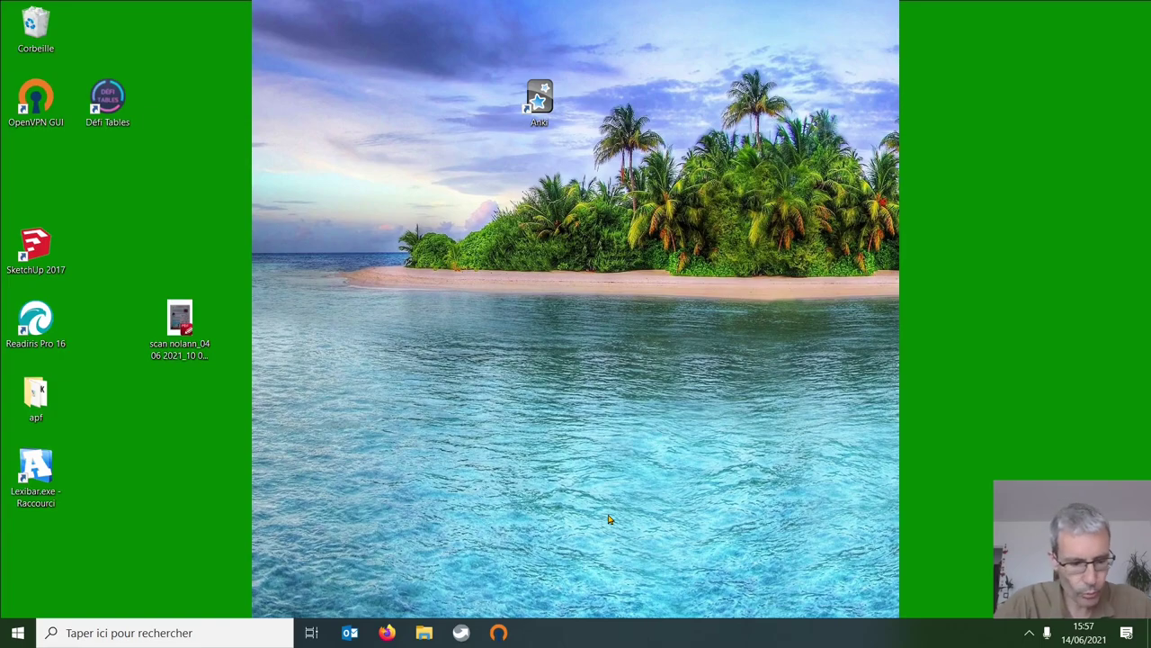
key(ctrl+super+Right)
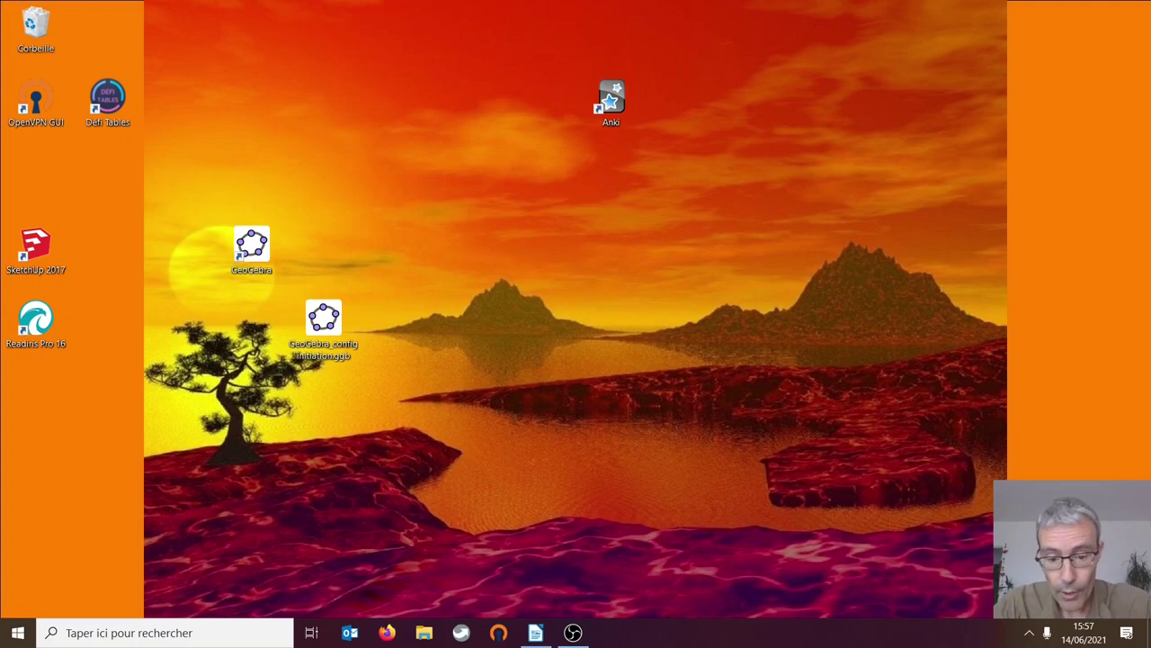
- Switch to the scenario dexpot.odt document in LibreOffice Writer and strike through the line "5- Raccourcis clavier"
click(535, 634)
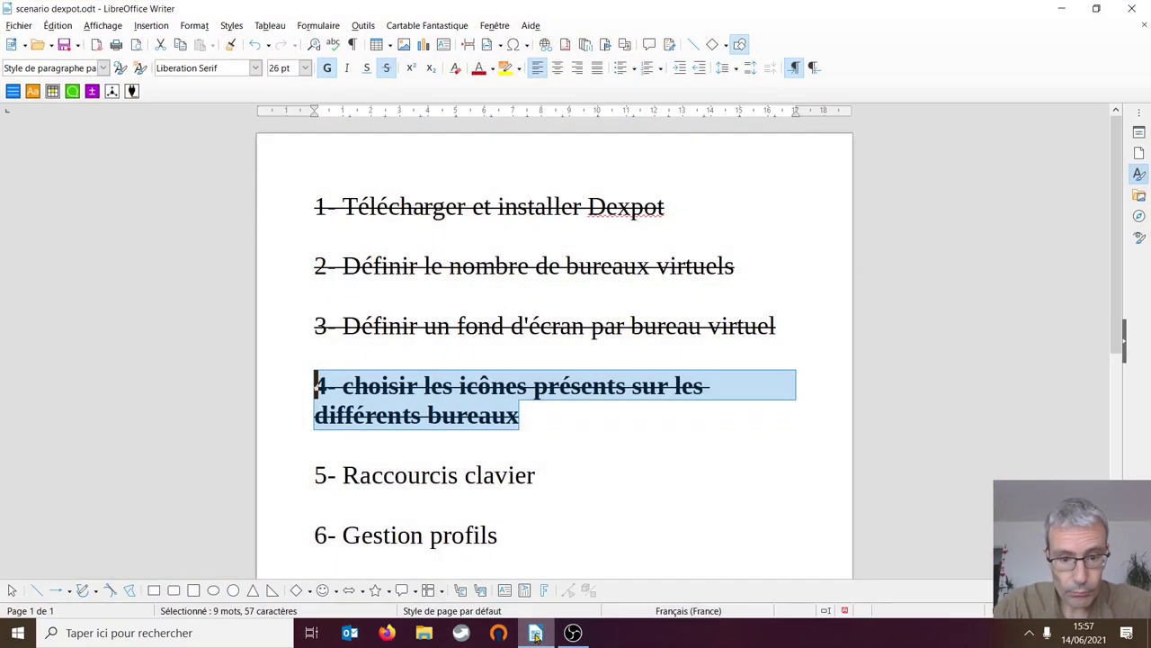
drag(537, 475, 239, 475)
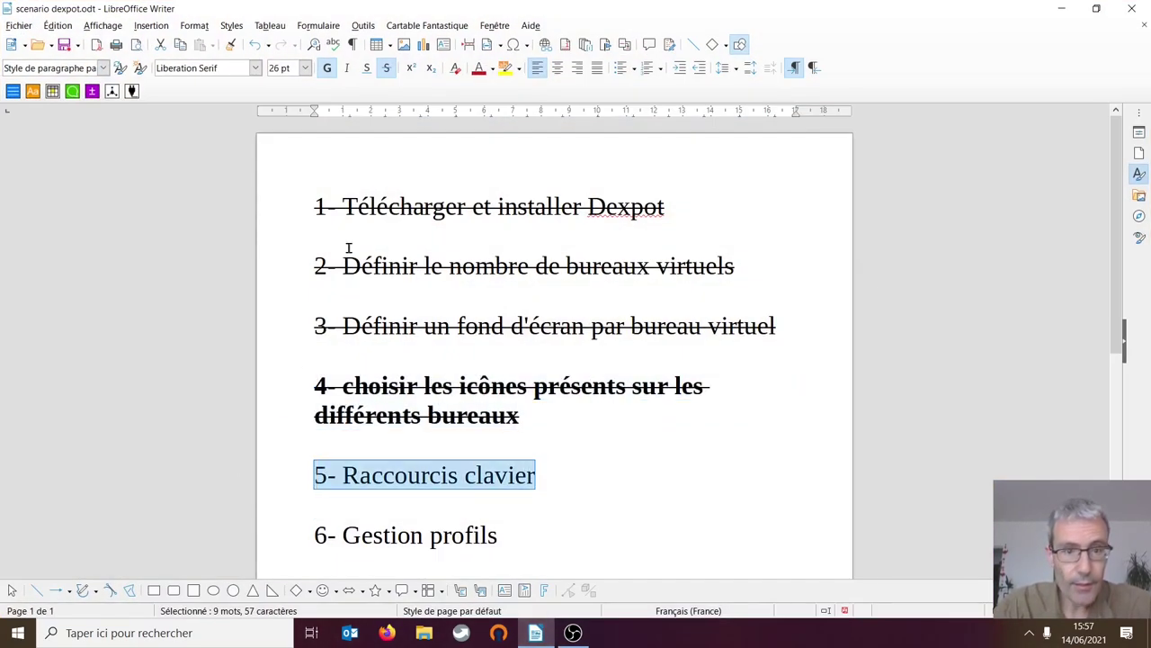
click(386, 68)
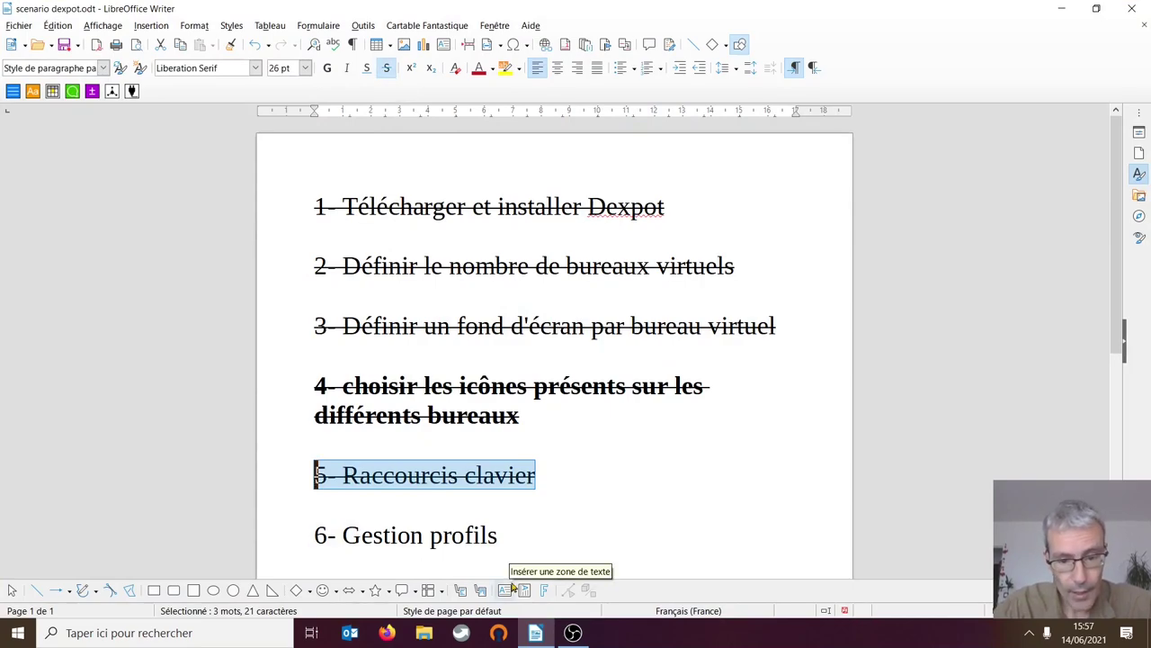
- Open Dexpot's general settings and select the Dexcube plugin among the extras
click(1031, 633)
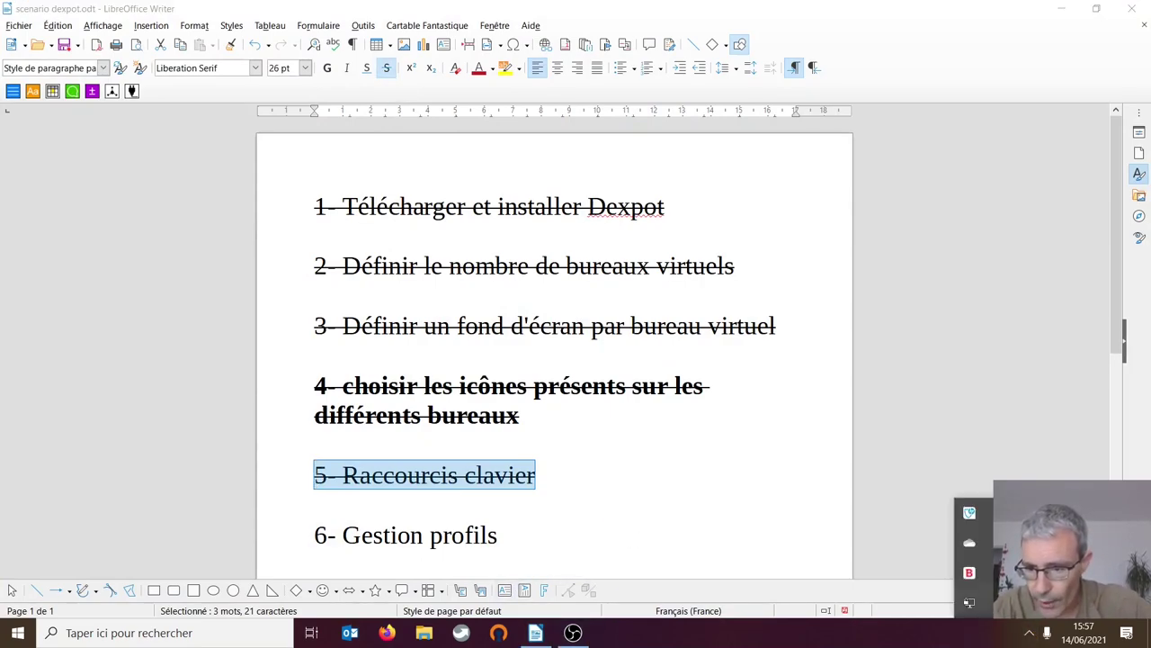
right_click(968, 512)
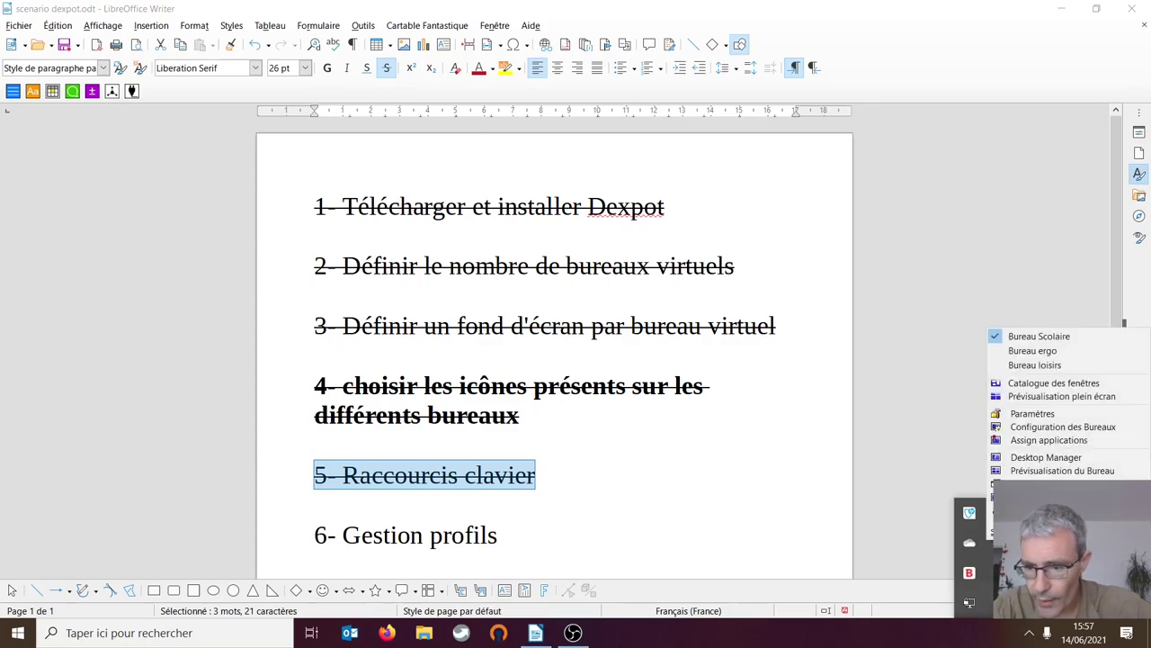
click(1034, 413)
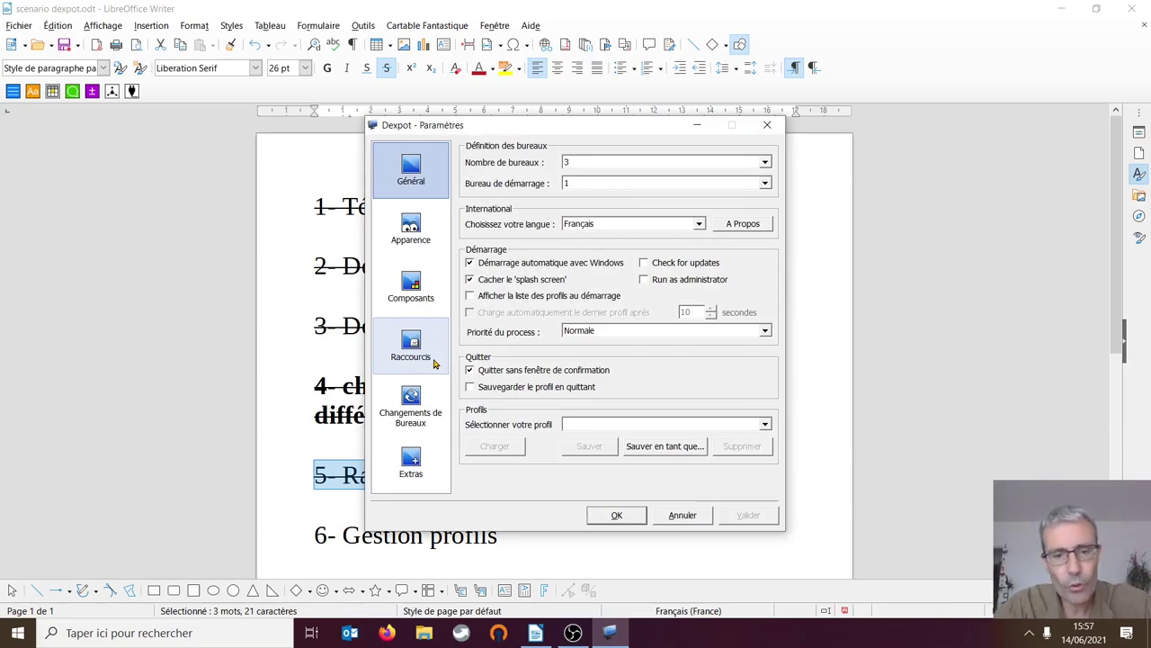
click(413, 466)
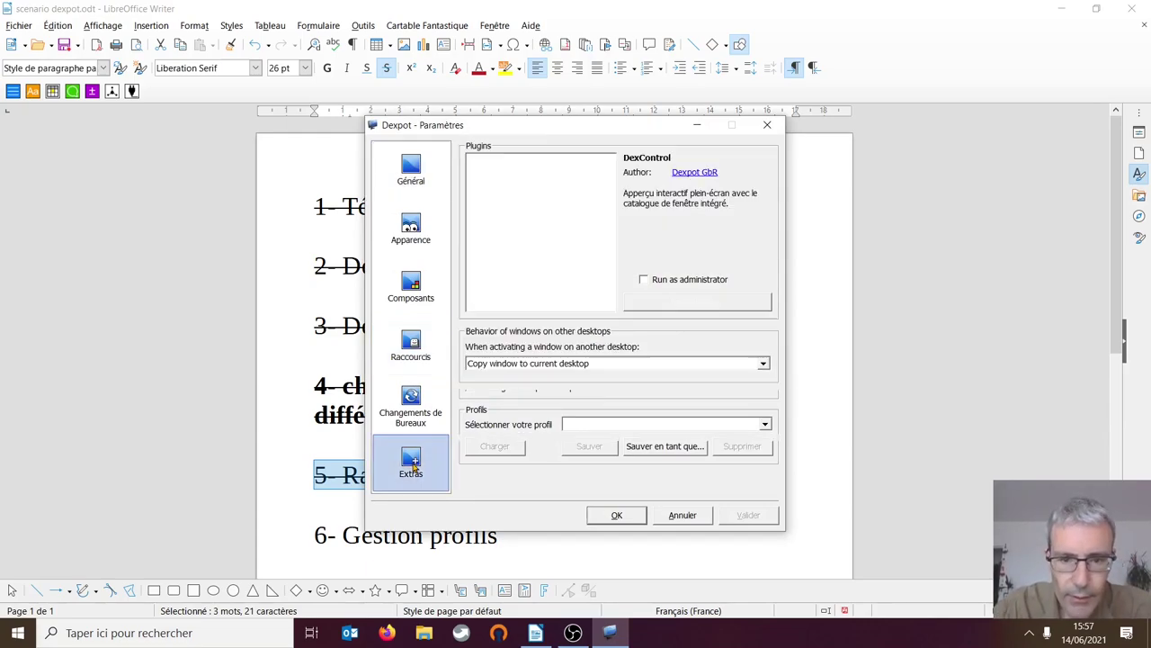
click(496, 174)
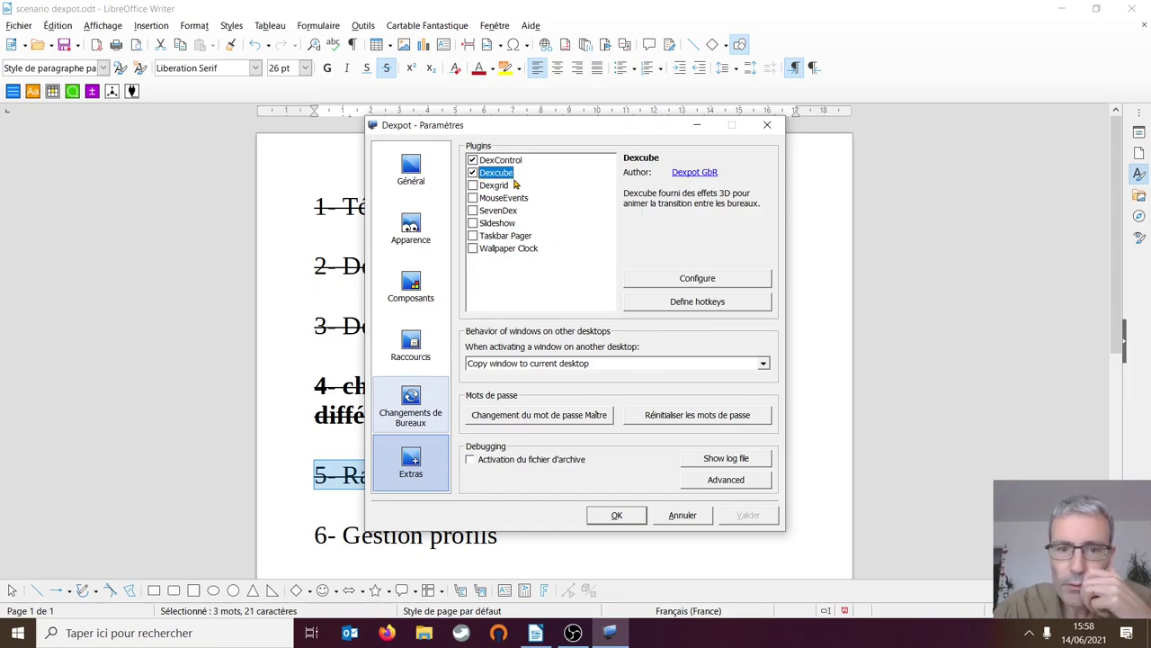
- Configure Dexcube to use the Cube effect for the desktop change animation, and apply it
click(688, 279)
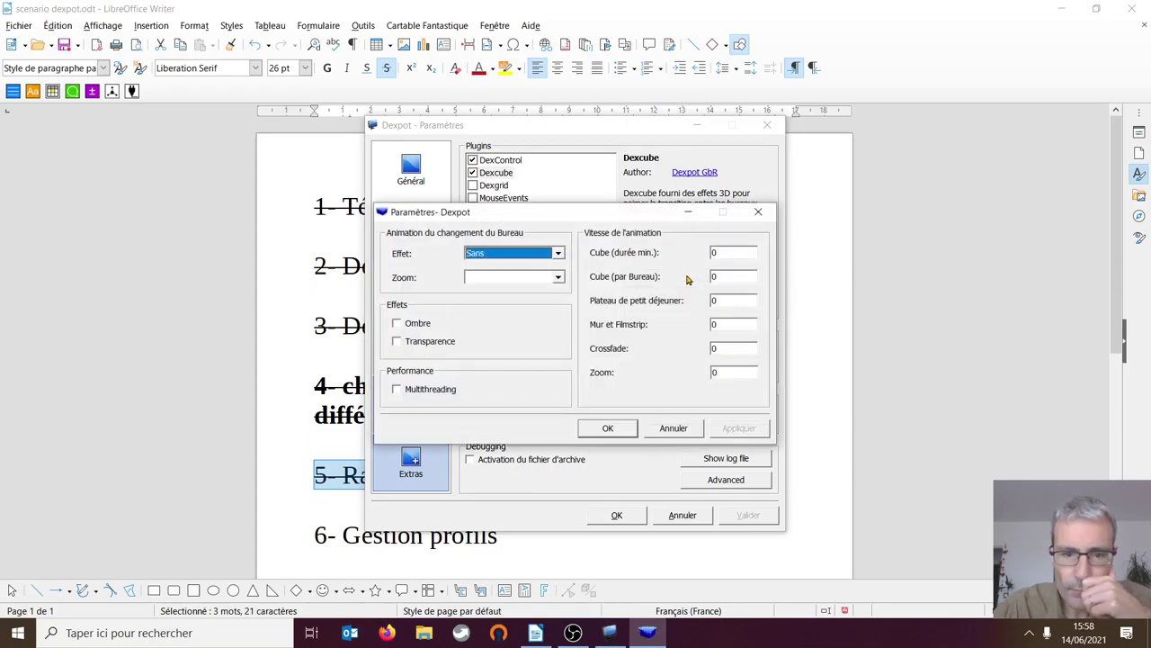
click(557, 252)
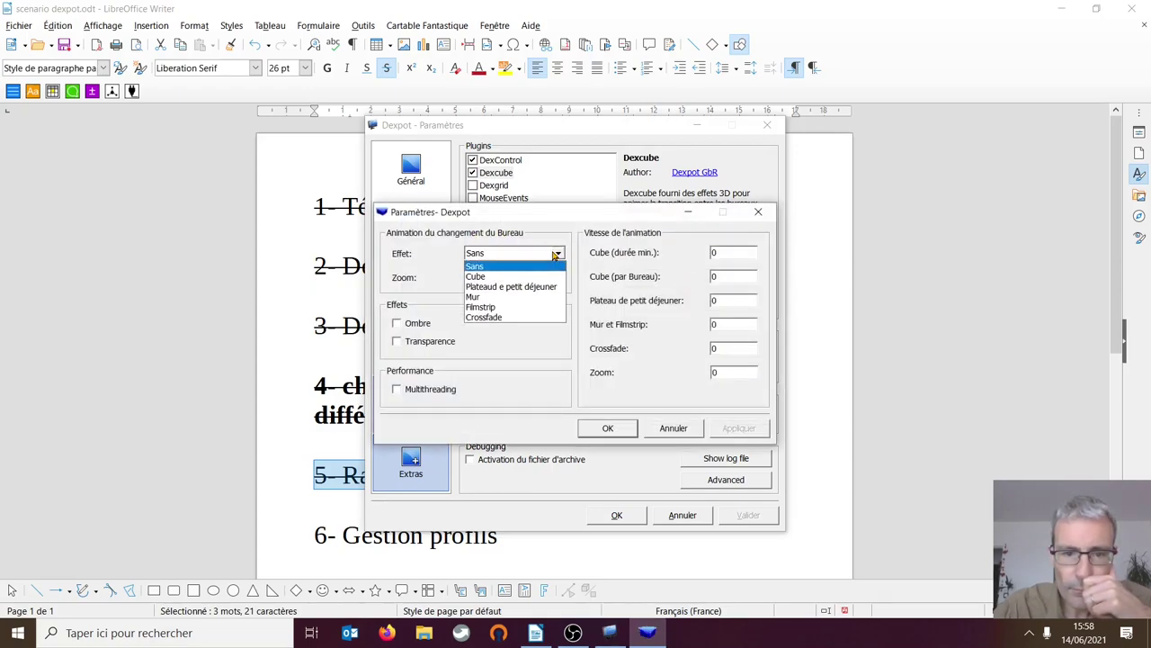
click(491, 278)
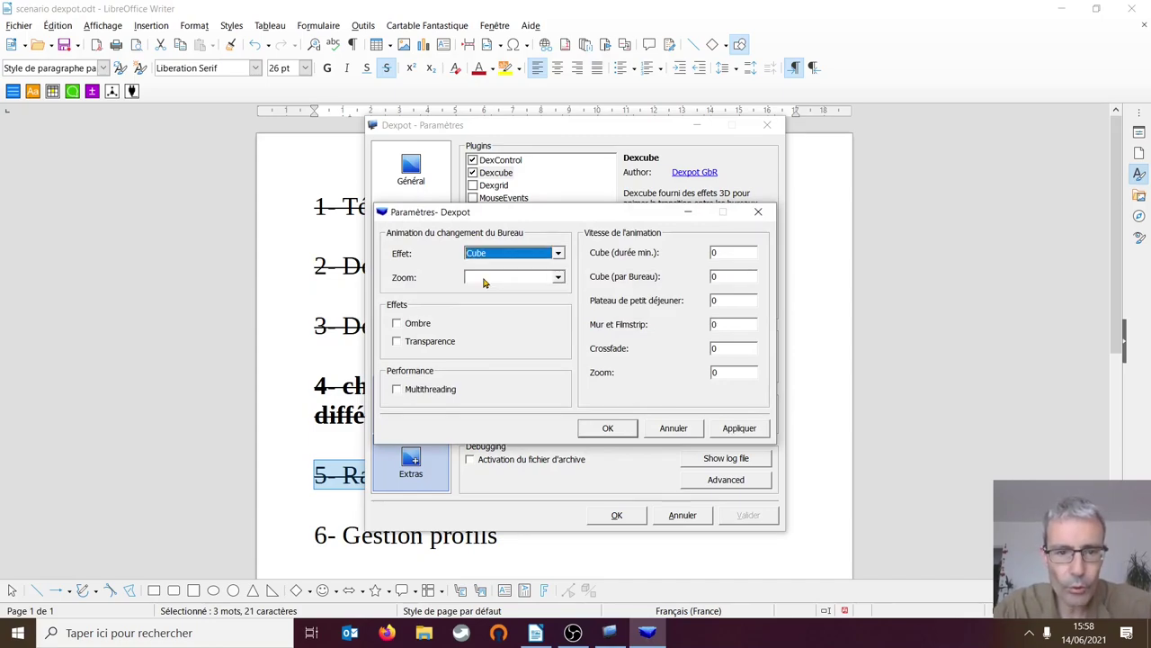
click(561, 279)
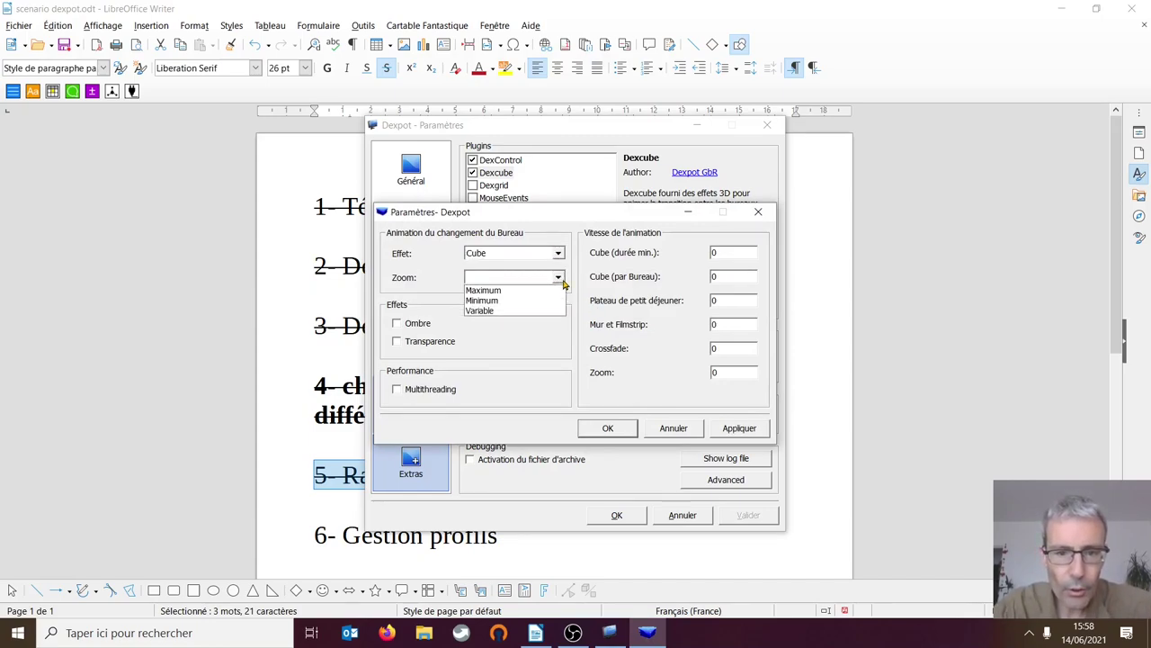
click(438, 273)
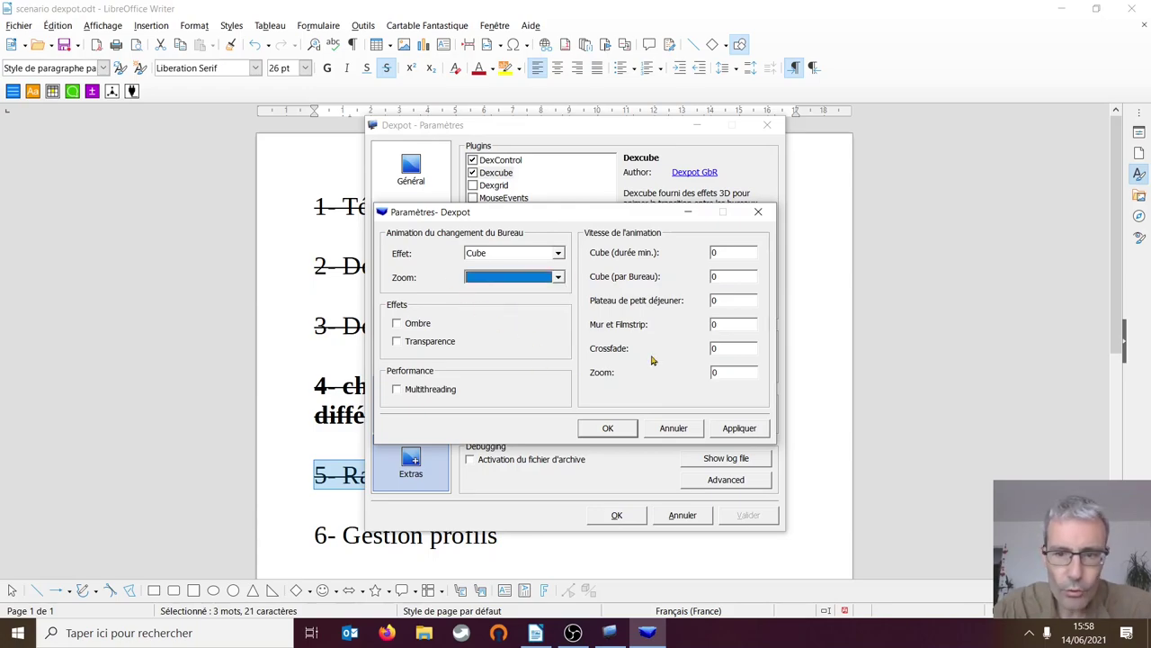
click(740, 429)
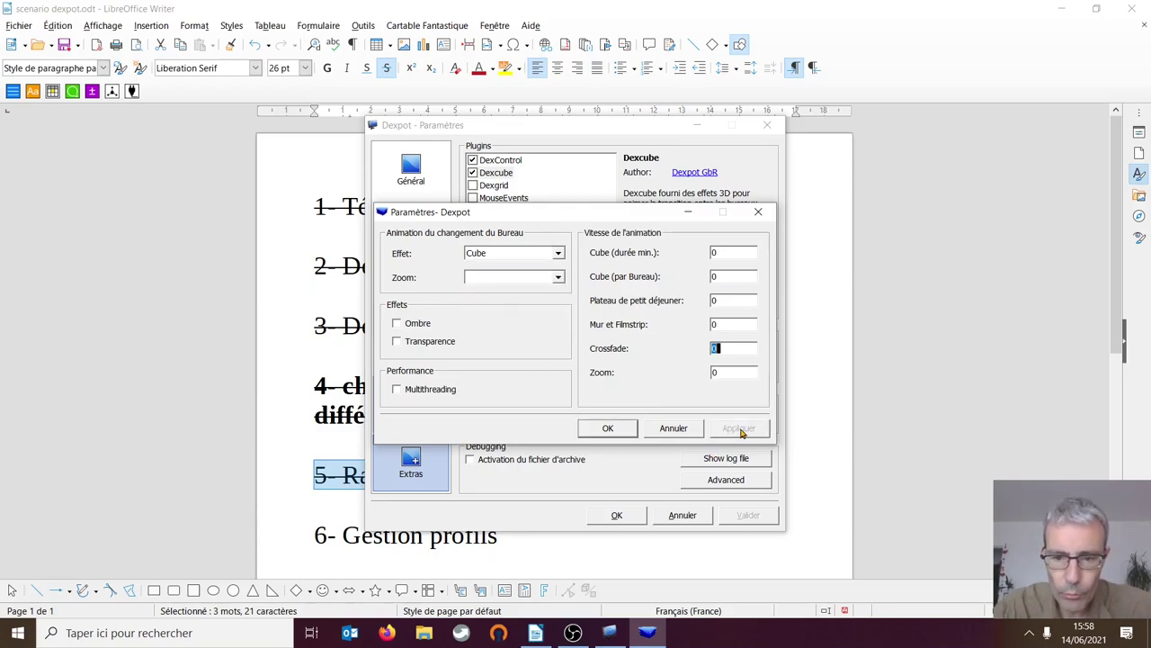
- Confirm and close the plugin and general settings, and switch to Bureau ergo with the keyboard shortcuts to test the animation
click(608, 429)
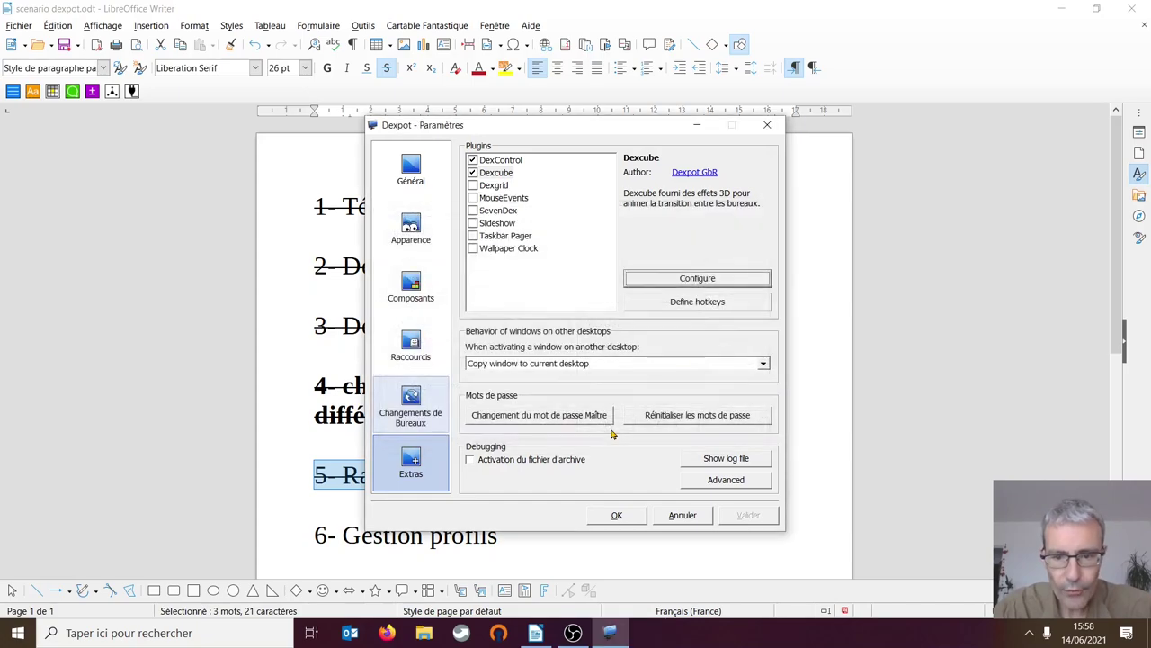
click(617, 516)
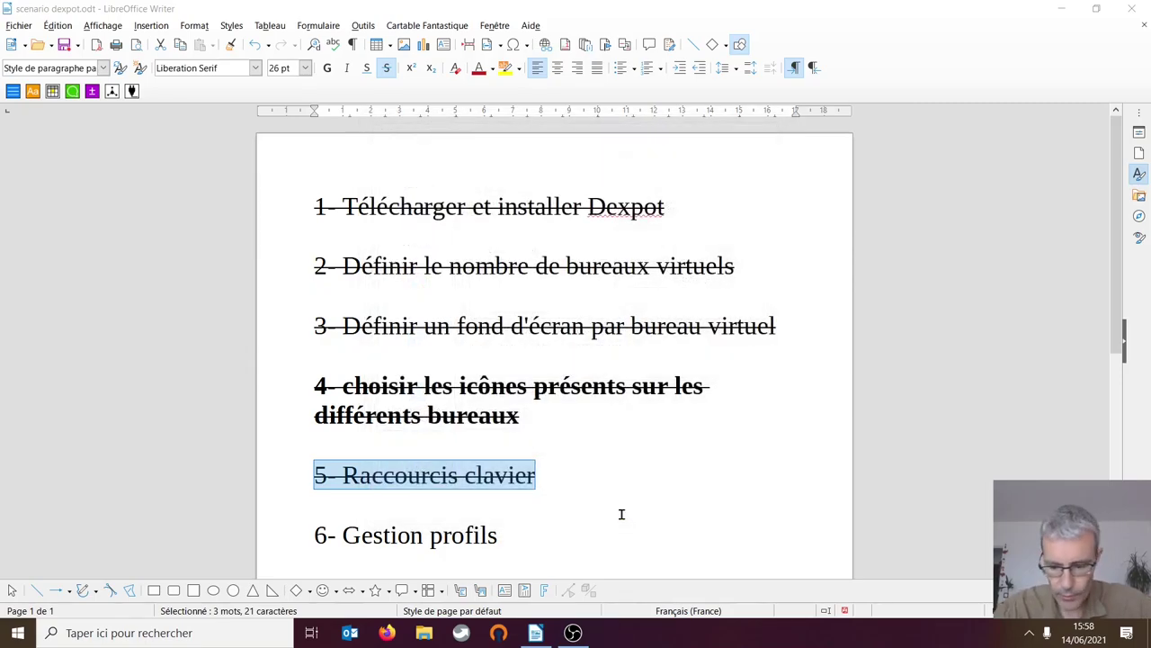
key(alt+2)
key(alt+3)
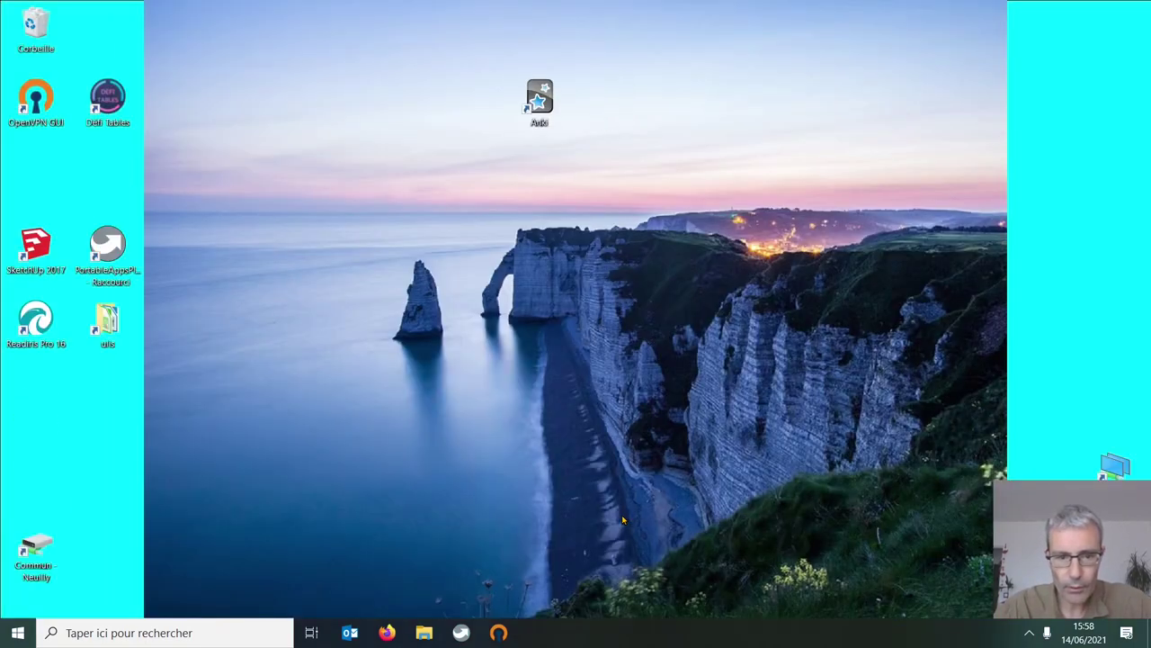
- Examine the tools, properties and wallpaper options of Bureau ergo and the all-desktops entry in the desktop configuration, and close it
click(1028, 631)
right_click(968, 602)
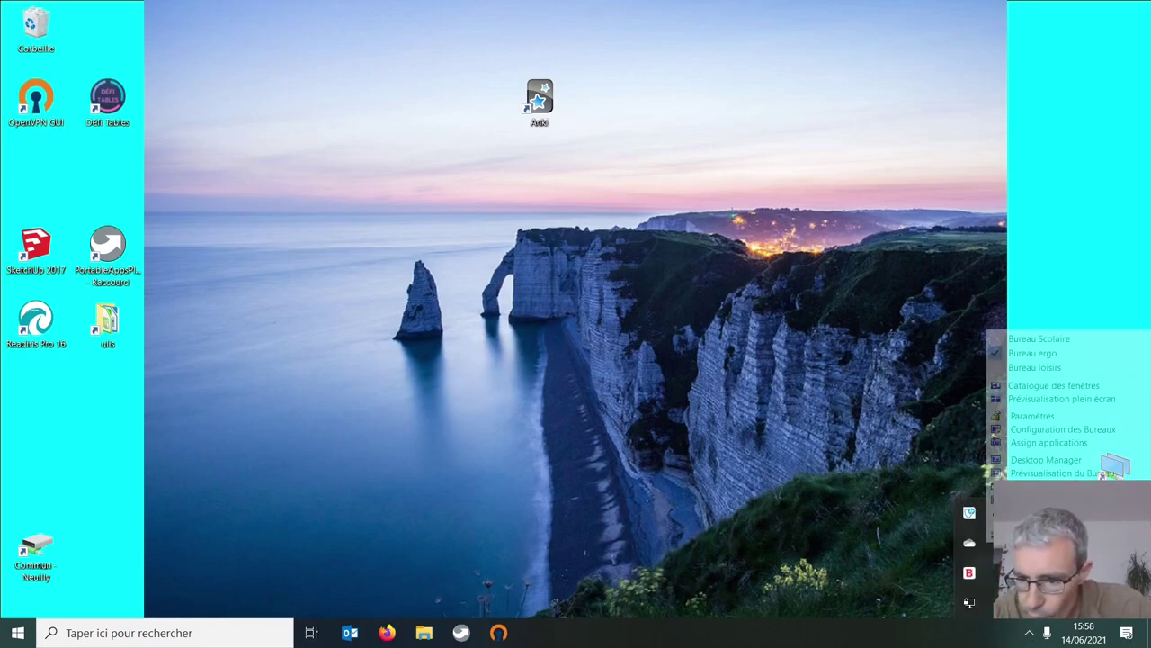
click(1059, 429)
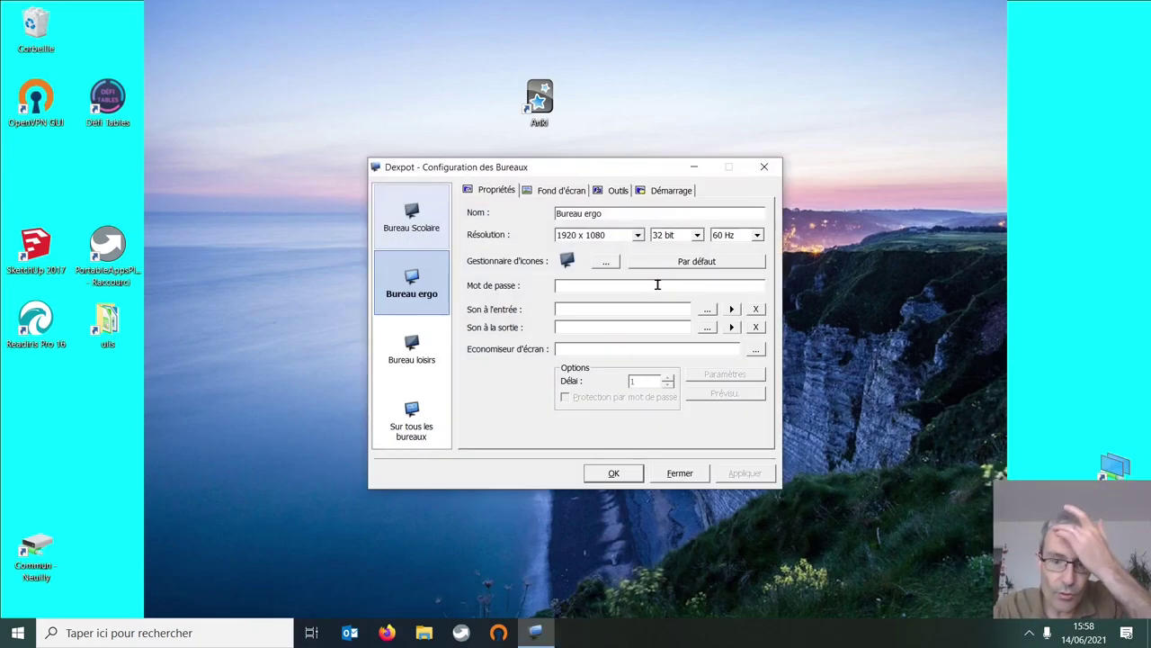
click(606, 192)
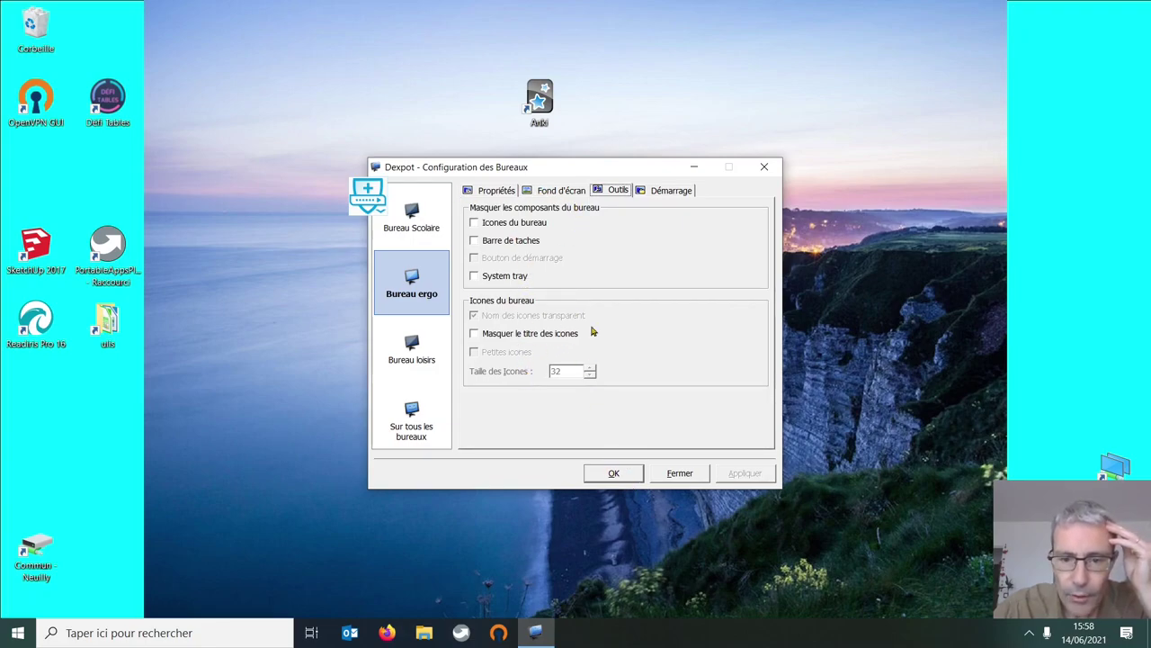
click(492, 192)
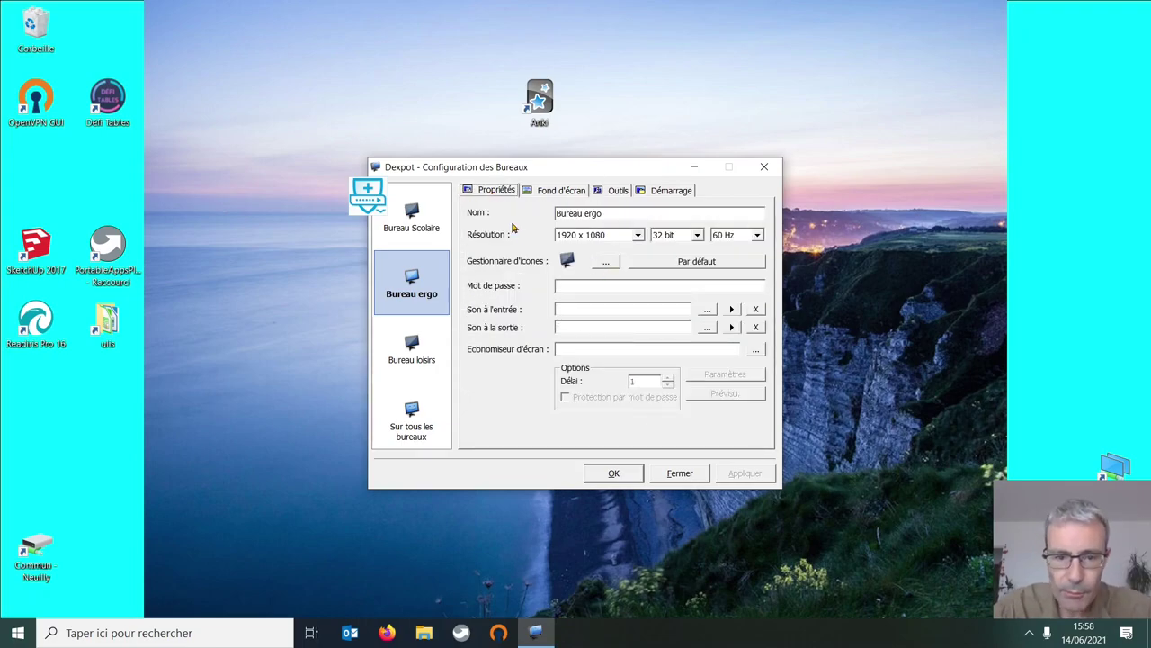
click(546, 194)
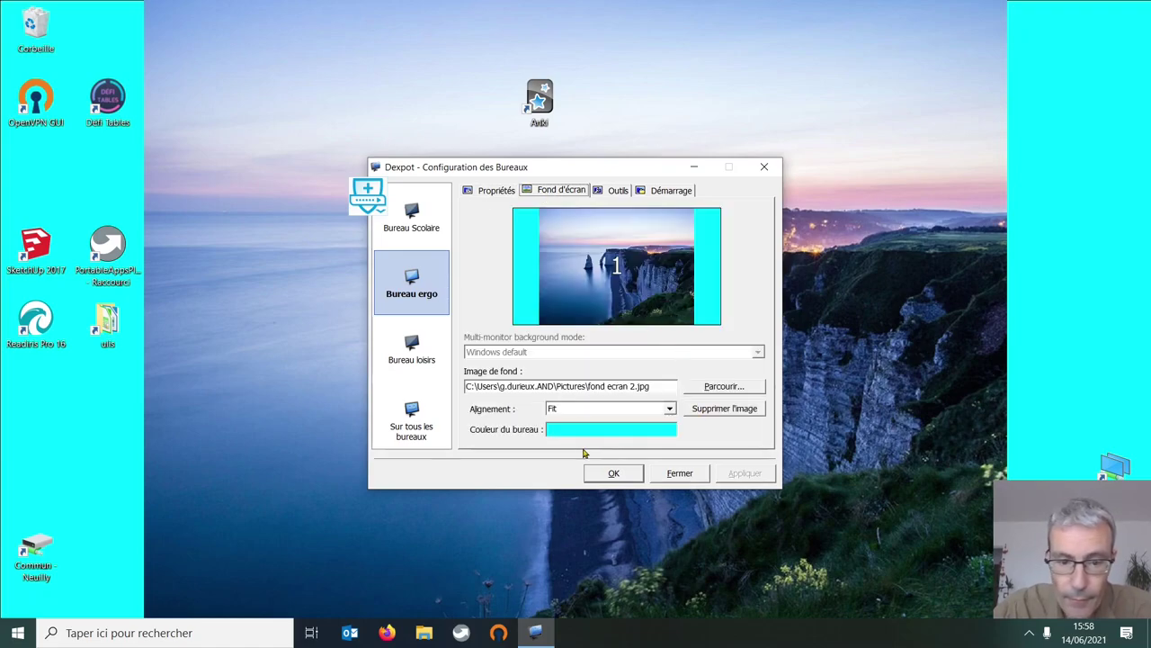
click(417, 424)
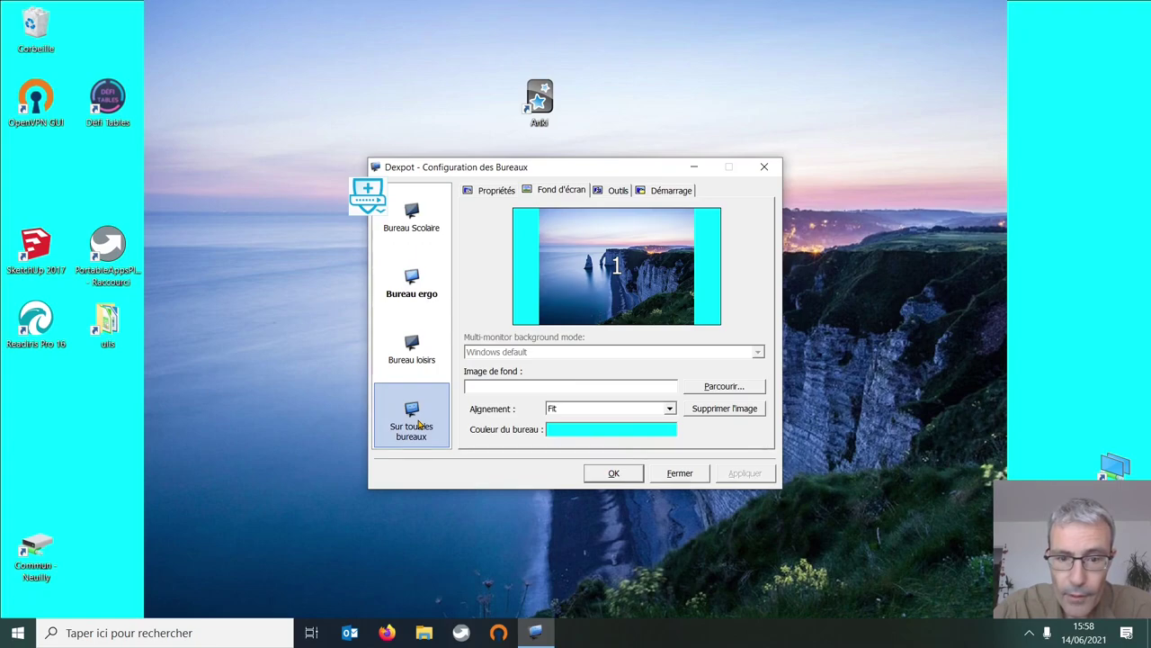
click(619, 473)
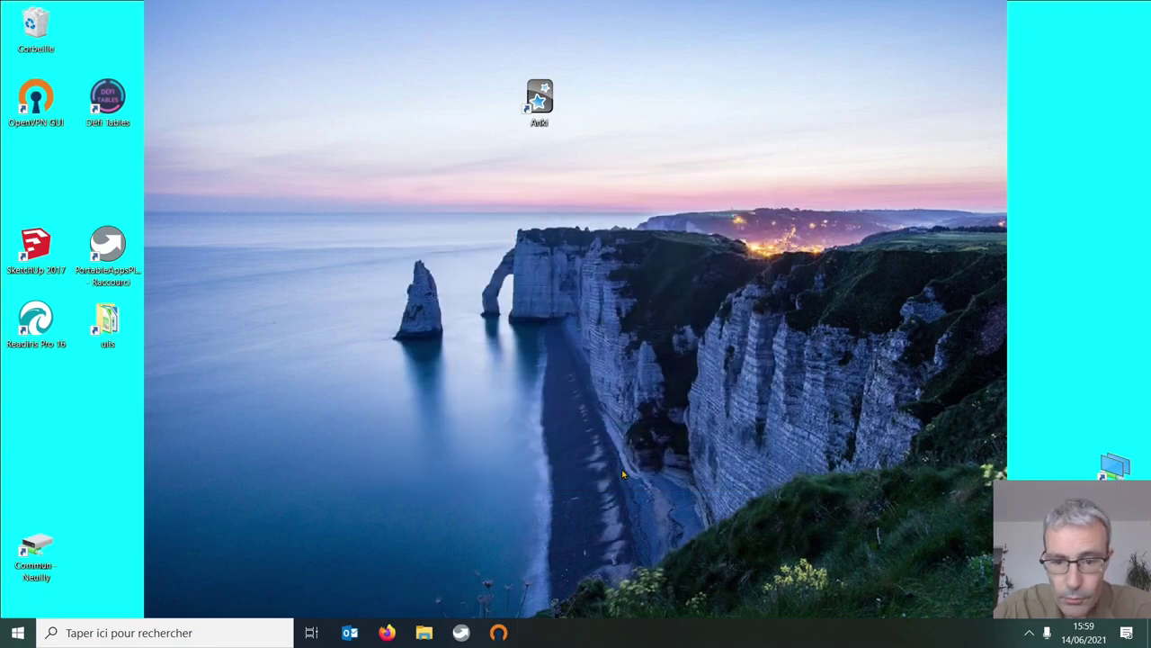
- Reopen Dexpot's general settings and examine the appearance options for the tray icon mode and its Ctrl + single-click action
click(1029, 633)
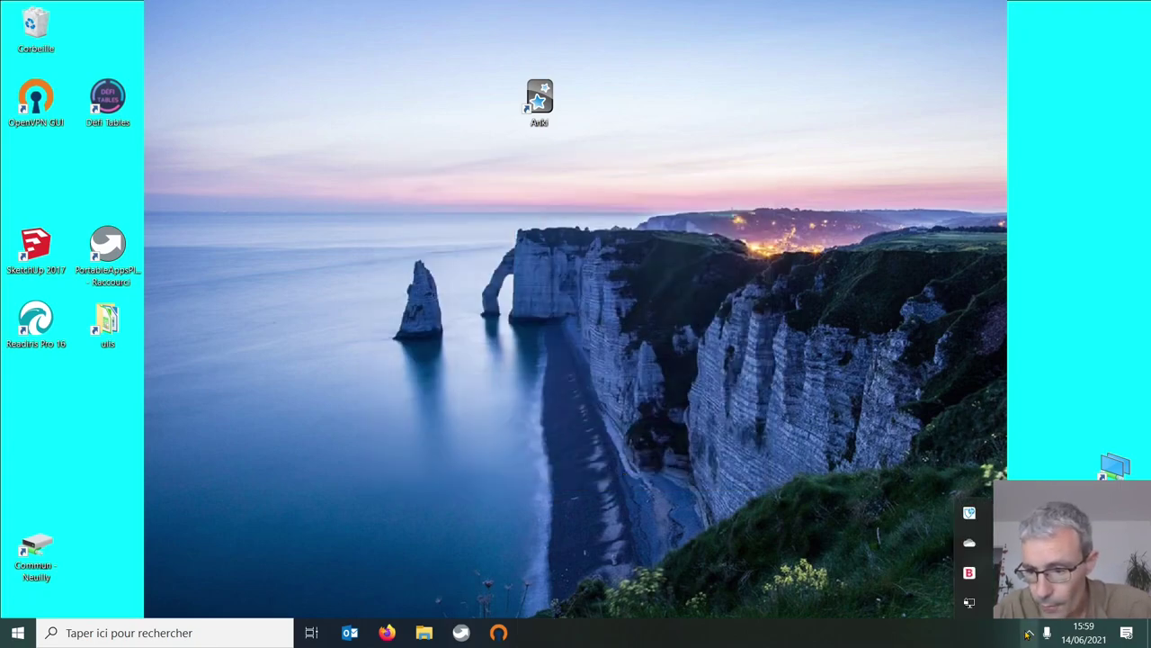
right_click(968, 512)
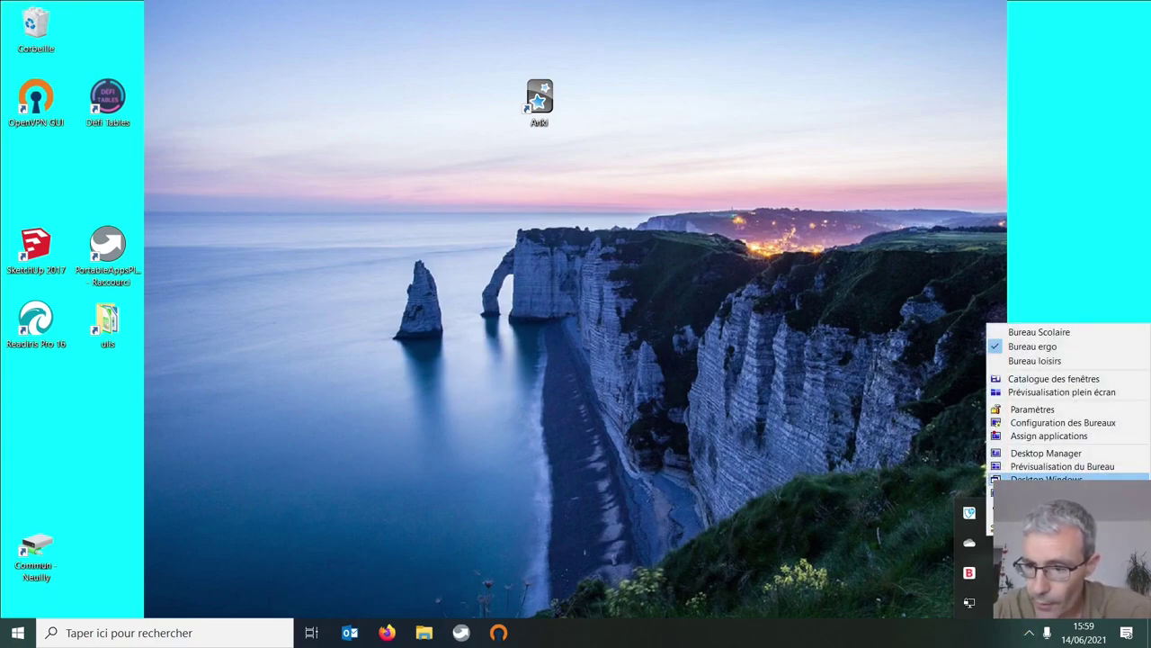
click(1037, 410)
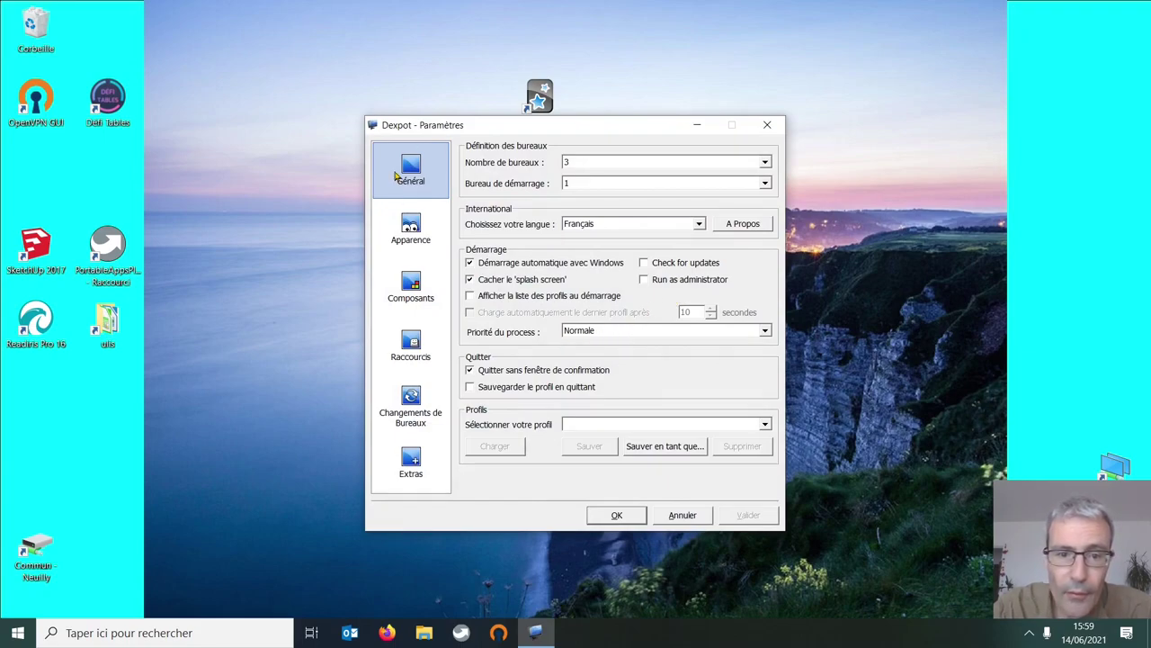
click(430, 225)
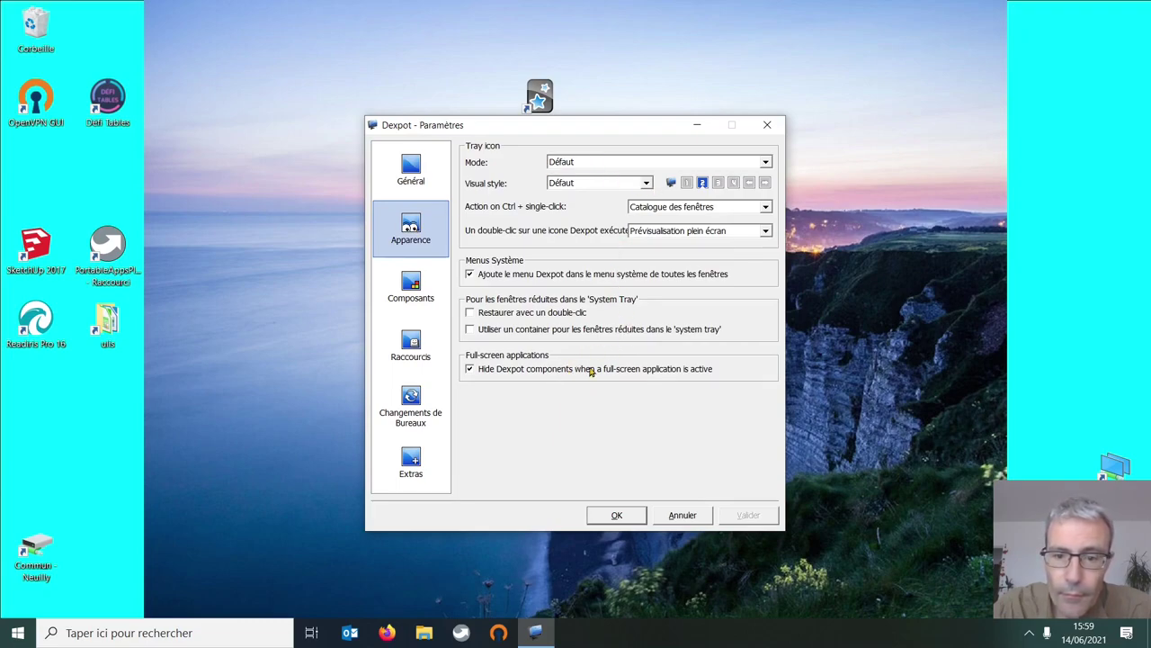
click(603, 164)
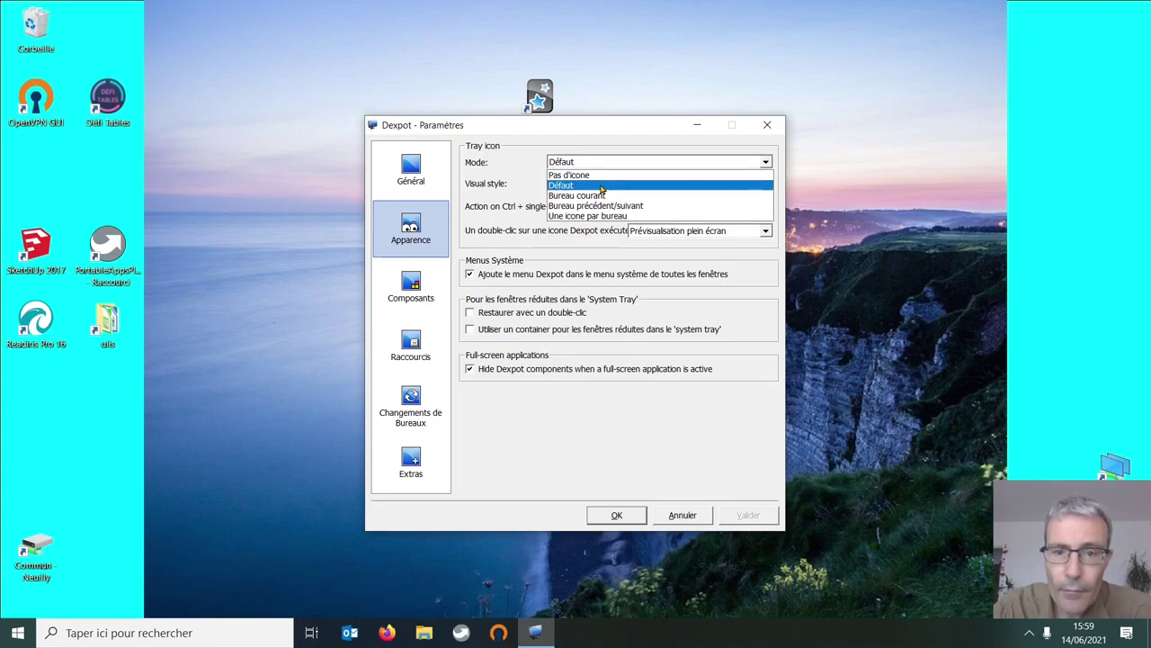
click(526, 186)
click(666, 208)
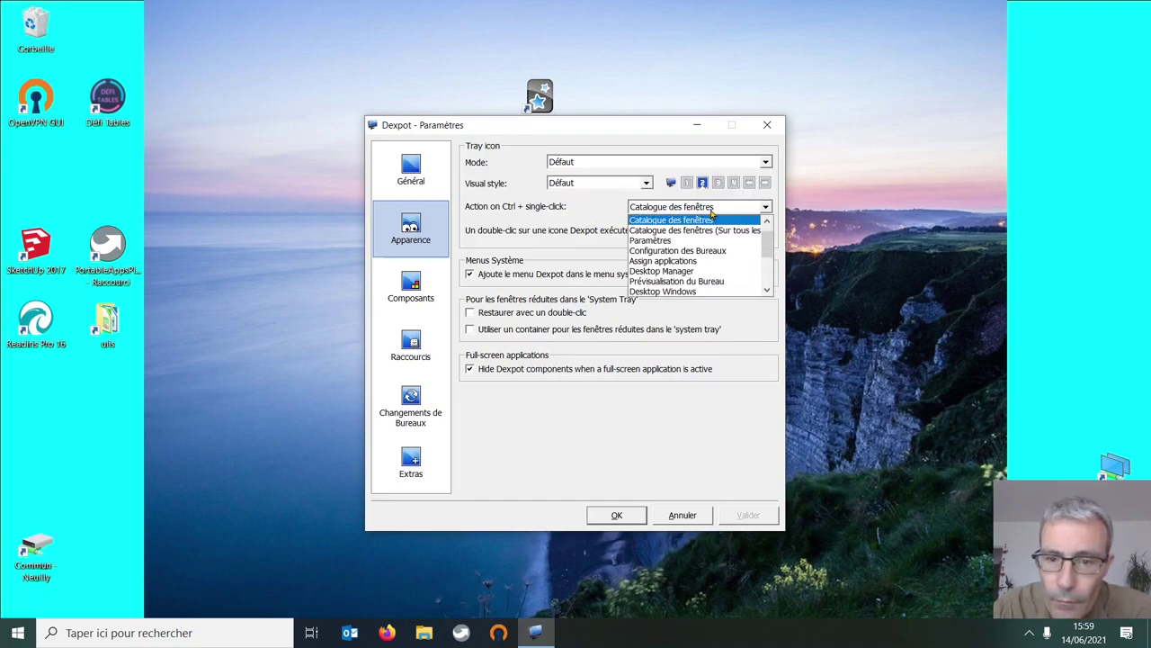
click(559, 235)
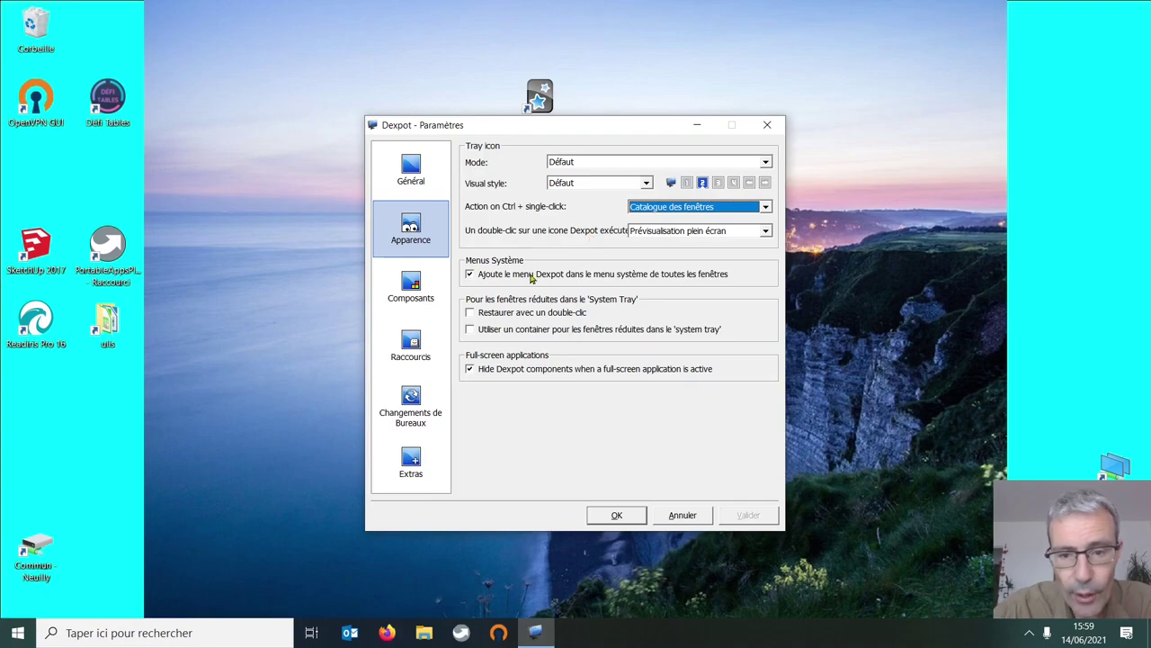
- Examine the component settings for the Desktop Manager, DexTab, desktop preview and full-screen preview, and close the settings
click(419, 284)
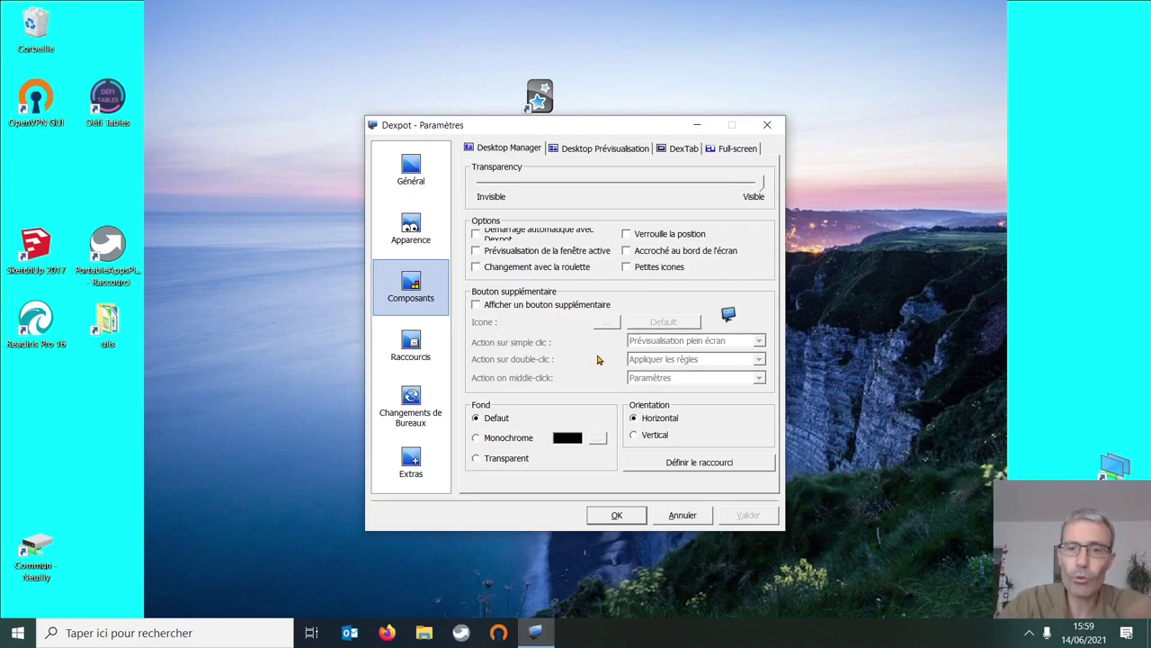
click(677, 150)
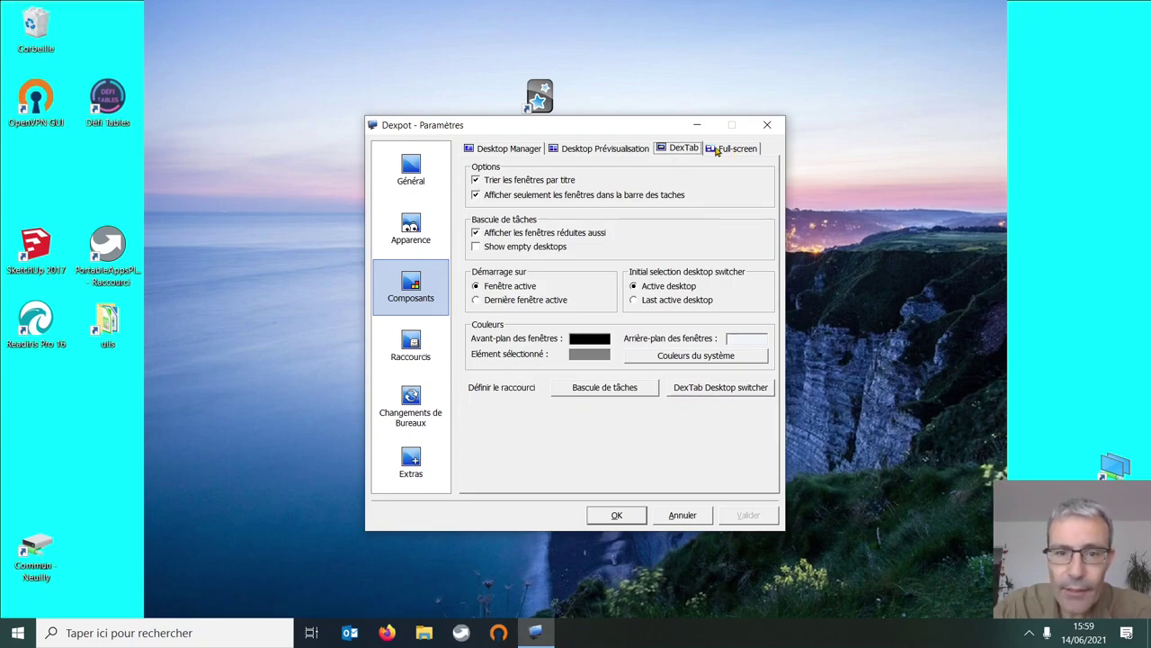
click(586, 153)
click(724, 150)
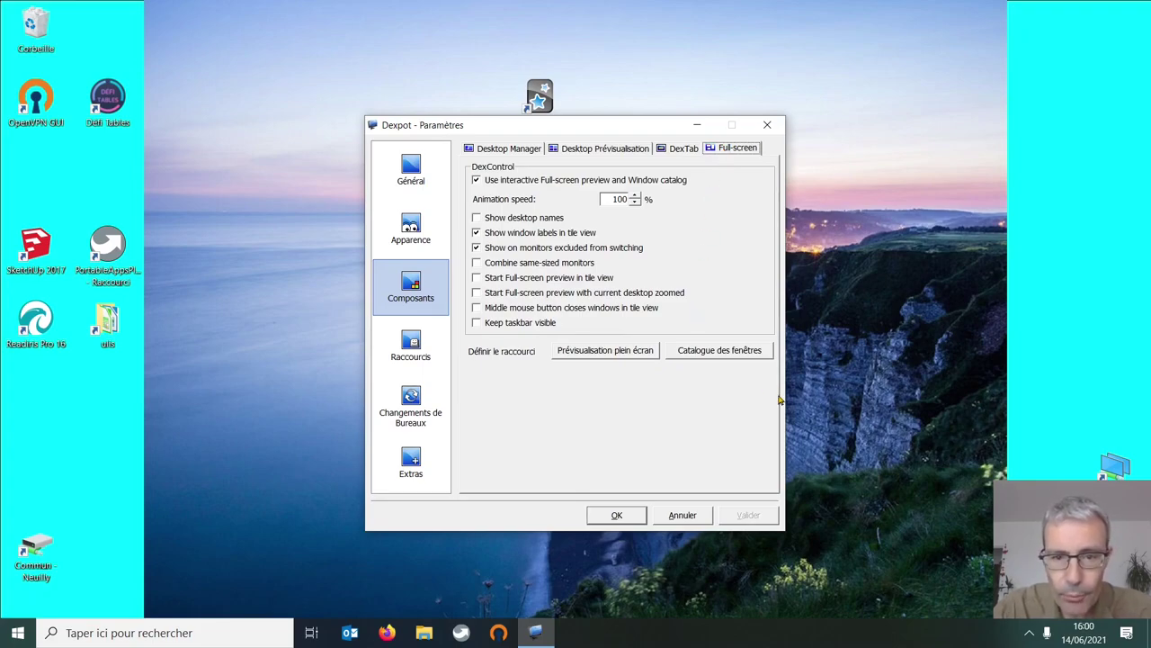
click(616, 516)
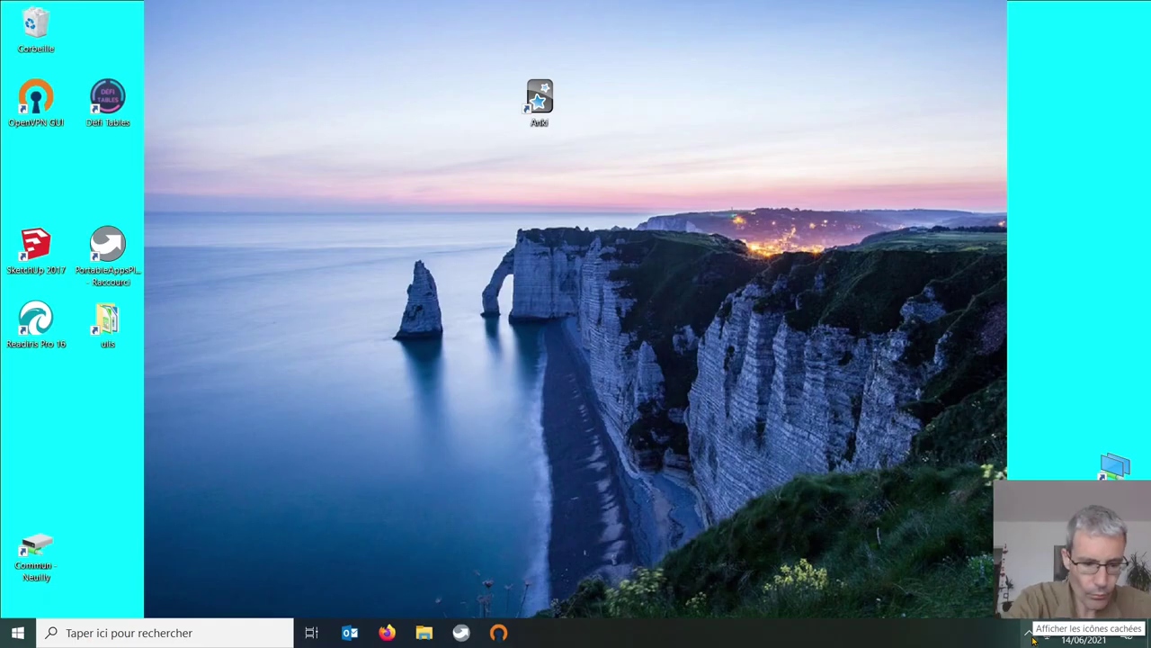
- Switch to Bureau Scolaire, reopen Dexpot's general settings and check the list of saved profiles
key(alt+1)
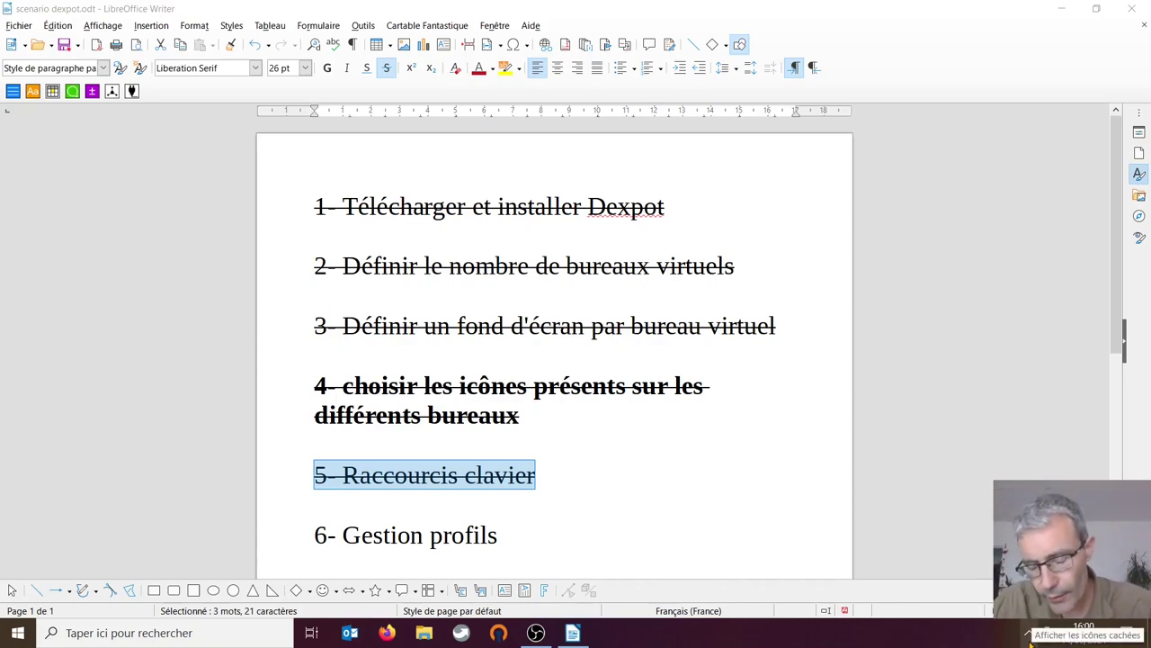
click(1030, 633)
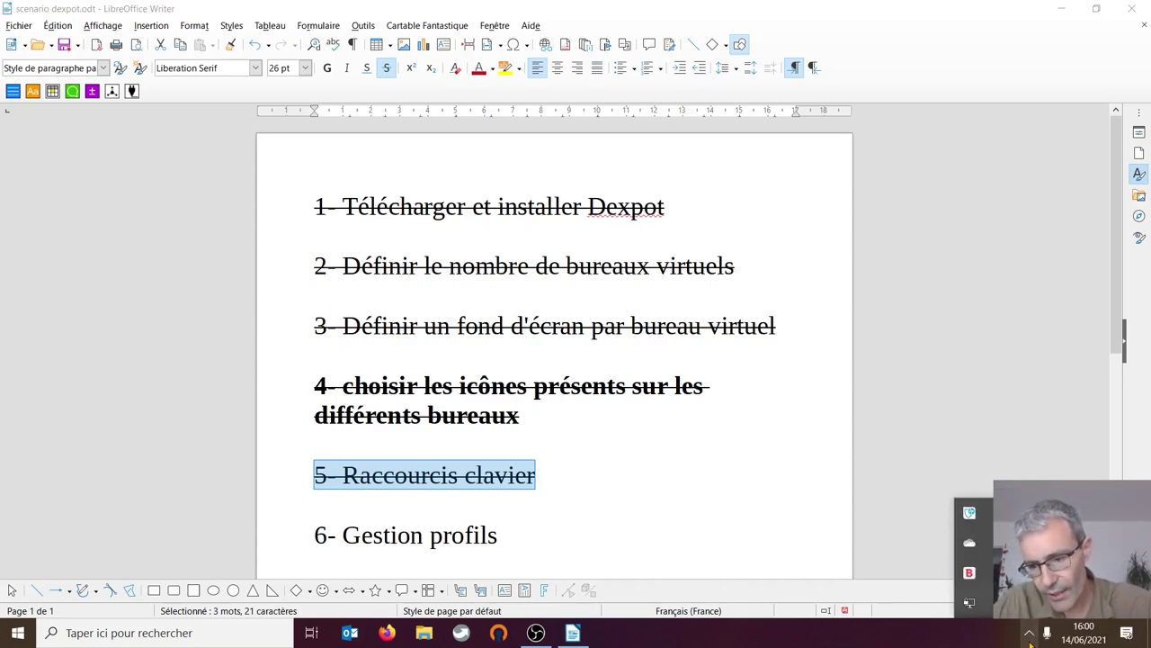
right_click(969, 512)
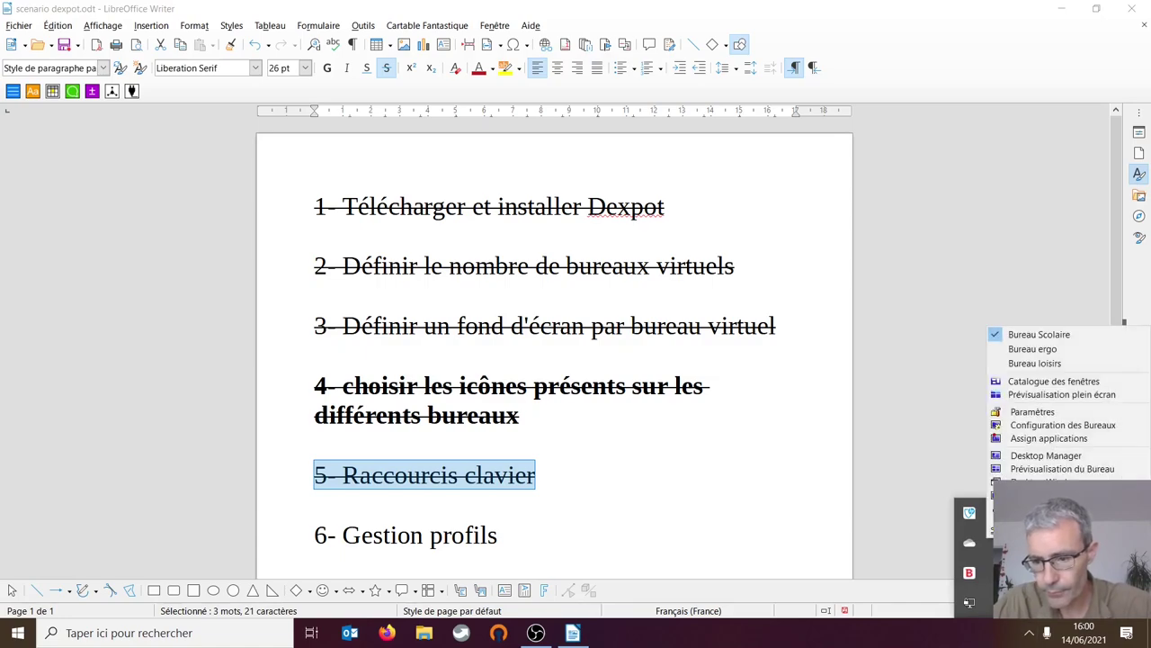
click(1049, 415)
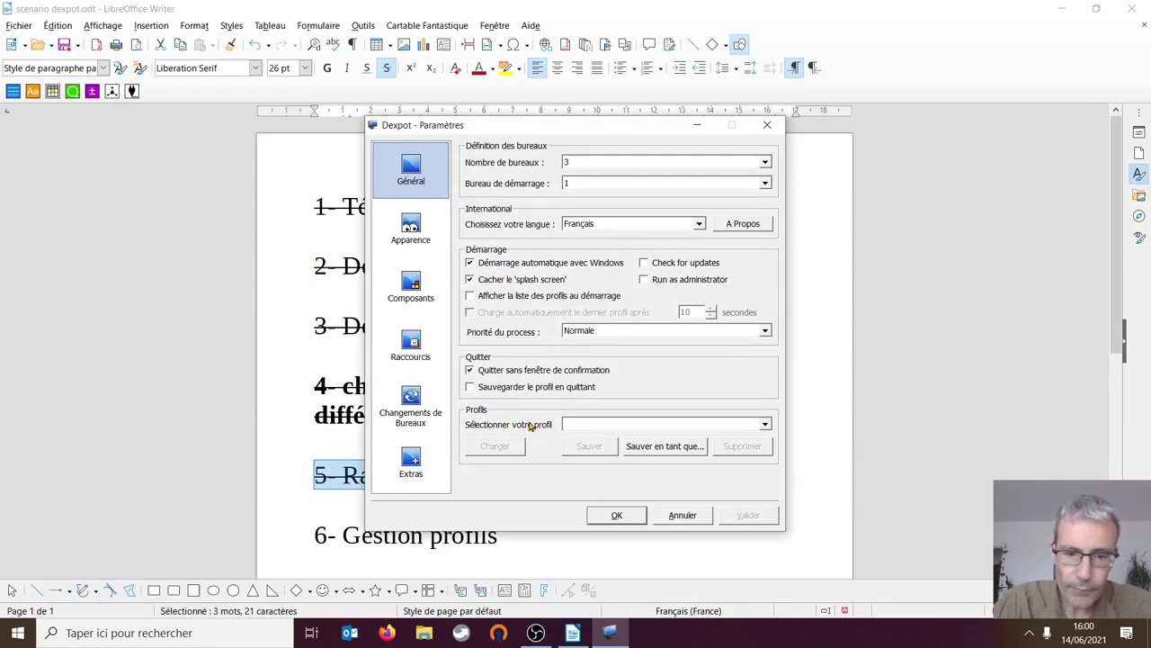
click(764, 425)
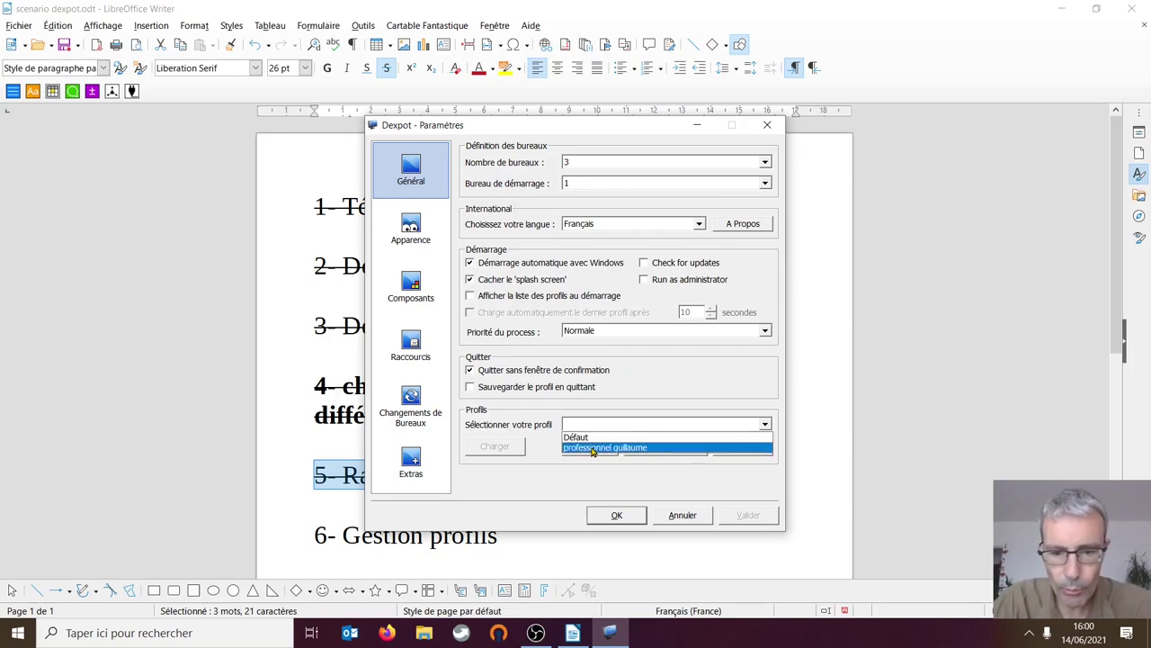
click(537, 466)
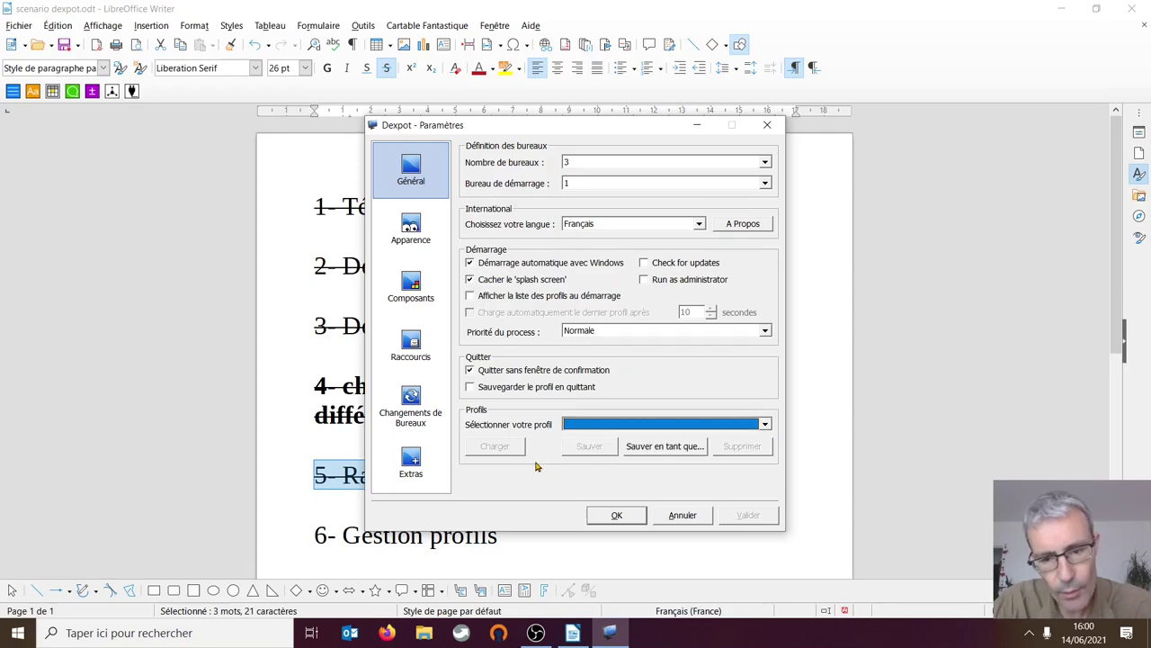
- Save the current settings as a new profile named "profil dextop" followed by the person's first name
click(663, 447)
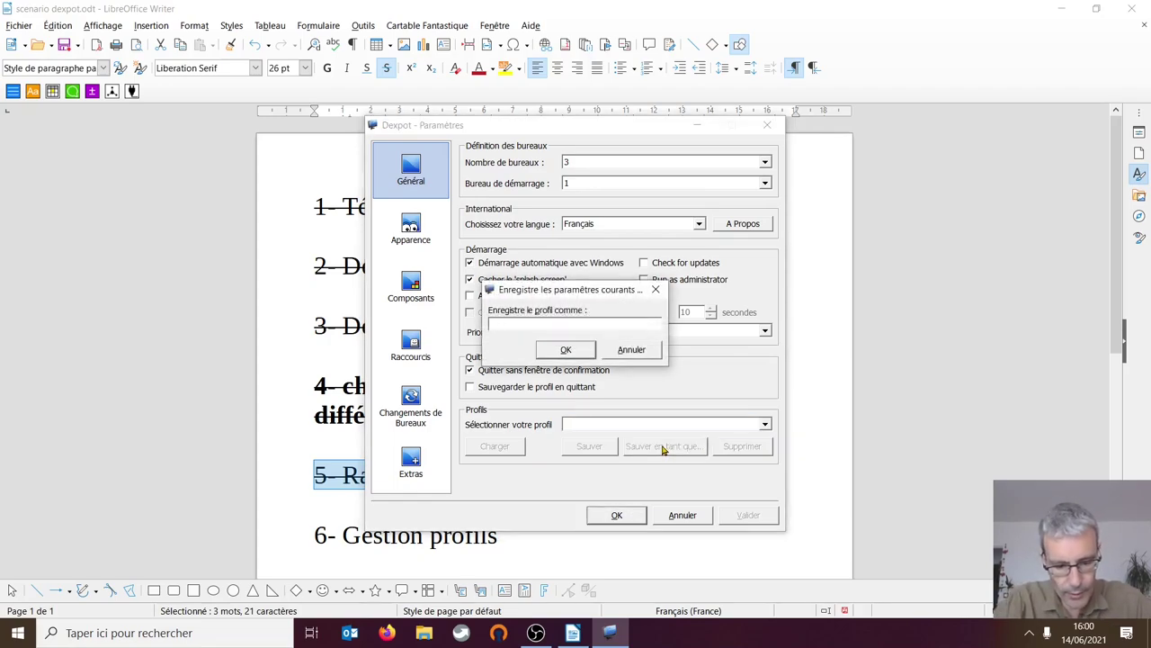
text(profil)
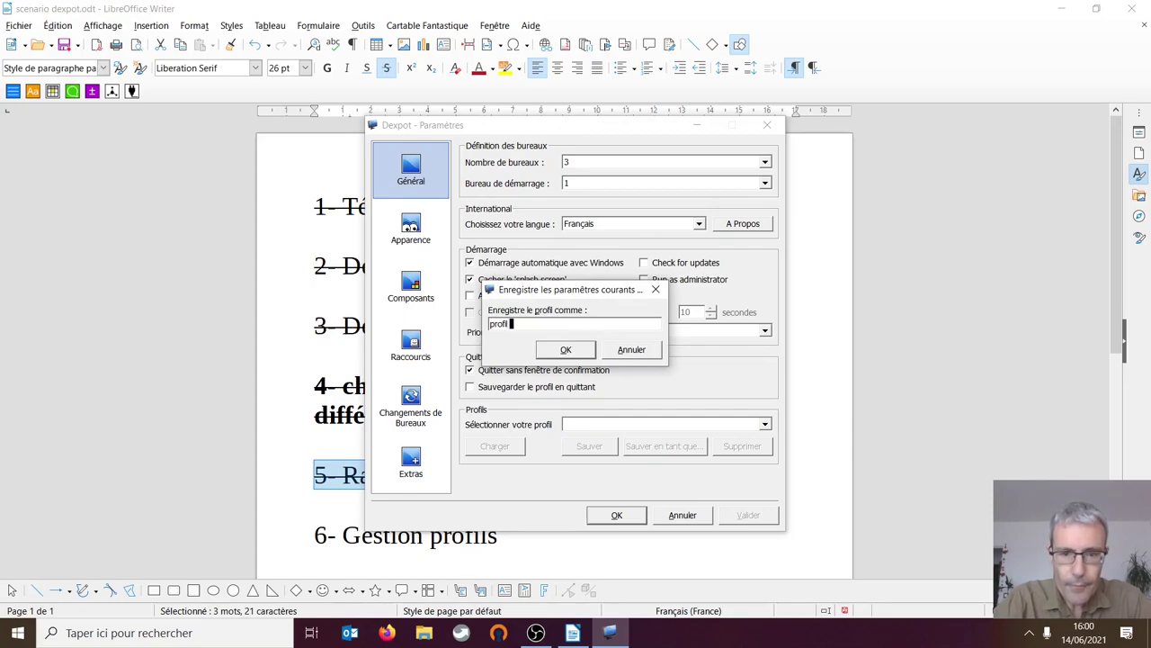
text( dextop)
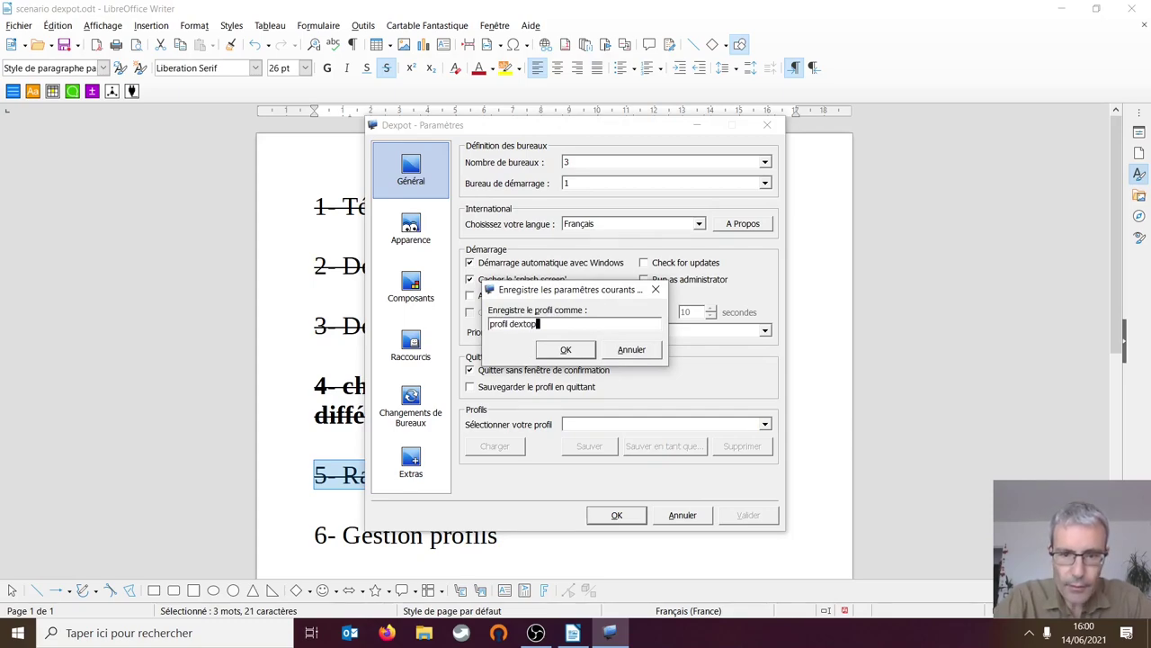
text( claire)
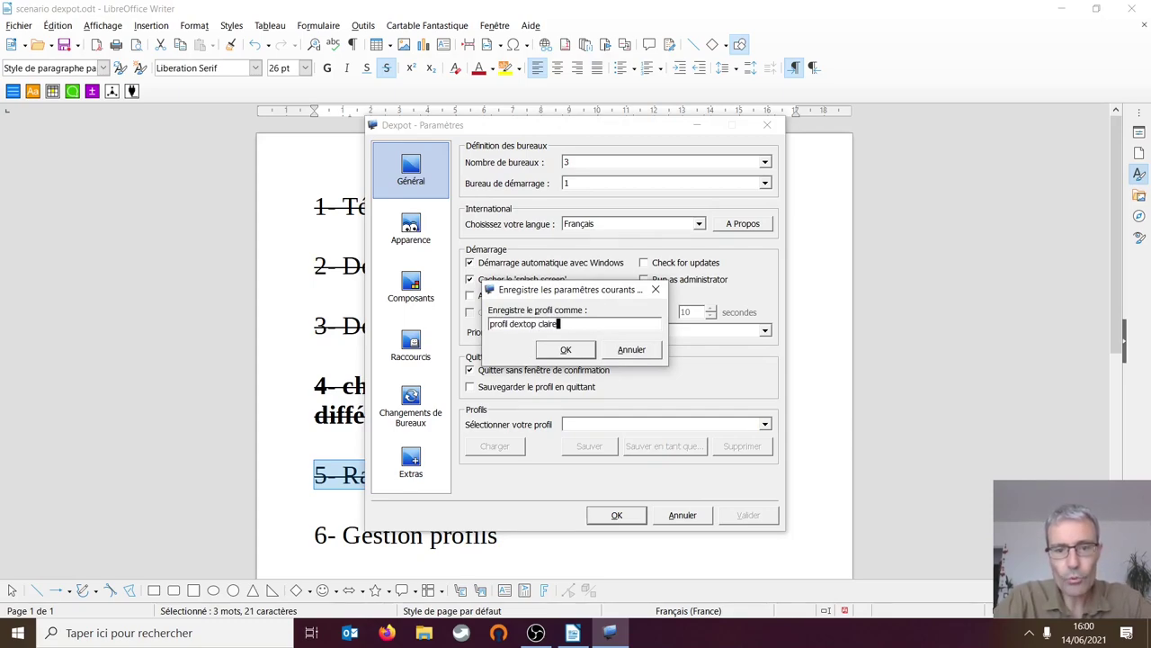
click(566, 350)
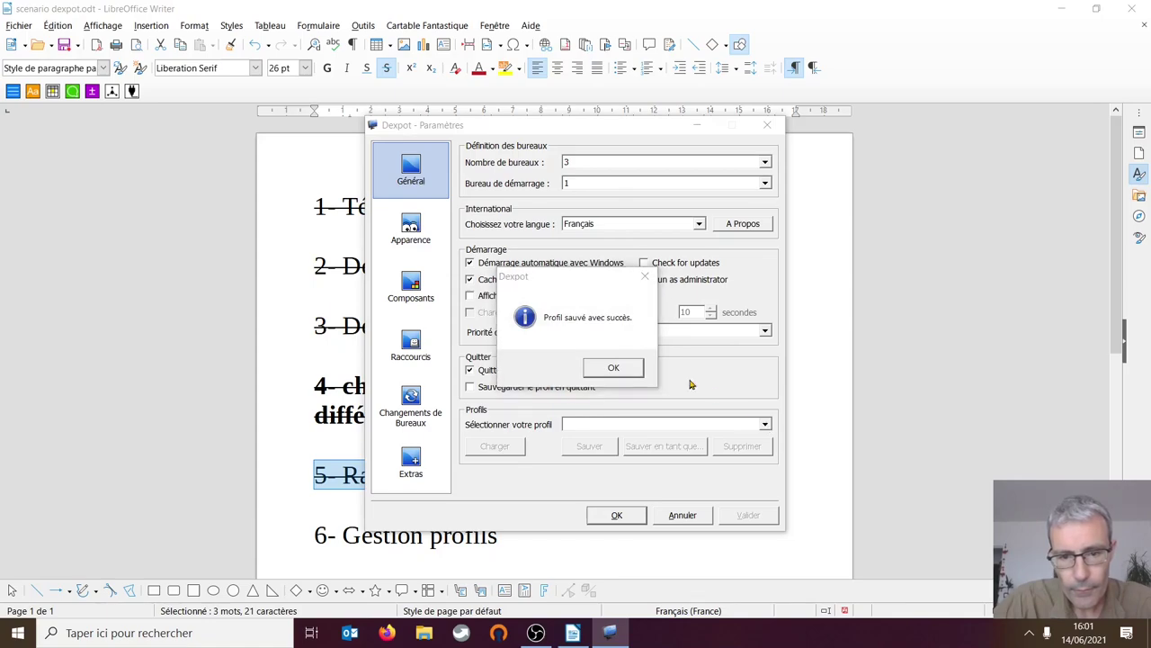
click(613, 367)
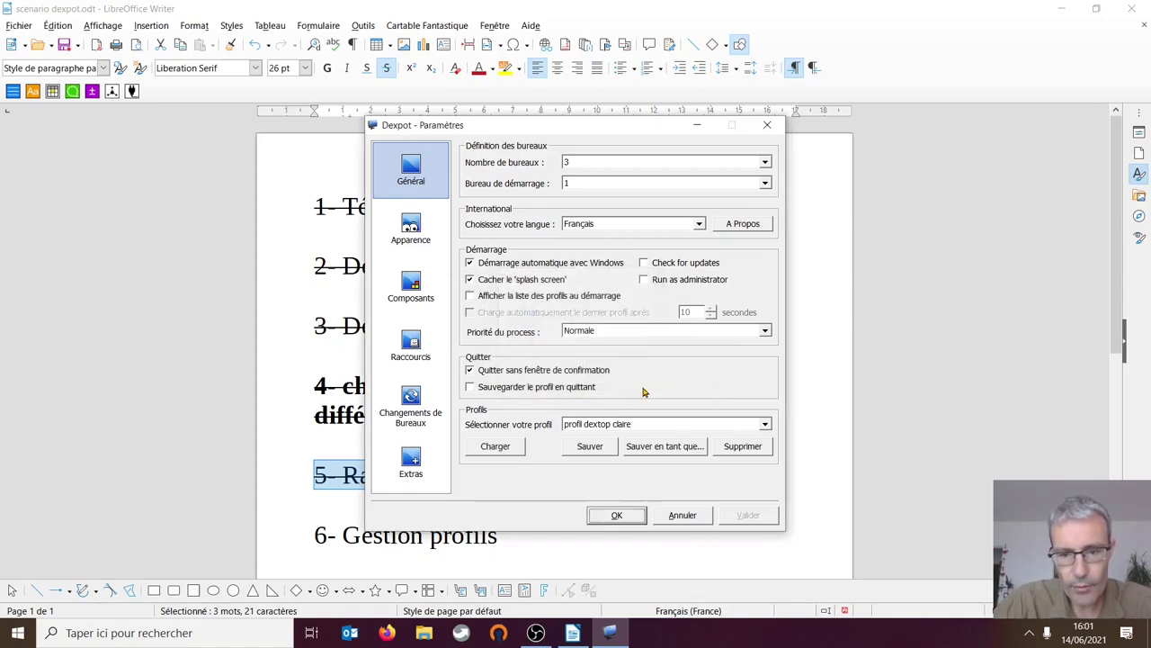
- Check the available profiles in the profile list, keep the new one selected, and cancel out of the settings
click(765, 425)
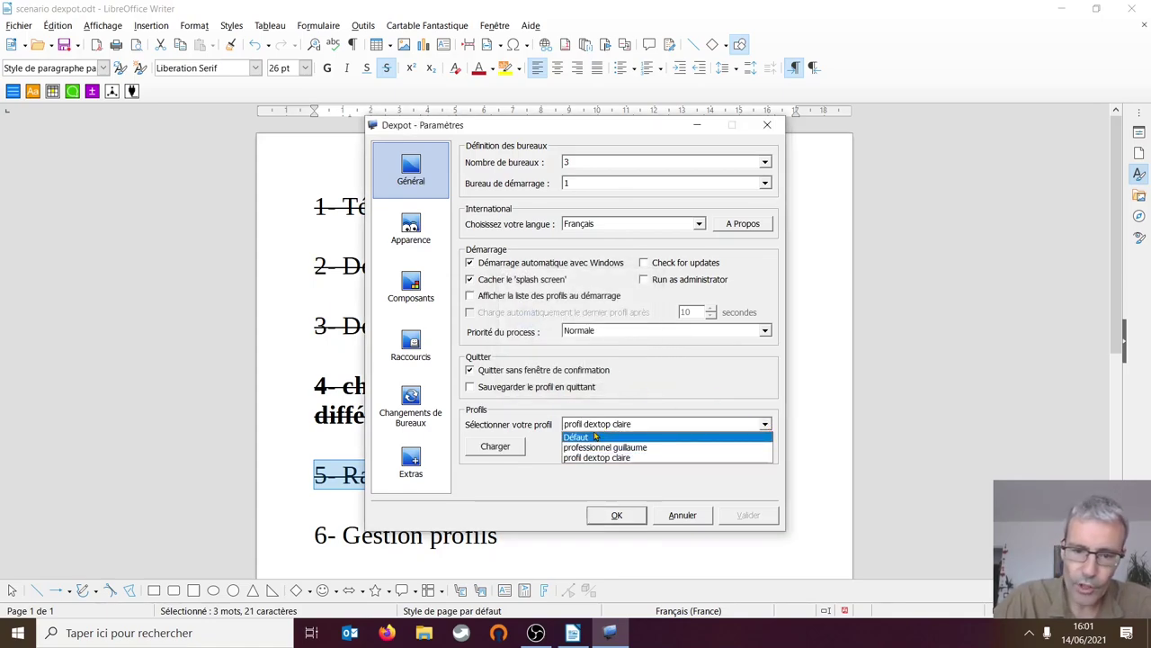
click(519, 486)
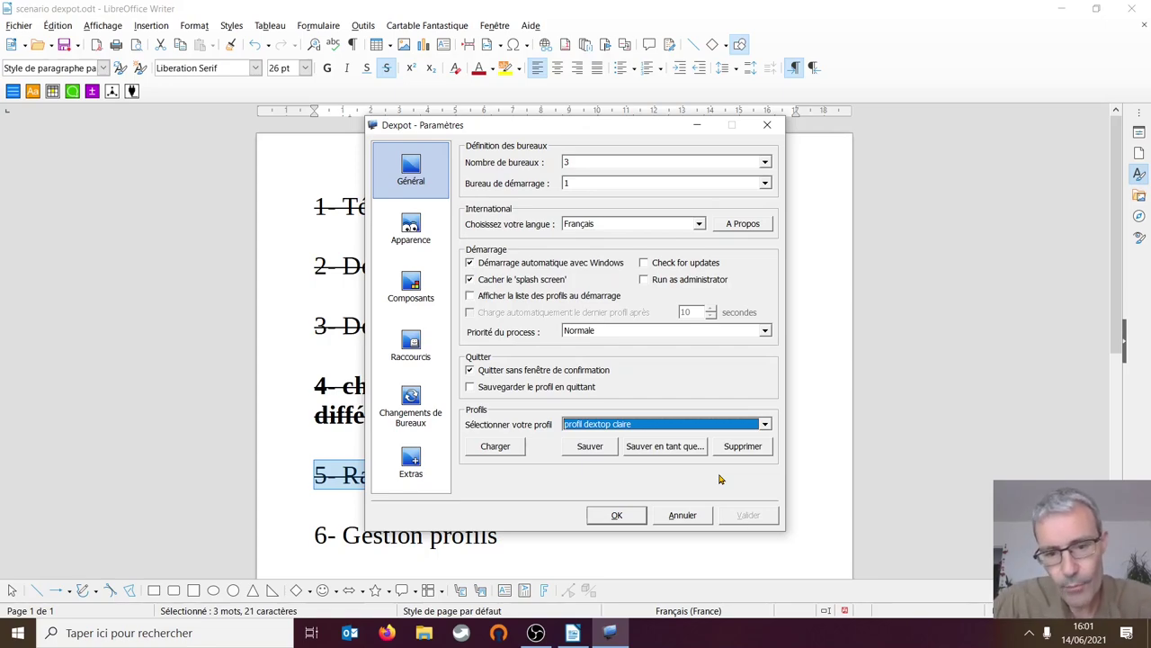
click(682, 516)
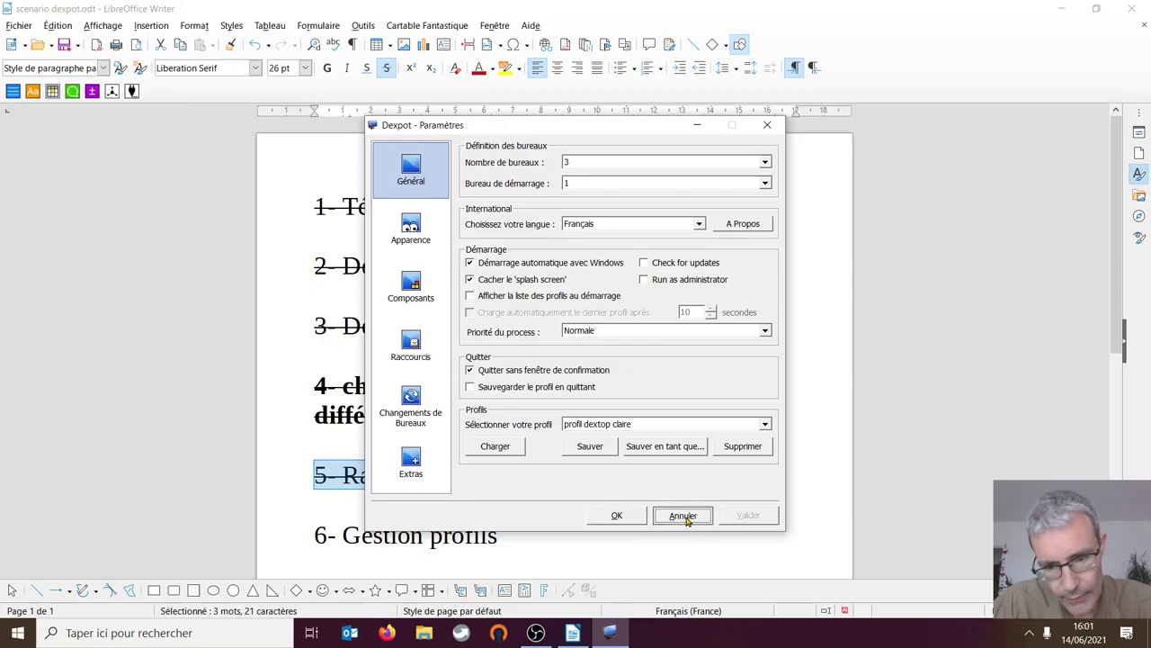
- Minimize the Writer document, open File Explorer maximized, and browse to the current user's folder in Utilisateurs on drive C
click(1064, 10)
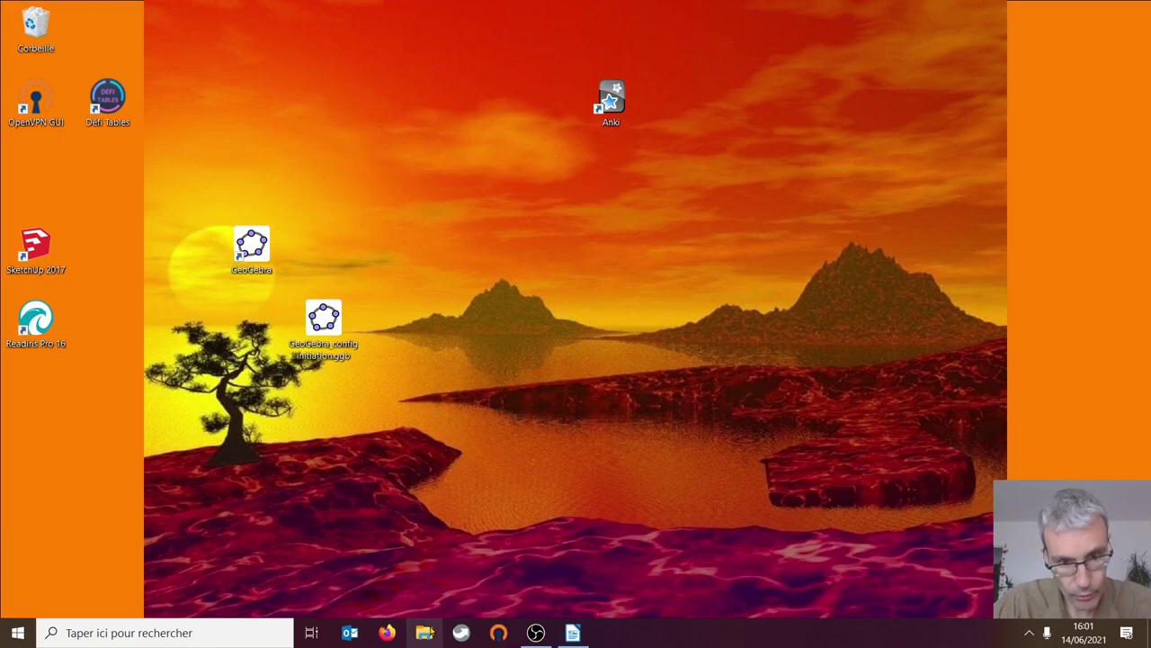
click(425, 632)
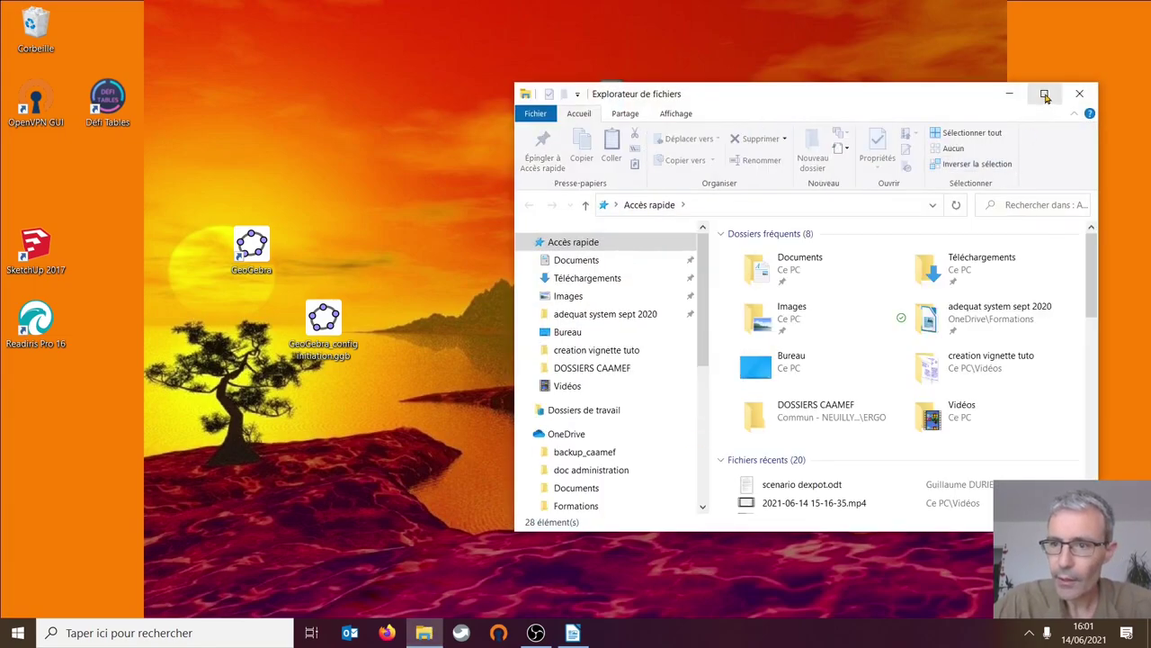
click(1044, 93)
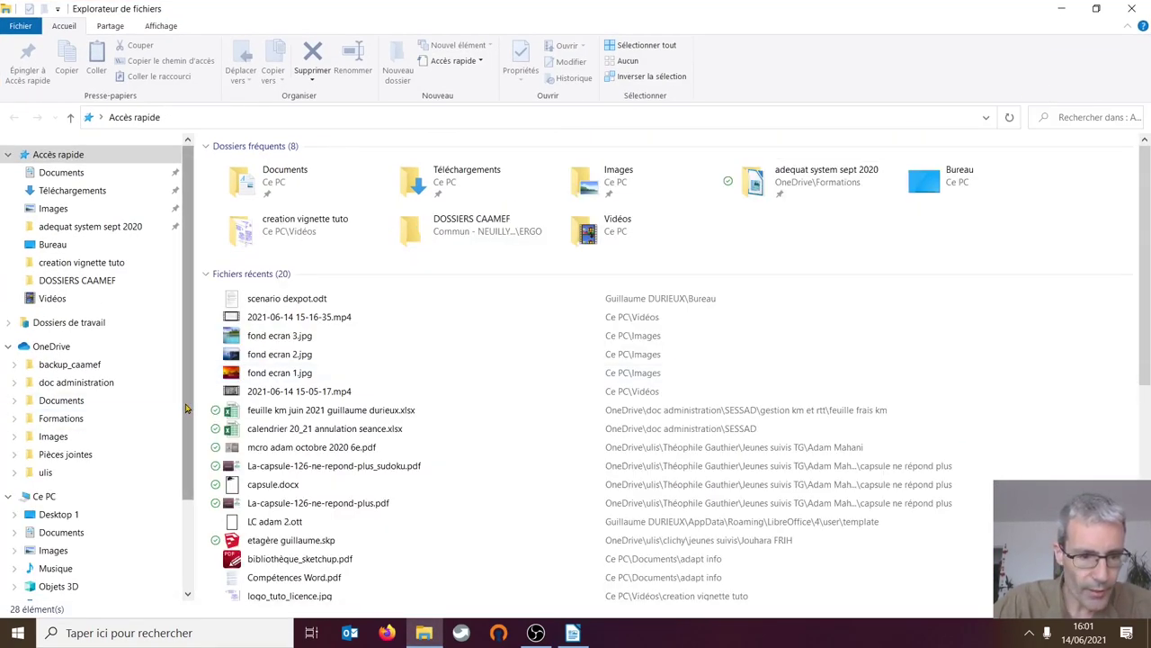
scroll(178, 410, down, 2)
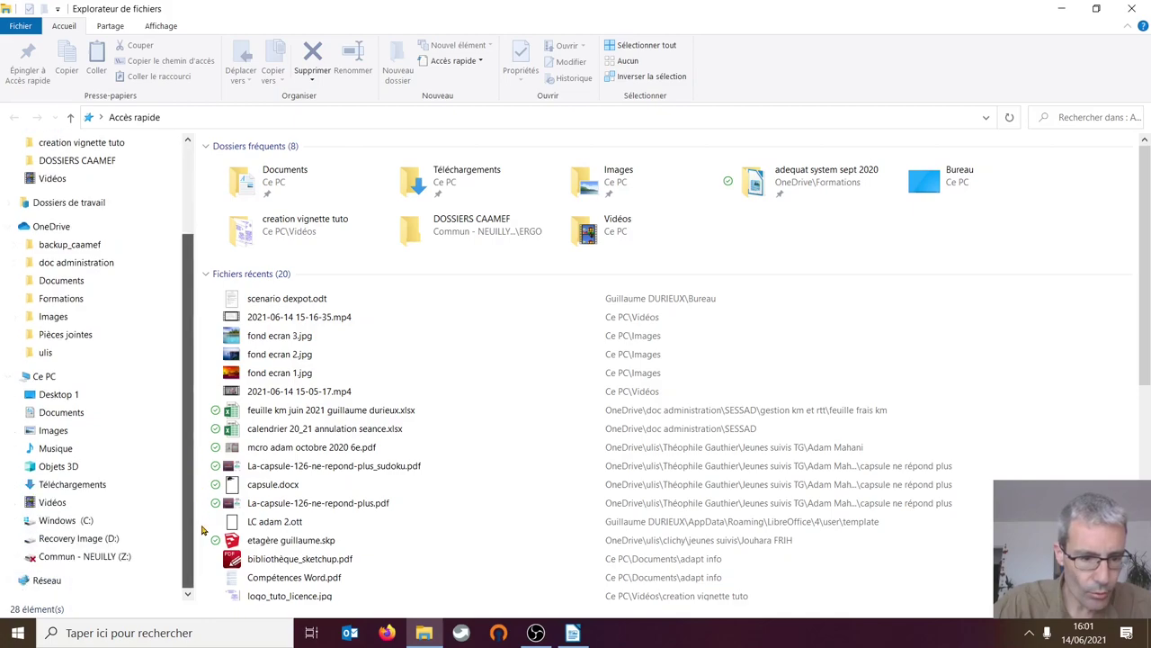
click(70, 520)
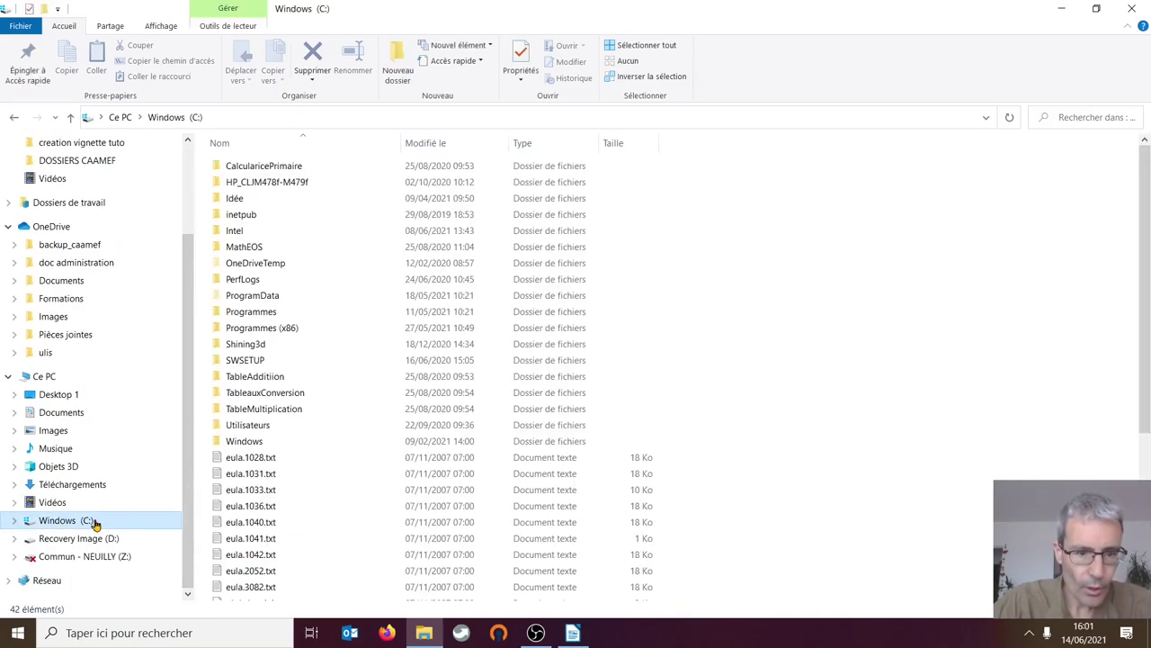
double_click(253, 426)
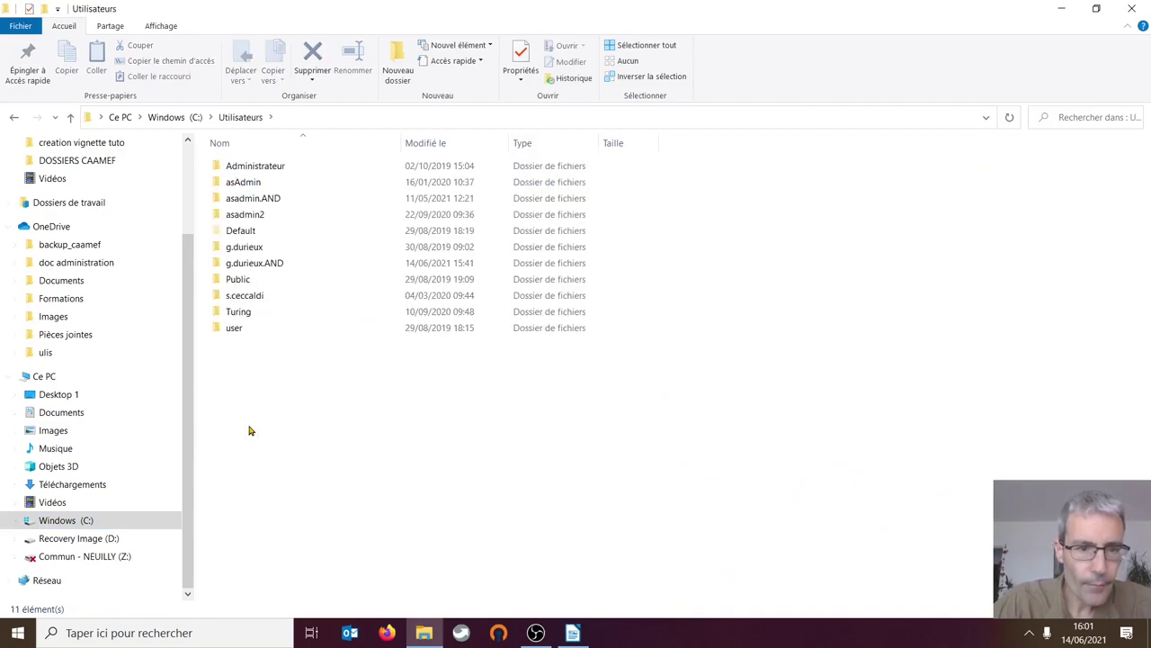
double_click(254, 262)
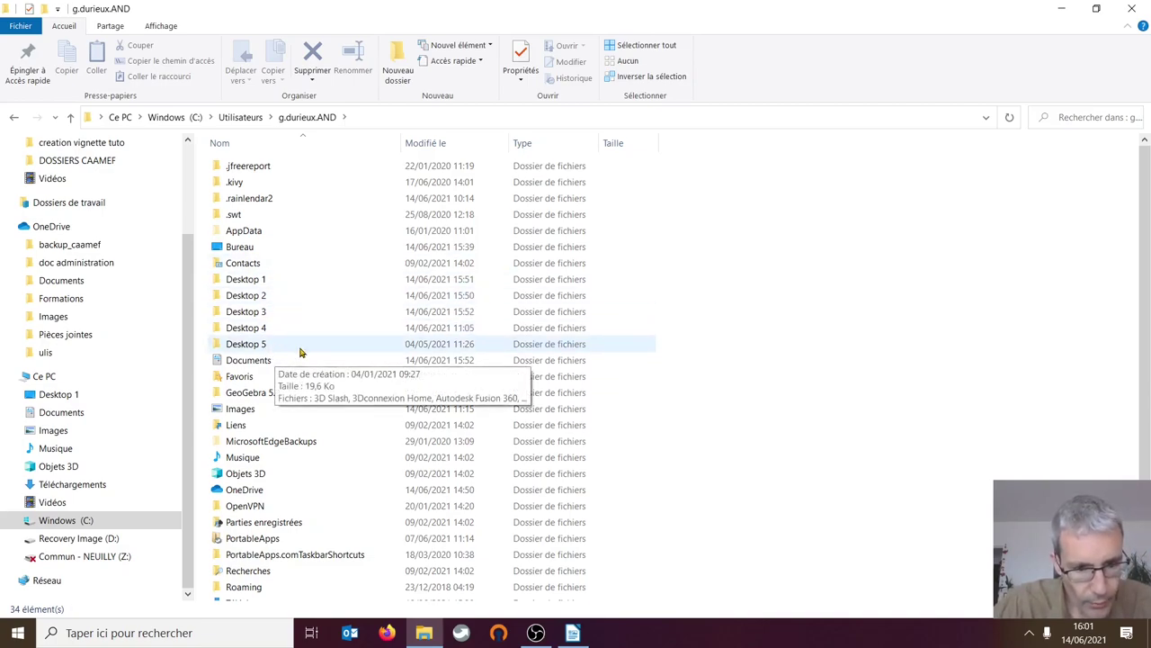
- Open AppData\Roaming\Dexpot\profile in the user's folder, examine the stored Dexpot profile files, and close File Explorer
scroll(432, 398, down, 2)
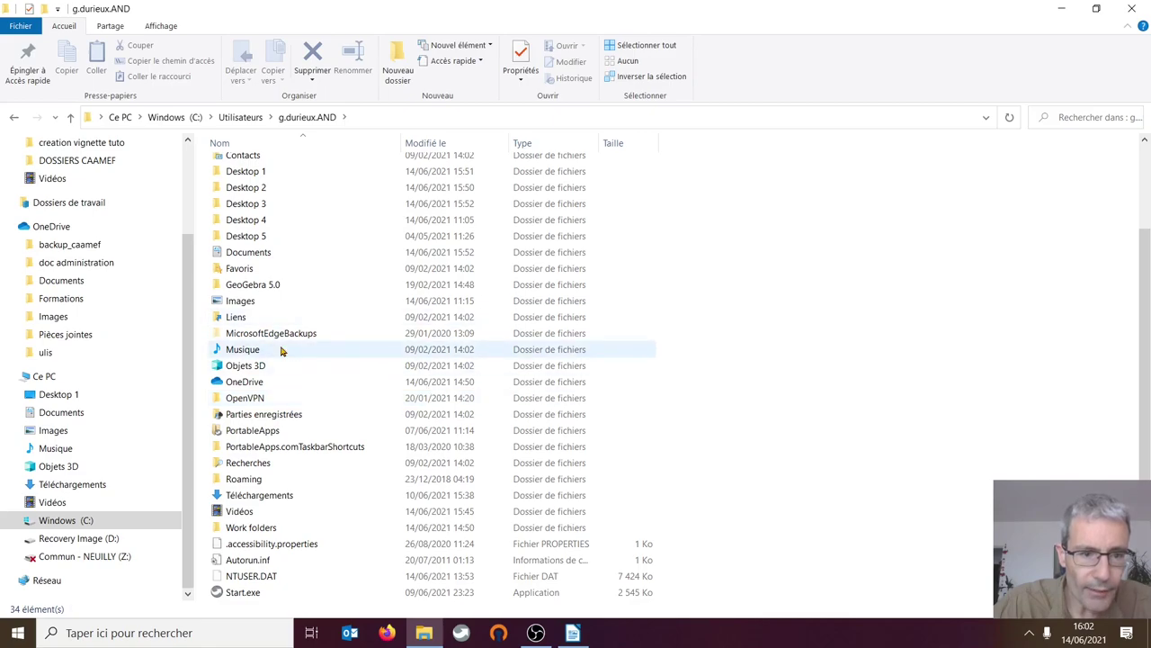
scroll(281, 350, up, 2)
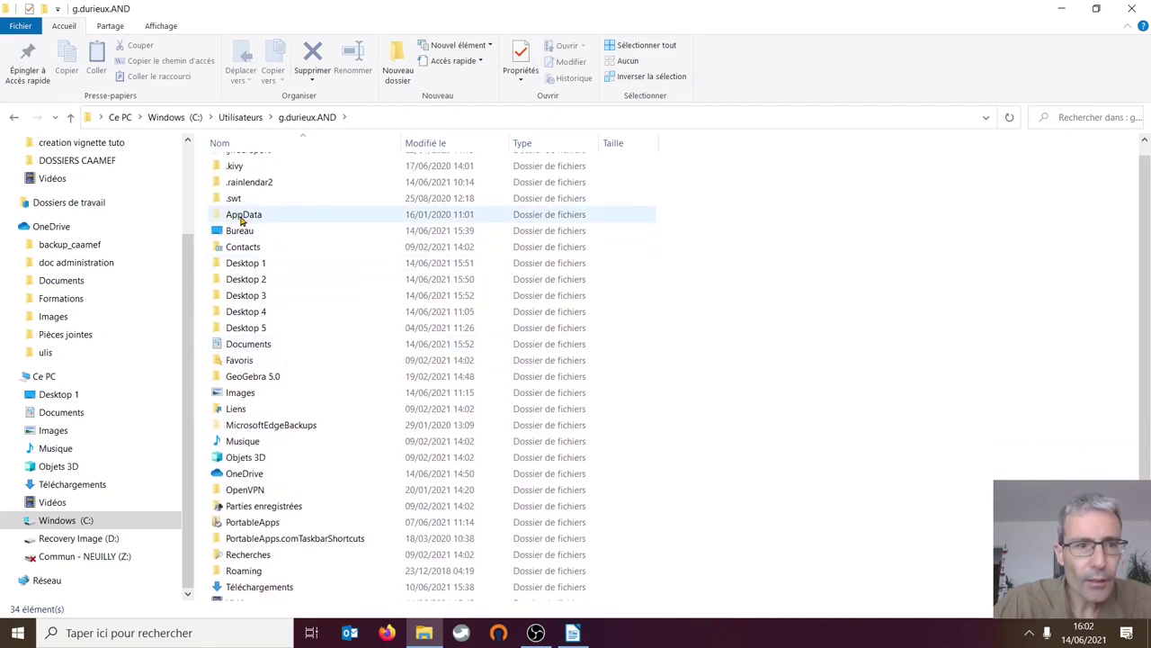
double_click(241, 217)
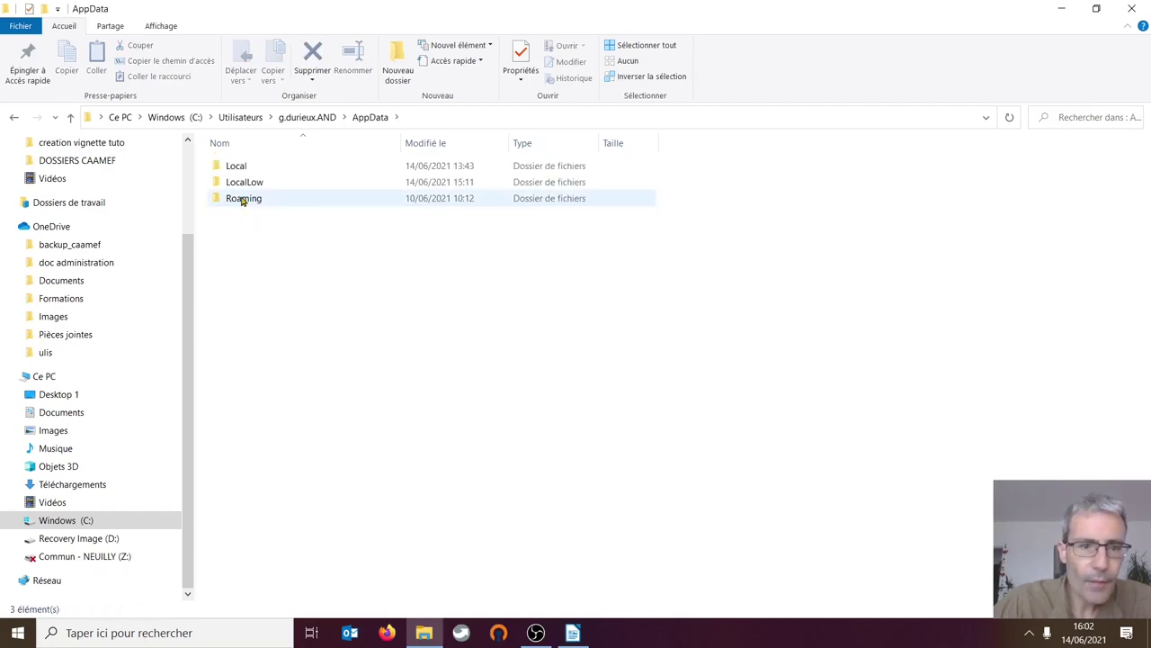
double_click(241, 199)
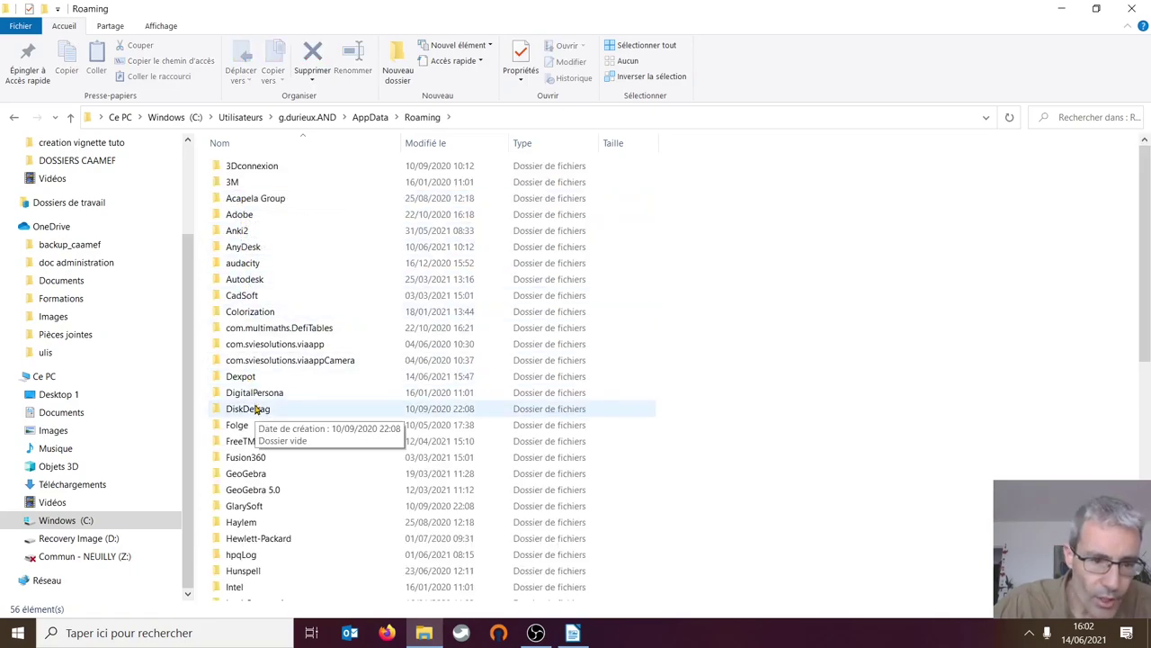
double_click(244, 378)
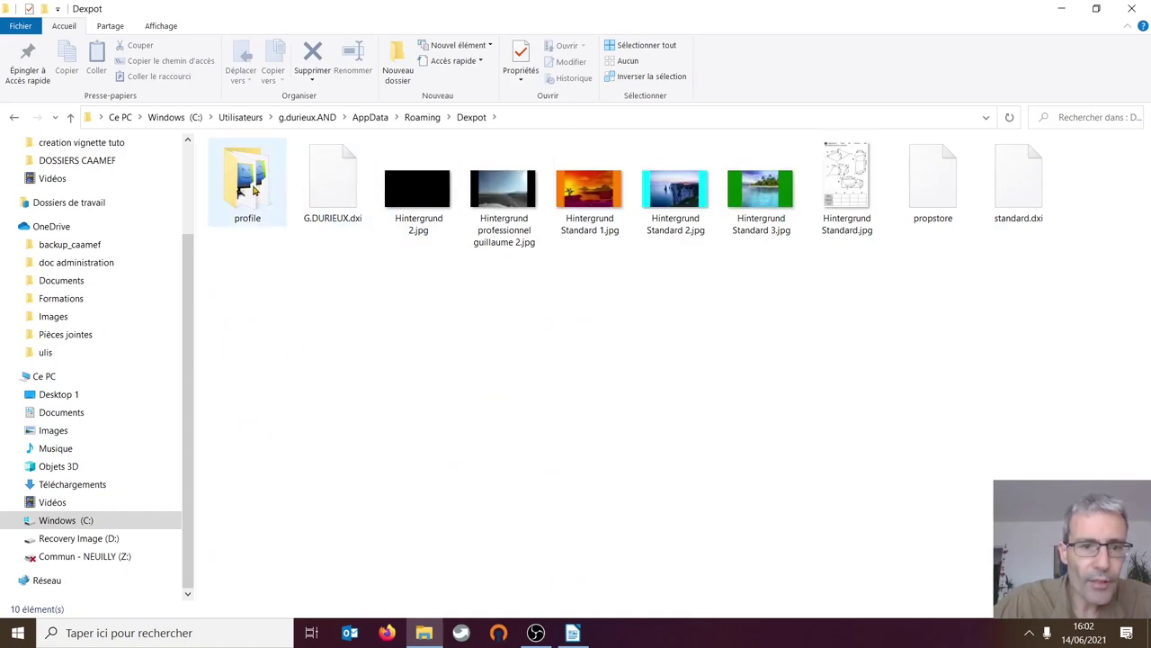
double_click(253, 189)
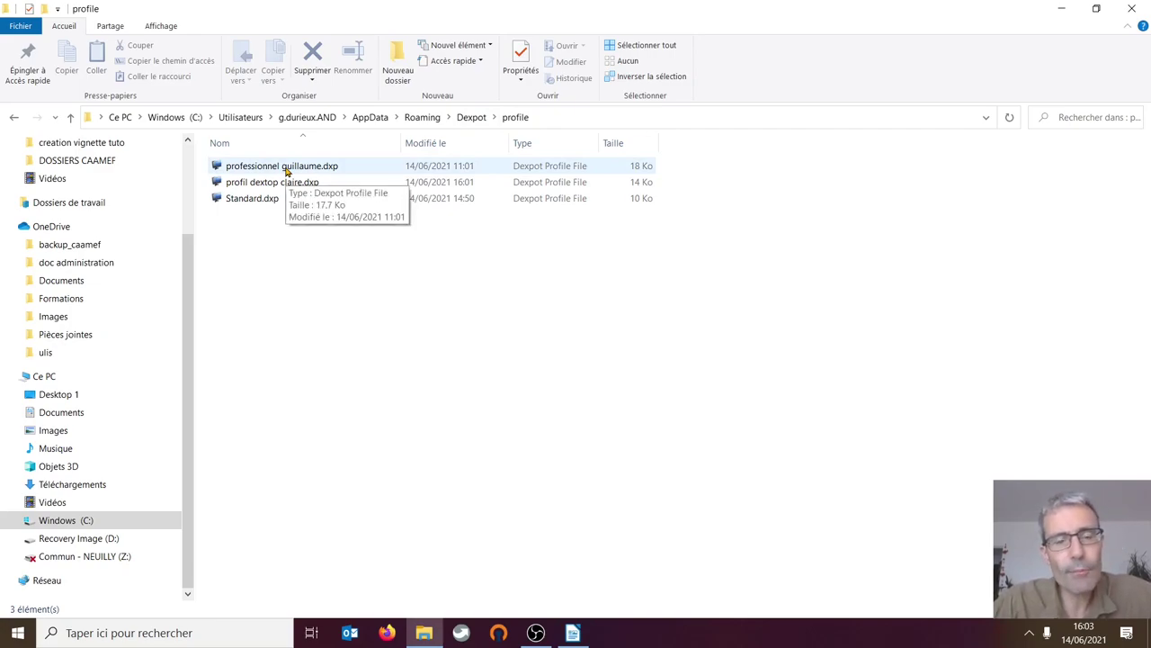
click(1137, 8)
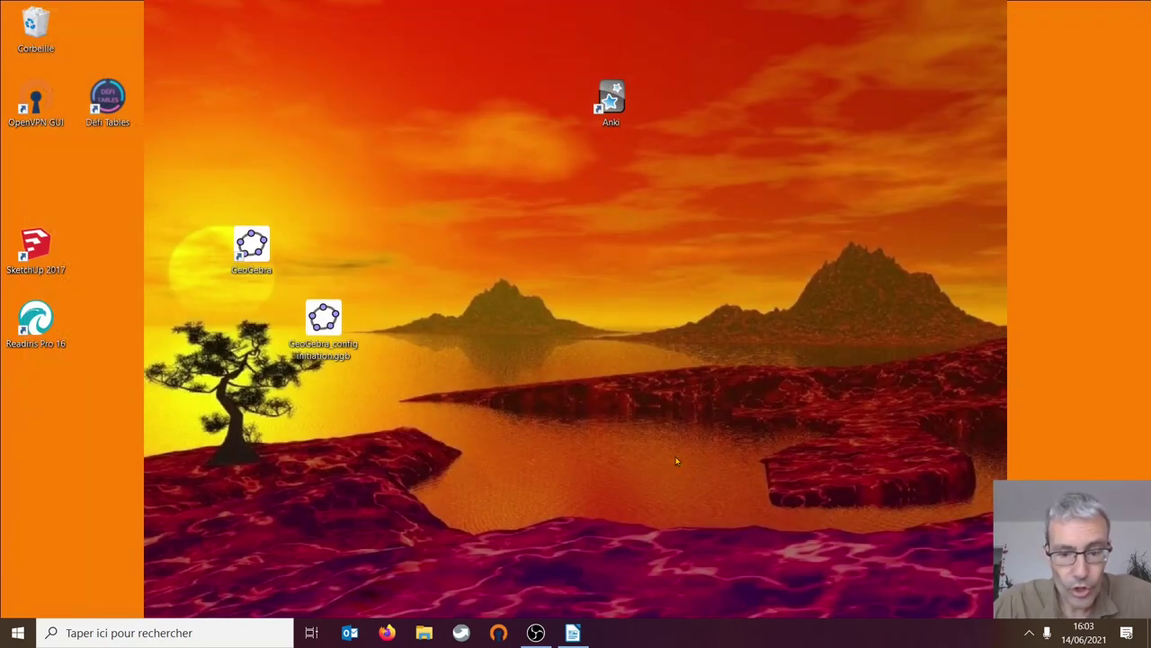
- Switch to the scenario dexpot.odt document in LibreOffice Writer and strike through the line "6- Gestion profils"
click(572, 632)
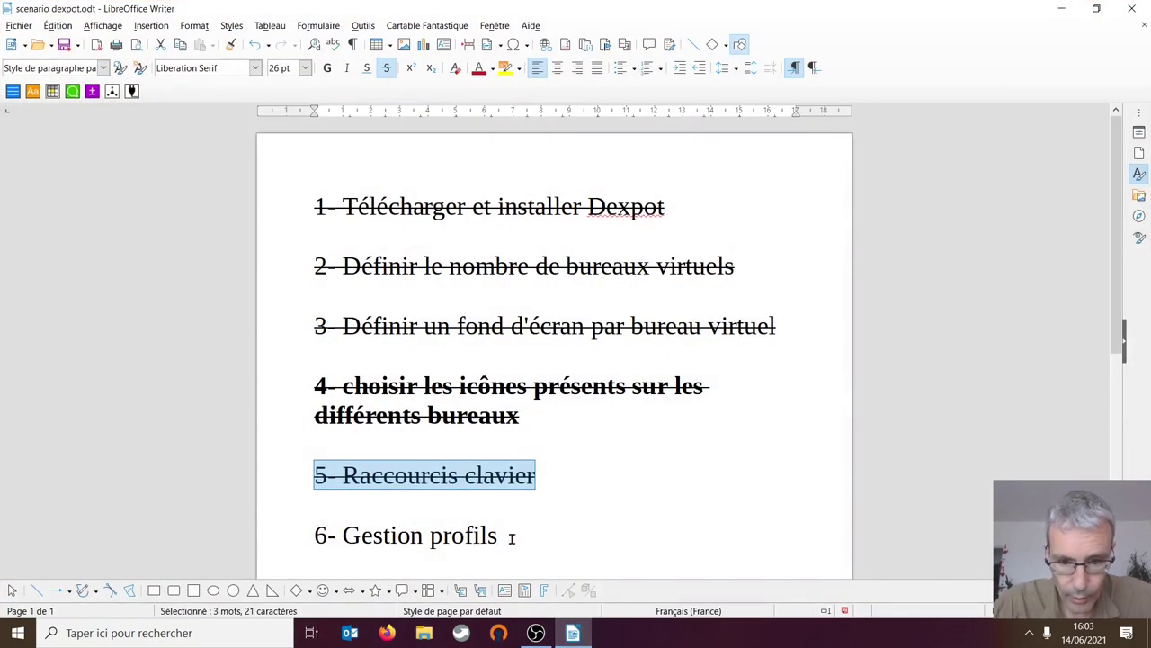
drag(512, 538, 314, 535)
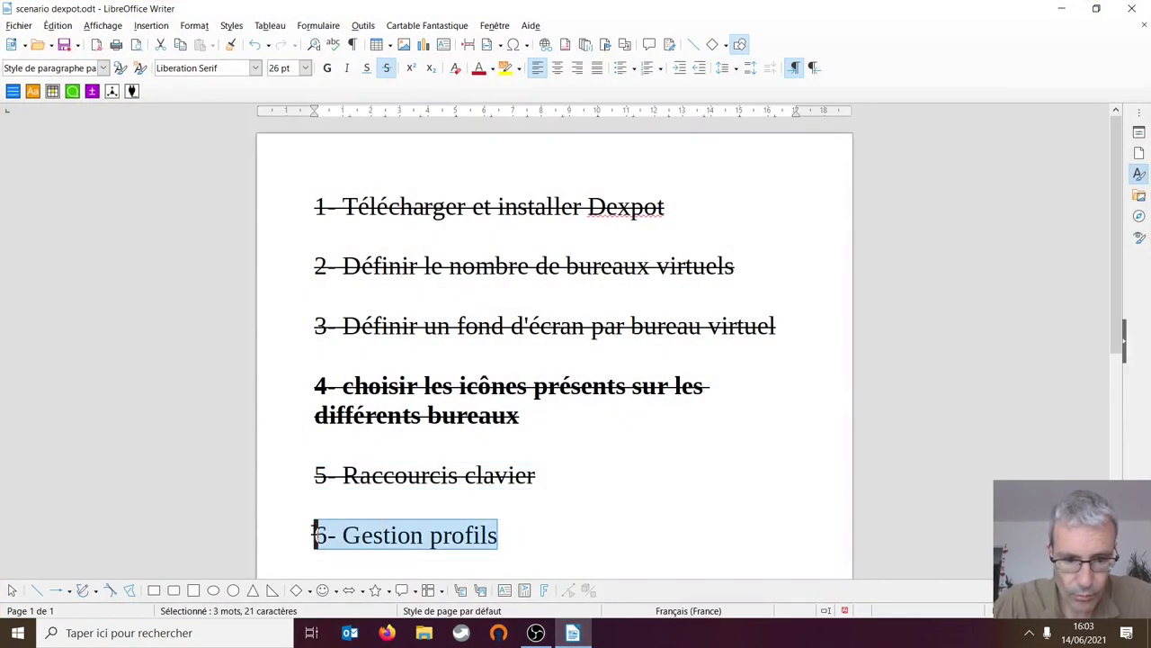
click(388, 72)
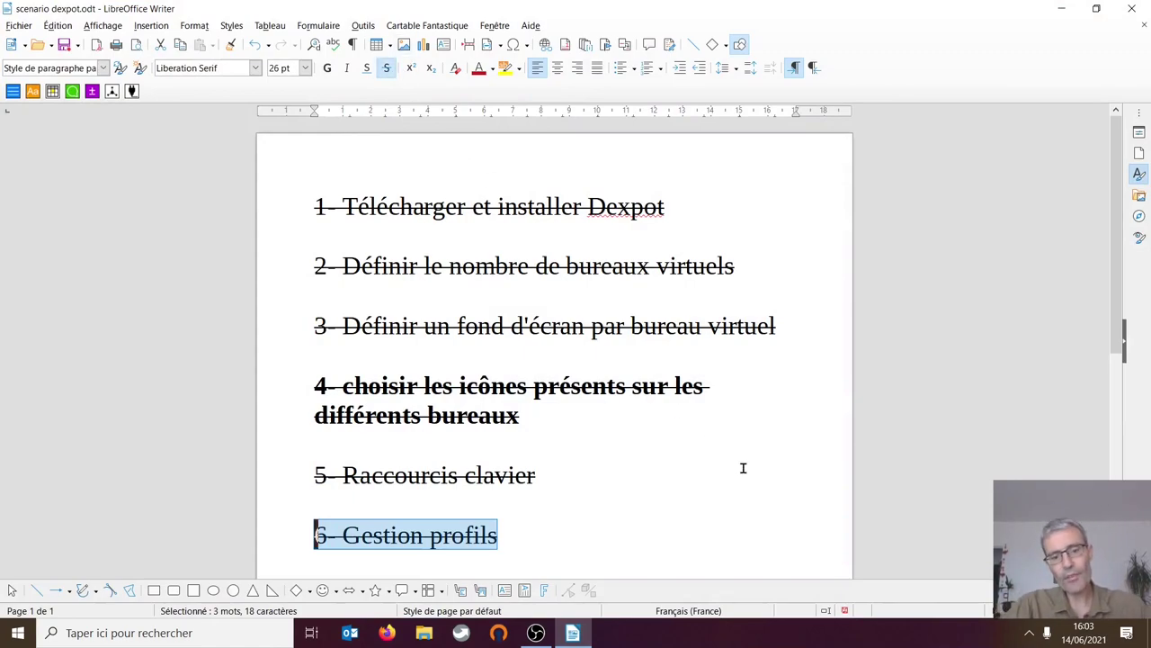